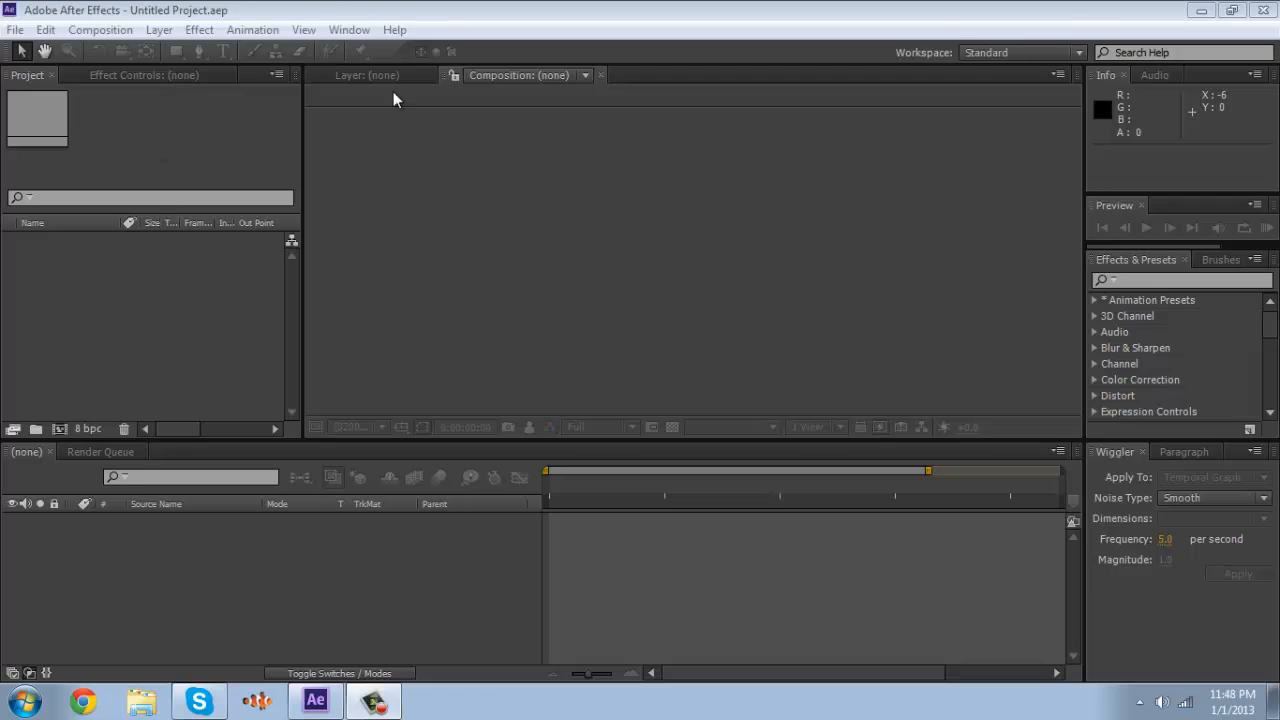
Create a 1280 x 720 composition named Comp 1 at 30 fps with a one-minute duration
click(61, 428)
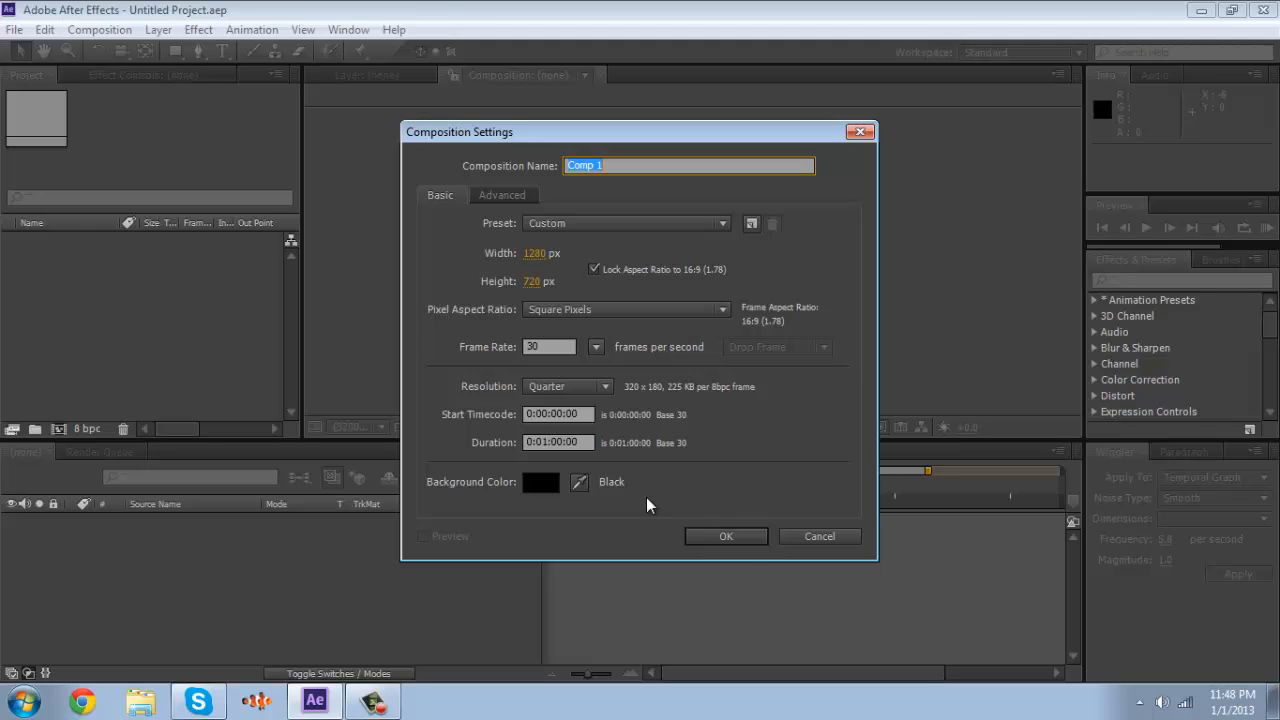
click(724, 535)
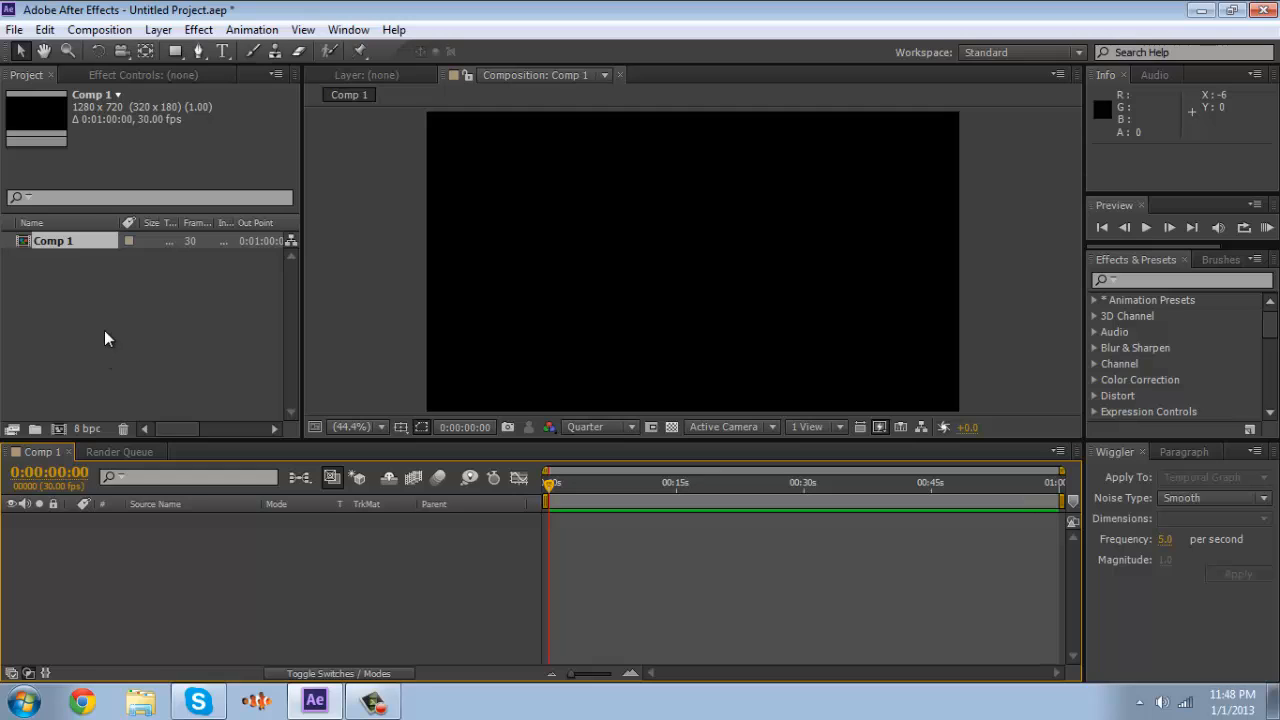
Import Cinematics - CoD MW3 - Dome.mp4 from the Desktop and add it to the Comp 1 timeline as a layer
click(104, 330)
double_click(172, 294)
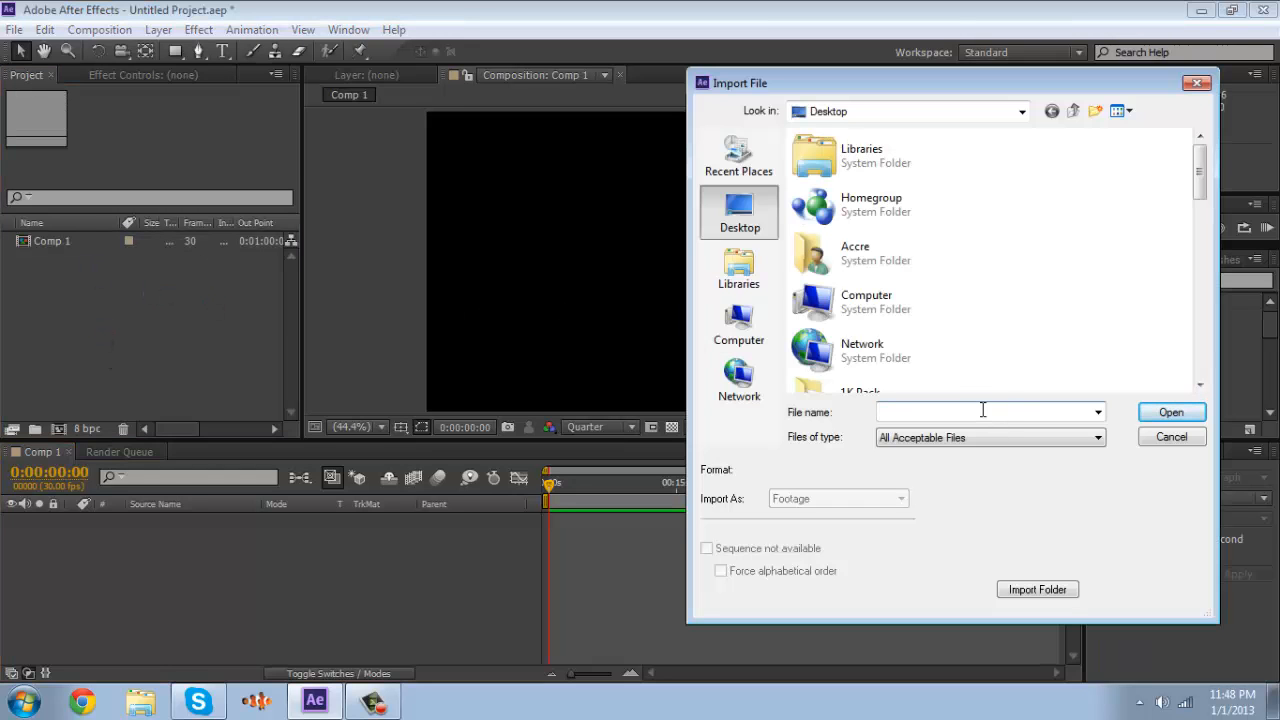
text(c)
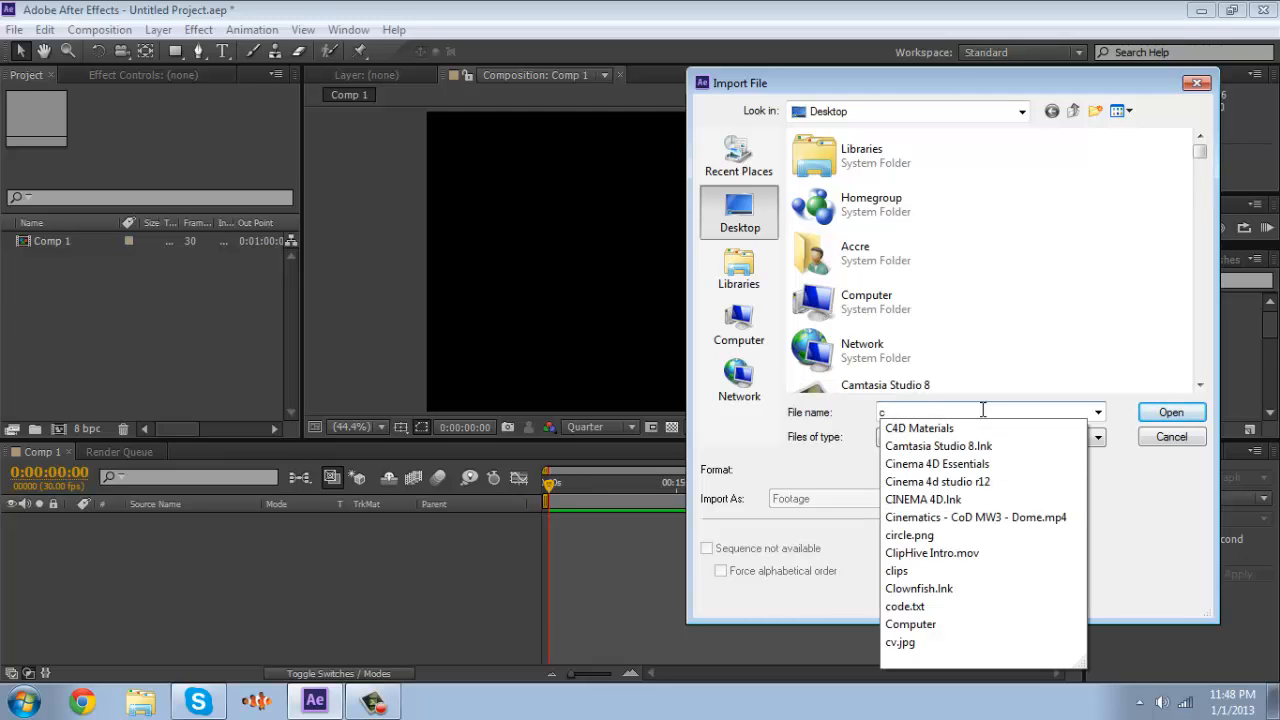
key(Down)
key(Down)
key(Down)
key(Down)
key(Down)
key(Down)
key(Return)
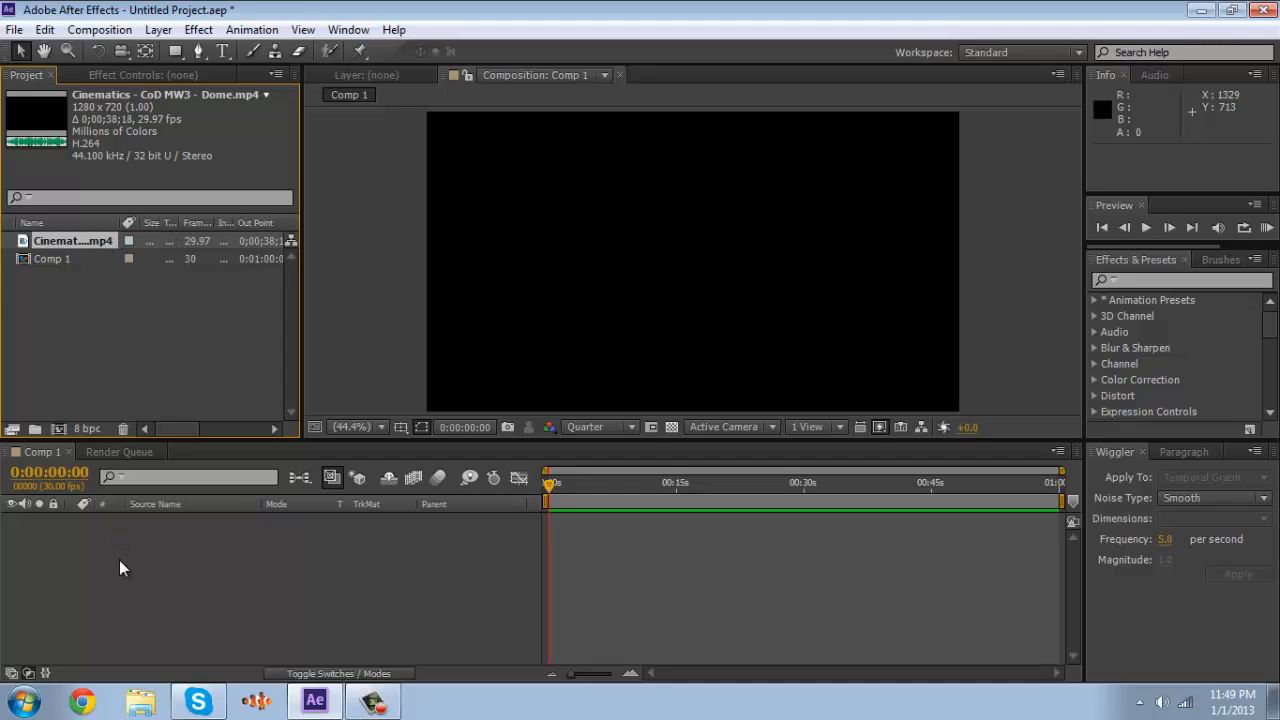
drag(91, 240, 191, 536)
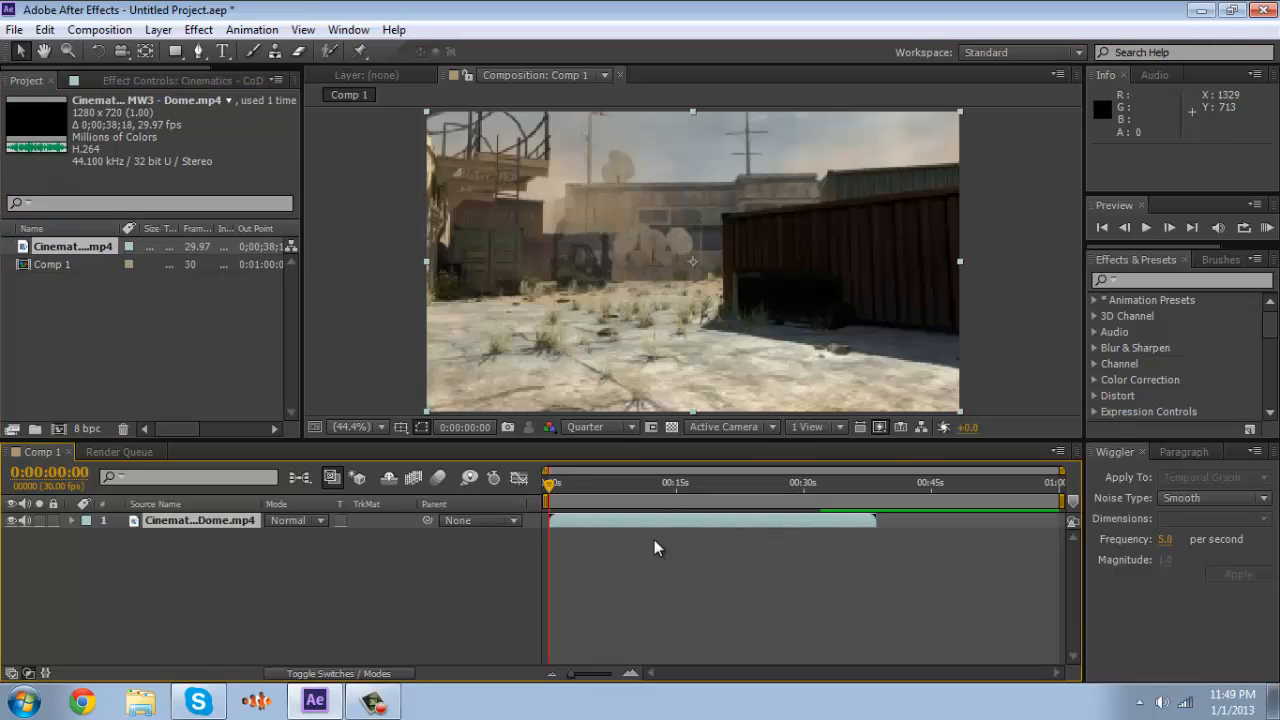
Split the clip layer at 0:00:05:06 and delete the part after the cut
drag(559, 483, 584, 482)
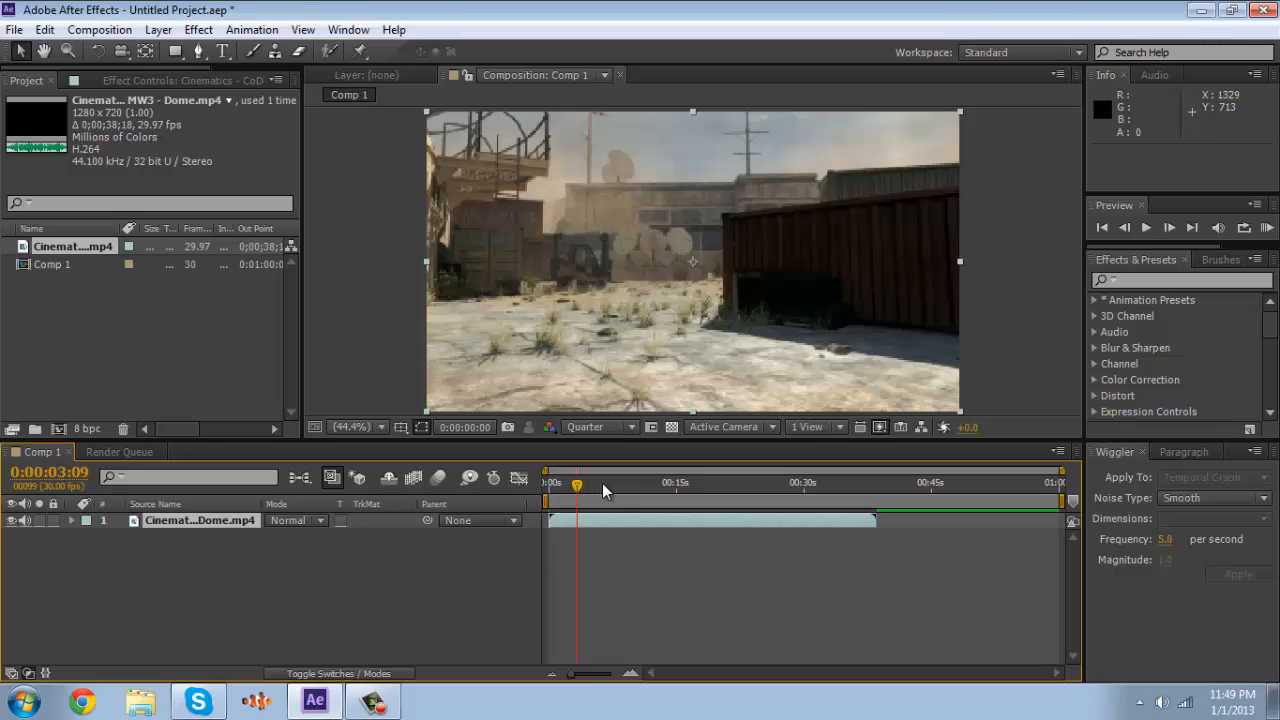
click(602, 484)
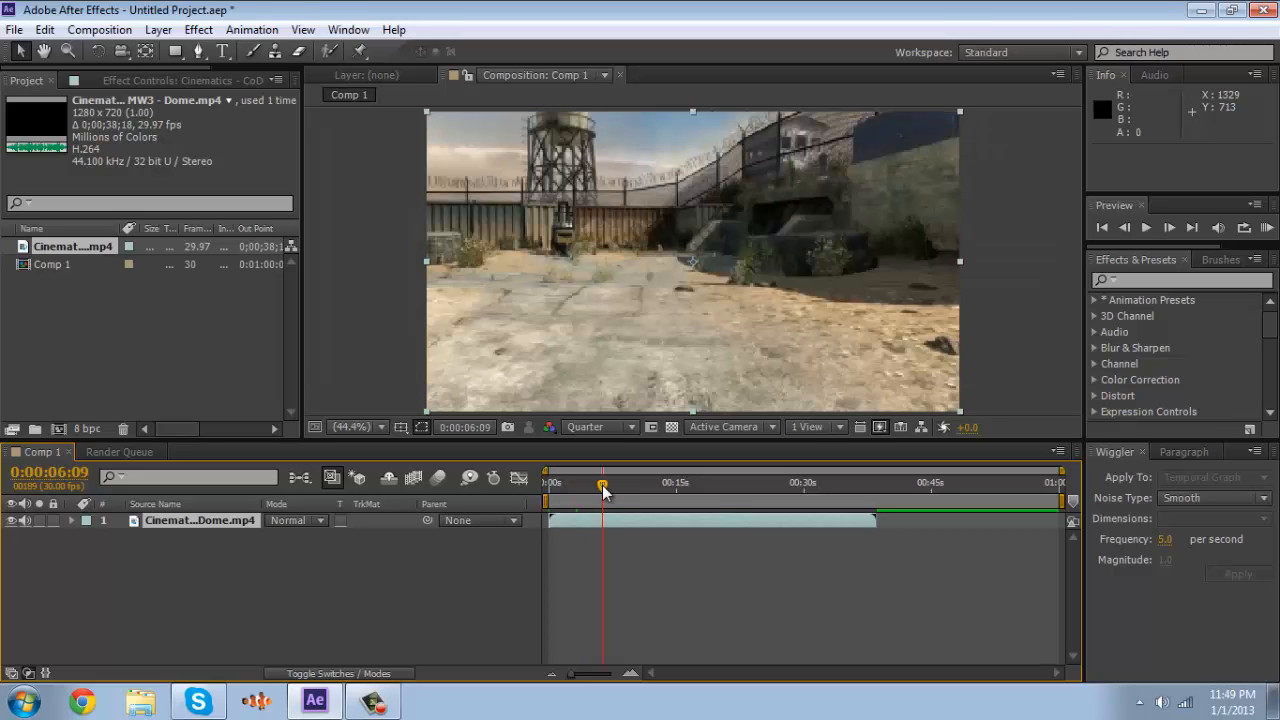
drag(603, 486, 593, 487)
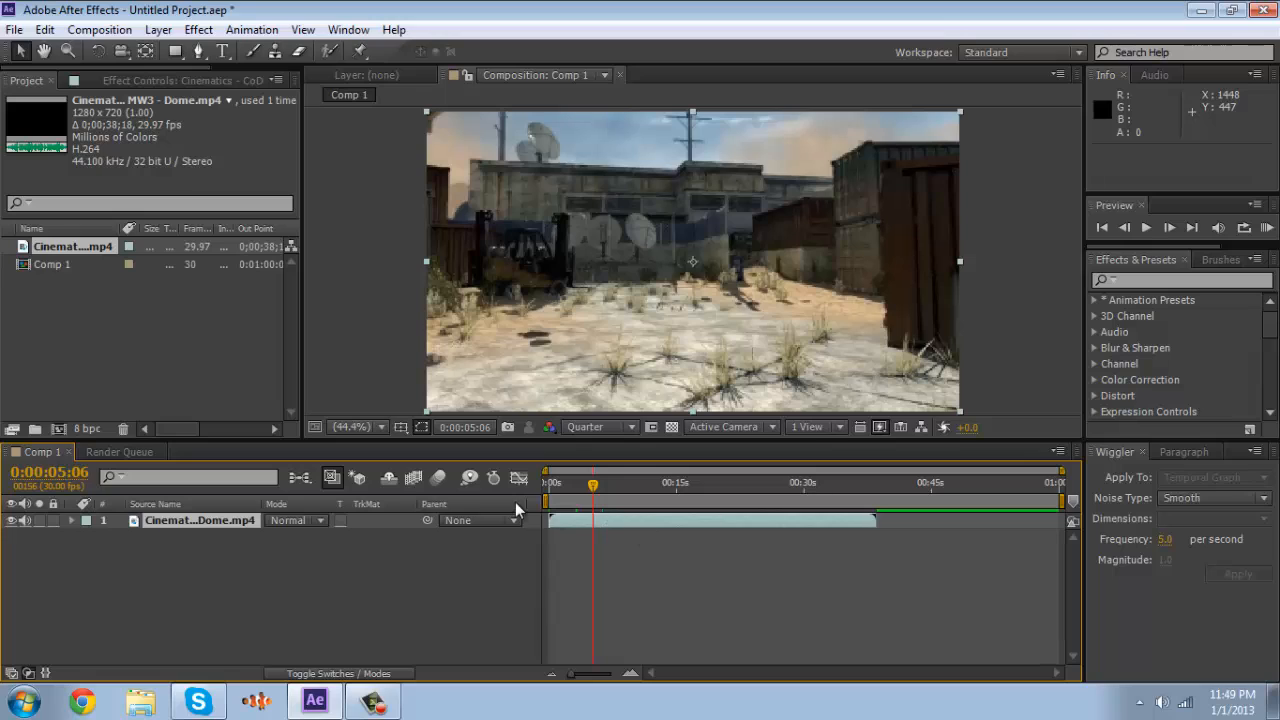
click(45, 34)
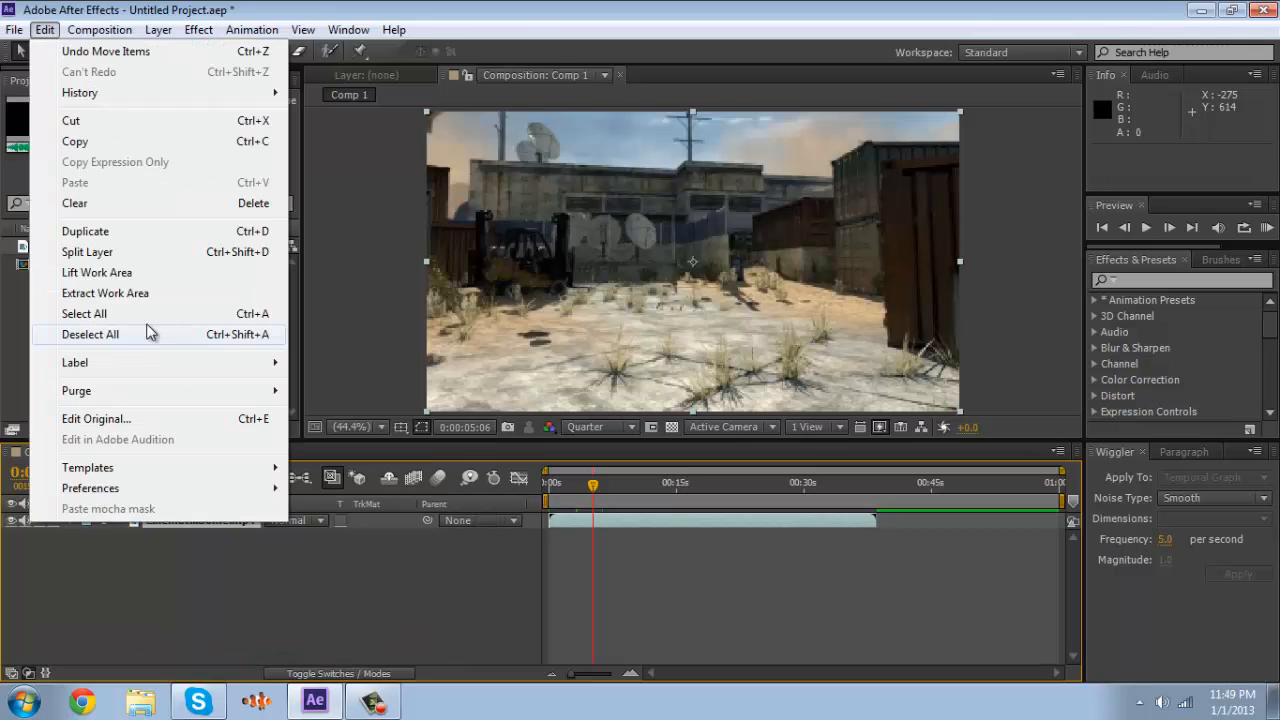
click(88, 252)
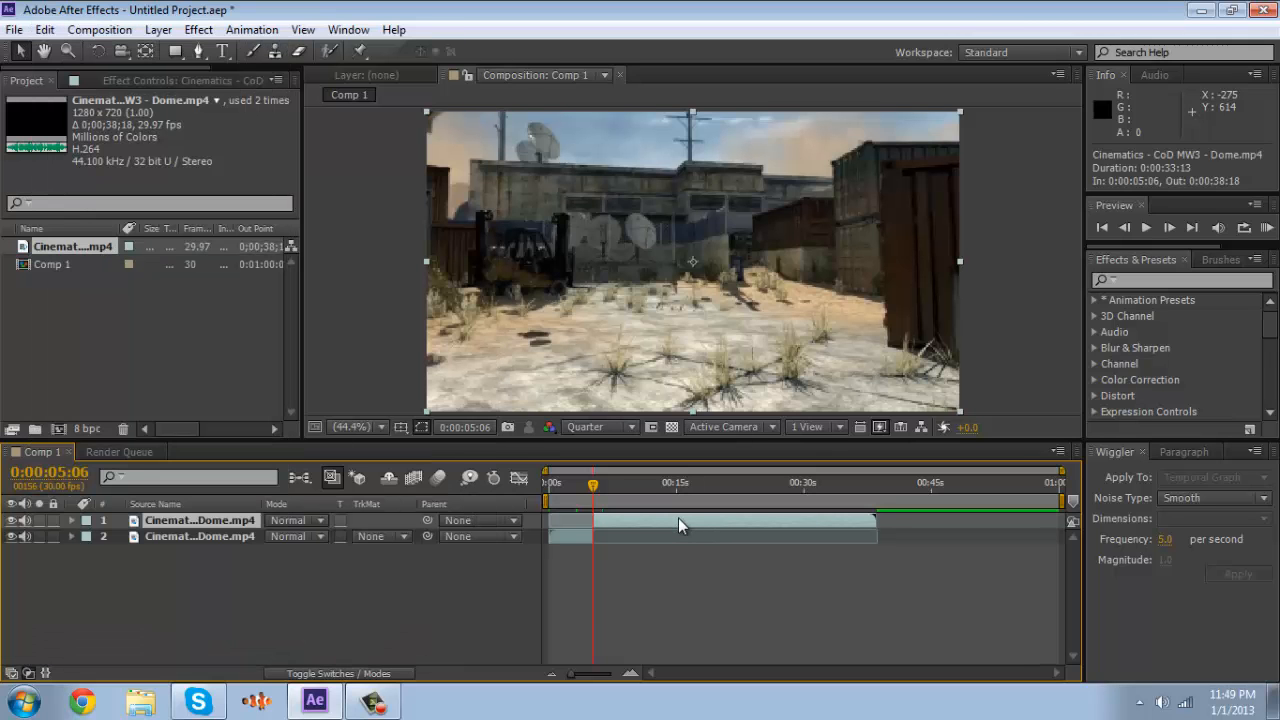
key(Delete)
End the work area at 0:00:05:06 and mute the remaining clip's audio
key(n)
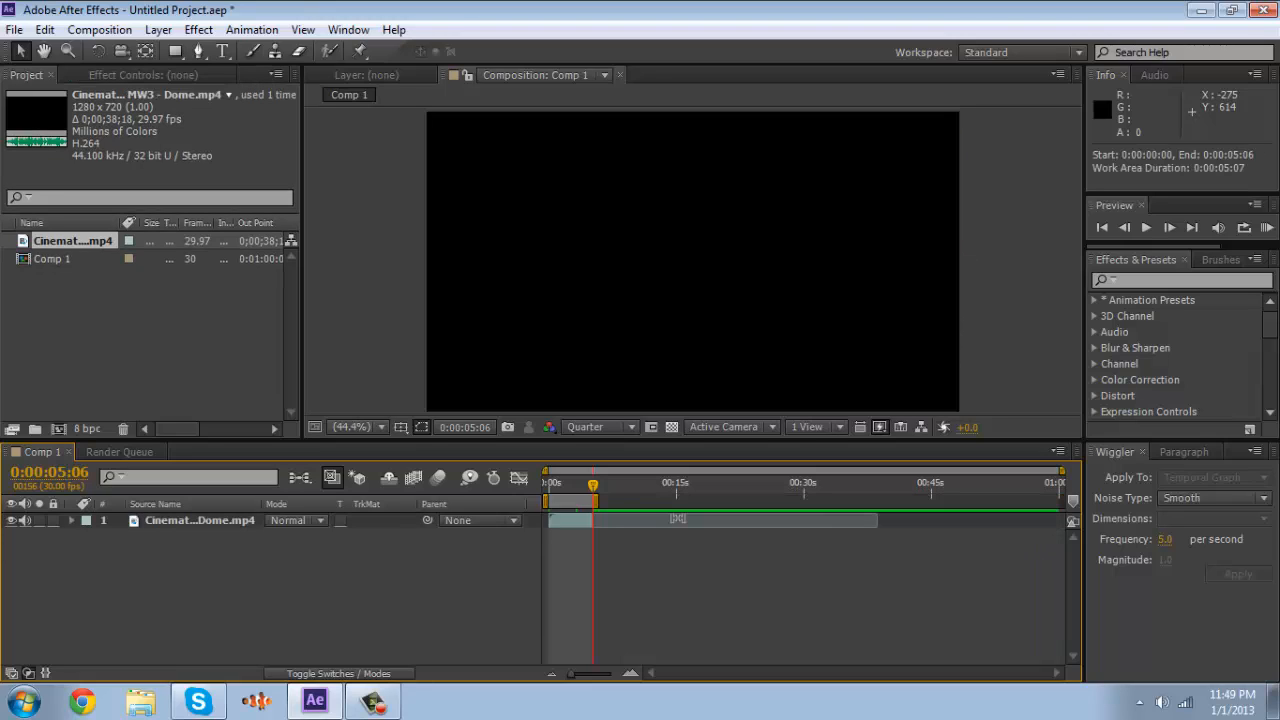
click(26, 520)
click(165, 521)
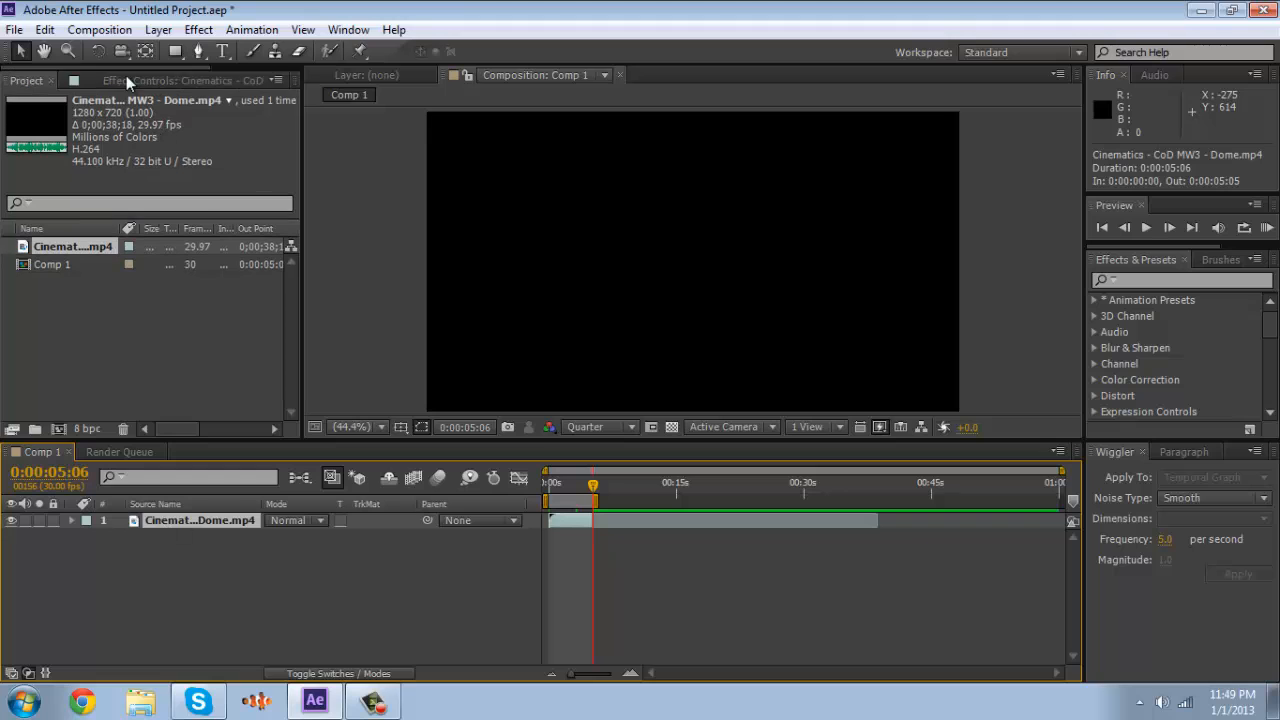
Add Comp 1 to the render queue and set its output module format to PNG Sequence
click(97, 30)
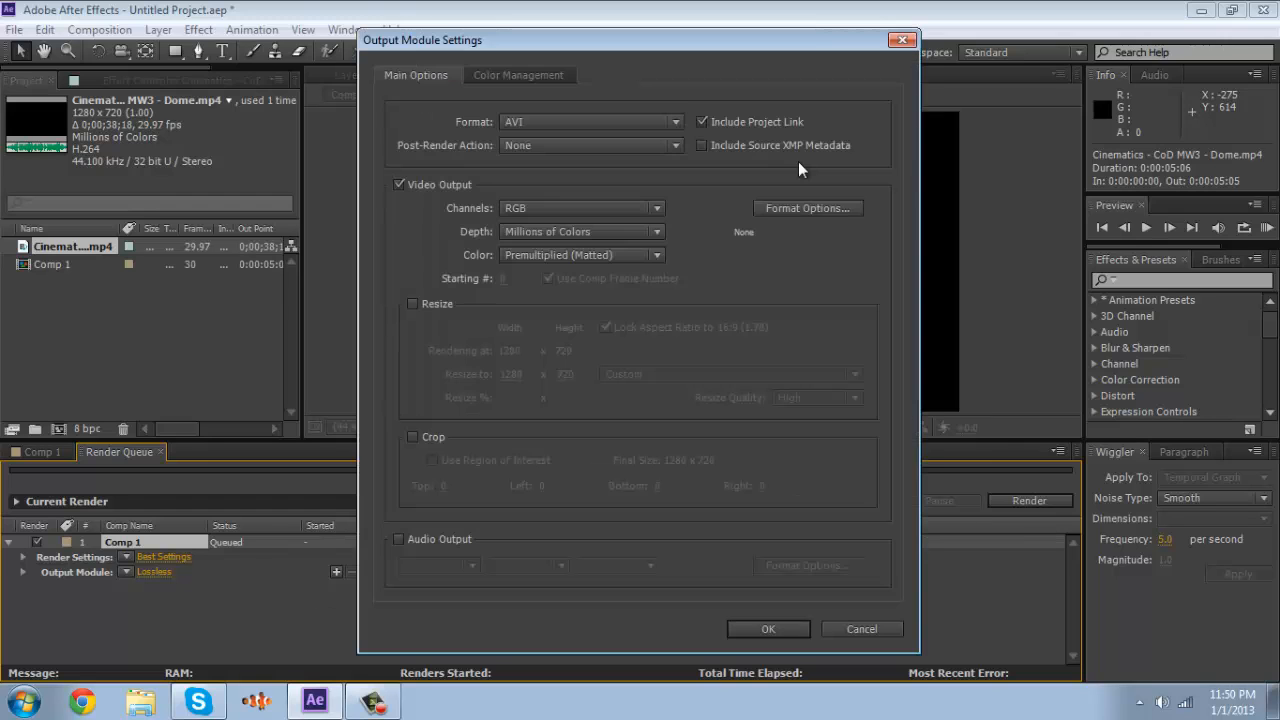
click(660, 122)
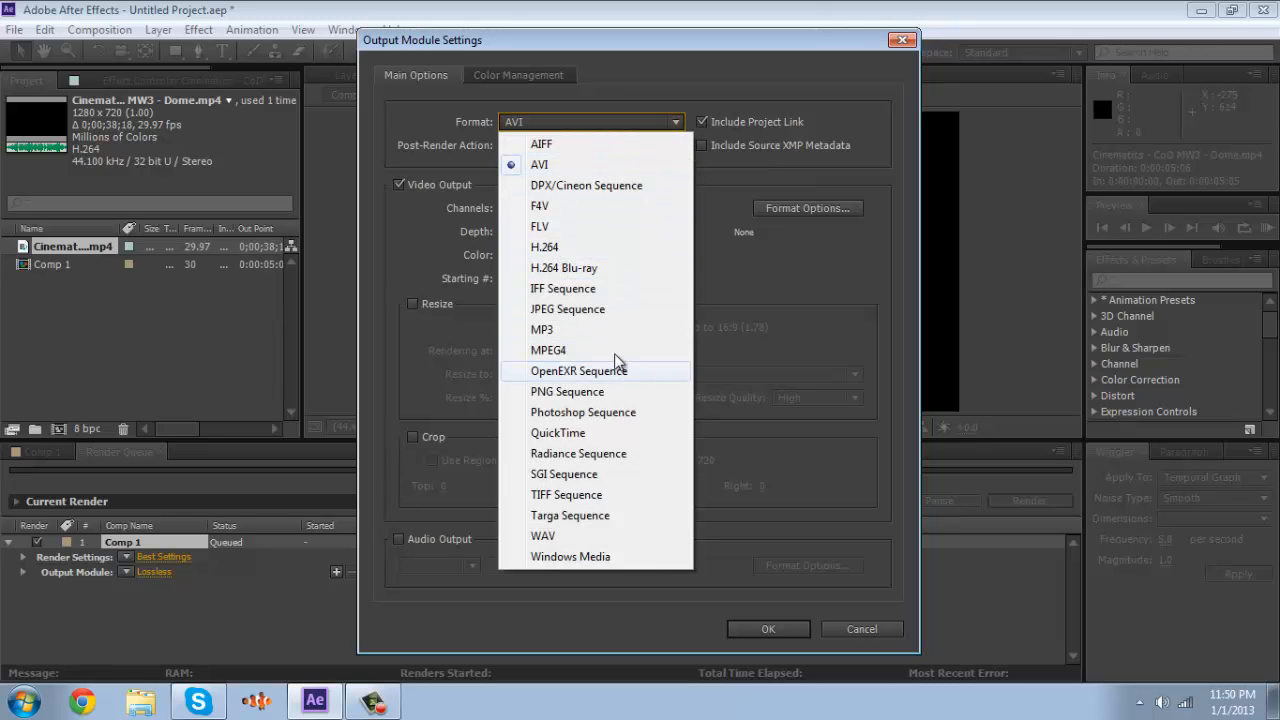
click(615, 391)
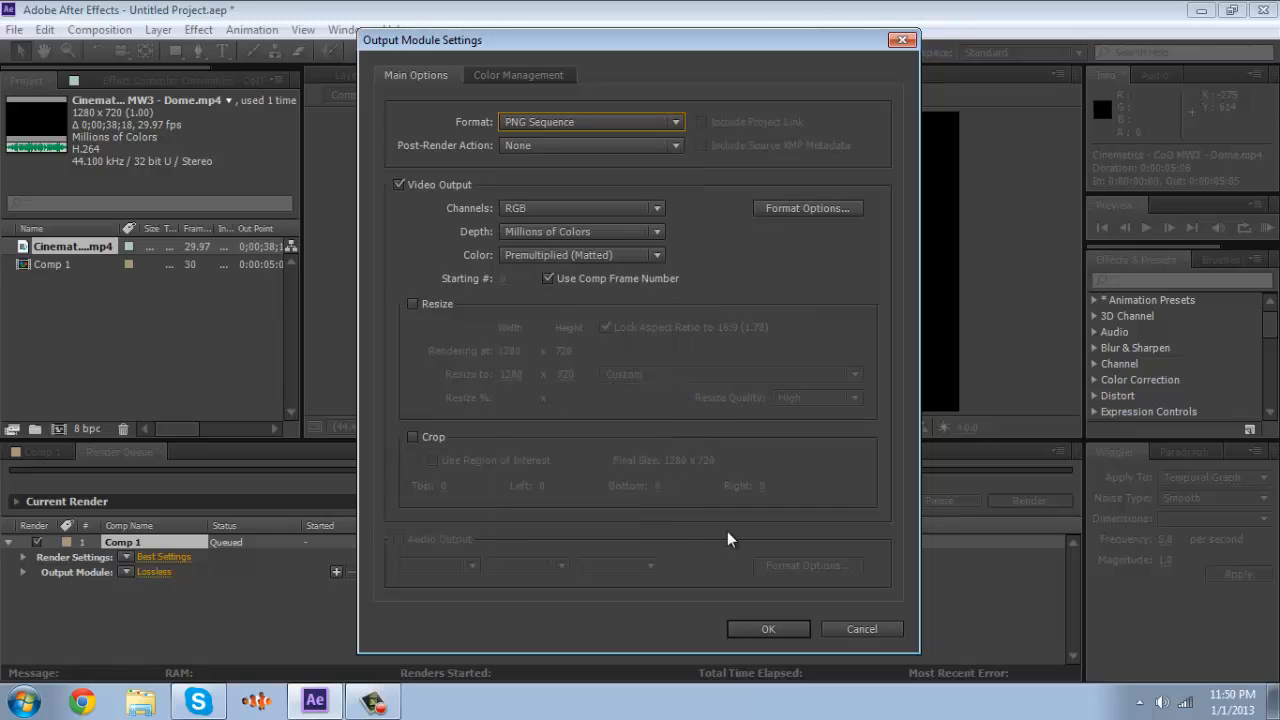
click(763, 629)
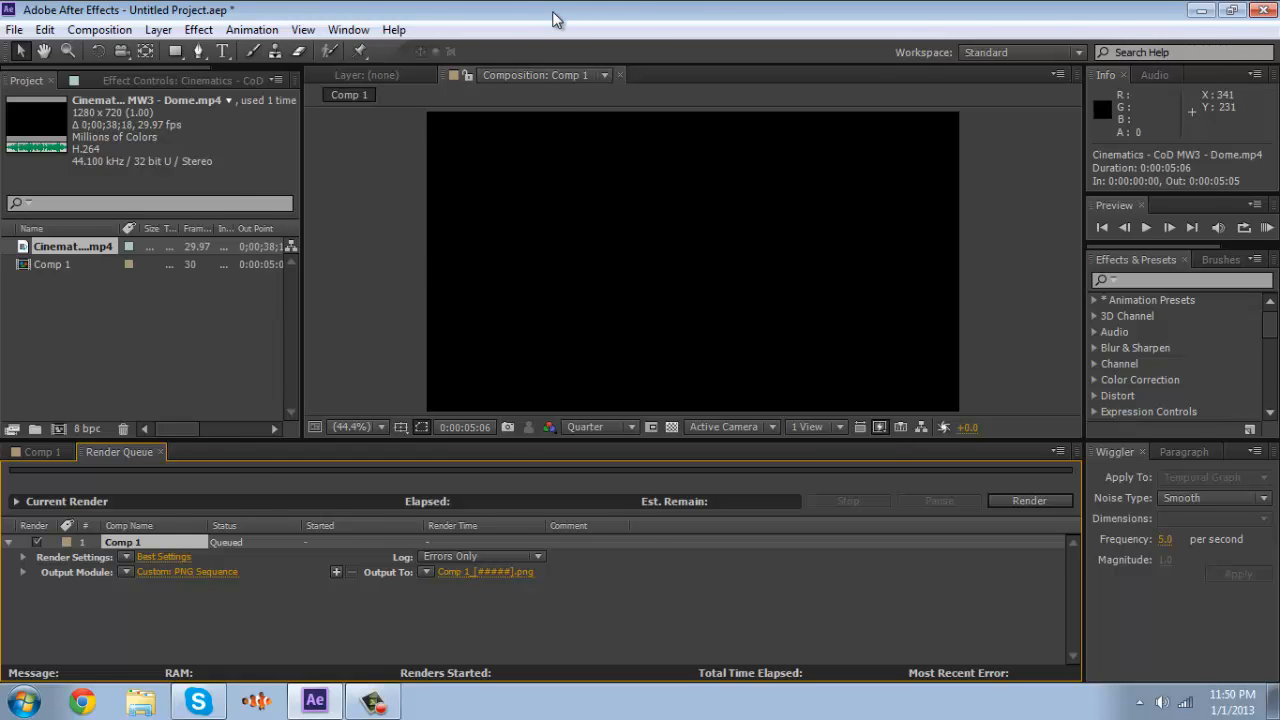
Look through the rendered frames in the PNG folder on the desktop and return to the maximized After Effects window
drag(545, 10, 650, 19)
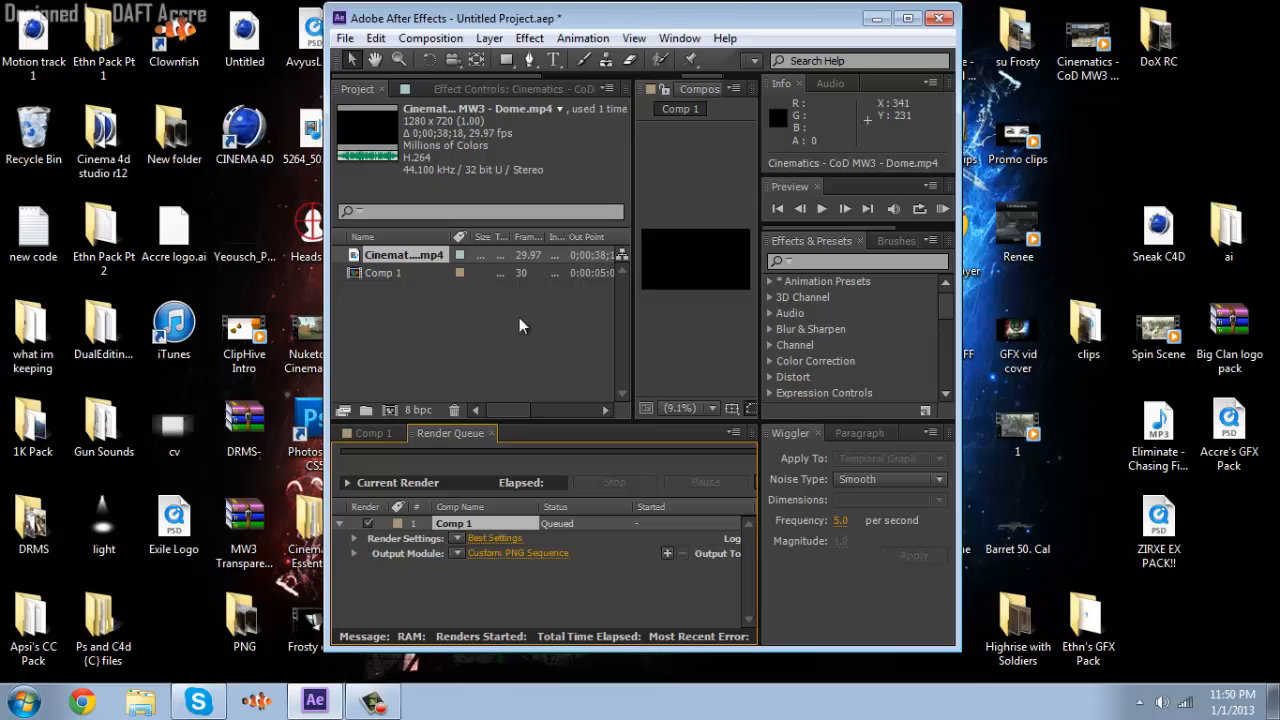
double_click(246, 636)
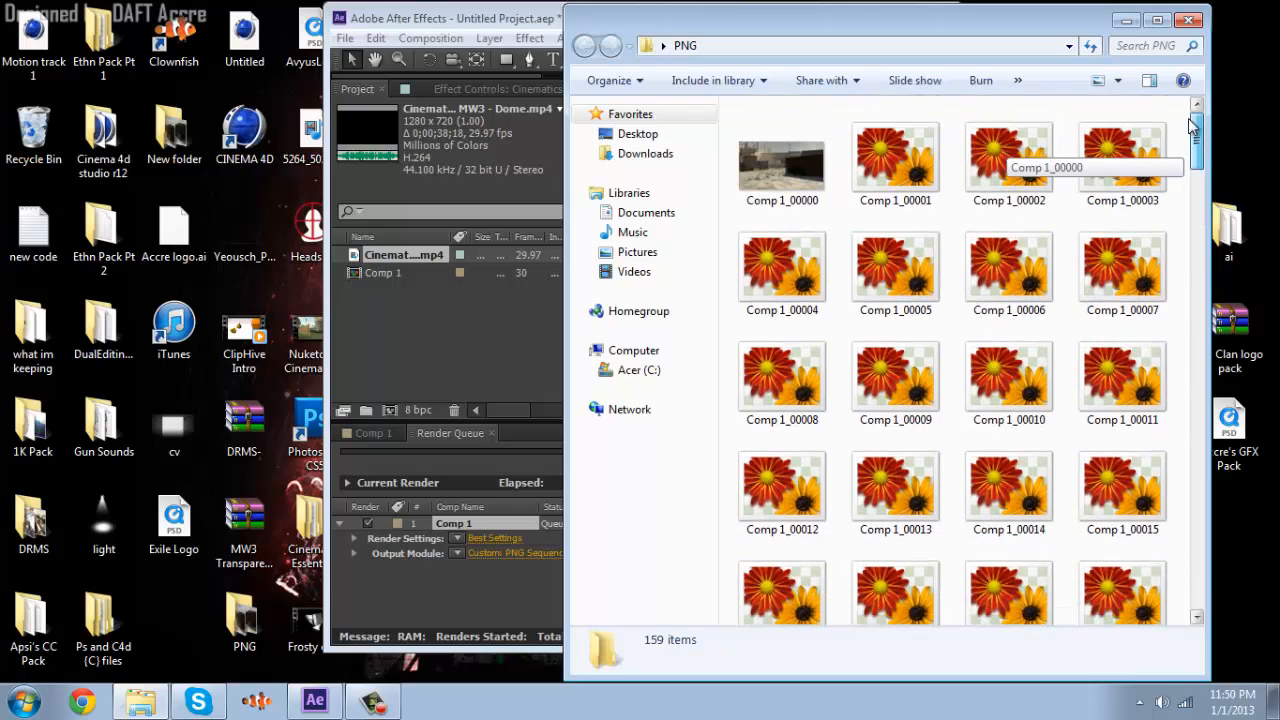
click(1188, 22)
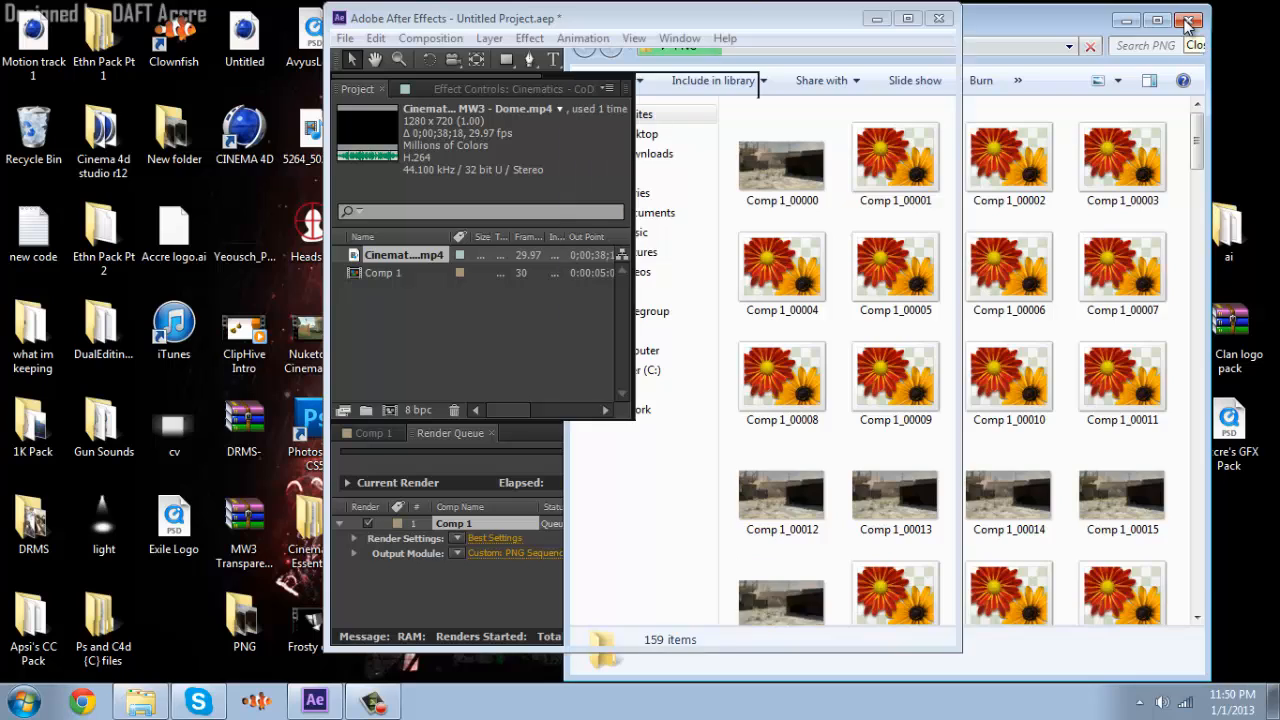
click(905, 19)
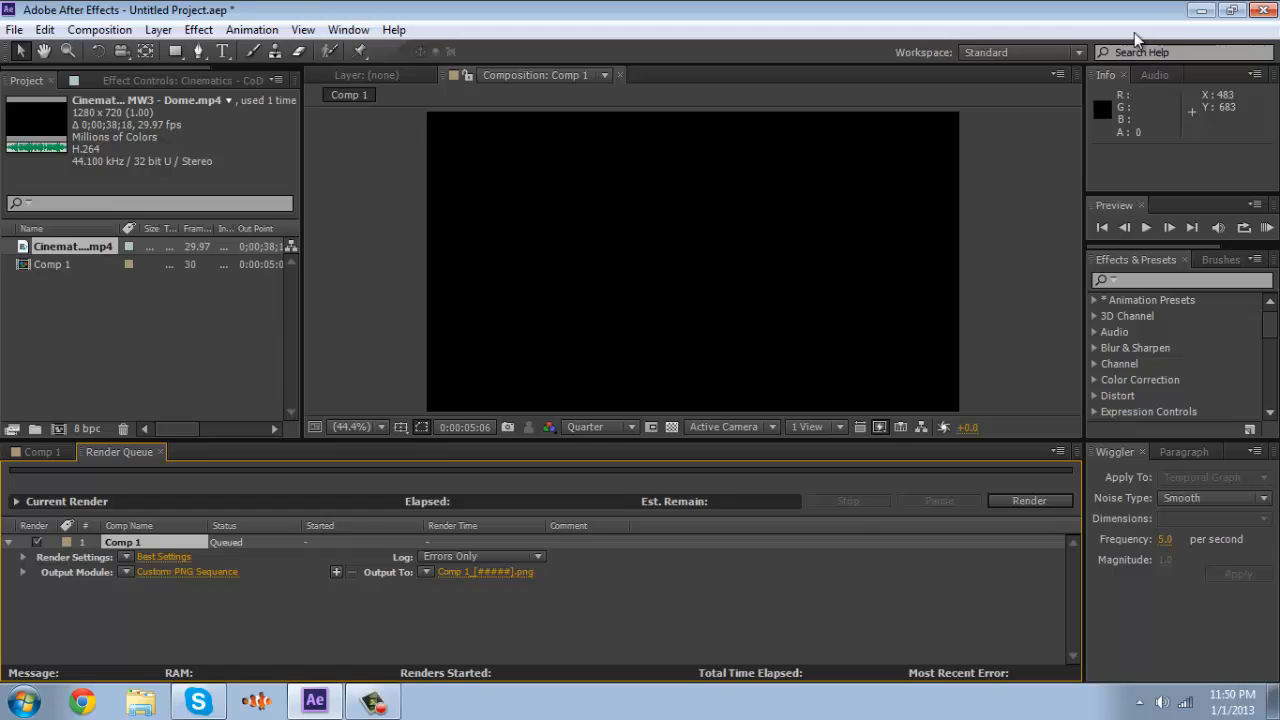
Close After Effects without saving the project and launch boujou from its desktop shortcut
click(1268, 9)
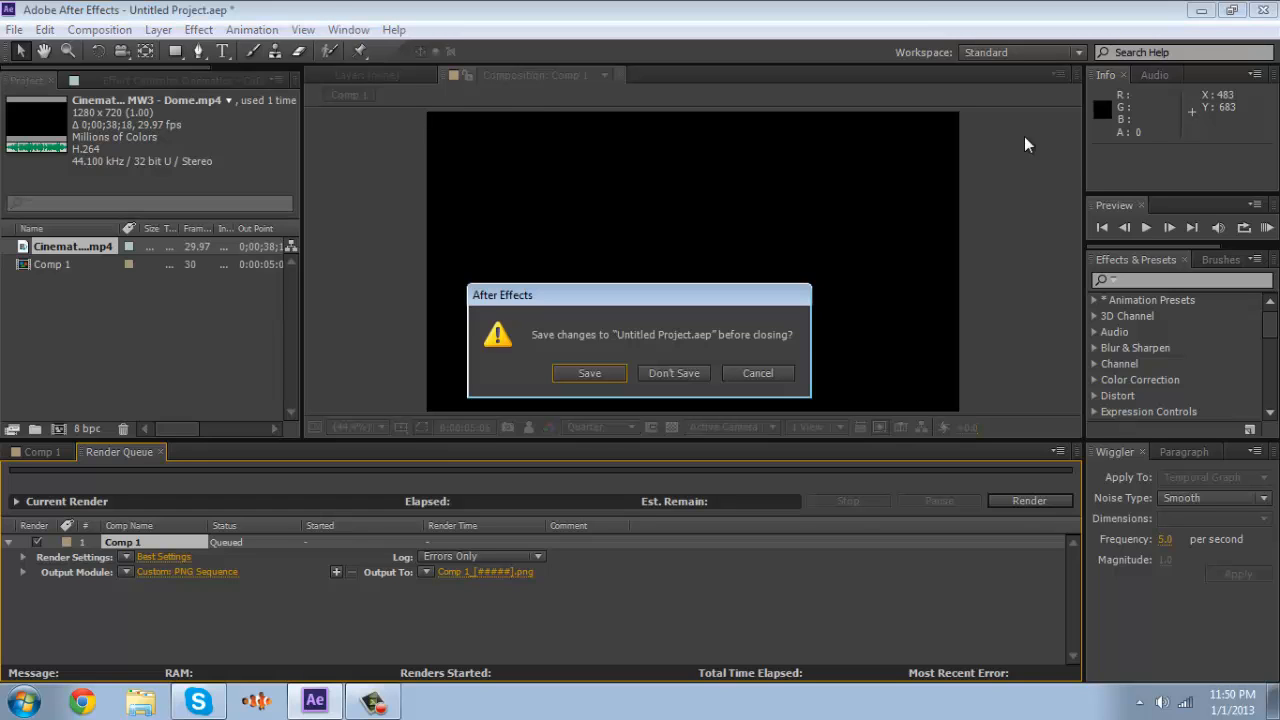
click(671, 380)
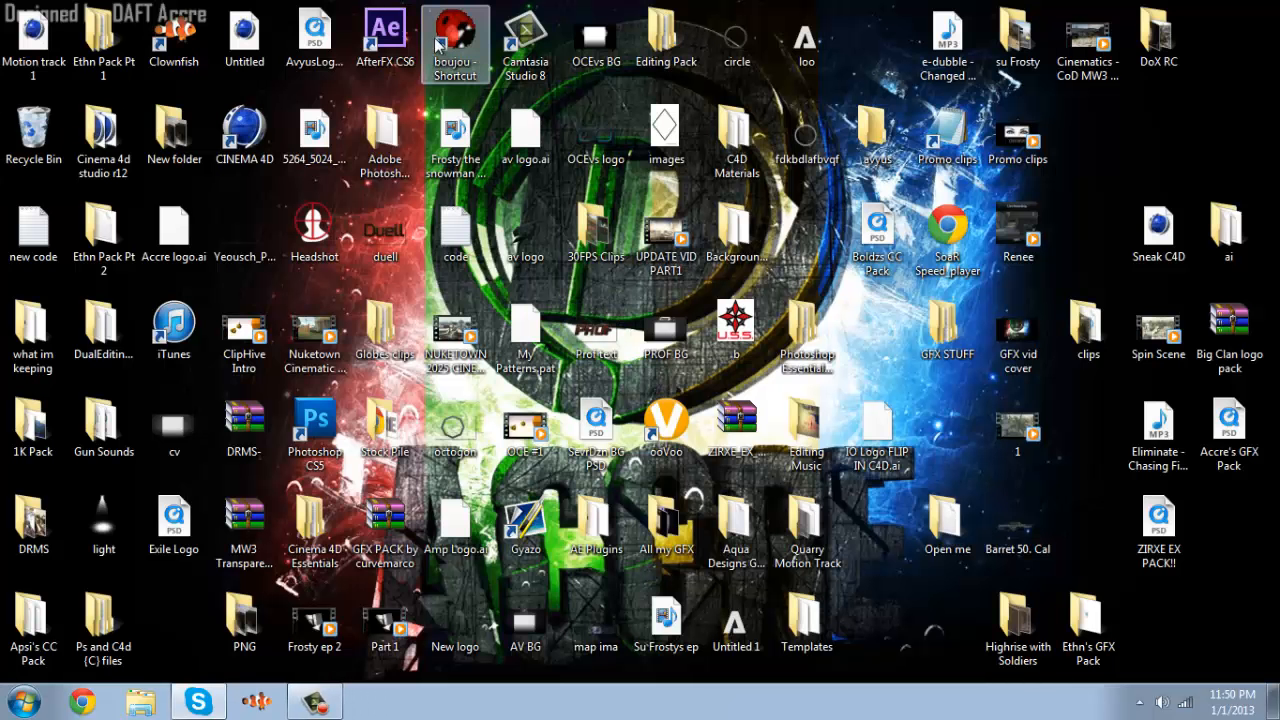
click(438, 44)
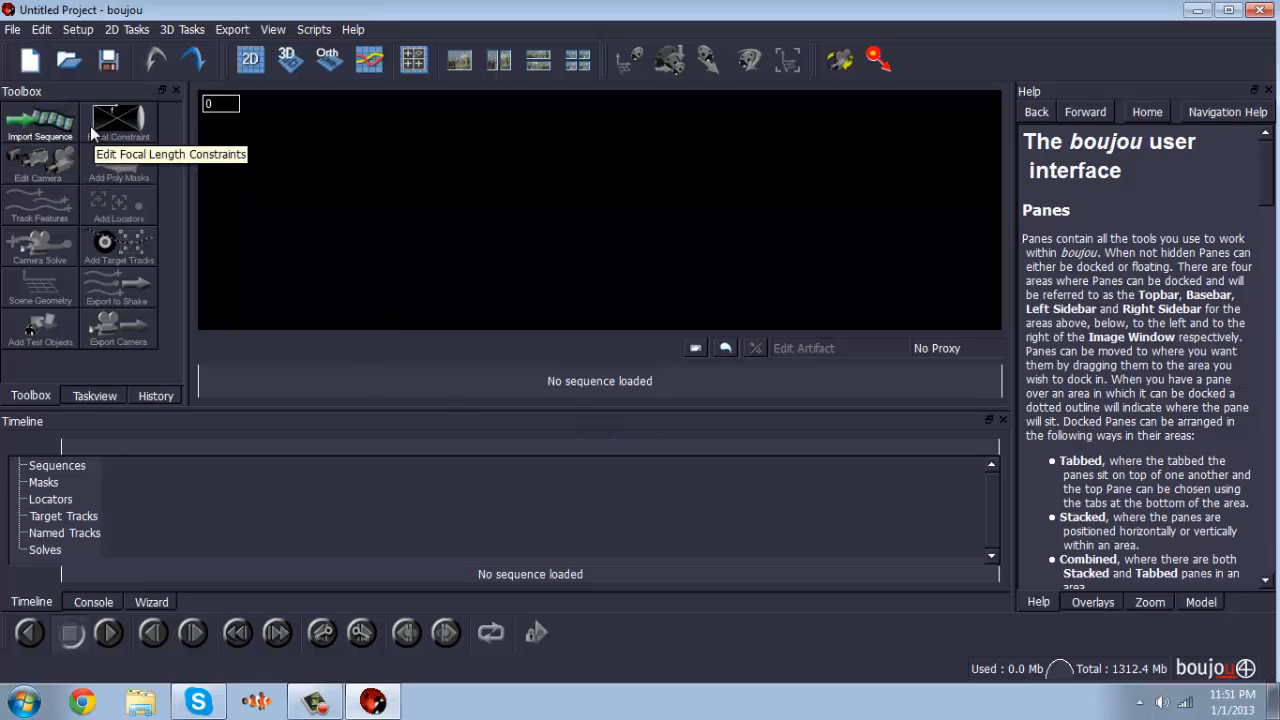
Import the image sequence starting with Comp 1_00000.png from the Desktop's PNG folder, using Free Move and frames 0 to 158
click(31, 122)
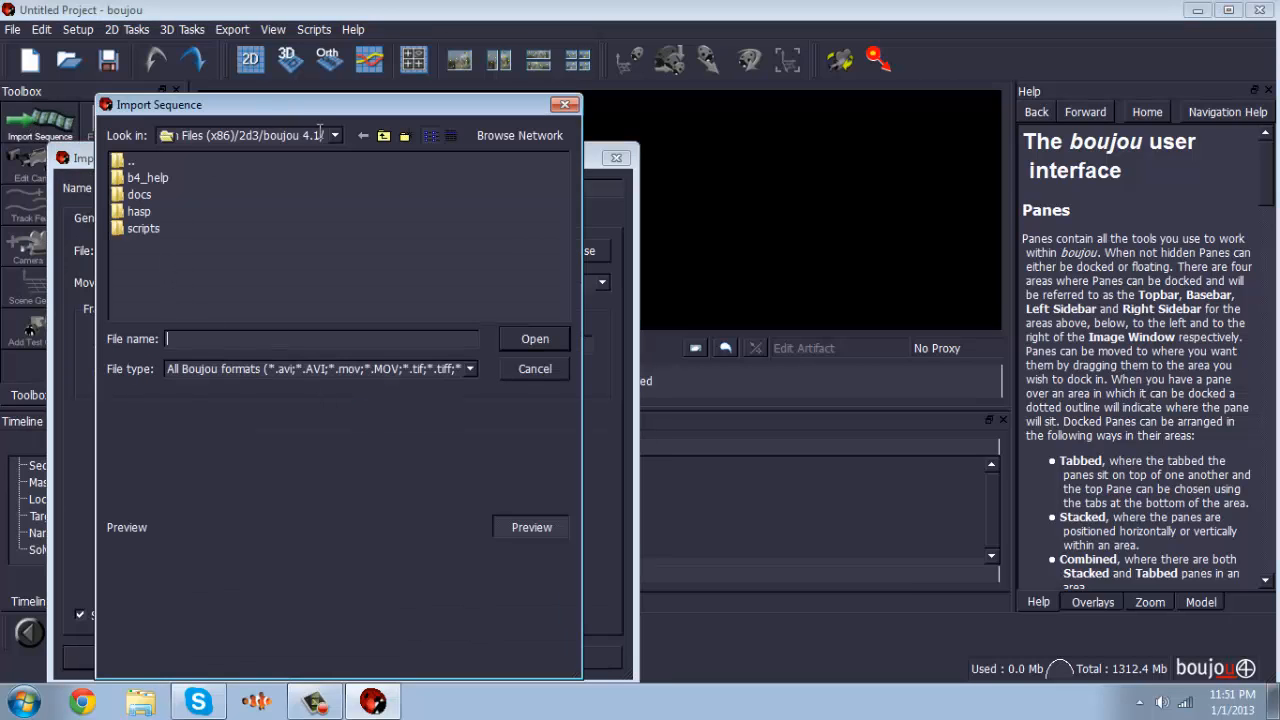
click(334, 136)
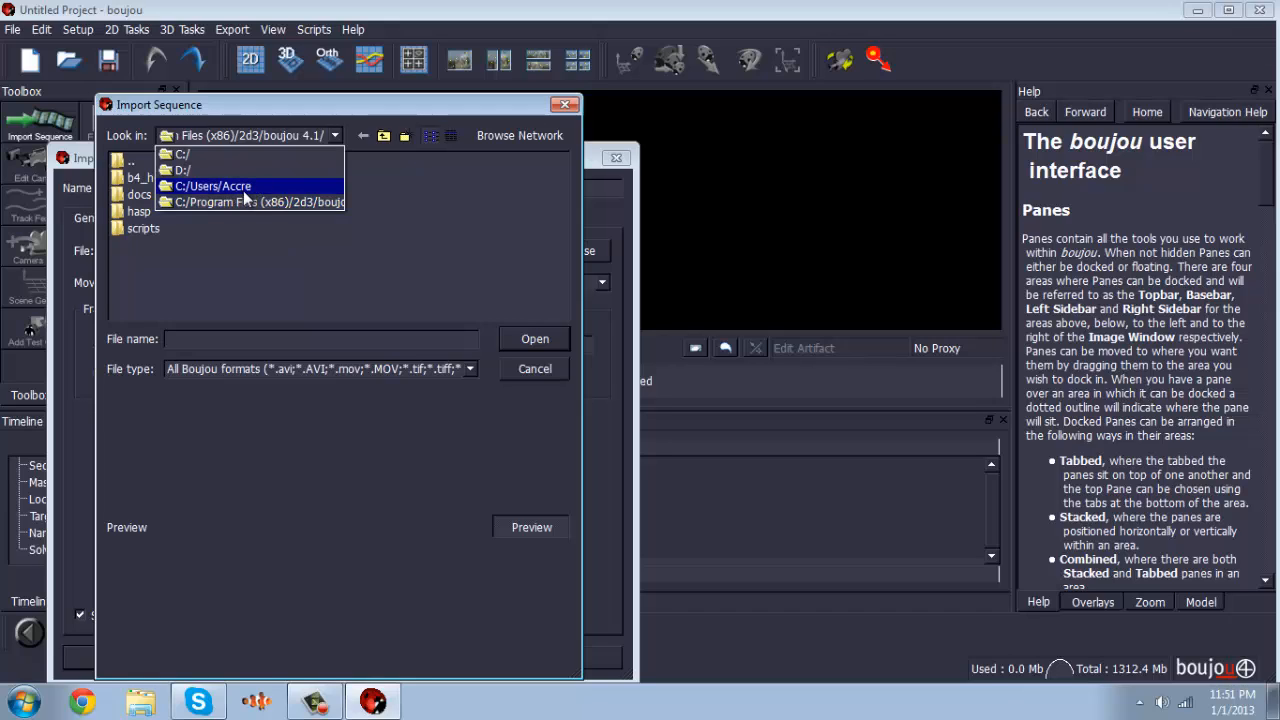
click(243, 190)
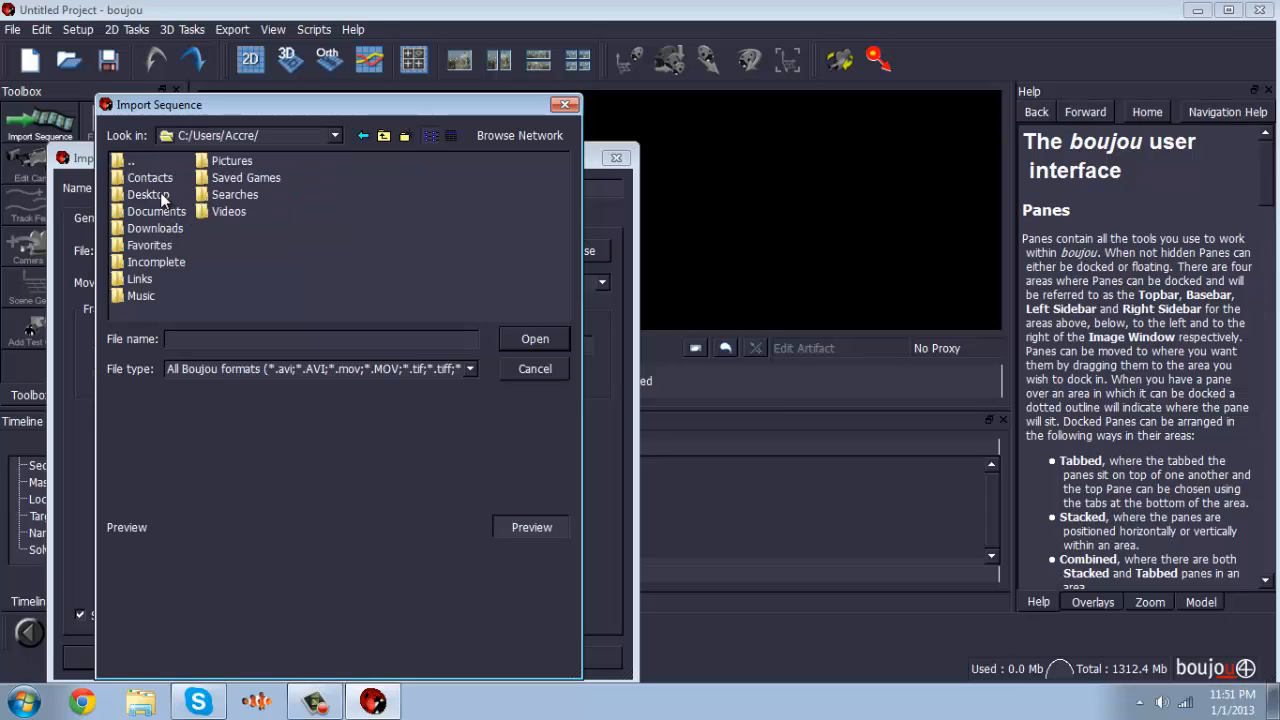
click(161, 197)
click(540, 337)
click(563, 311)
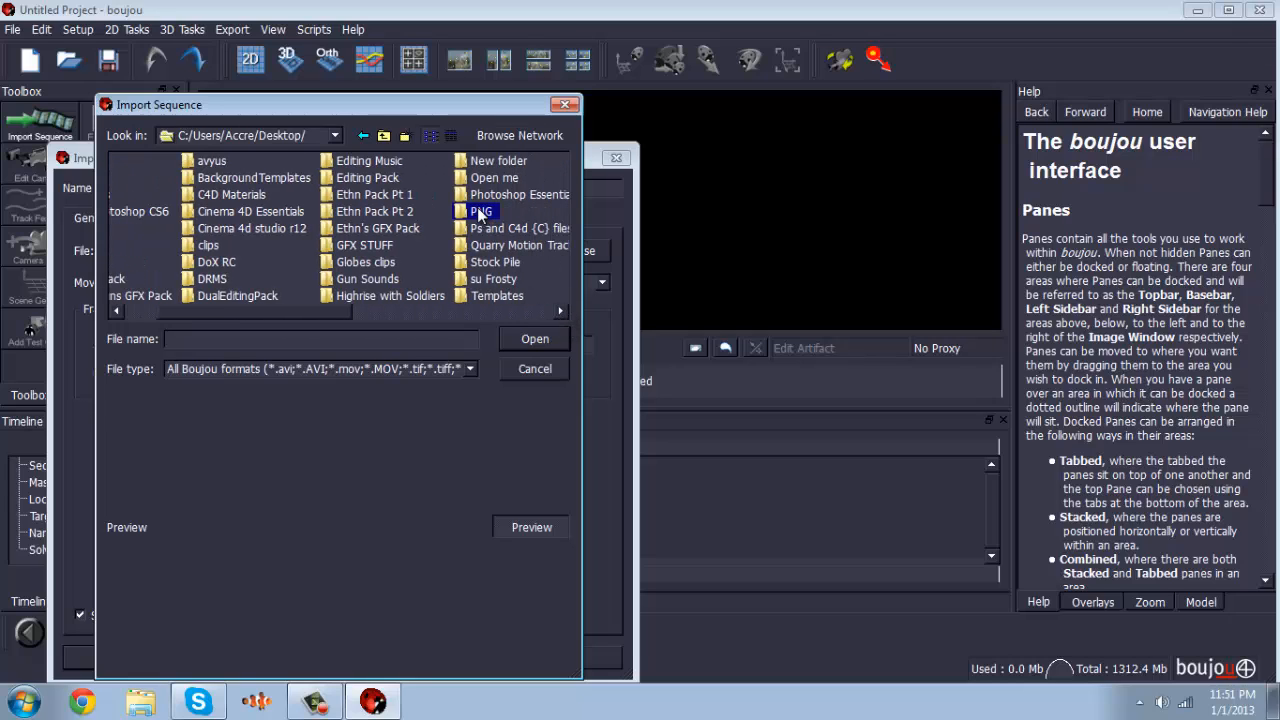
double_click(479, 211)
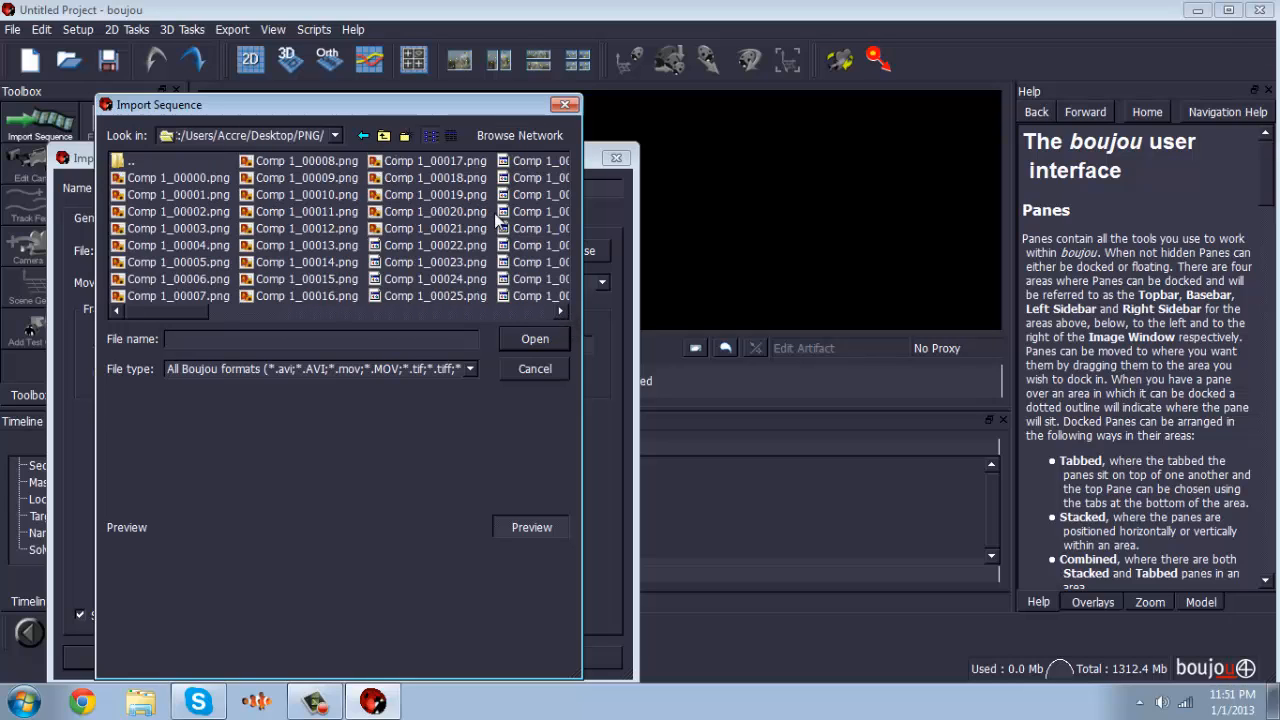
click(186, 179)
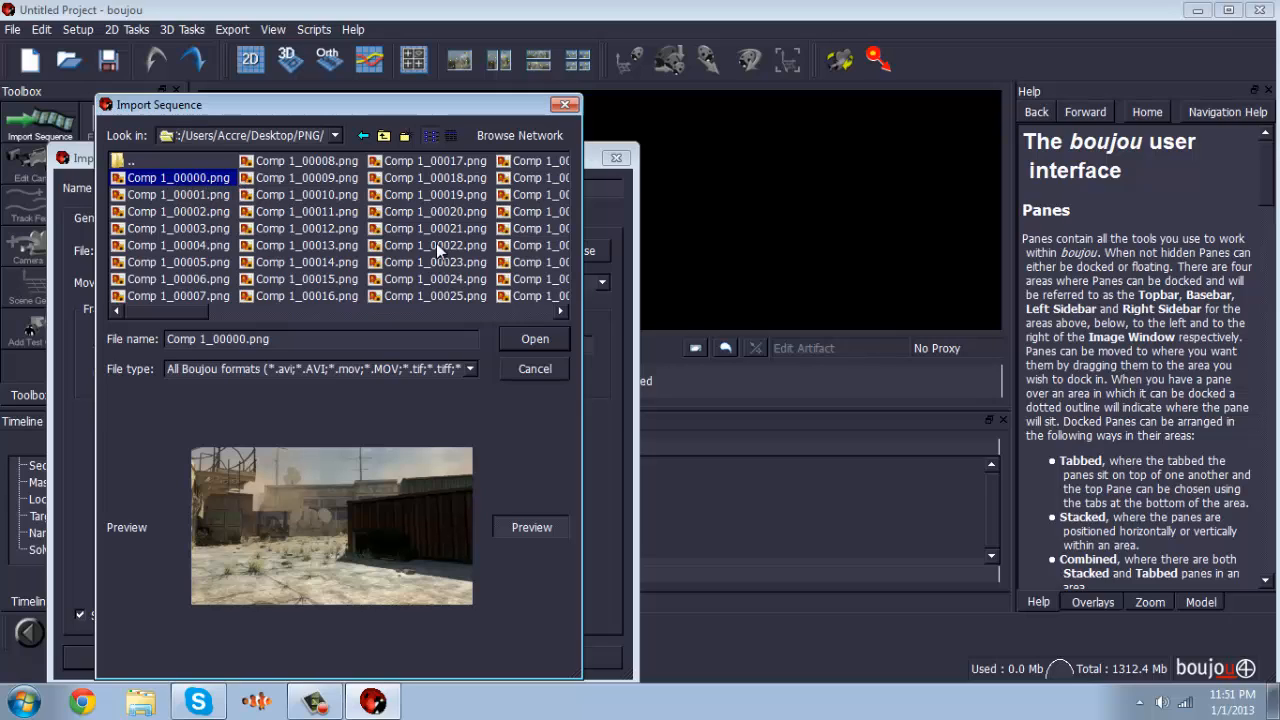
click(546, 339)
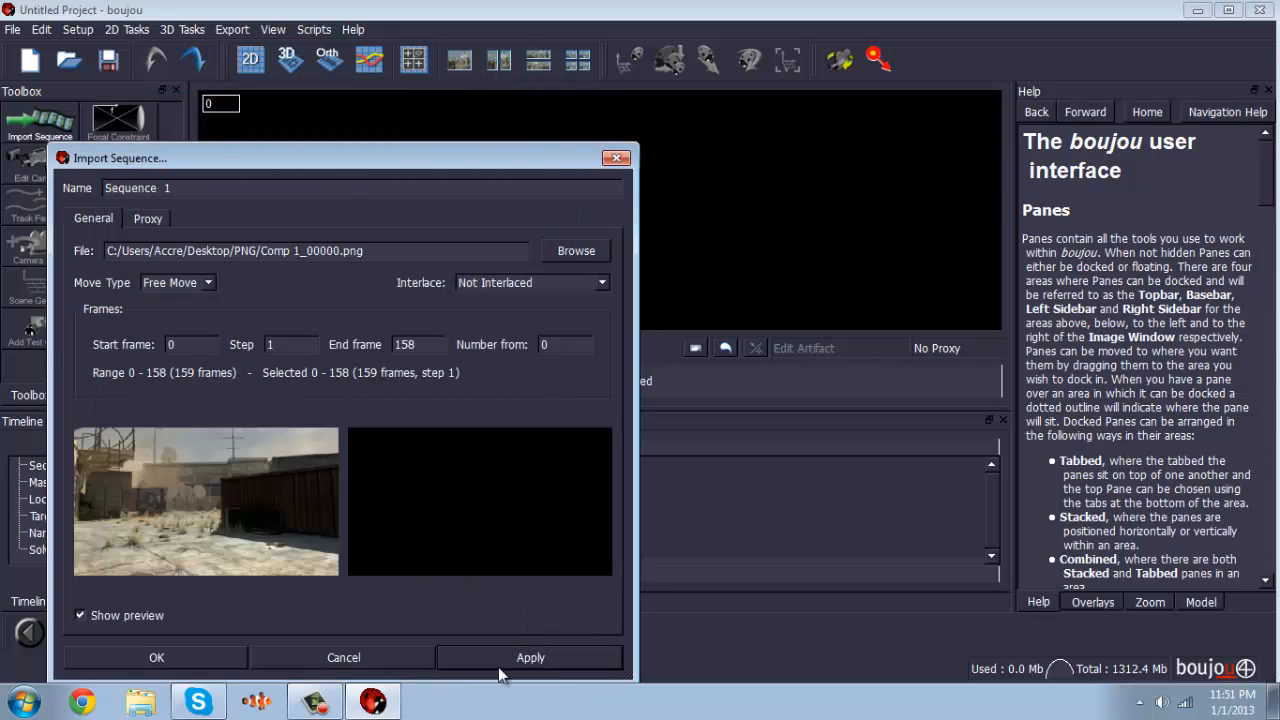
click(371, 661)
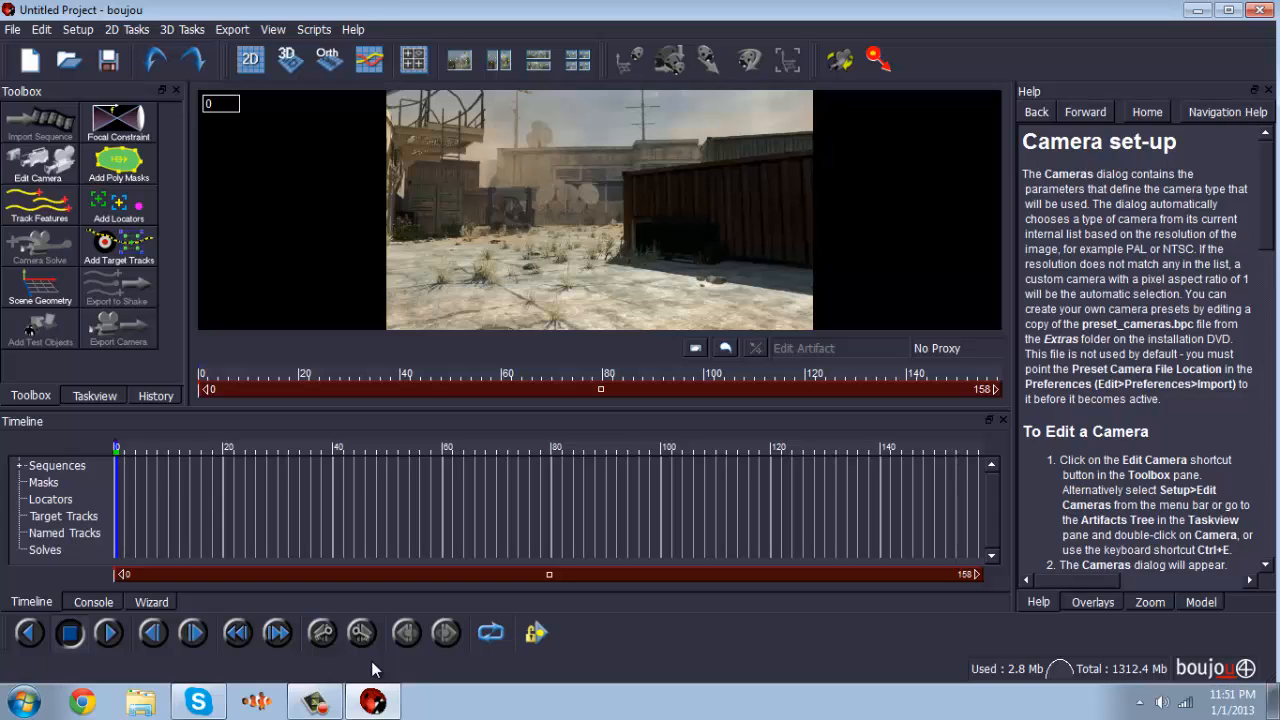
click(315, 702)
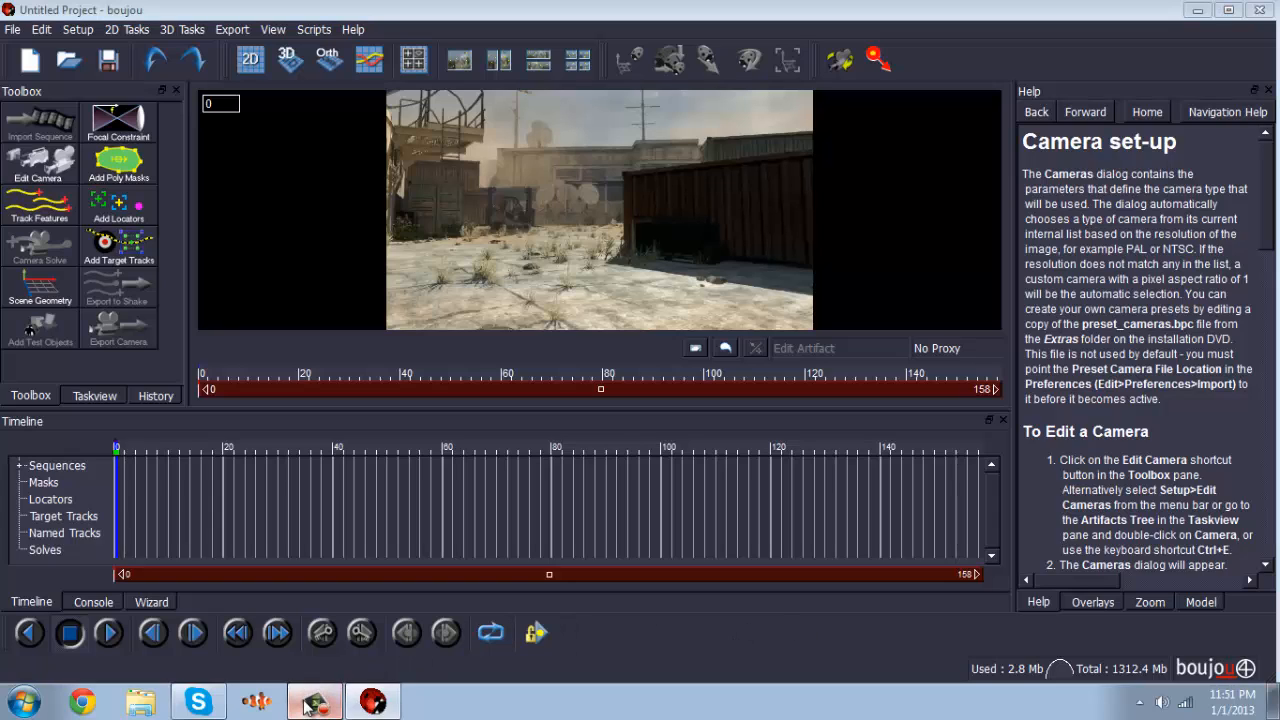
click(1116, 616)
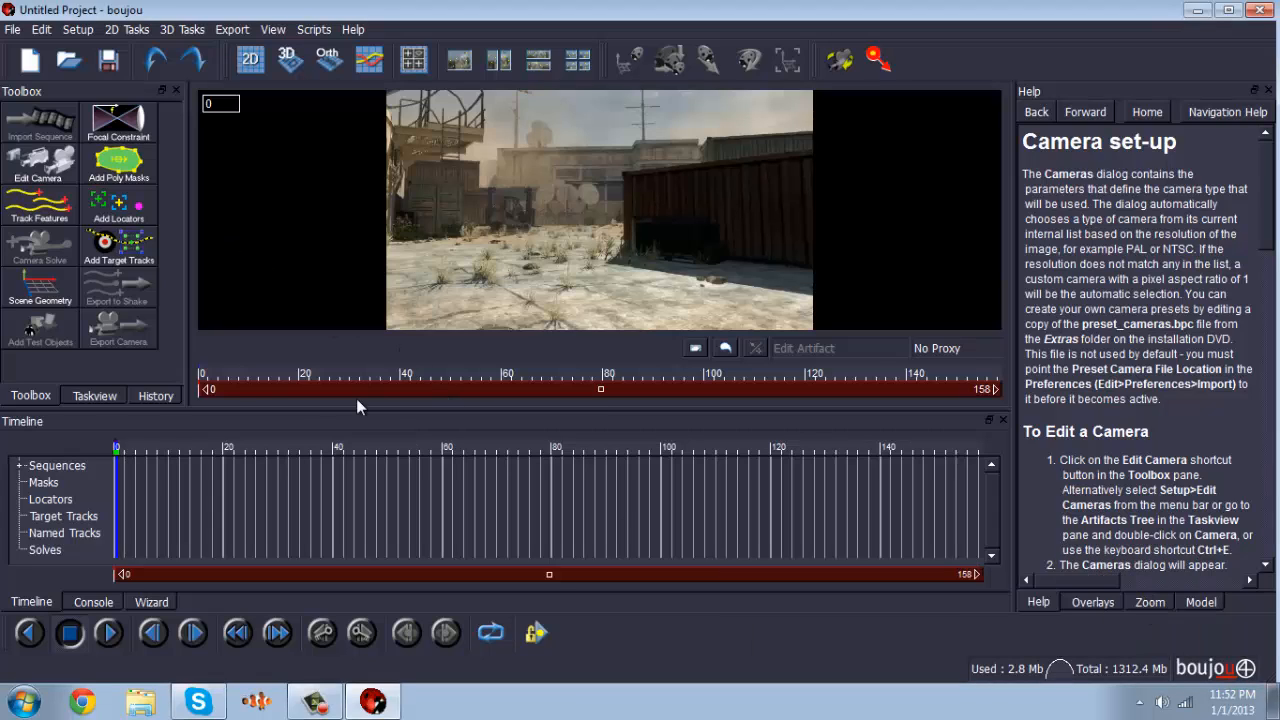
Scrub through the imported sequence to frame 122 to review the footage
mouse_move(220, 450)
mouse_down()
mouse_move(947, 454)
mouse_move(782, 455)
mouse_up()
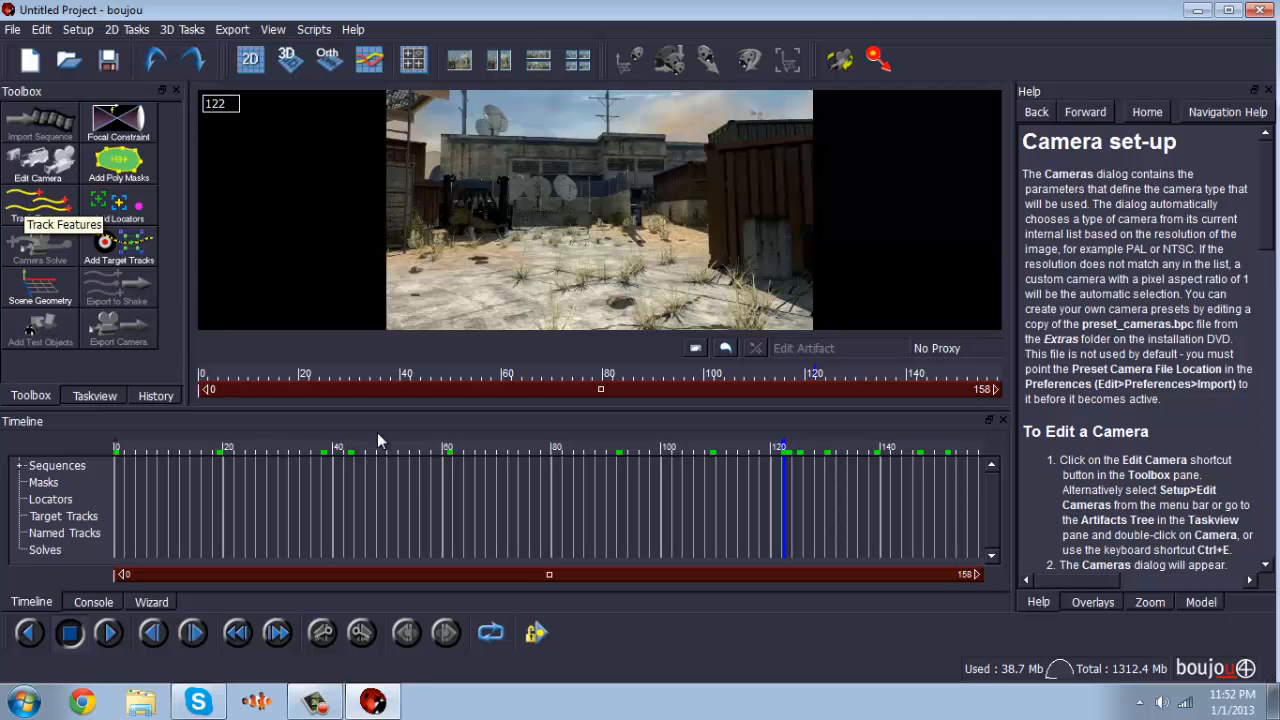
Set Camera 1's frame rate to 30 in the camera settings and apply it
drag(412, 452, 779, 480)
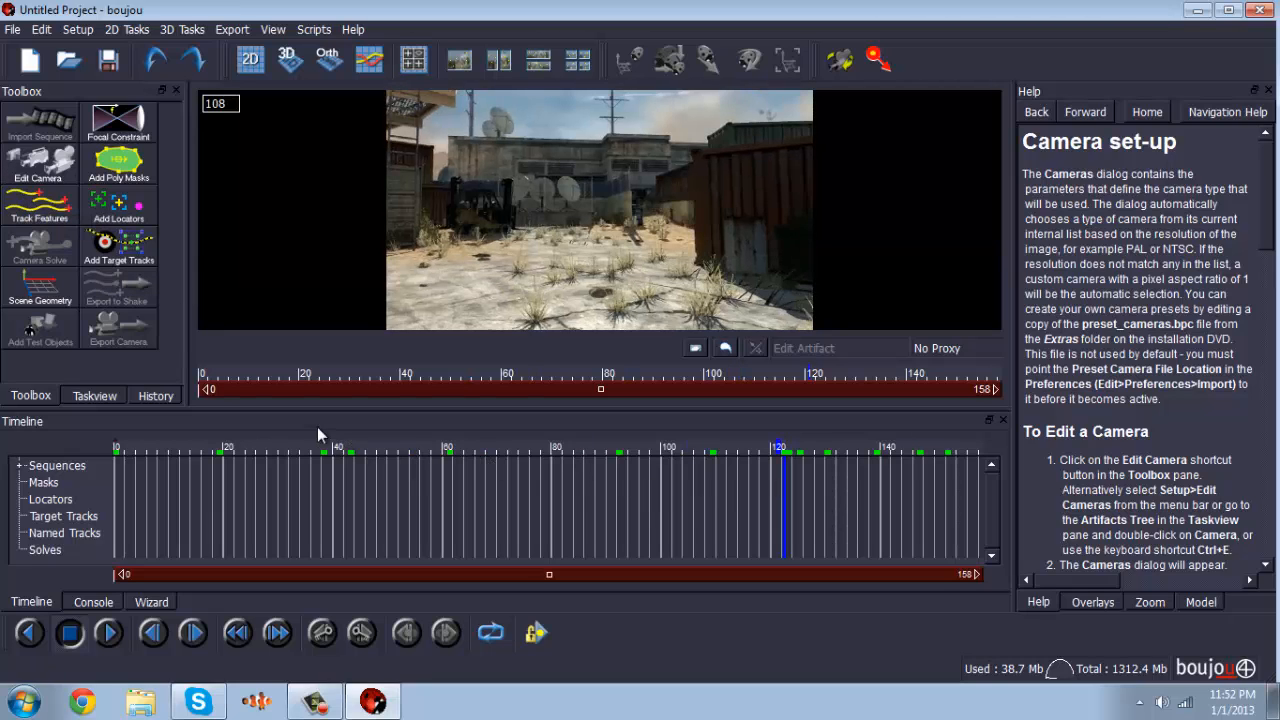
click(42, 30)
mouse_move(78, 30)
click(123, 90)
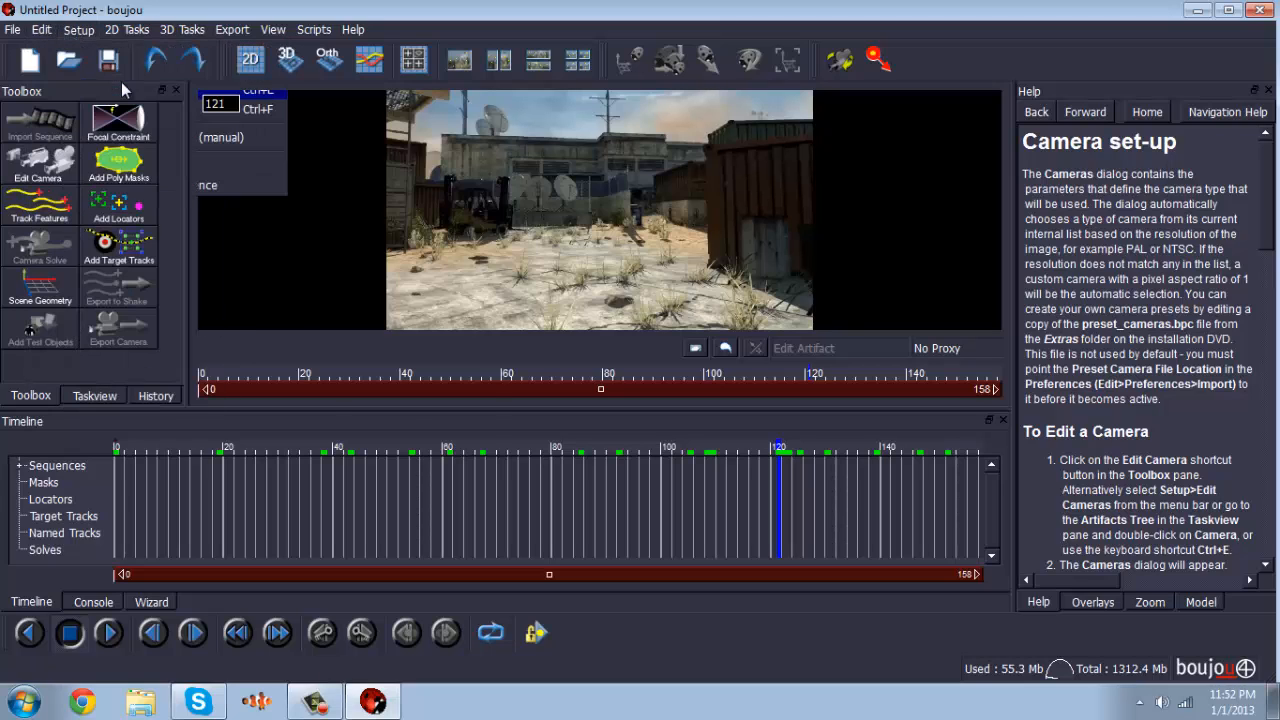
click(238, 382)
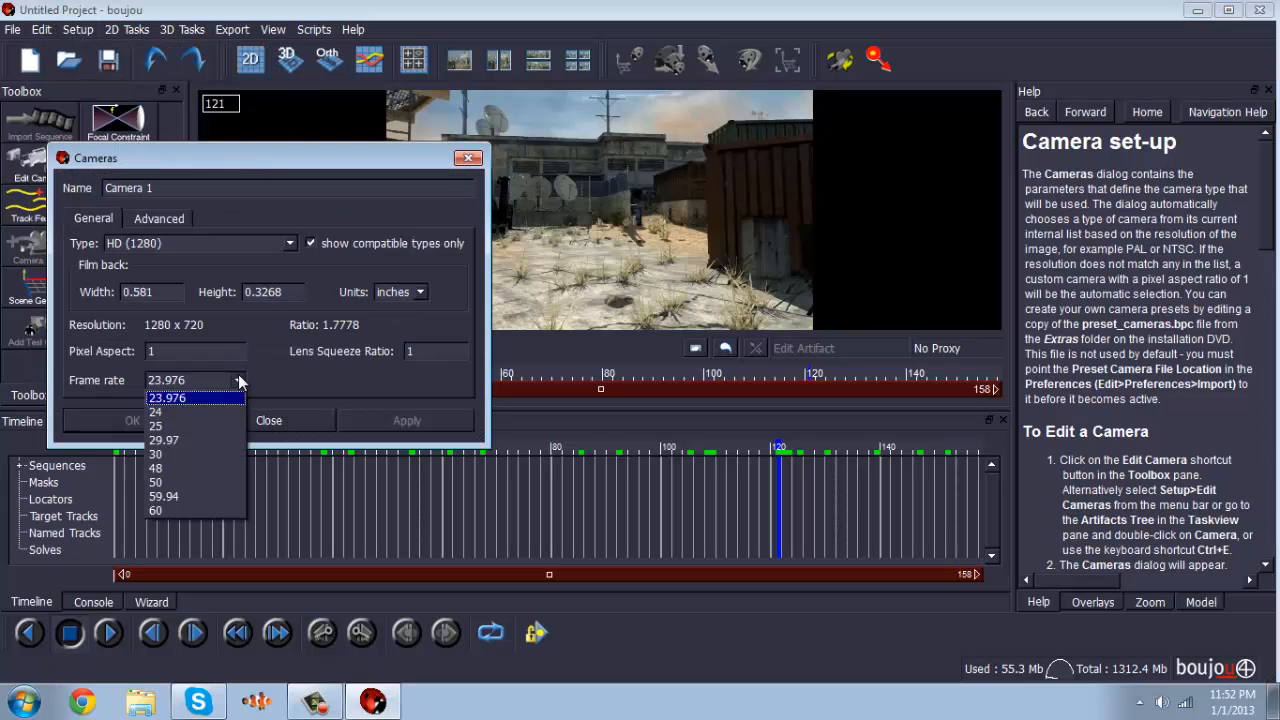
click(210, 456)
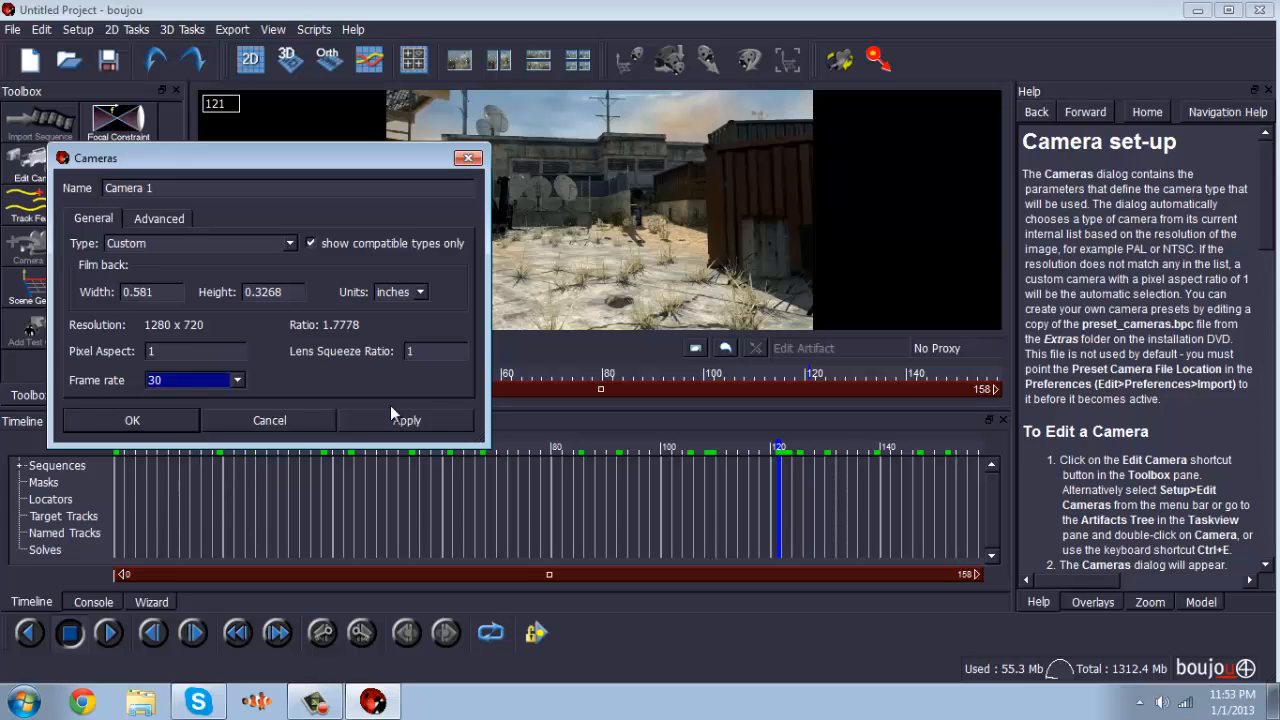
click(398, 421)
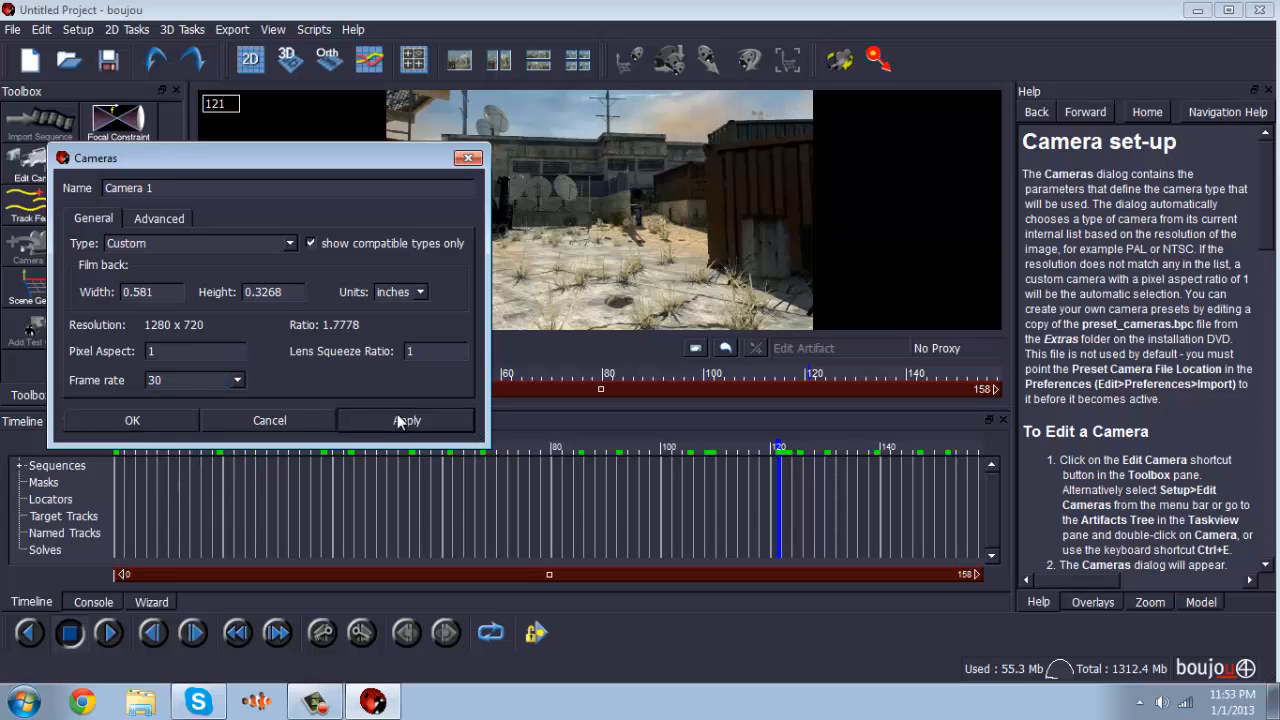
click(274, 420)
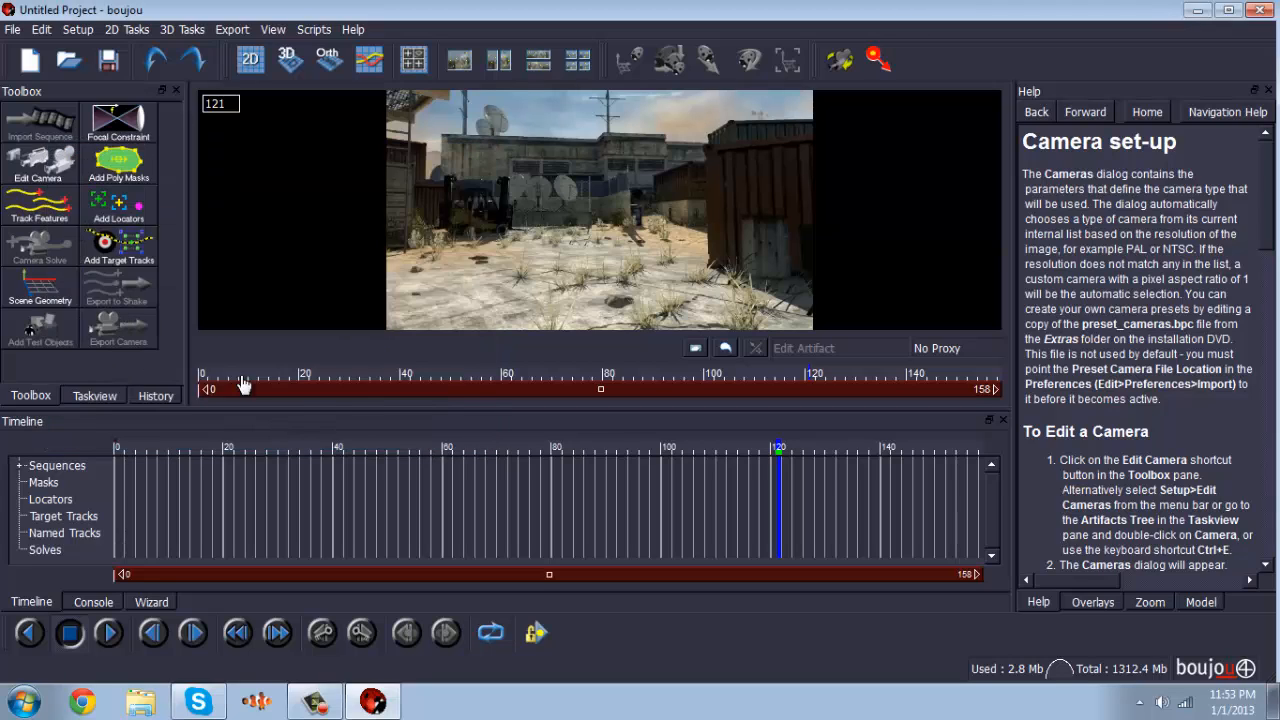
Go to frame 95 and run feature tracking on all frames with the sensitivity at its maximum
drag(381, 444, 636, 450)
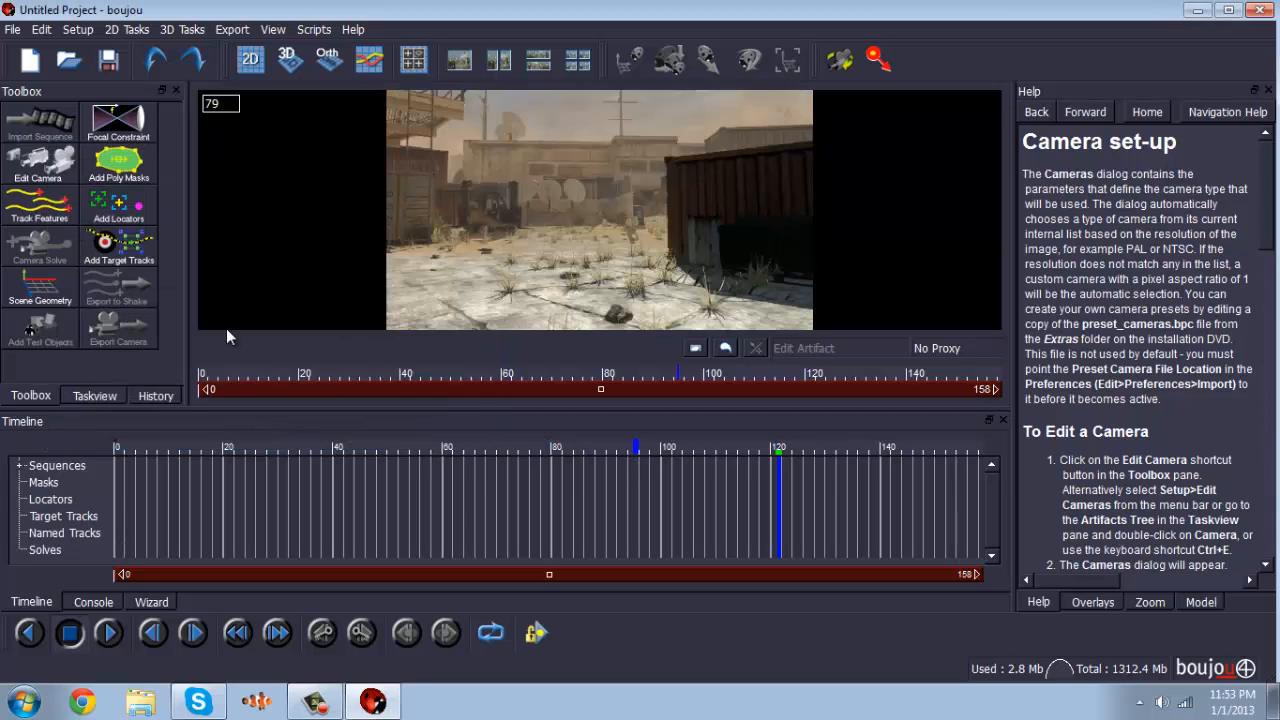
click(40, 207)
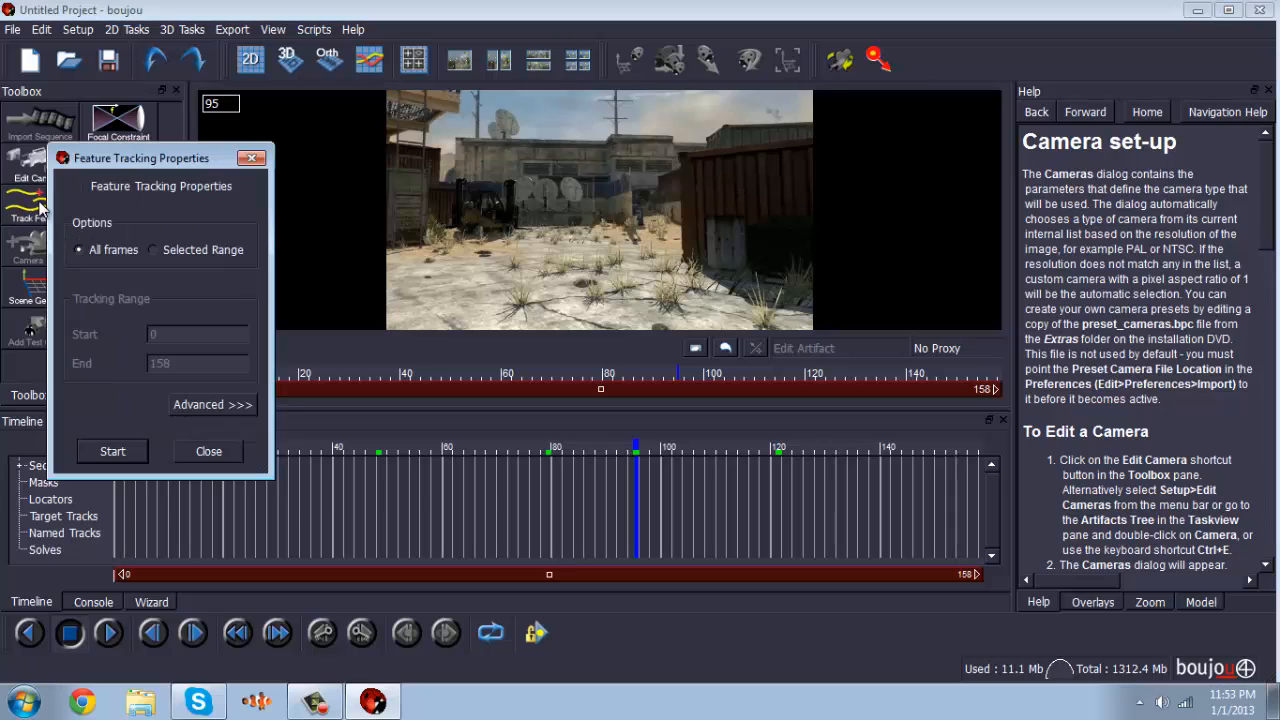
click(227, 407)
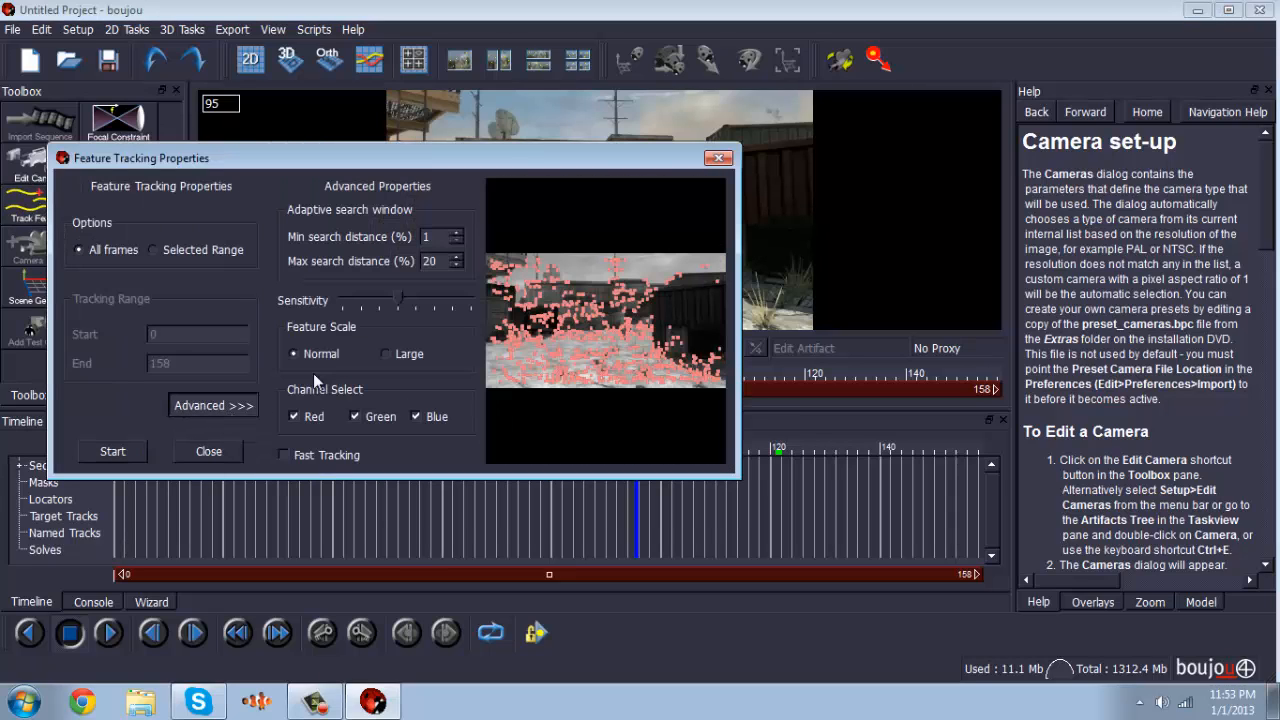
drag(400, 299, 472, 298)
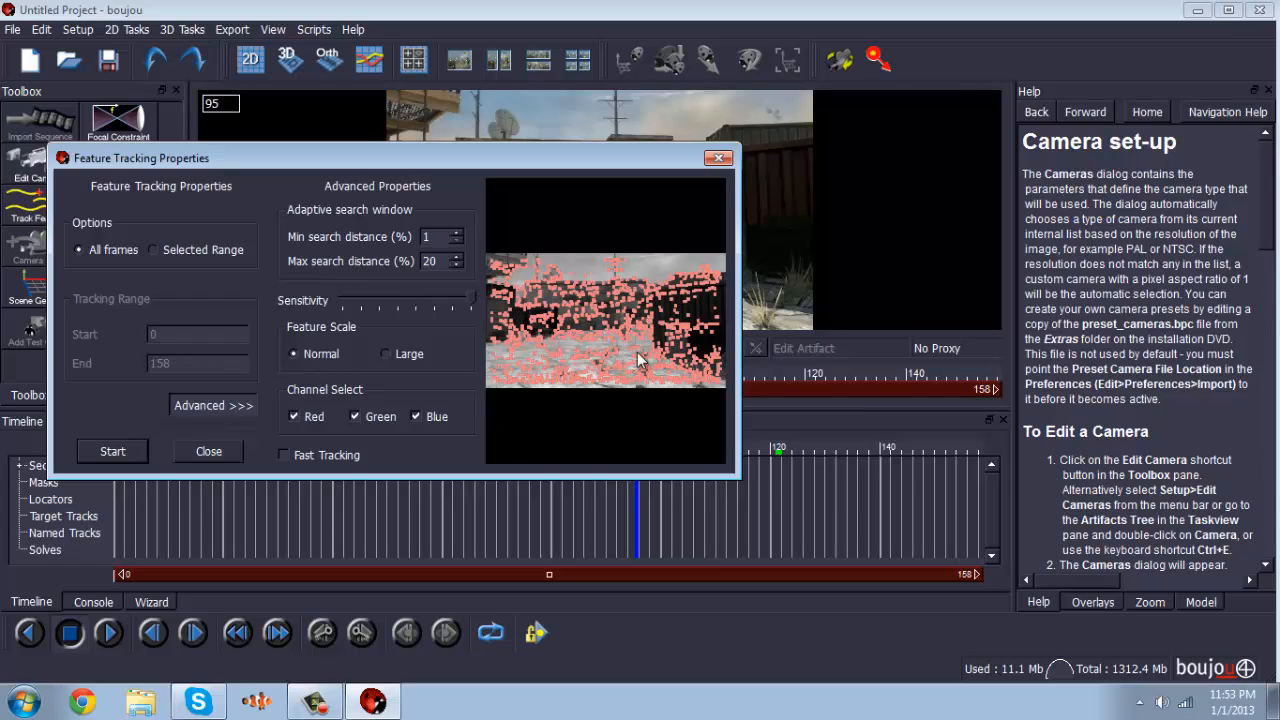
click(112, 451)
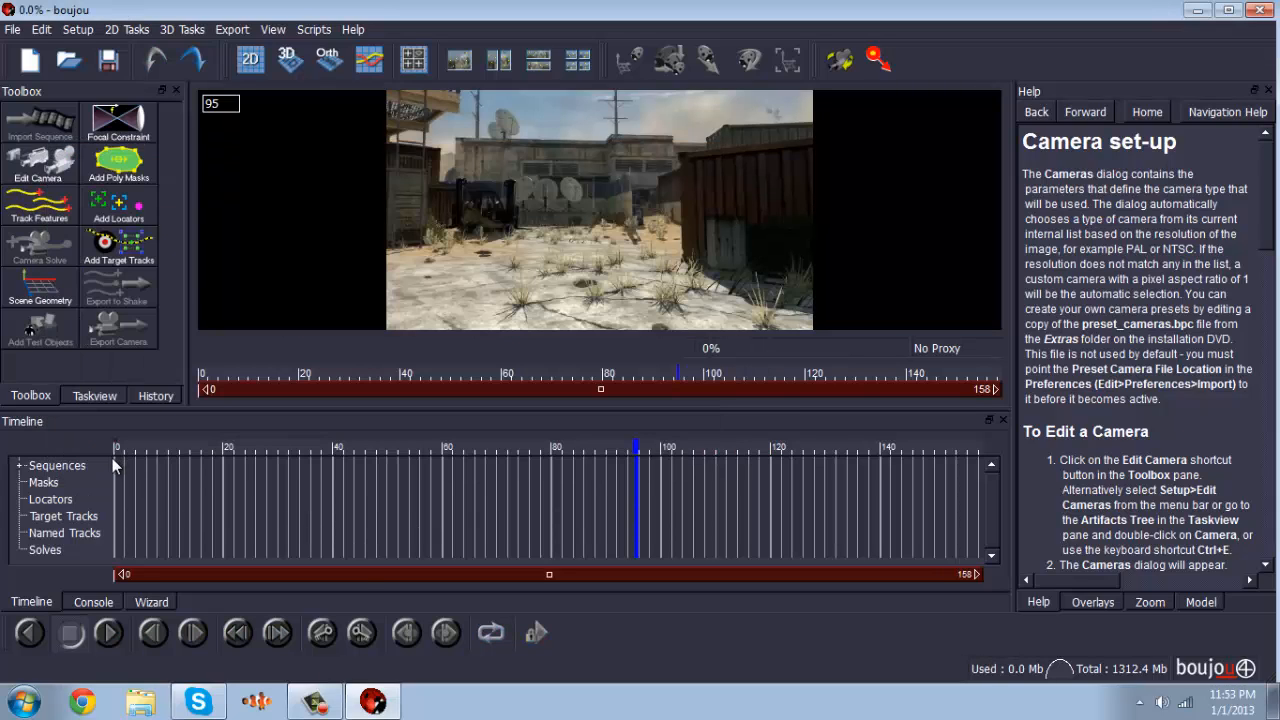
click(318, 700)
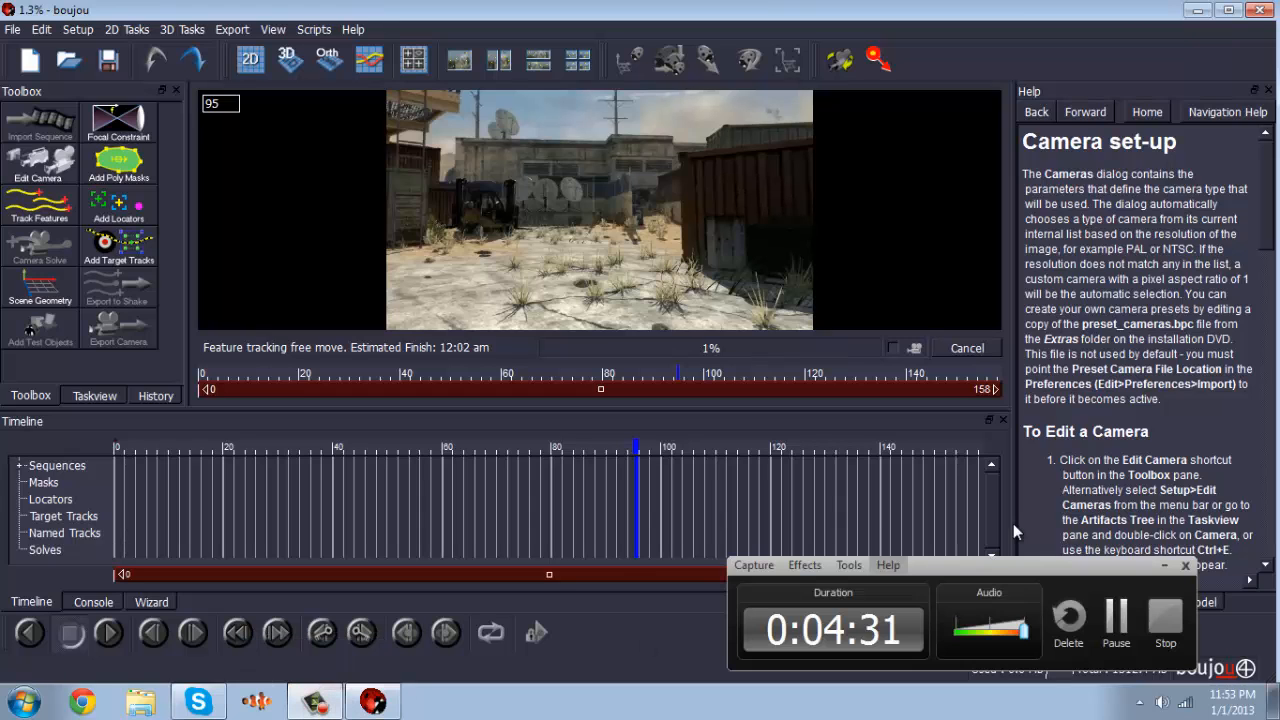
click(1115, 620)
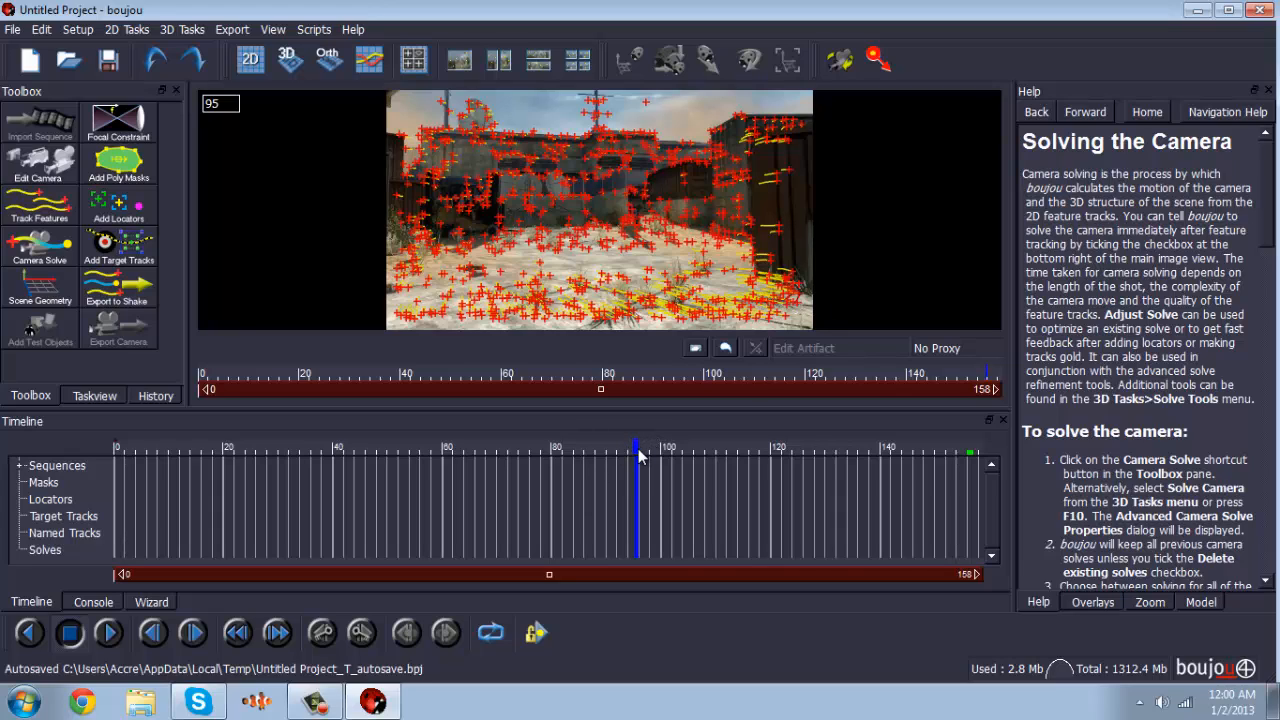
Solve the camera for all frames with camera path smoothness optimized, and scrub through the solve to frame 154
click(33, 252)
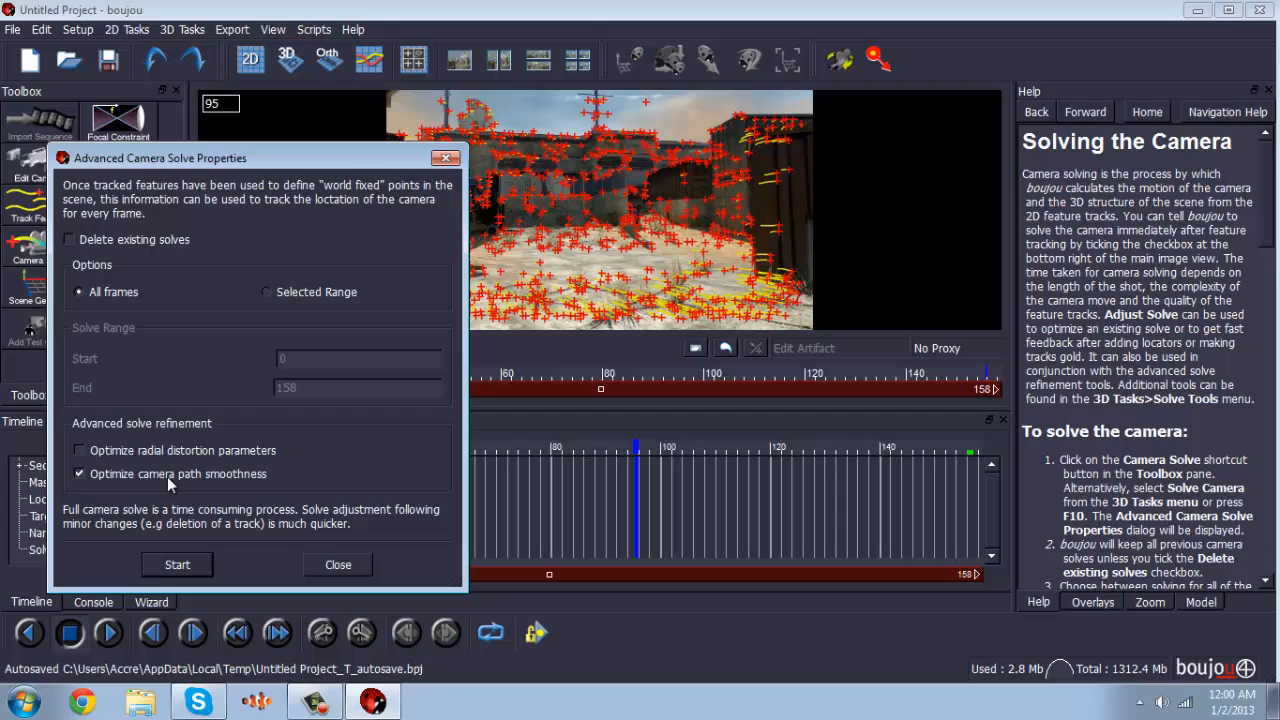
click(177, 565)
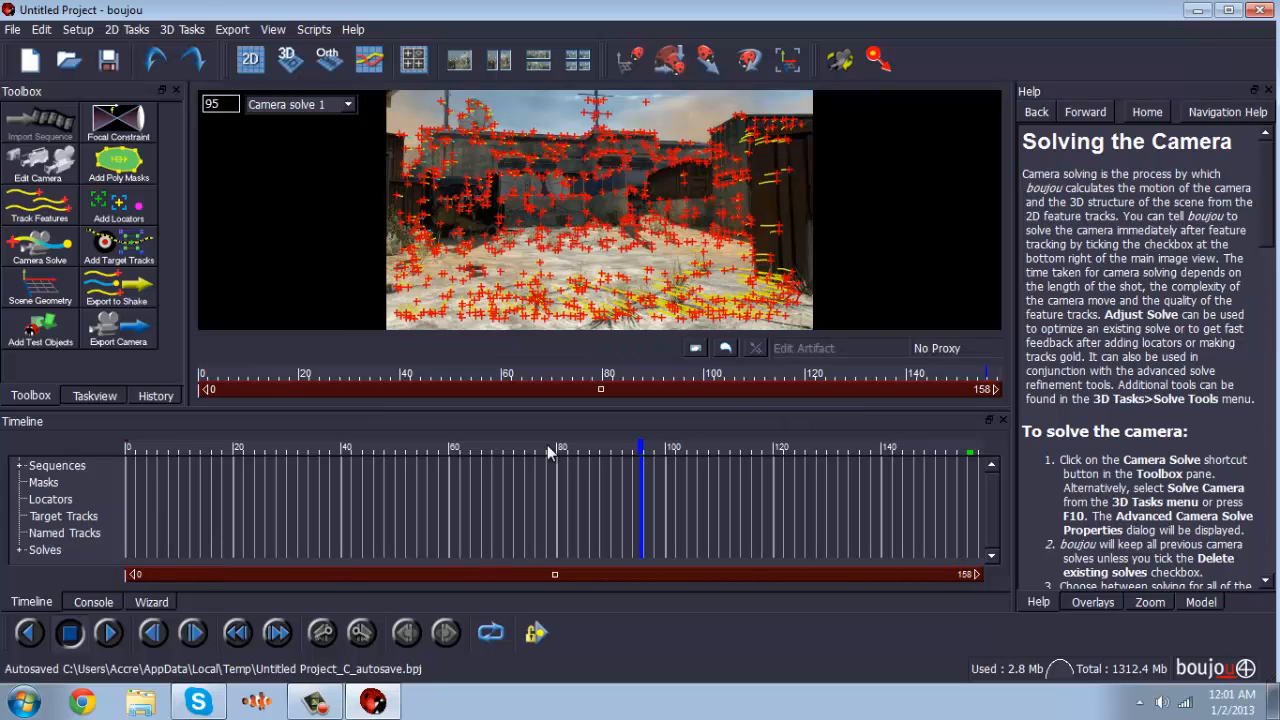
mouse_move(549, 443)
mouse_down()
mouse_move(571, 443)
mouse_move(440, 466)
mouse_move(172, 471)
mouse_move(618, 446)
mouse_move(811, 478)
mouse_move(810, 456)
mouse_move(364, 484)
mouse_move(962, 510)
mouse_move(1015, 497)
mouse_move(958, 499)
mouse_up()
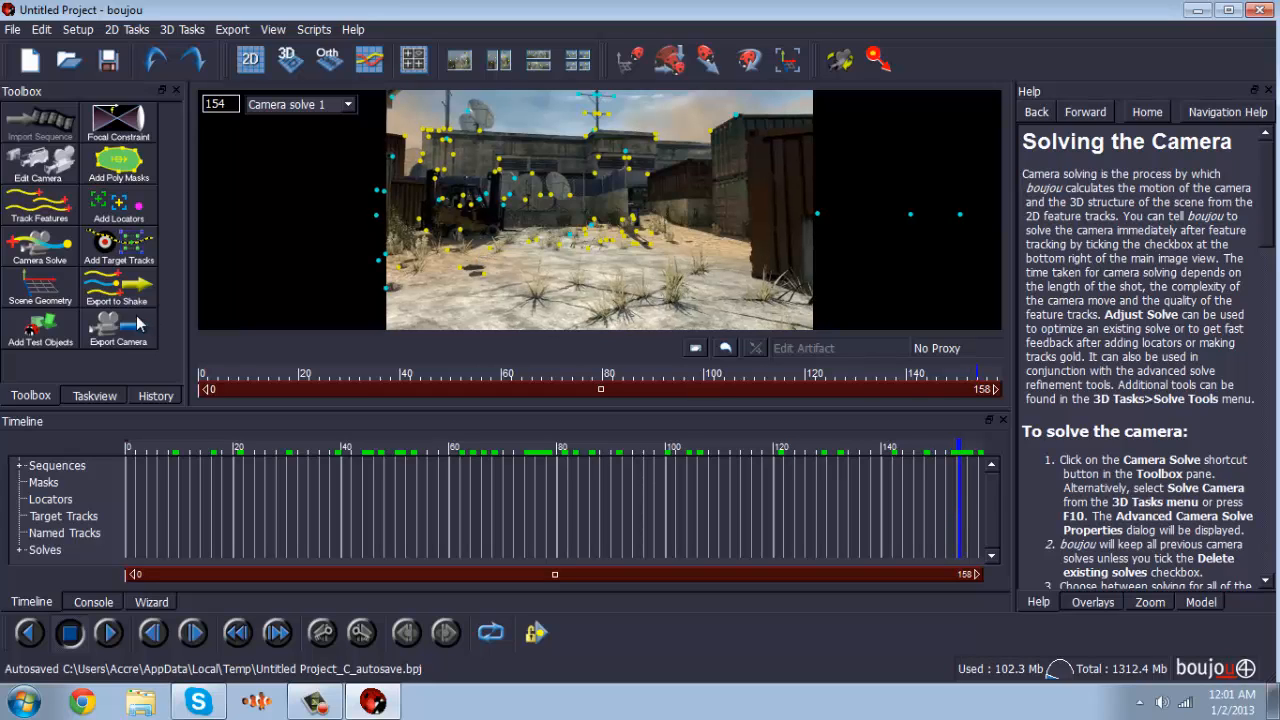
click(54, 290)
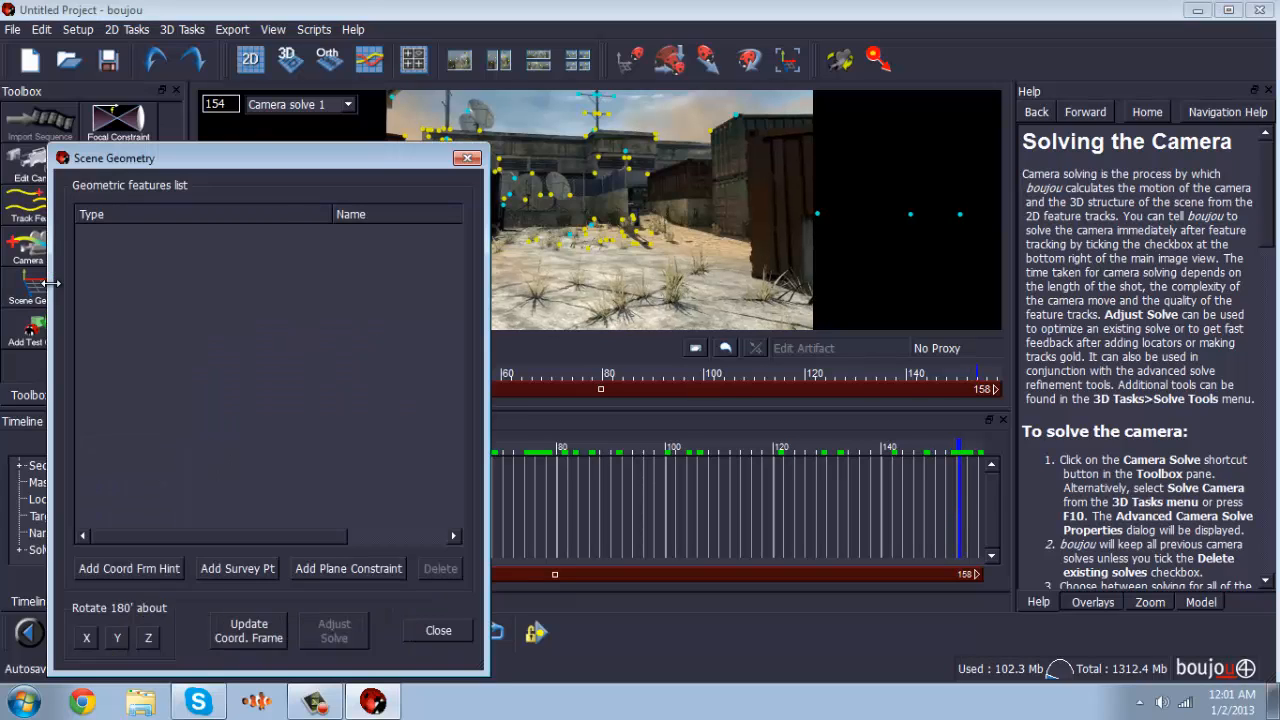
drag(296, 160, 245, 115)
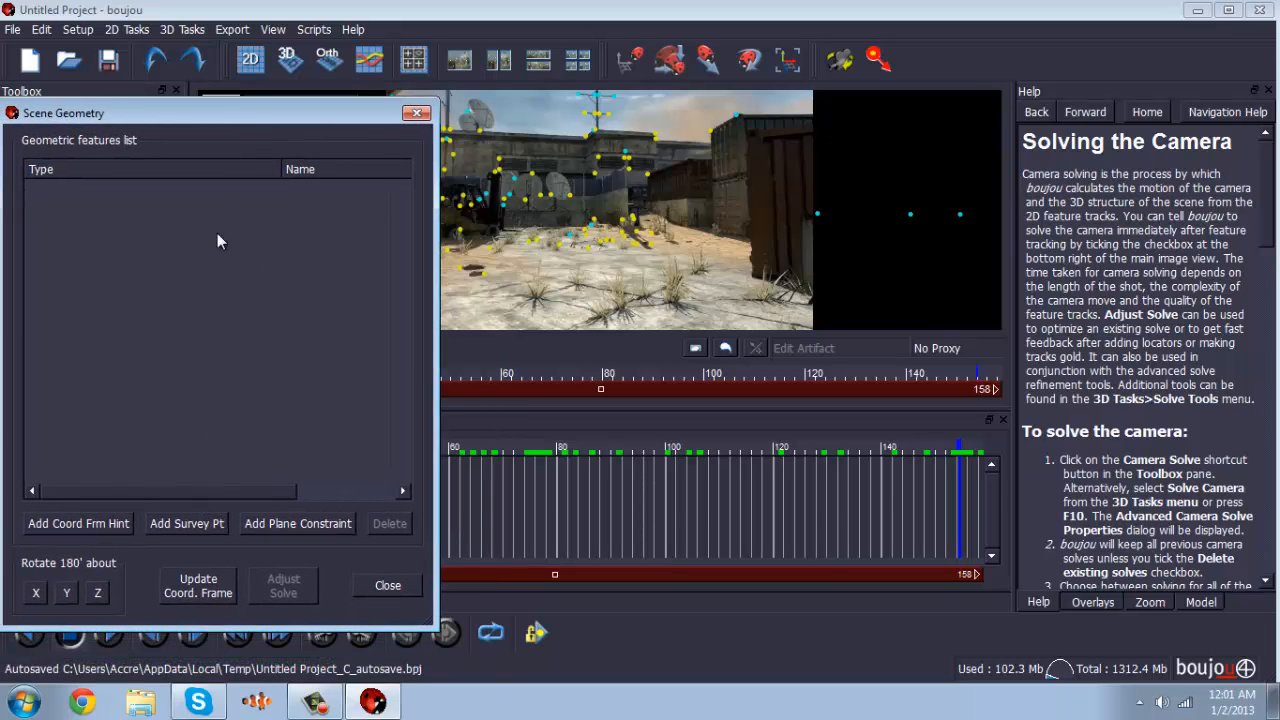
click(417, 113)
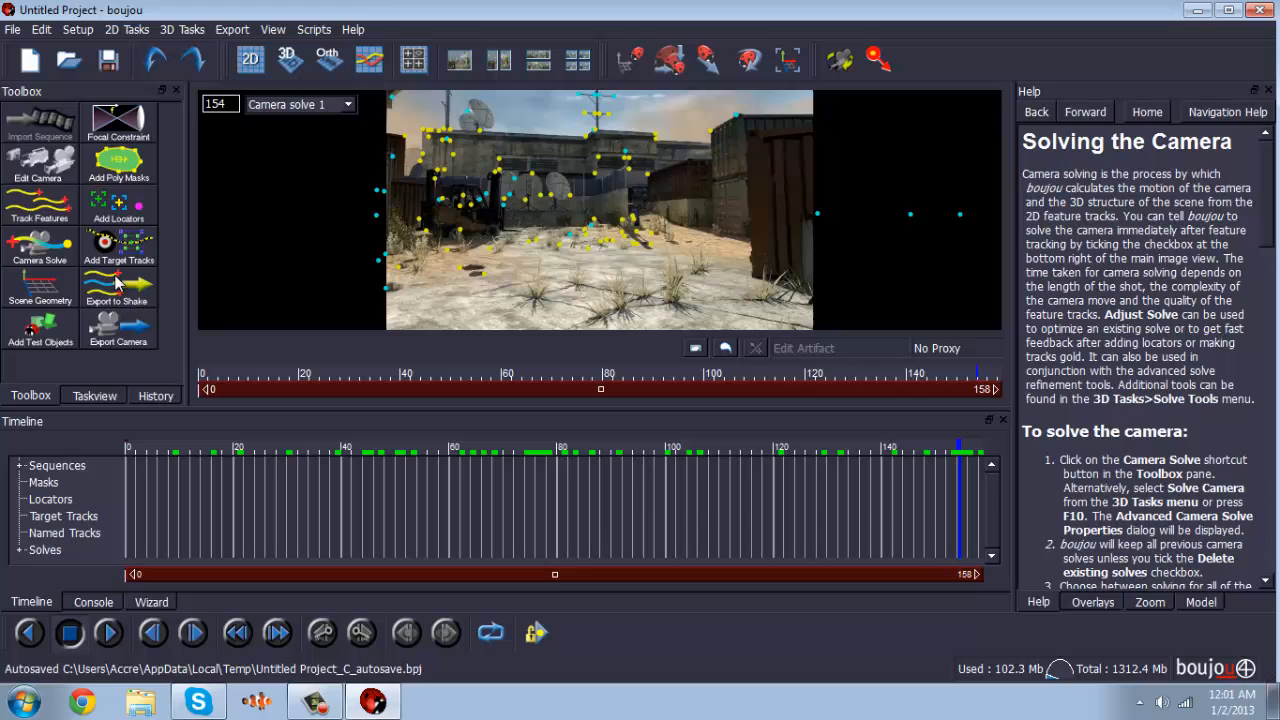
Add an x-axis coordinate frame hint in Scene Geometry and connect it to two ground tracks lying across the shot
click(38, 297)
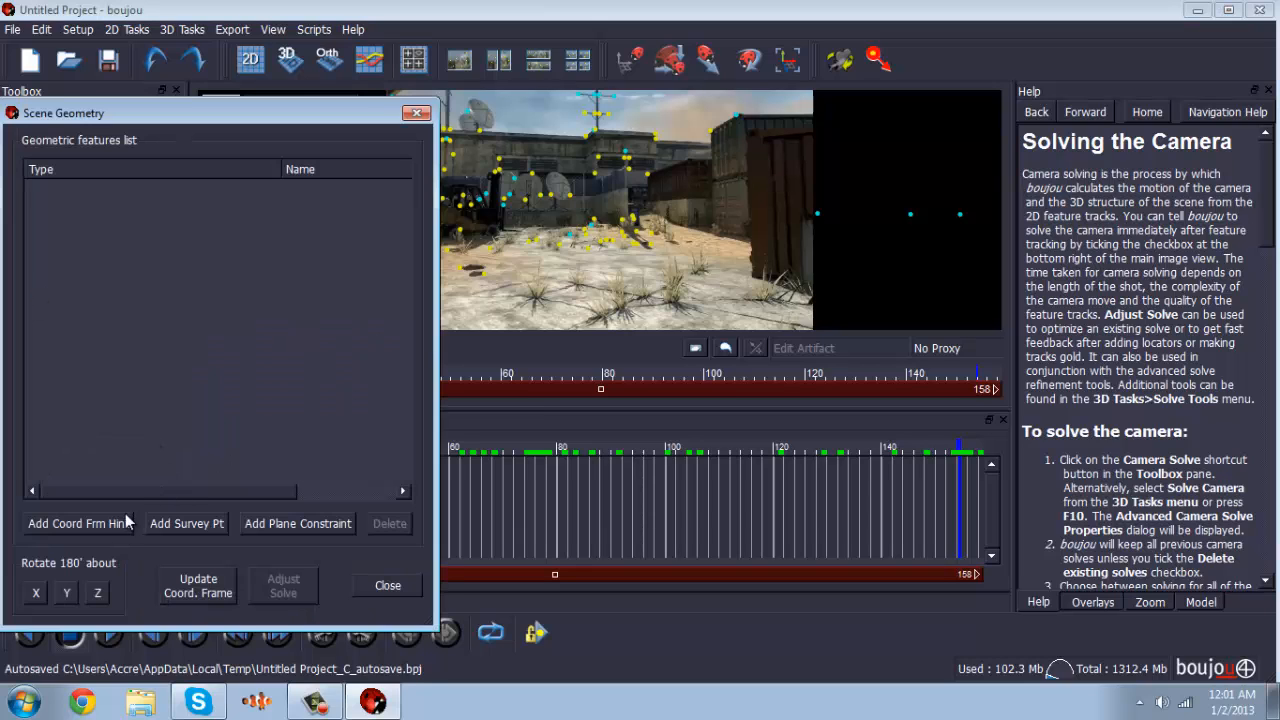
click(80, 523)
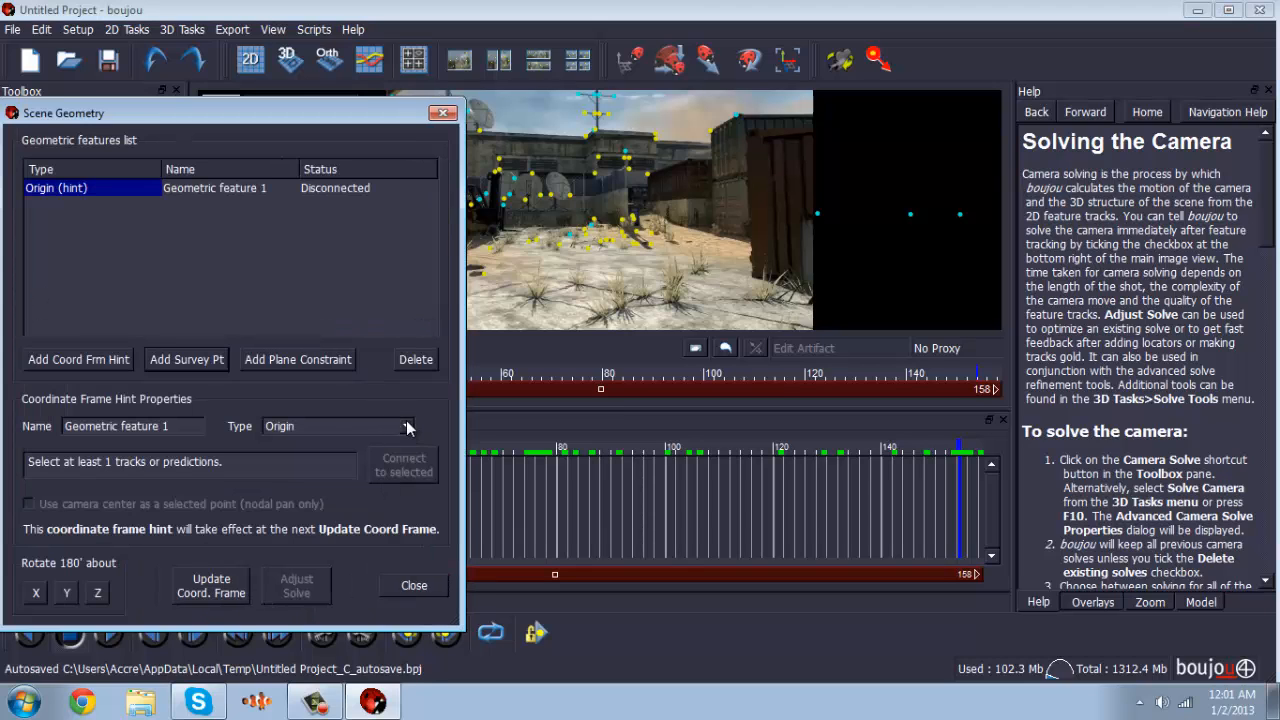
click(406, 426)
click(330, 458)
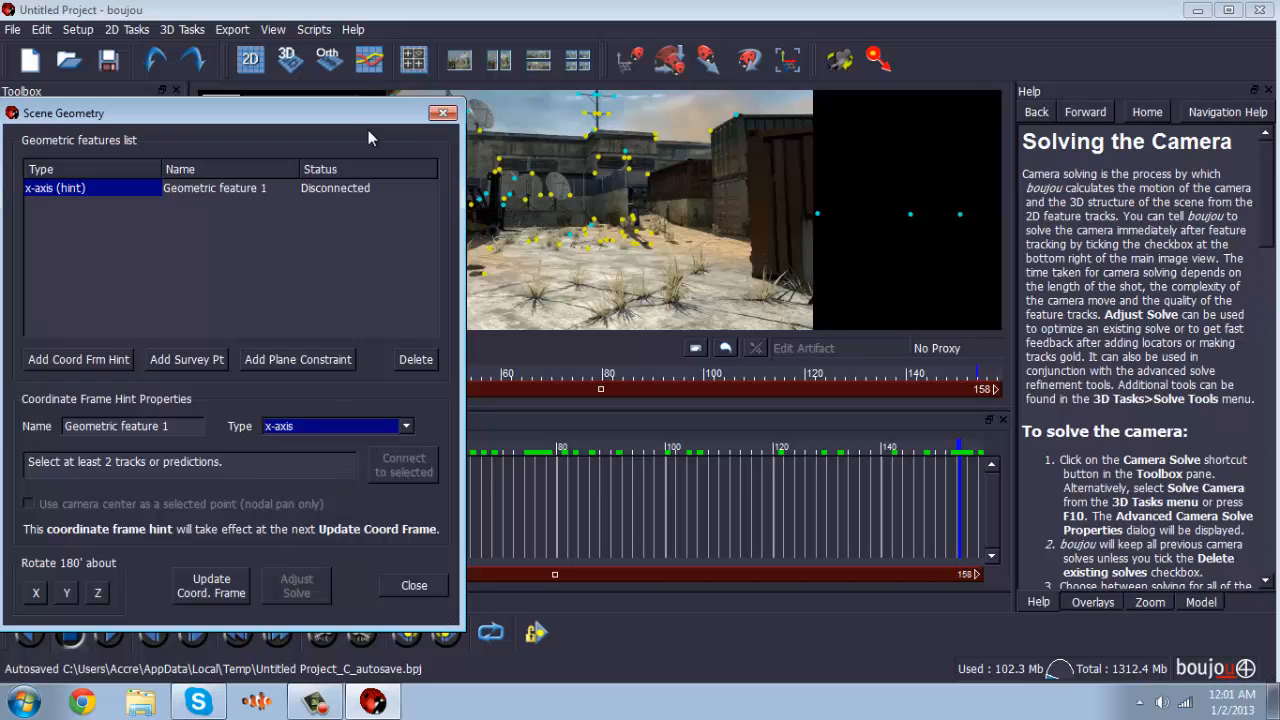
drag(351, 119, 543, 360)
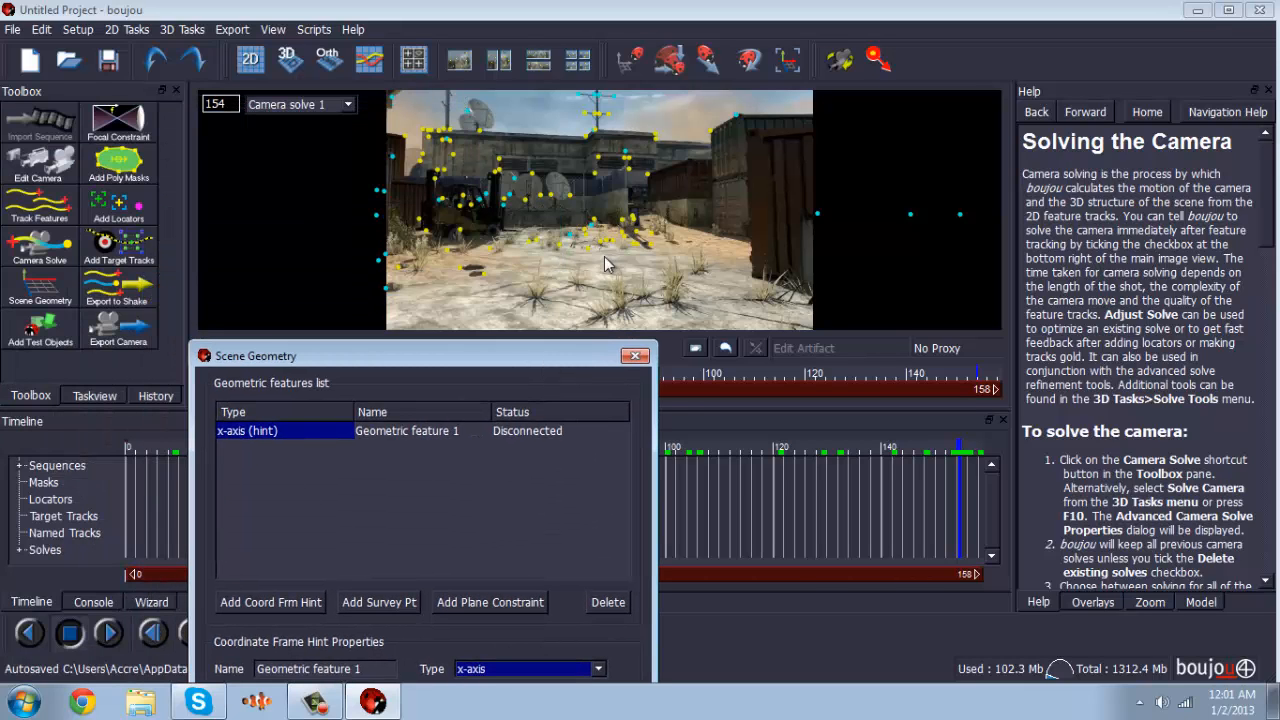
click(528, 243)
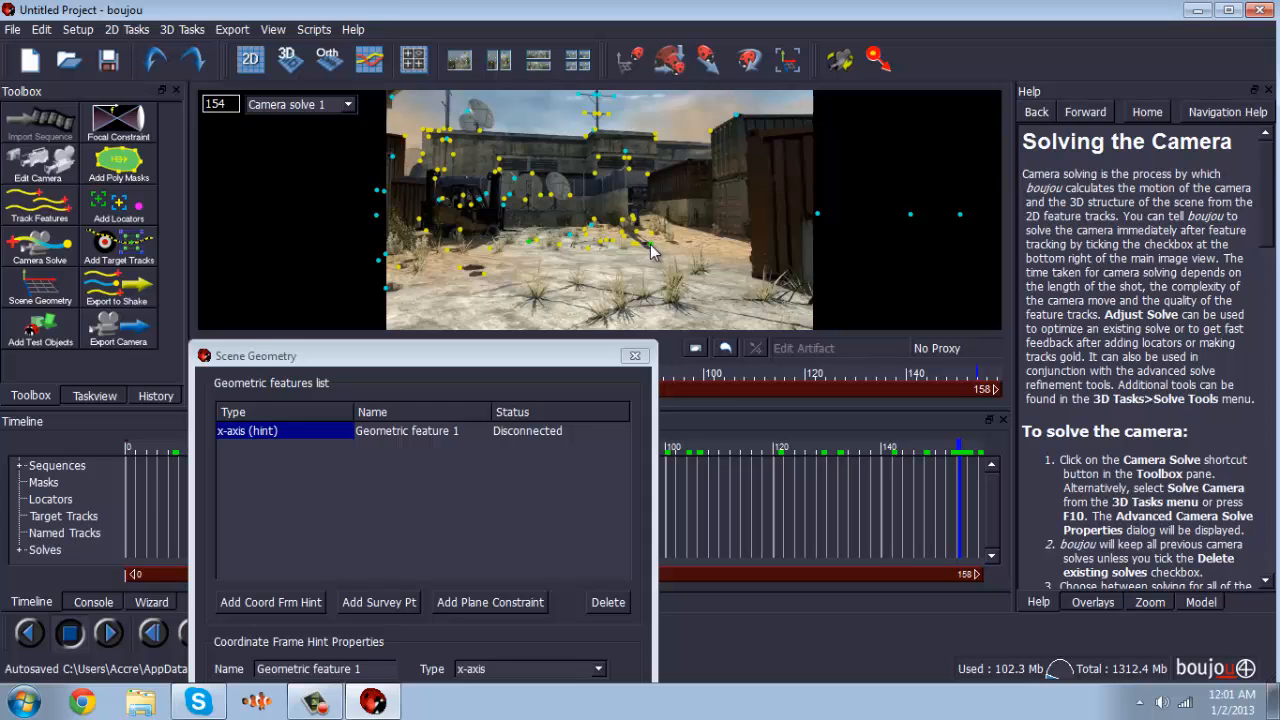
drag(574, 362, 568, 292)
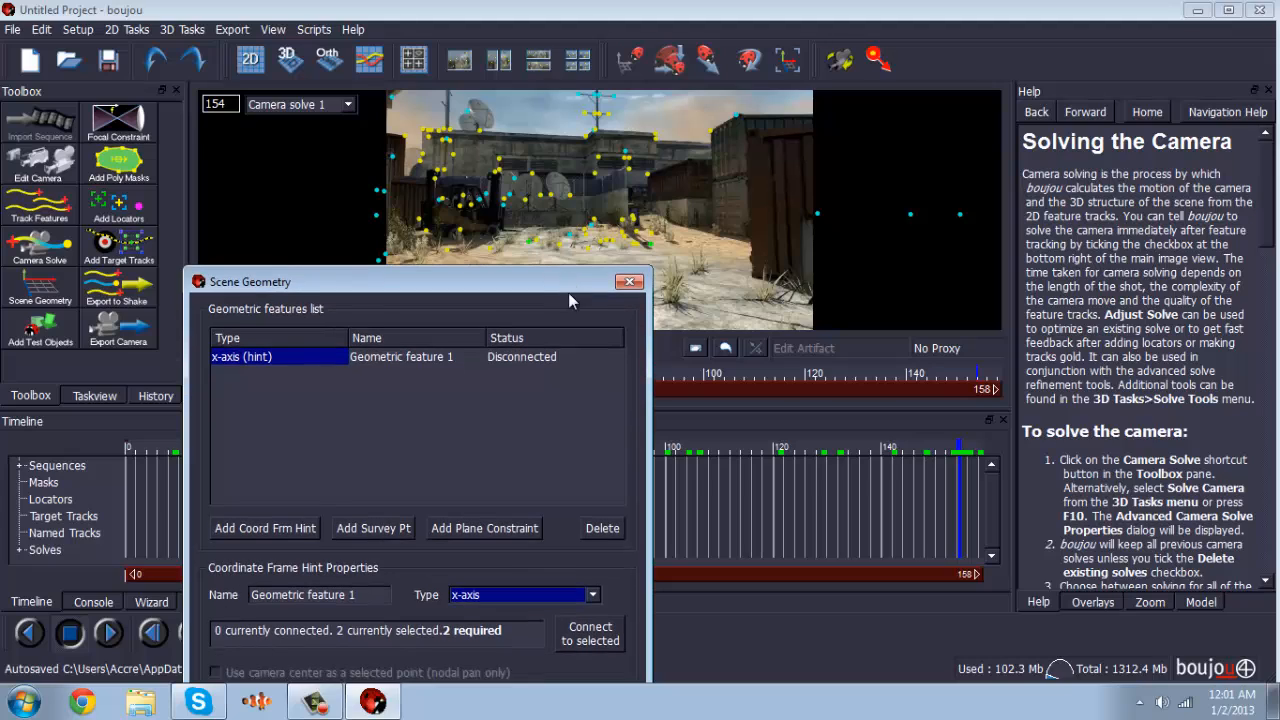
click(592, 634)
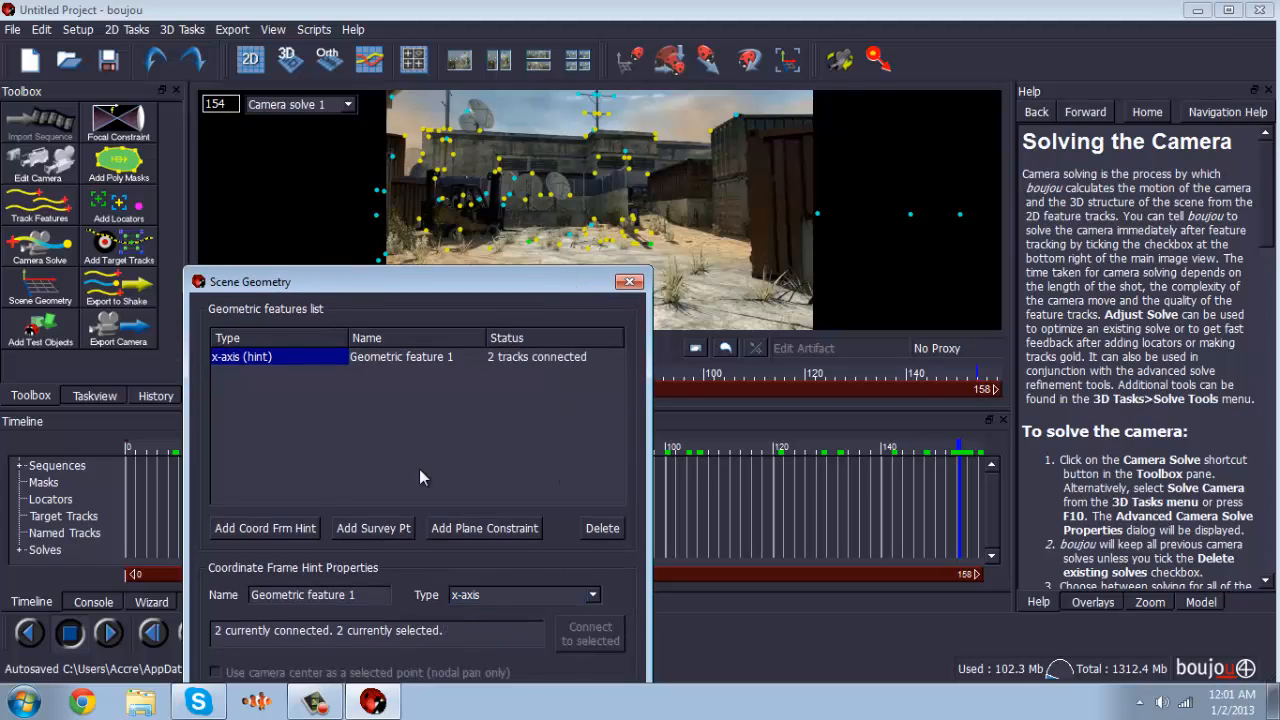
Add a z-axis coordinate frame hint and connect it to two selected tracks on the ground
click(289, 527)
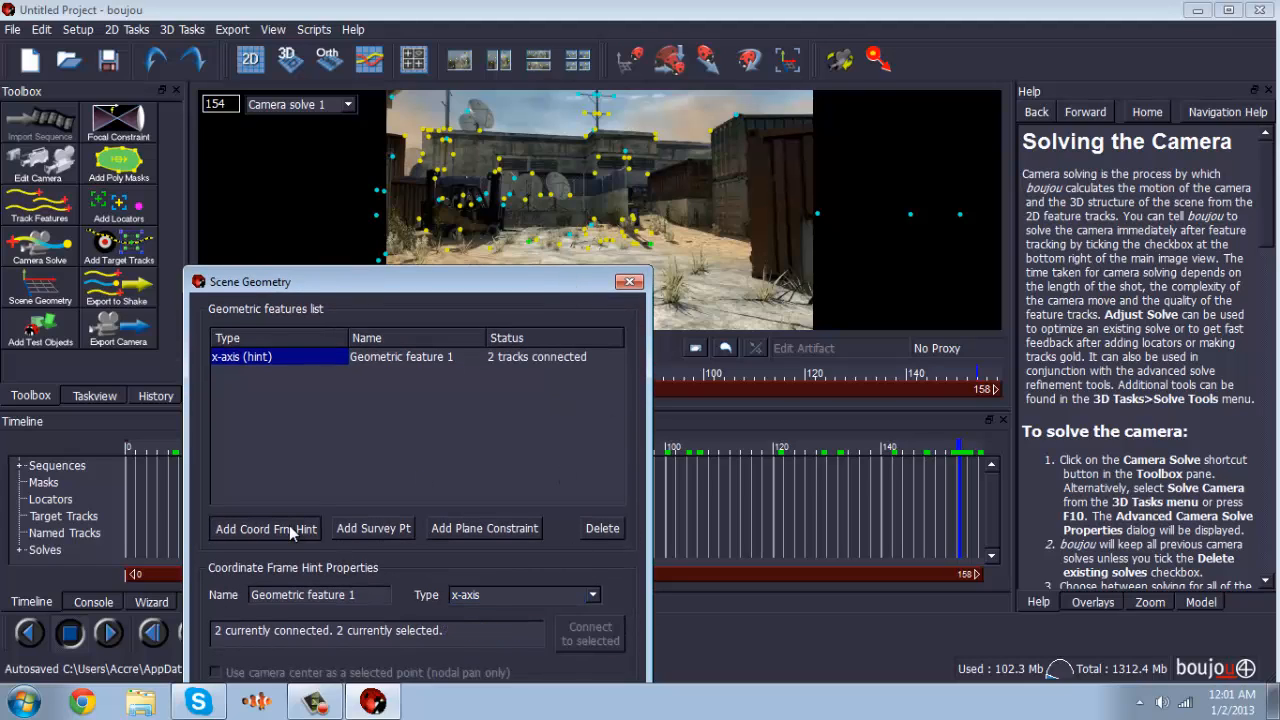
click(583, 595)
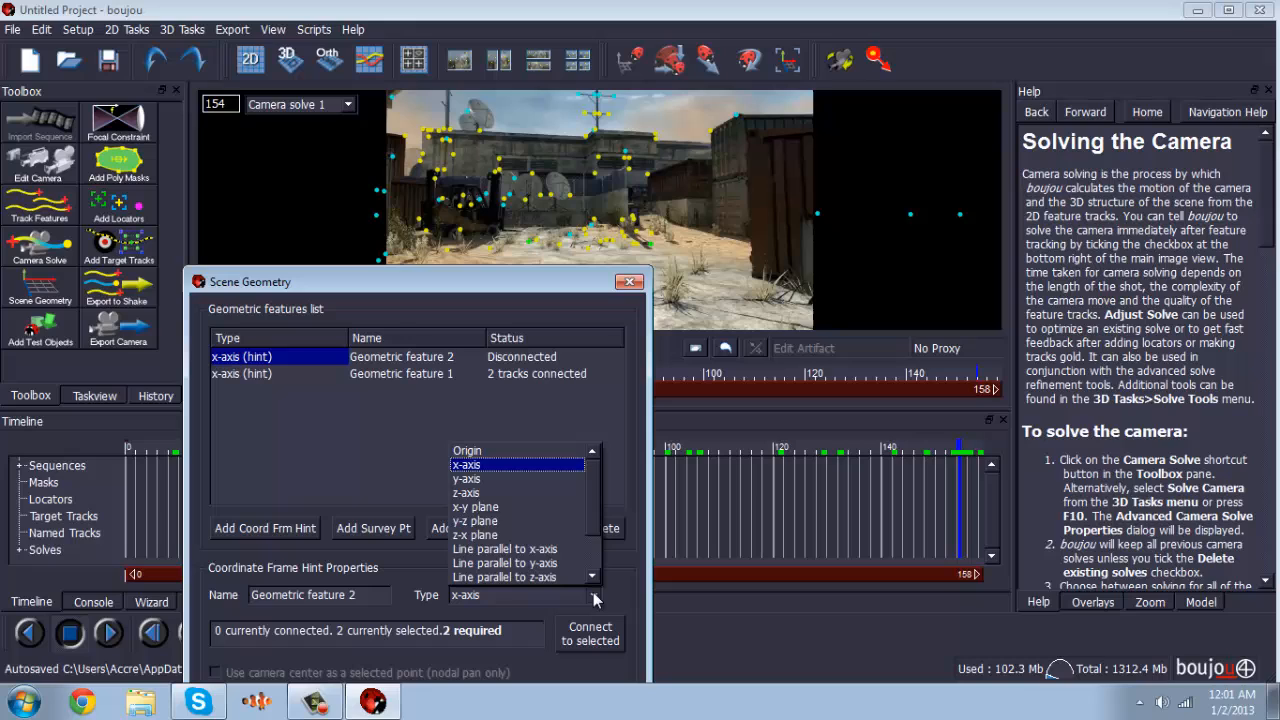
click(523, 490)
drag(516, 290, 575, 347)
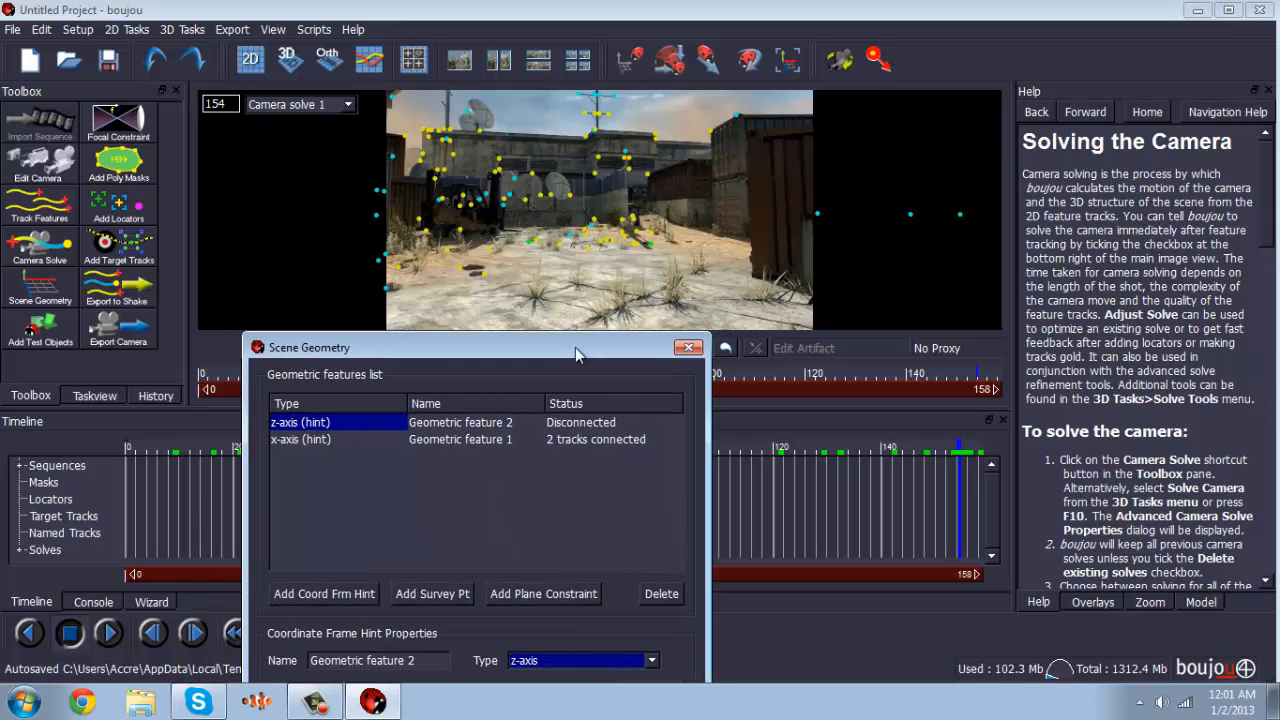
click(588, 258)
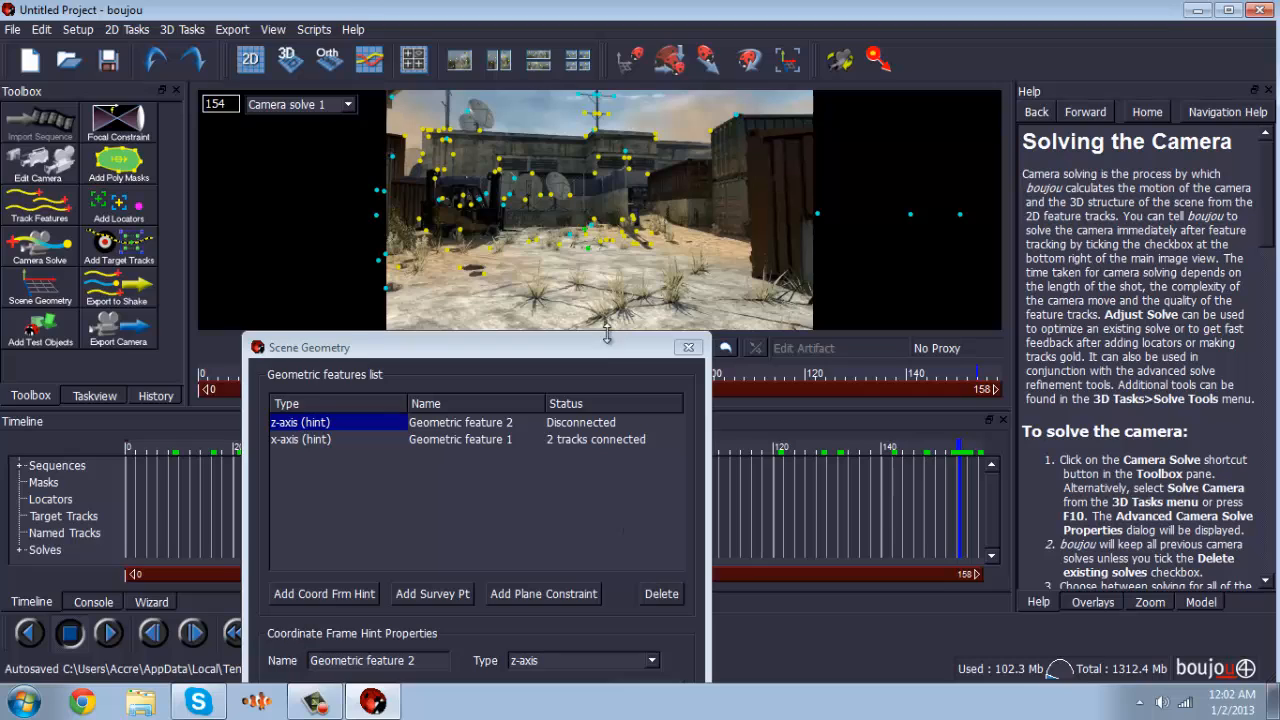
drag(612, 347, 606, 230)
click(642, 590)
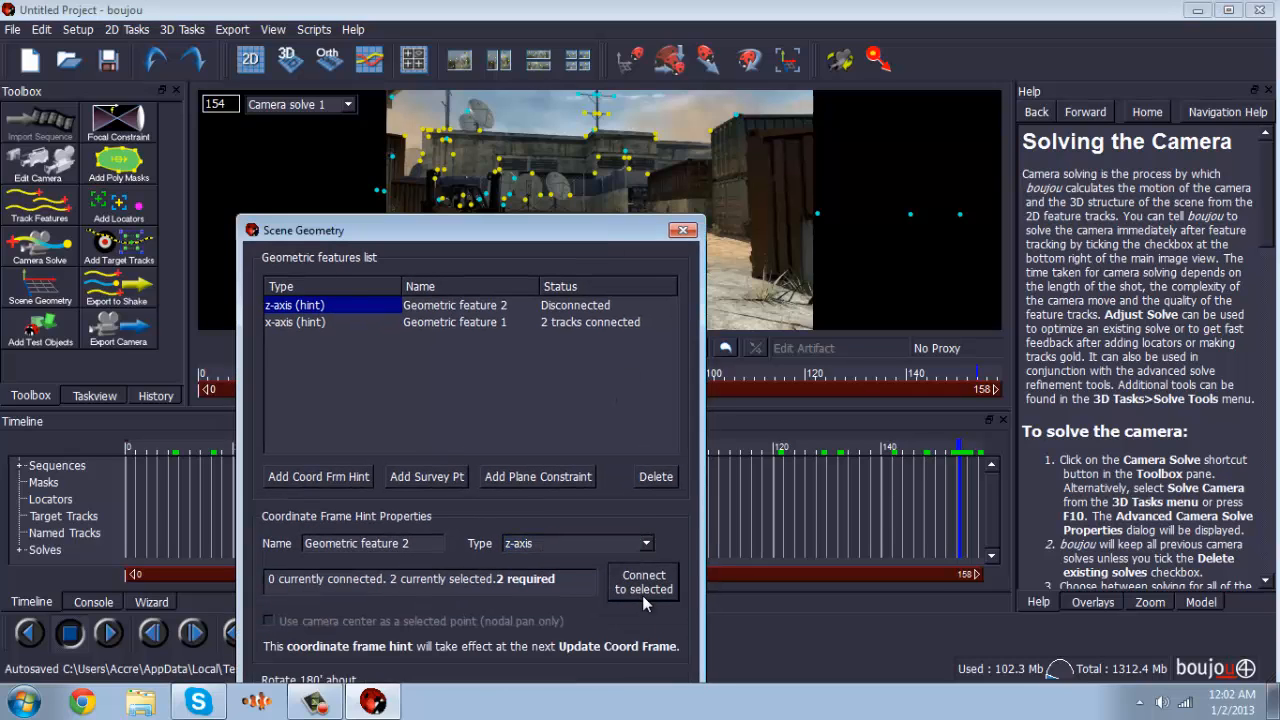
Add an Origin coordinate frame hint, connect it to a single ground track near the shot's centre, and update the coordinate frame
click(345, 477)
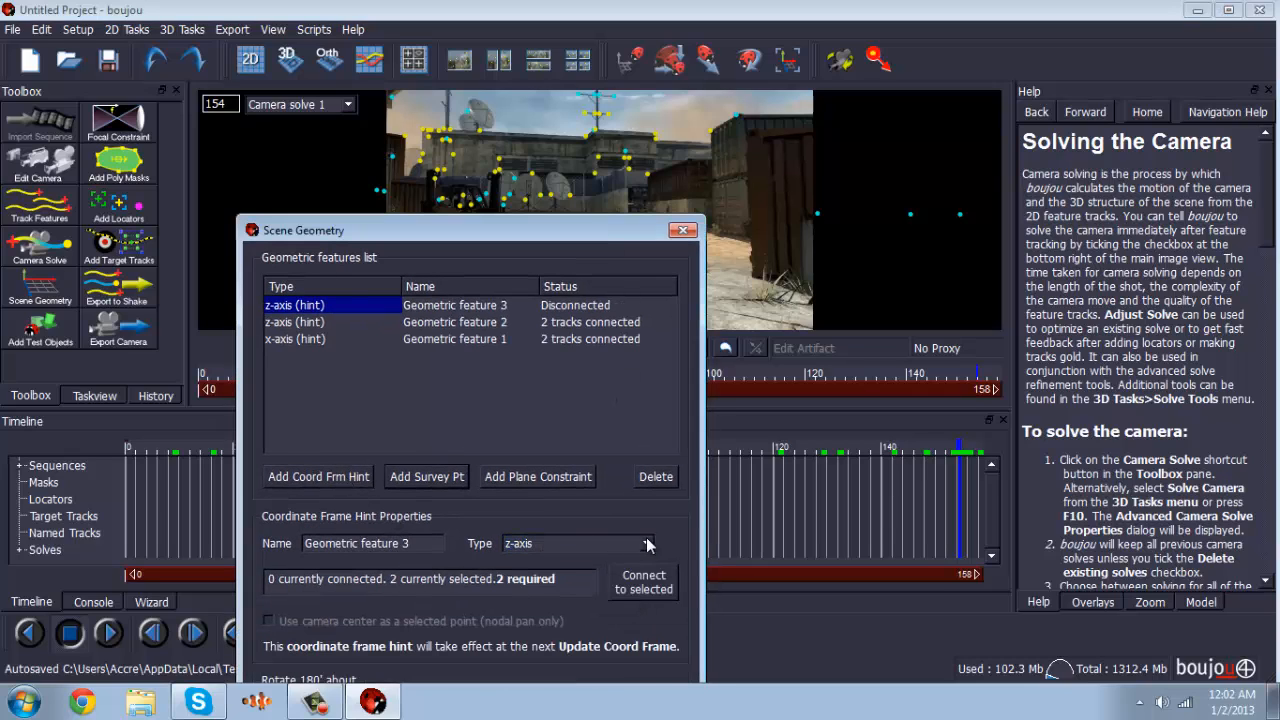
click(615, 543)
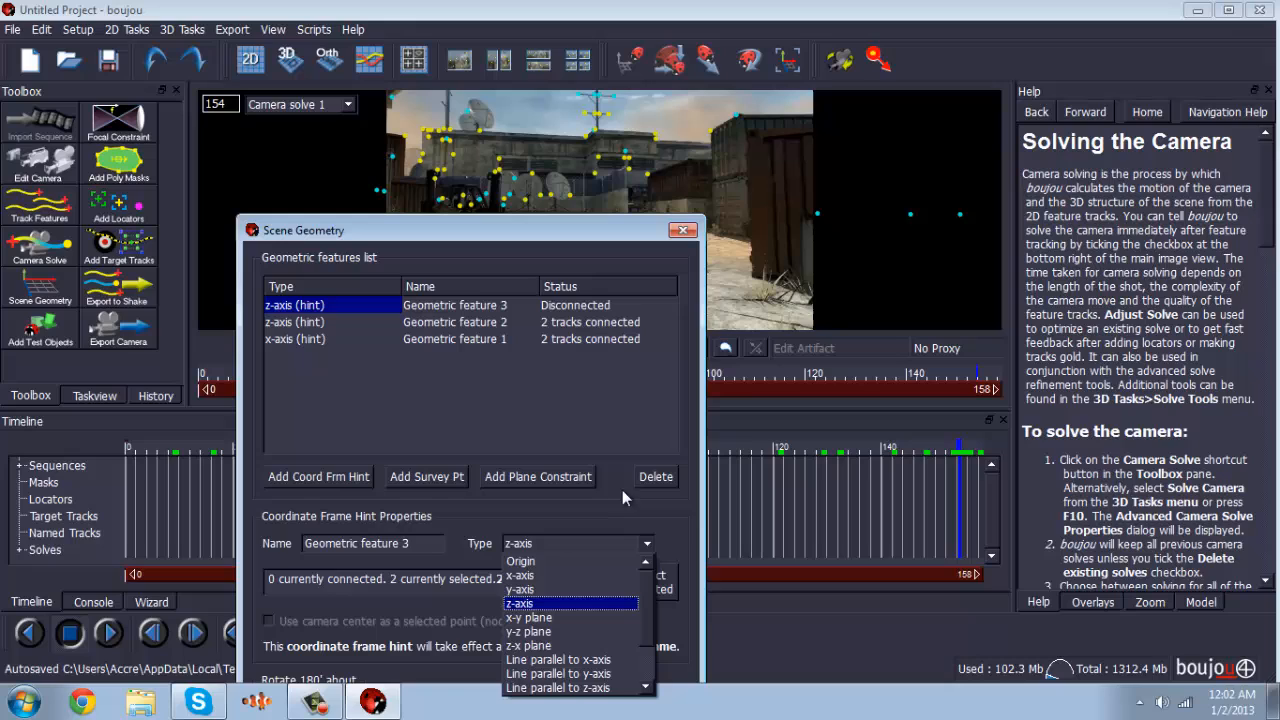
click(539, 561)
drag(568, 237, 603, 352)
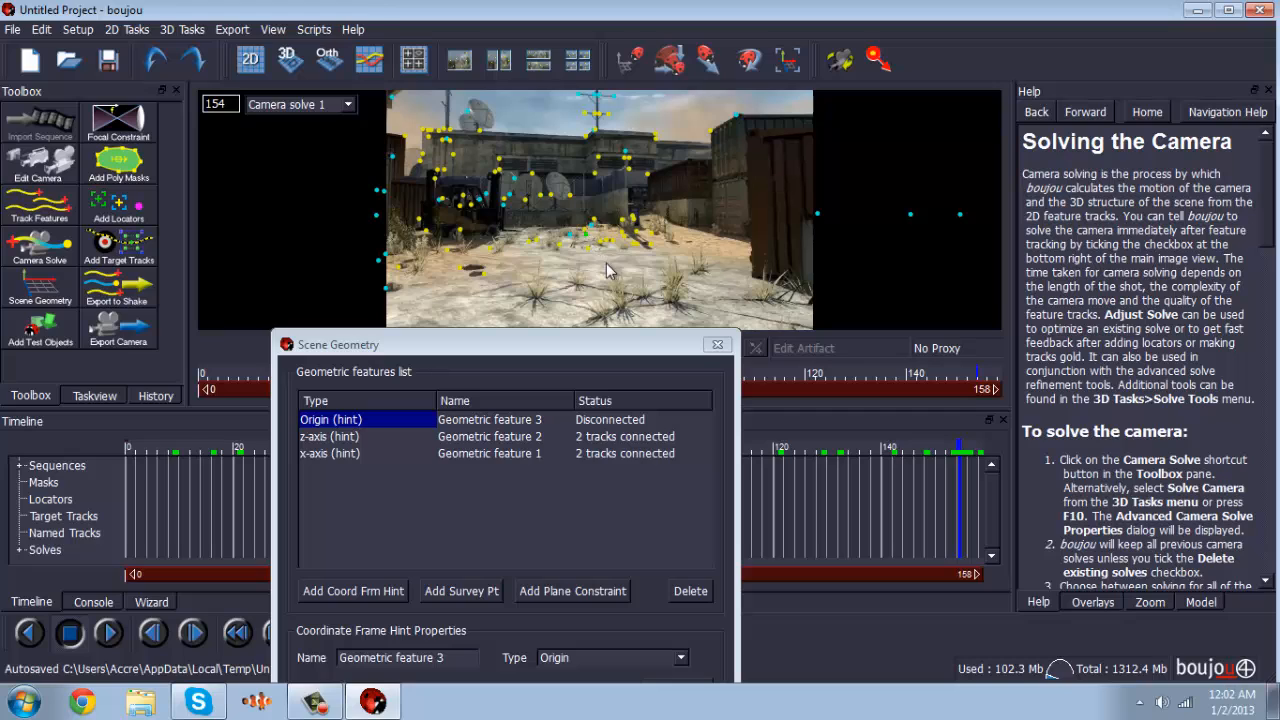
click(589, 241)
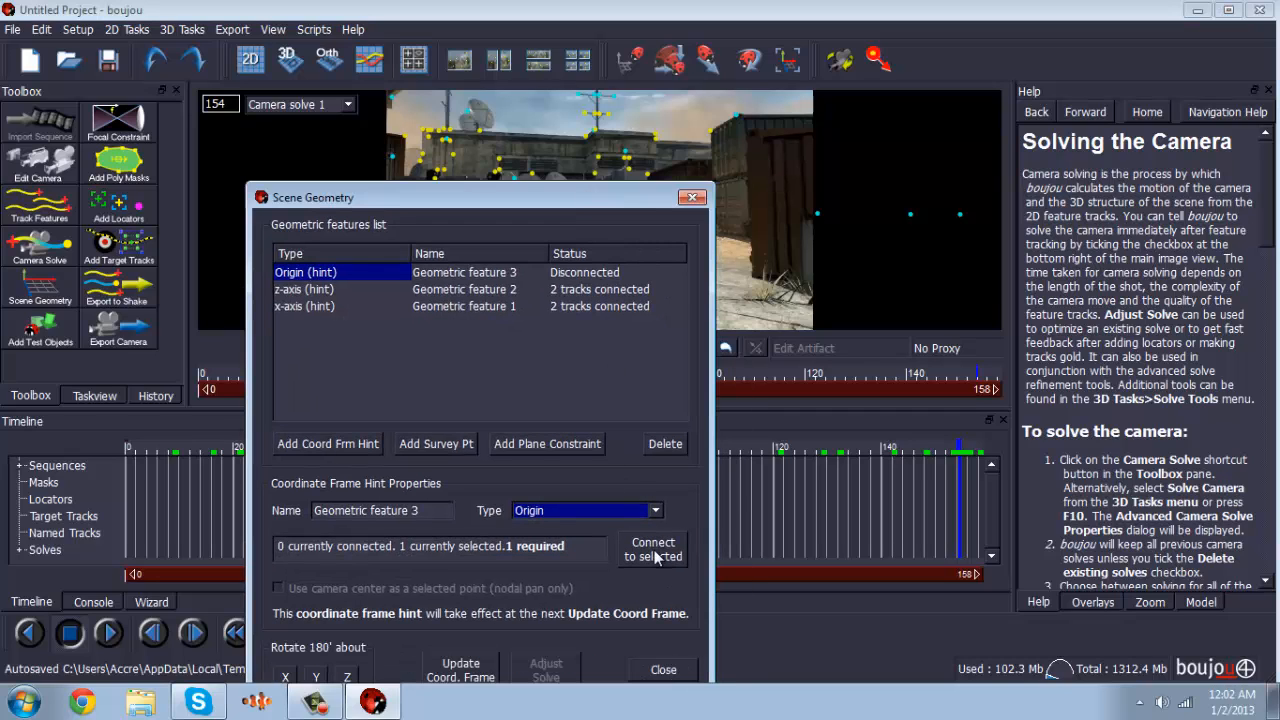
click(660, 550)
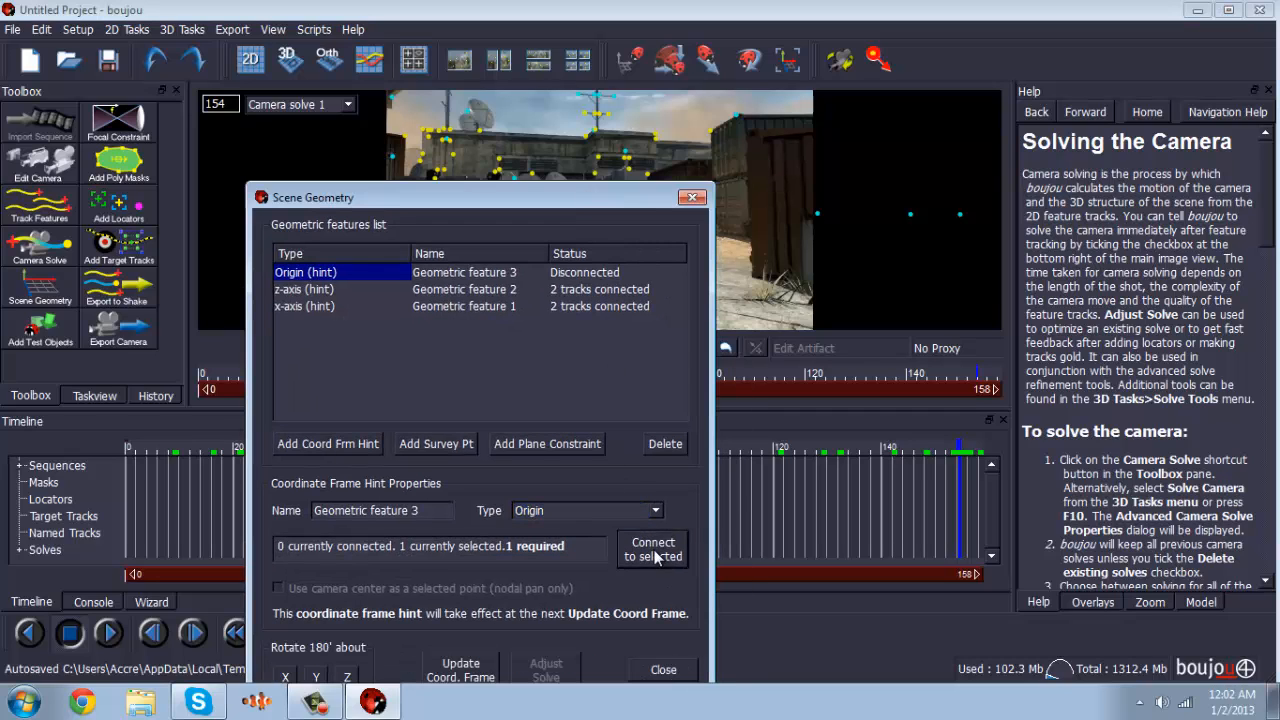
click(468, 667)
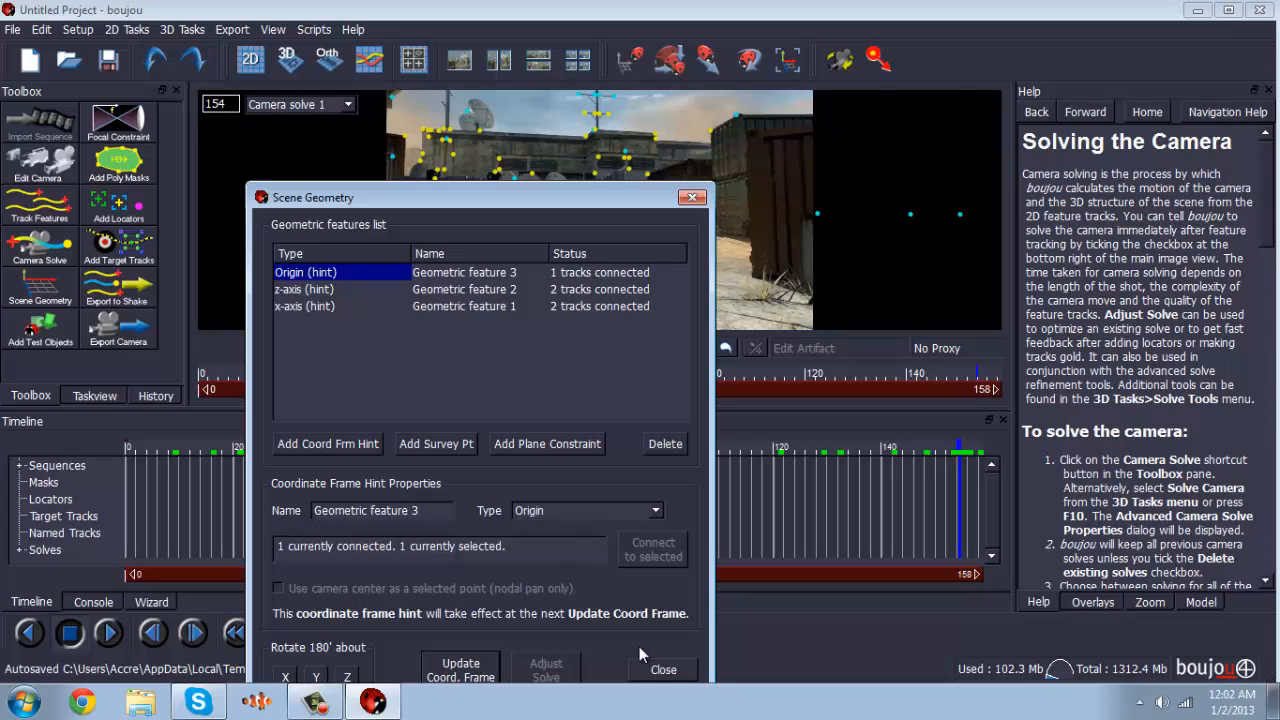
click(663, 670)
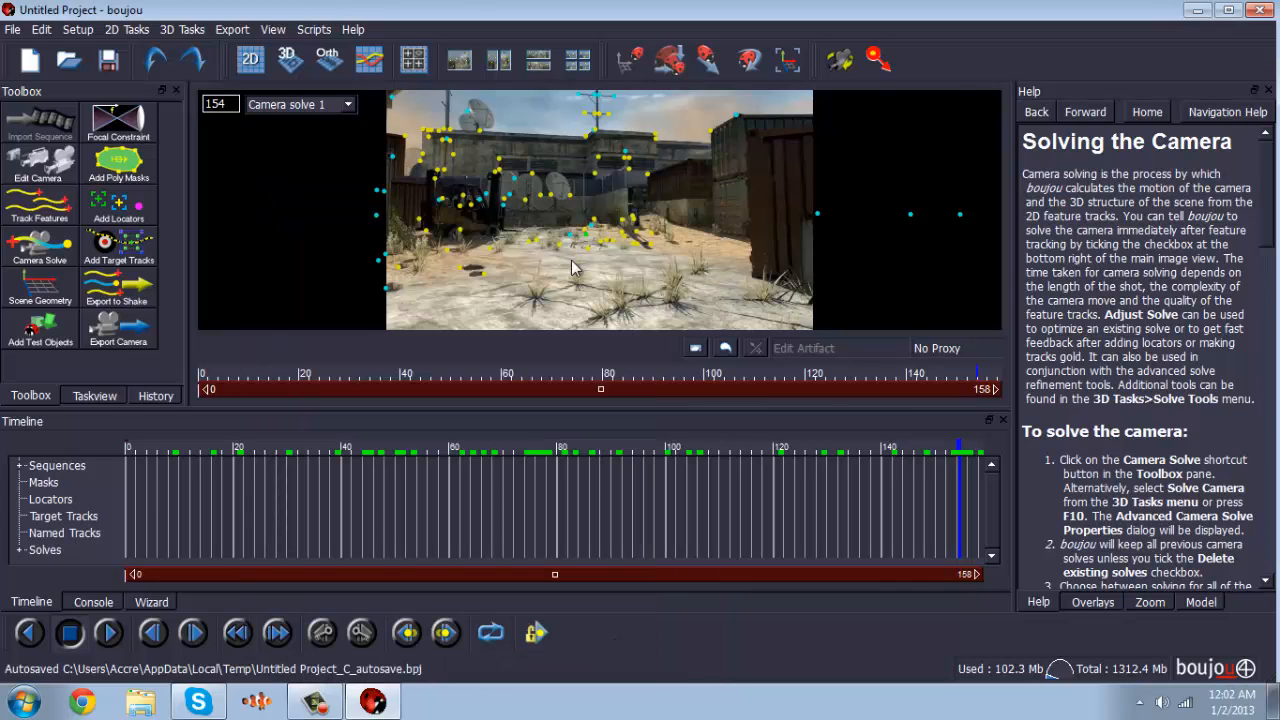
Begin exporting the camera solve as Cinema 4D (*.c4d) and enter 100 as the scene scale
click(230, 30)
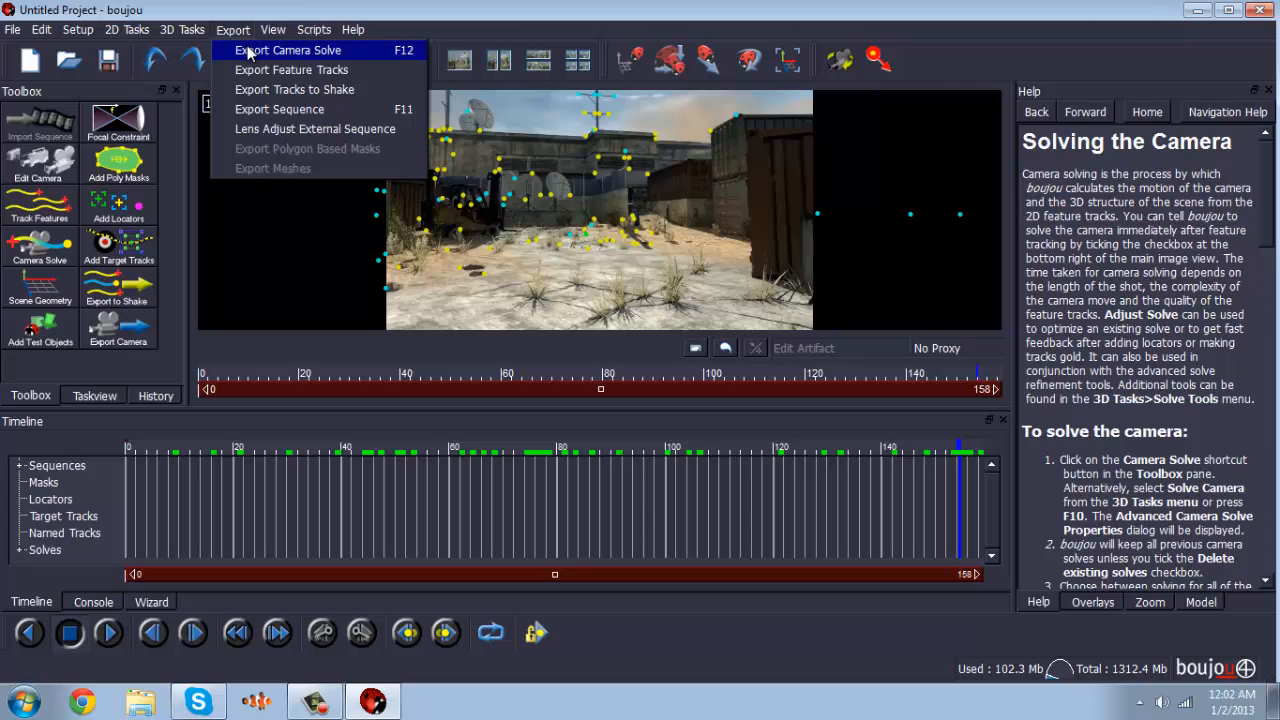
click(255, 49)
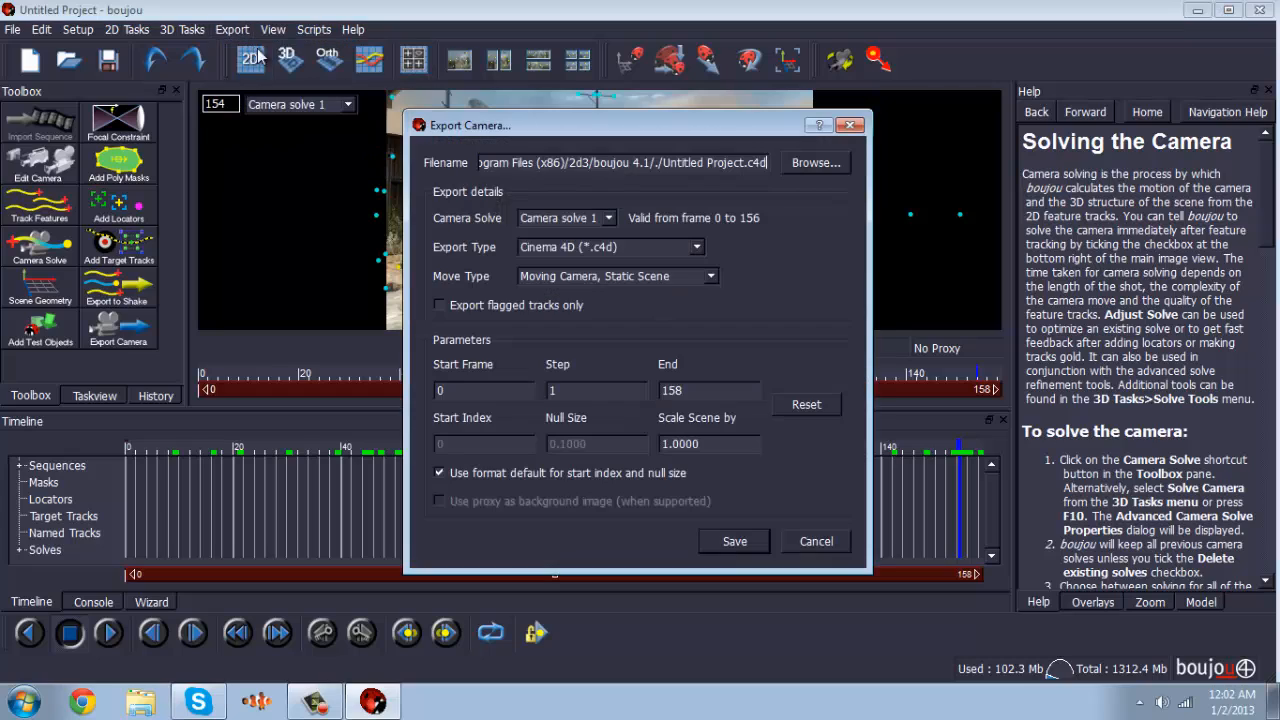
click(719, 444)
key(BackSpace)
key(BackSpace)
key(BackSpace)
key(BackSpace)
key(BackSpace)
text(00)
click(697, 247)
Set the export destination to a file named motion on the Desktop
click(820, 164)
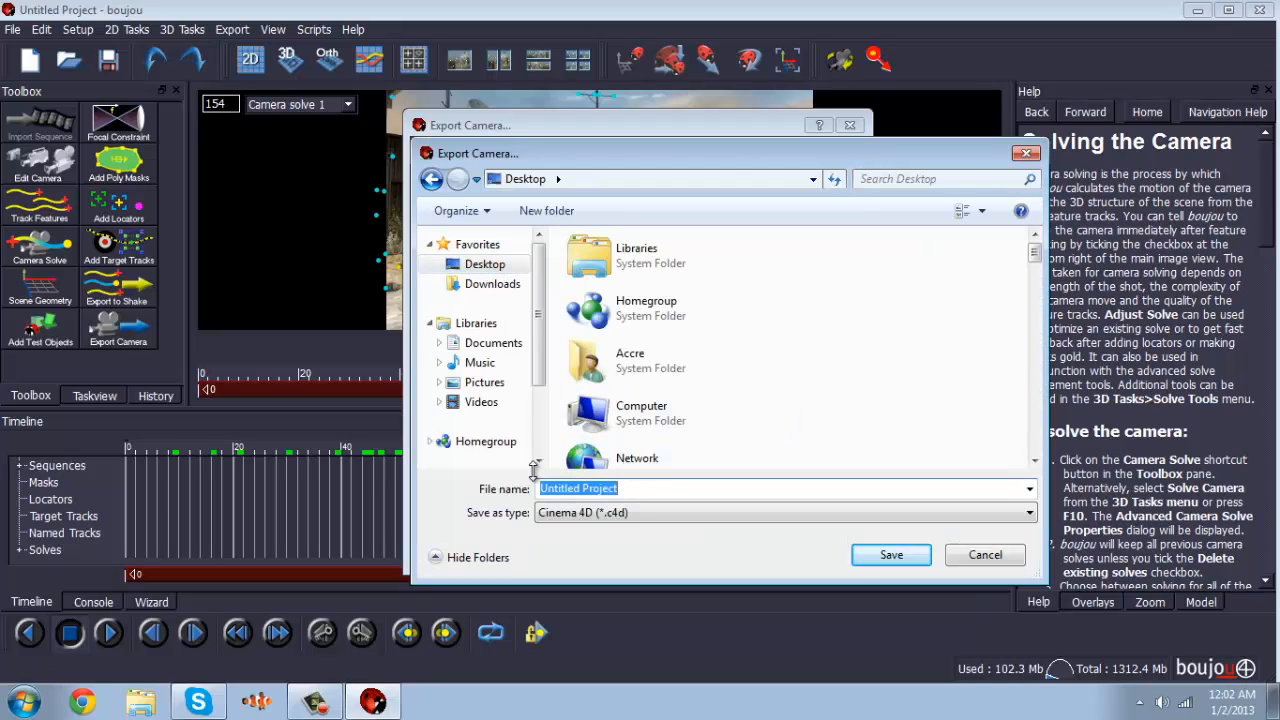
text(motio)
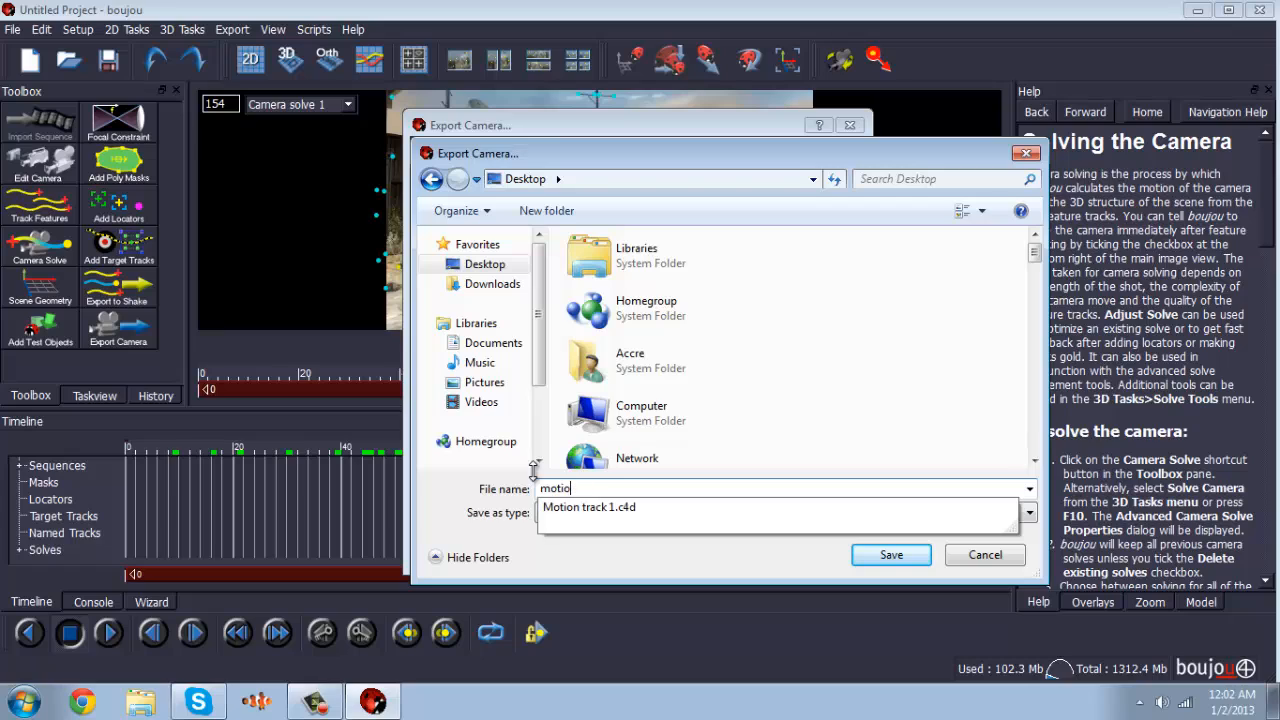
text(n)
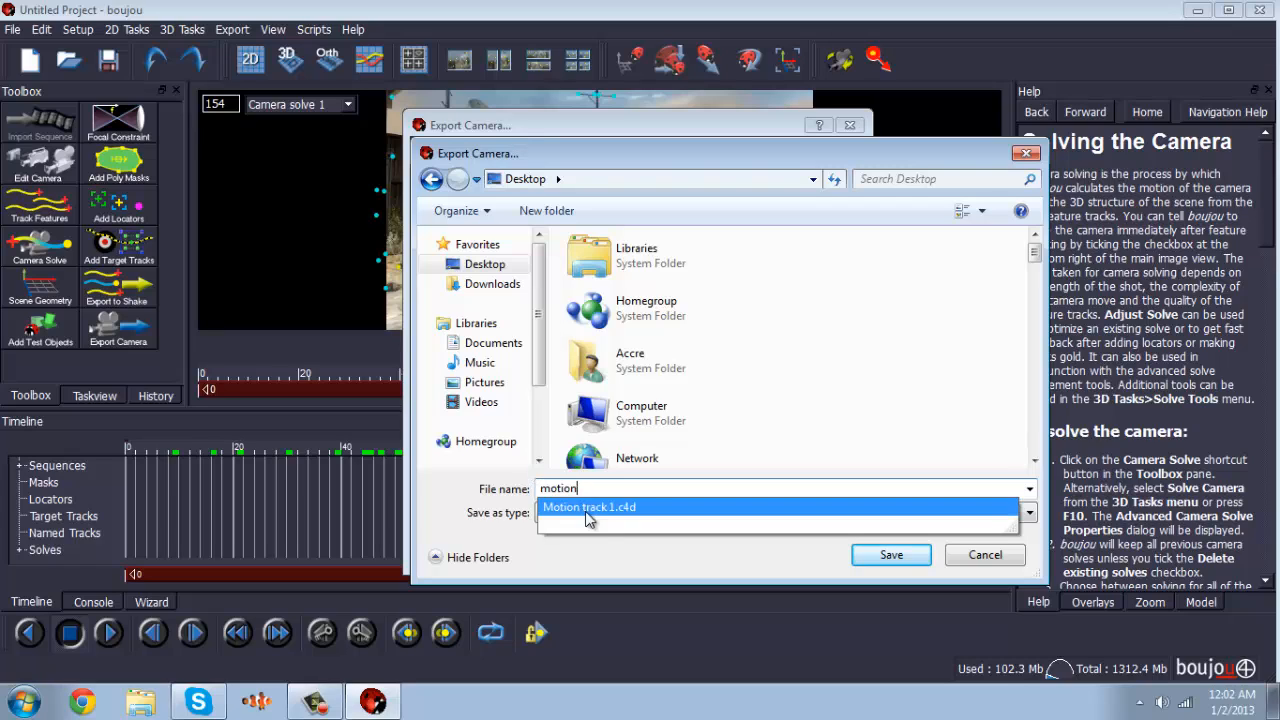
click(616, 547)
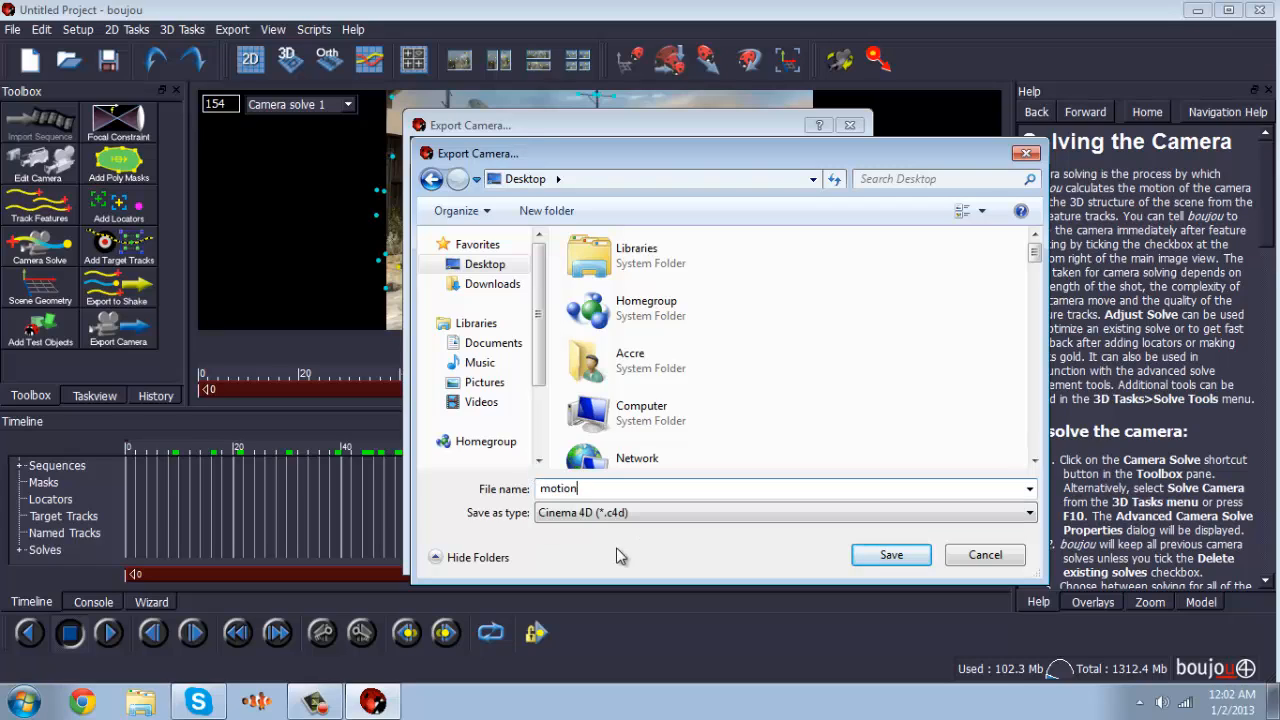
click(877, 557)
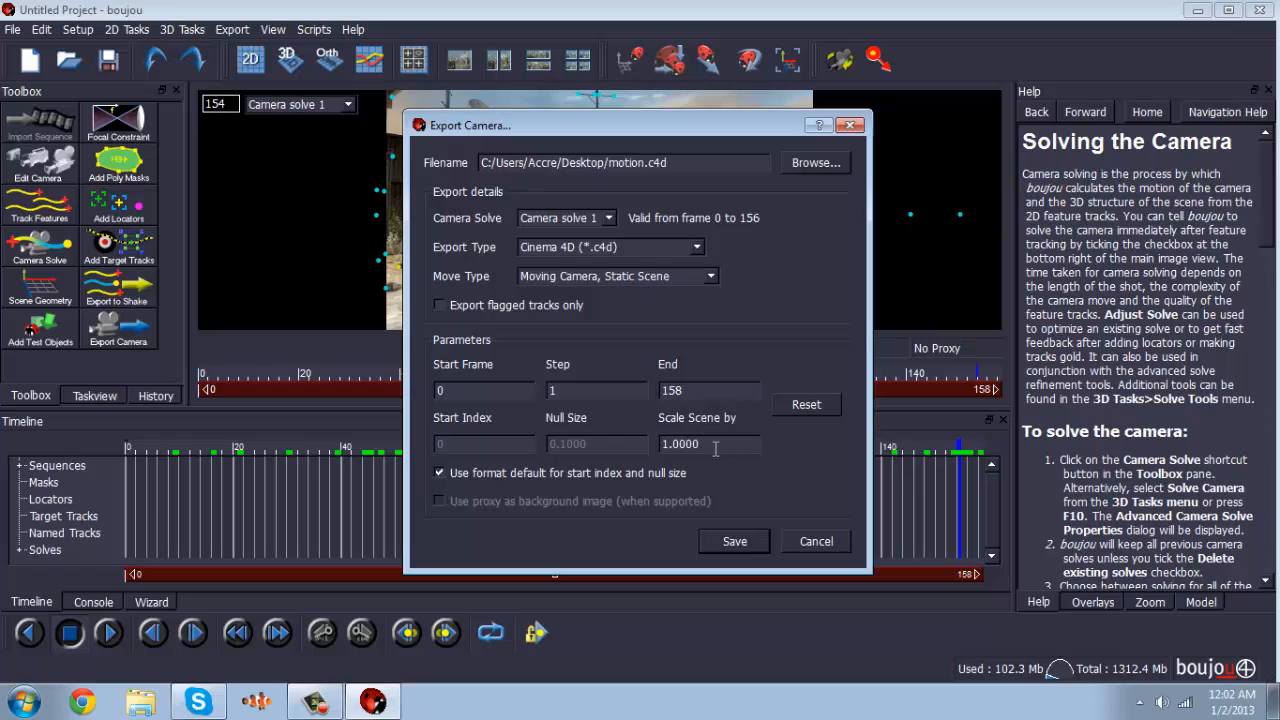
Set Scale Scene by to 100 and save the camera export
drag(715, 449, 660, 444)
text(100)
click(737, 541)
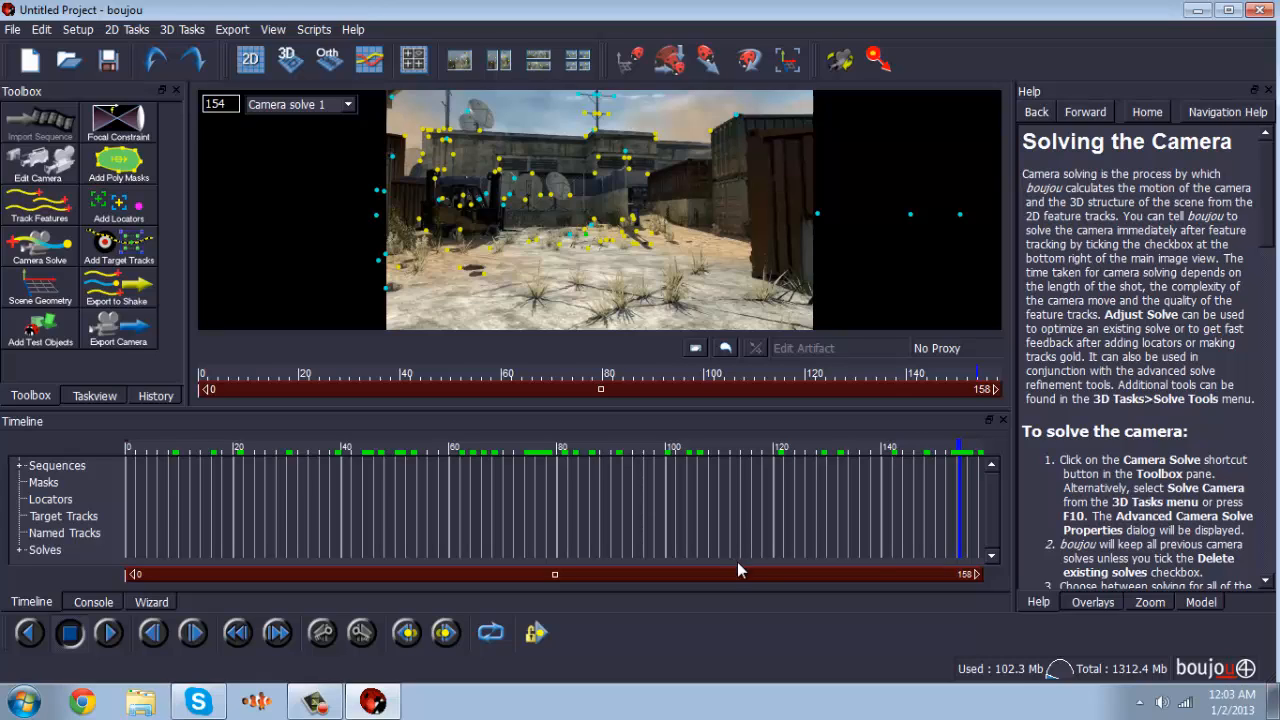
Close boujou without saving the project, and open the exported motion file in CINEMA 4D, accepting the default LightWave import settings
click(1258, 9)
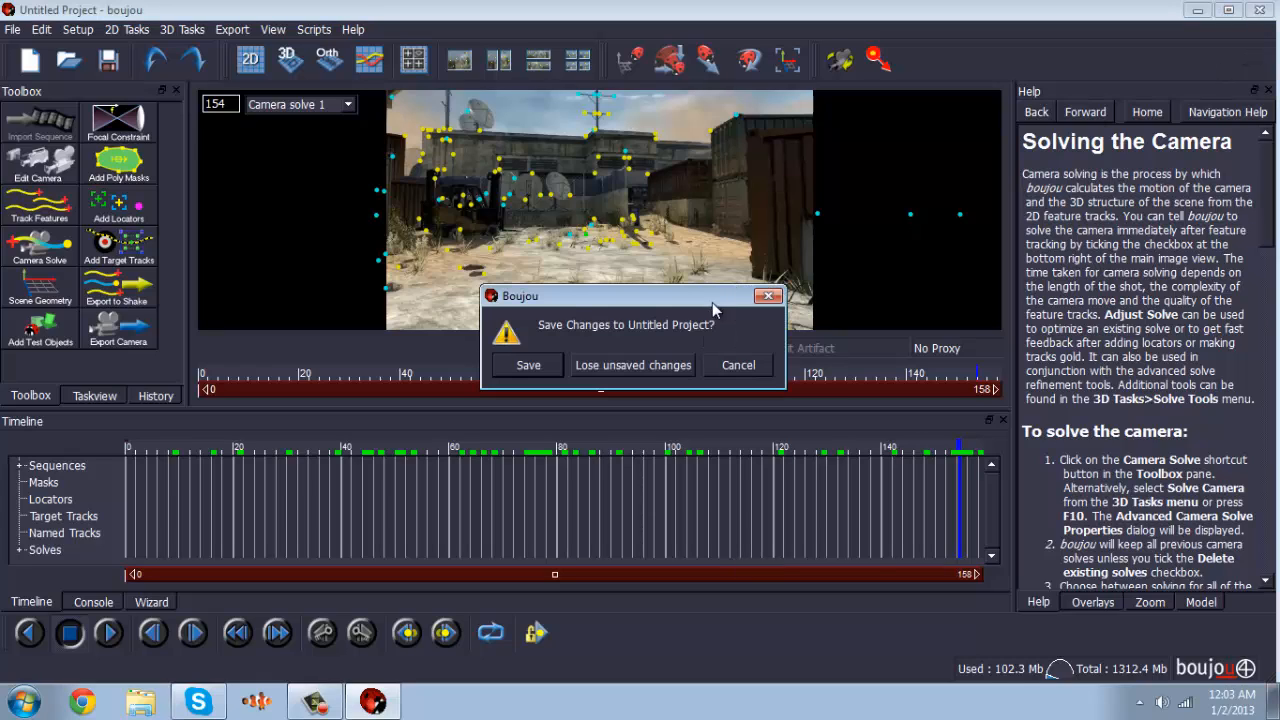
click(652, 368)
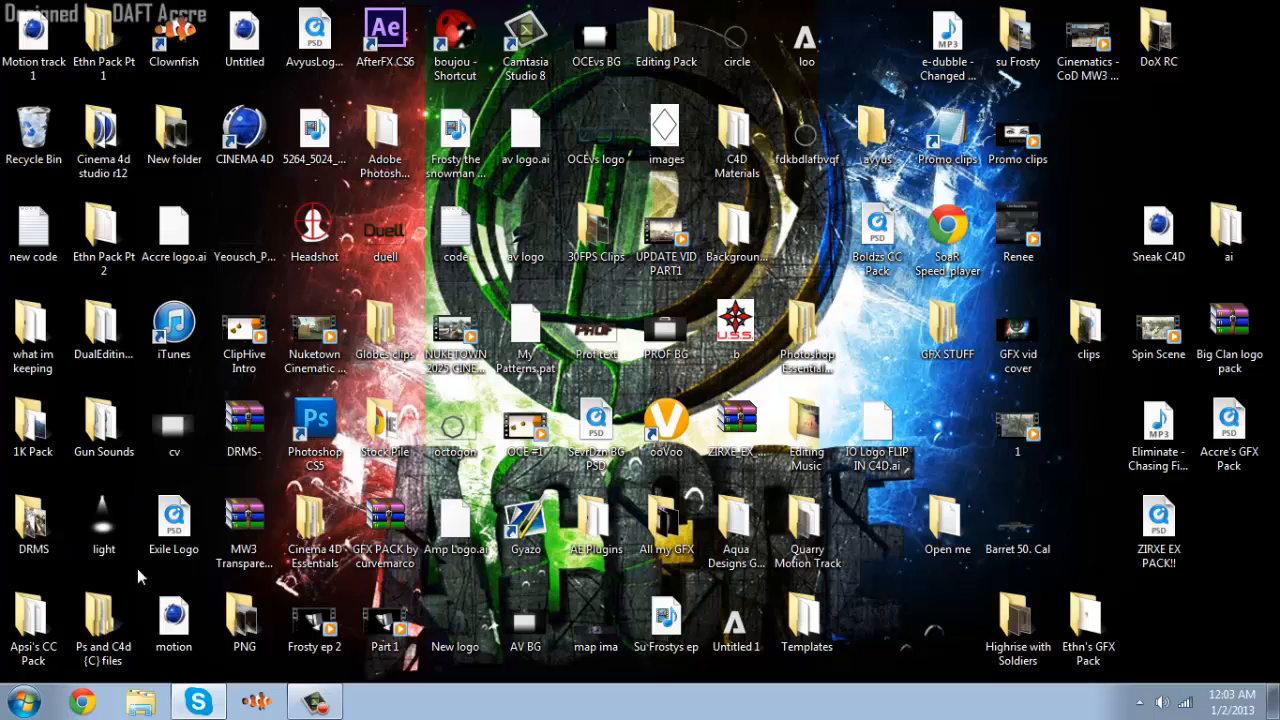
double_click(196, 635)
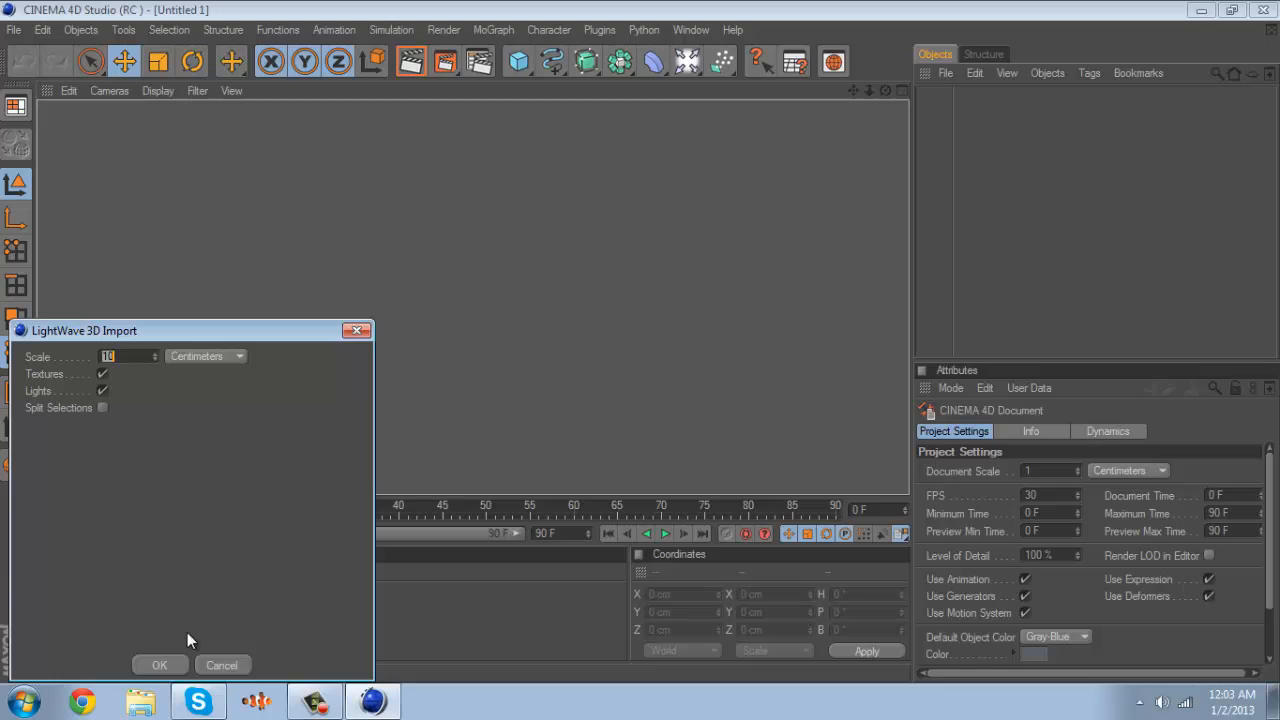
drag(176, 331, 188, 303)
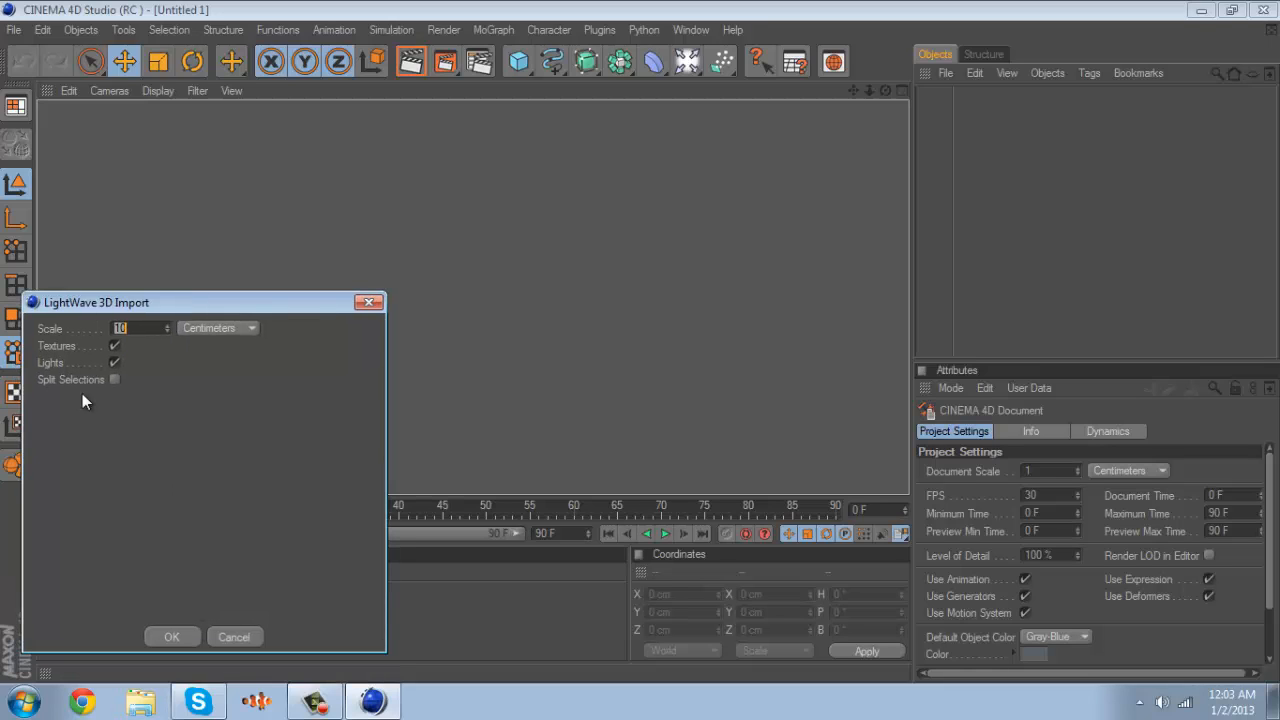
click(172, 638)
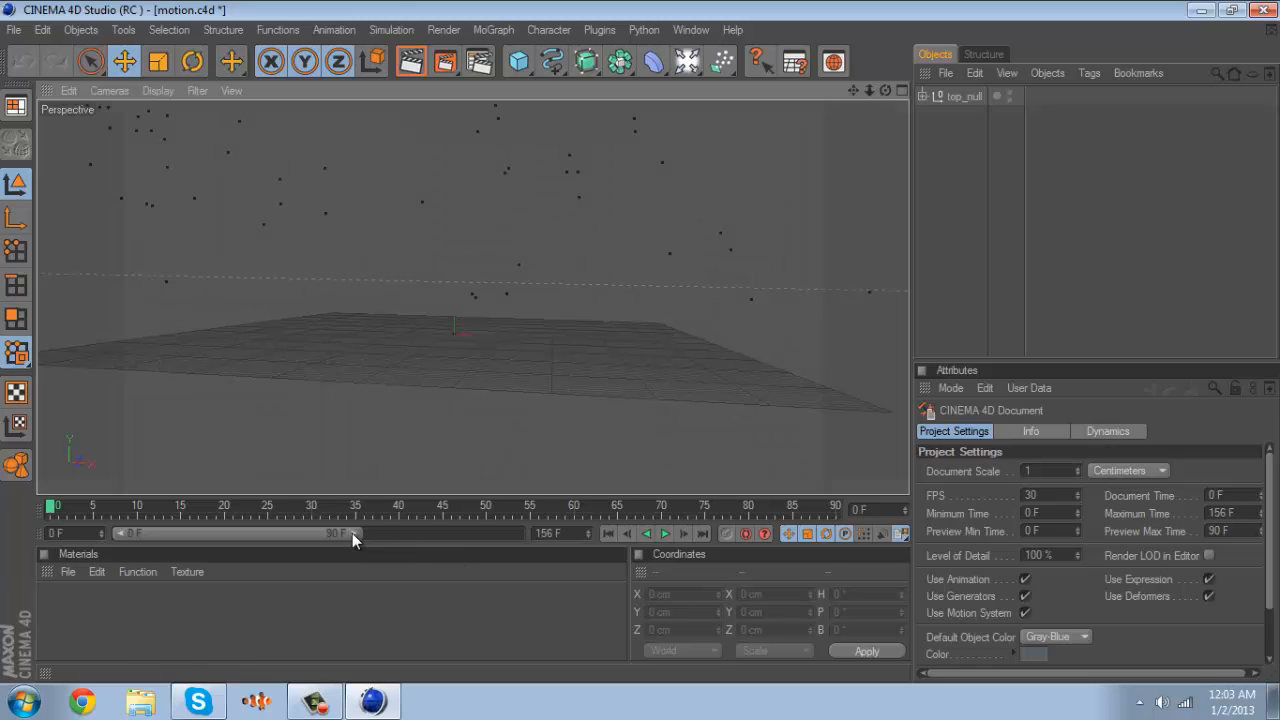
Extend the preview range to frame 156 and scrub through the camera move, ending at frame 50
drag(353, 533, 563, 536)
drag(55, 508, 826, 516)
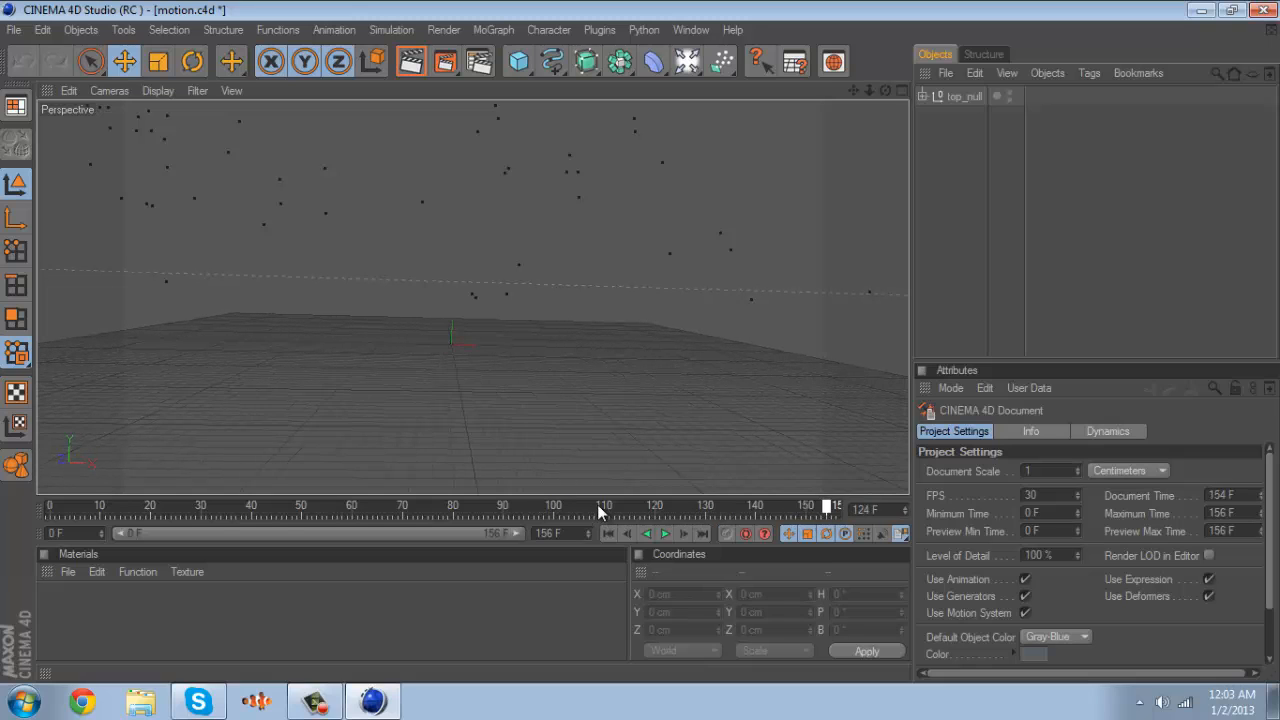
drag(597, 504, 301, 508)
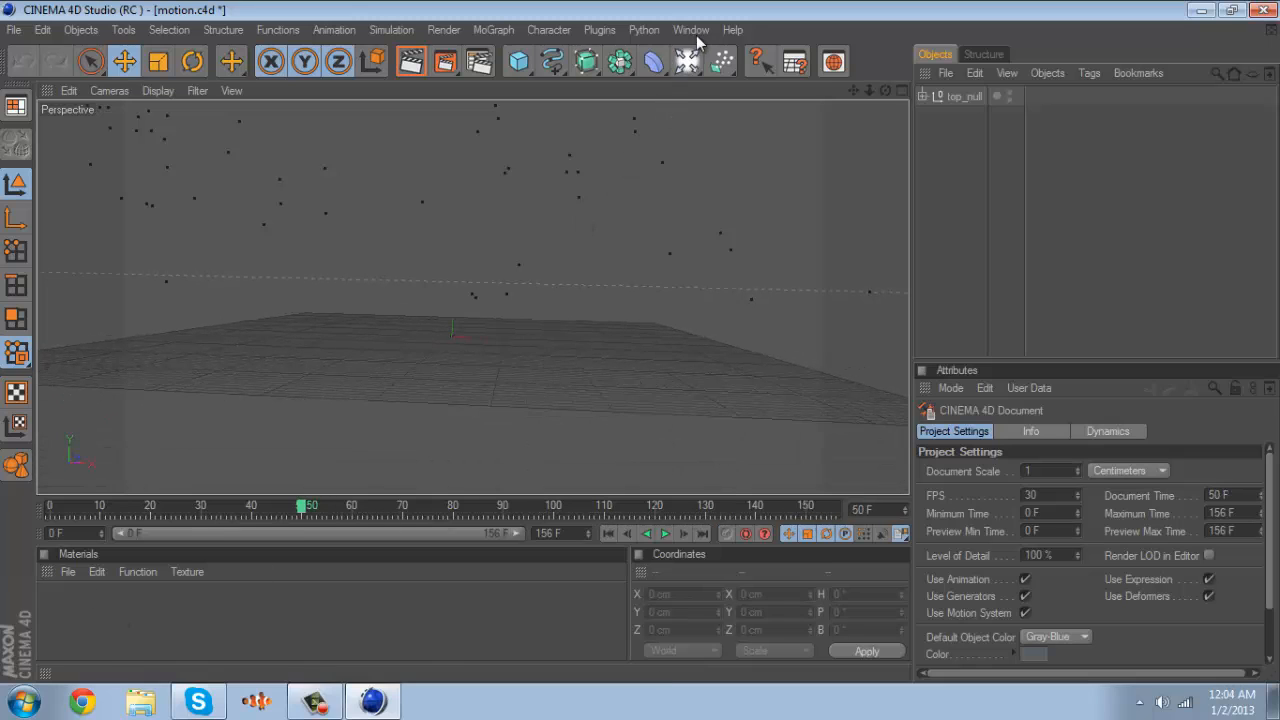
Add a Background and a Floor object to the scene and create a new material
drag(687, 61, 867, 222)
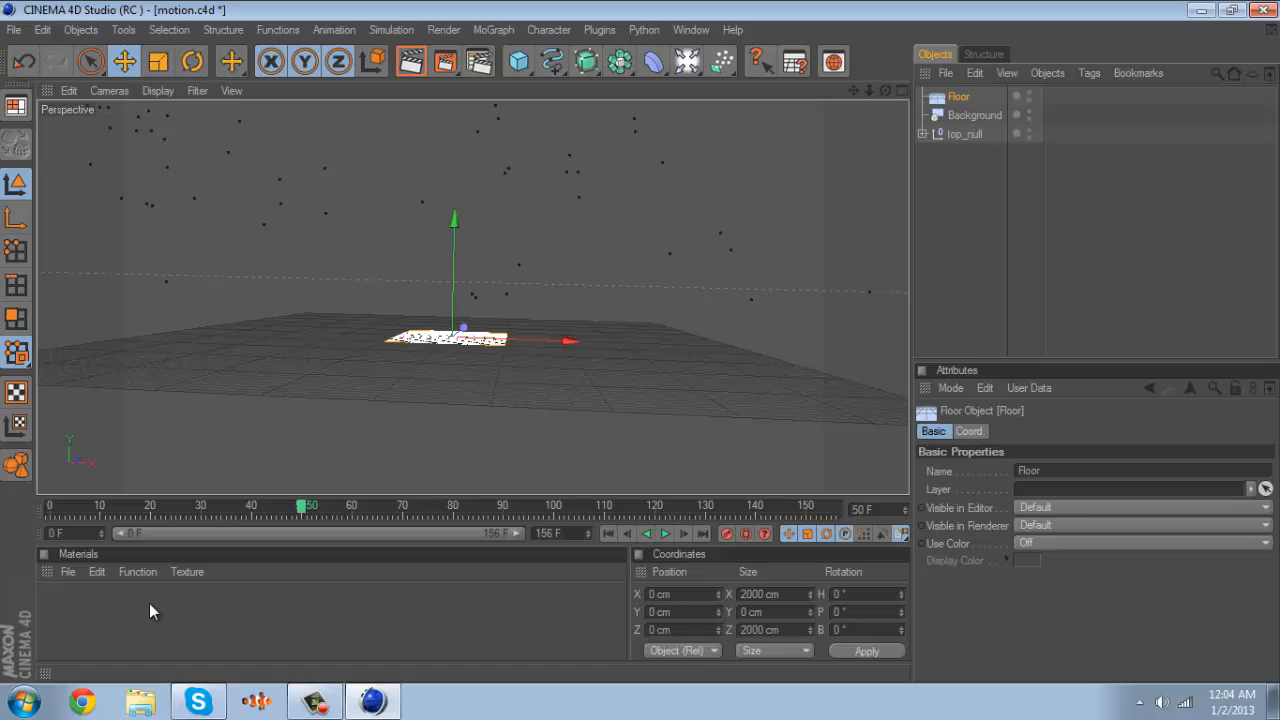
click(68, 571)
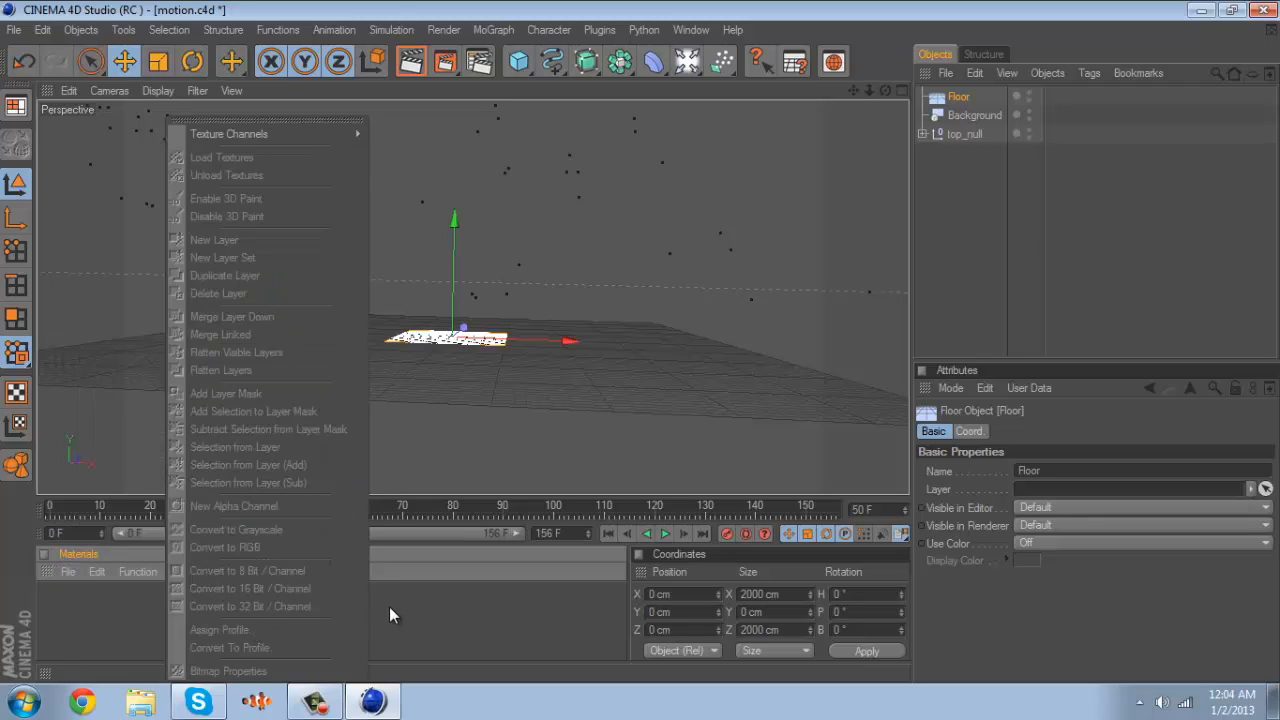
click(389, 607)
double_click(271, 613)
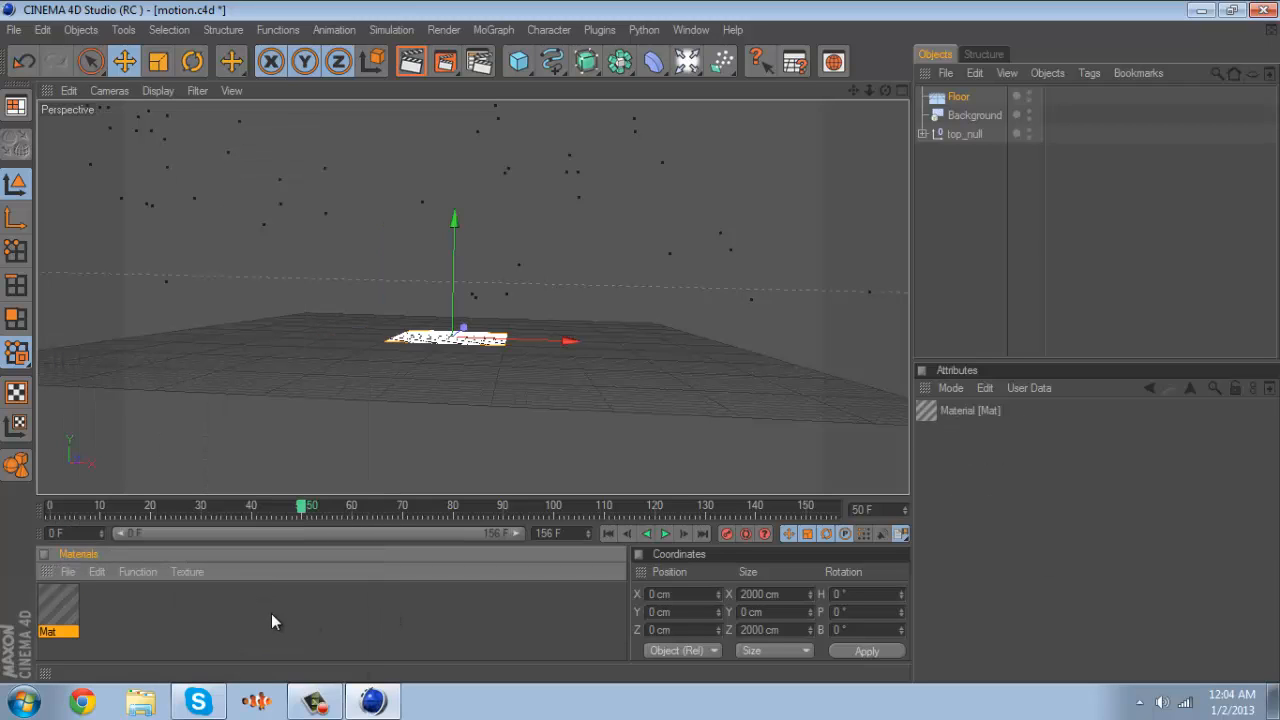
Load Comp 1_00000 from the Desktop's PNG folder as the material's color texture without copying it to the document location
double_click(55, 612)
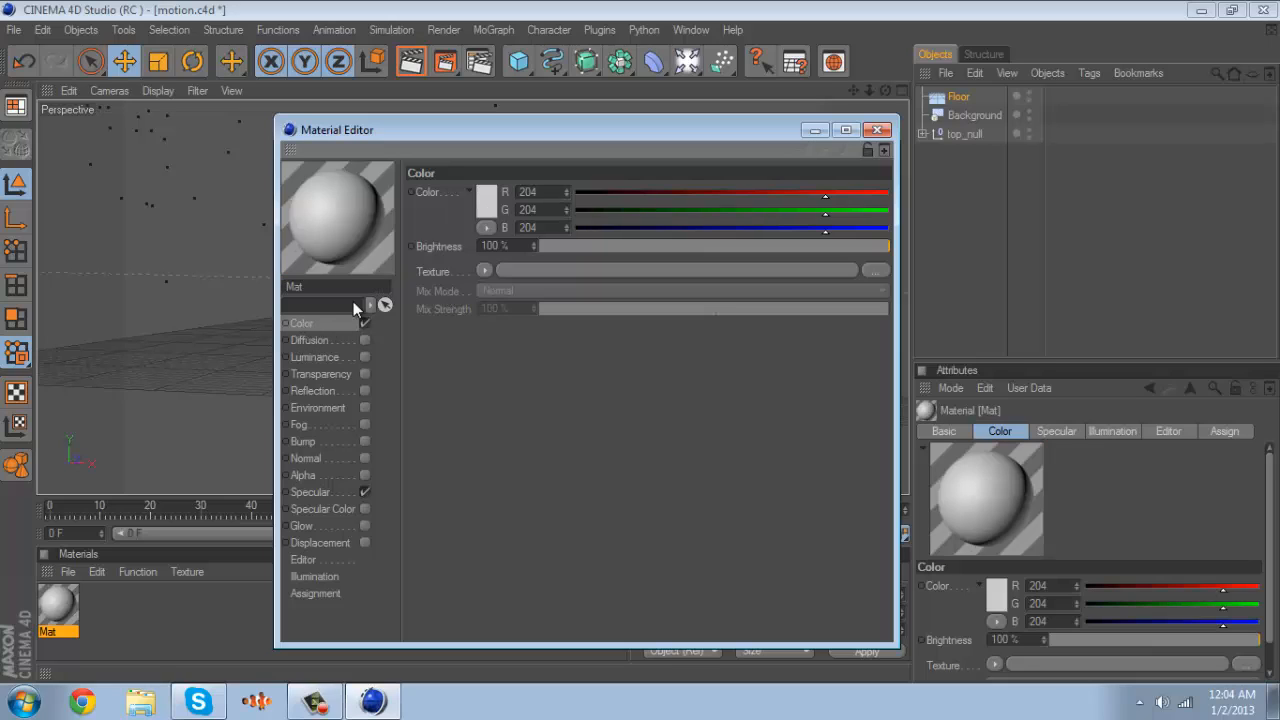
click(484, 270)
click(510, 309)
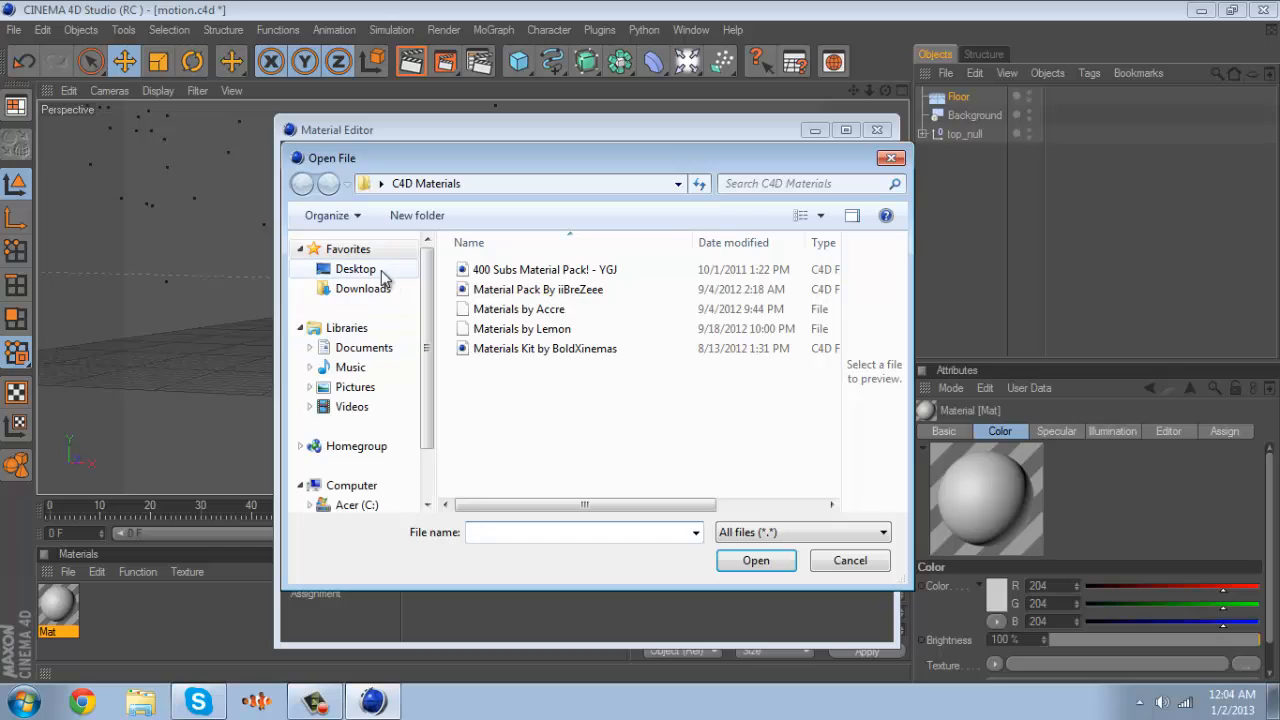
click(370, 271)
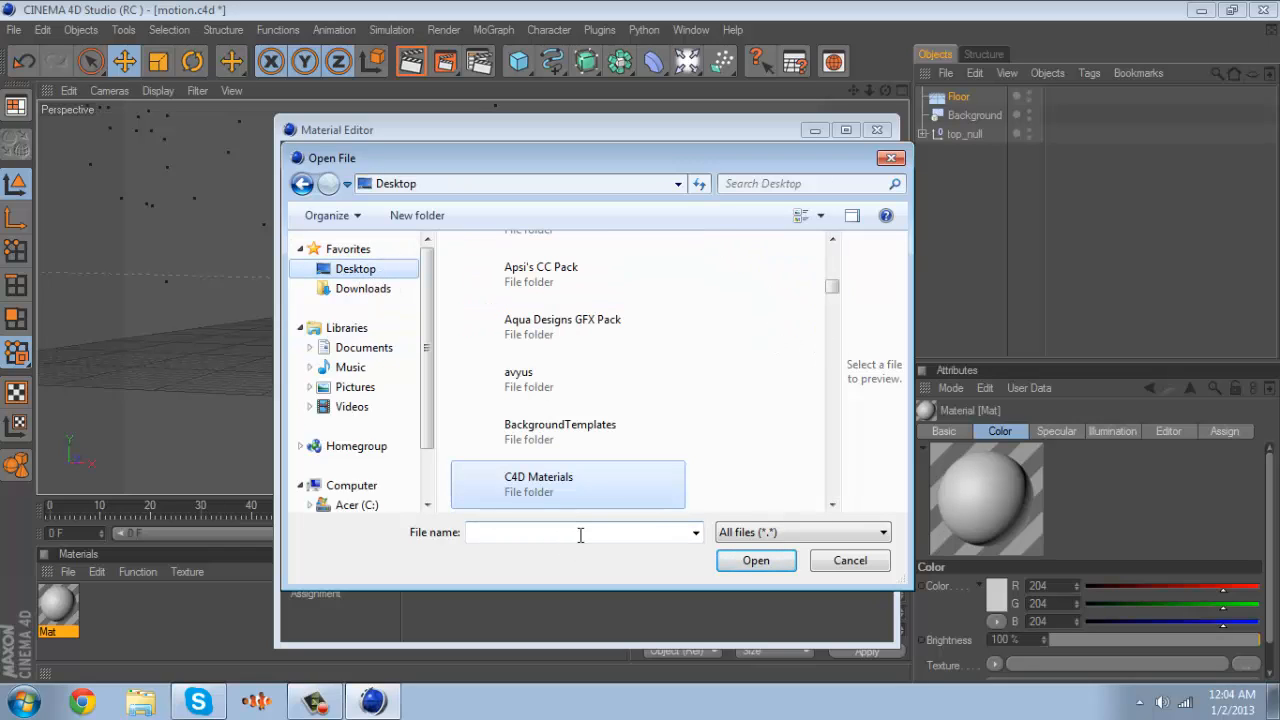
text(png)
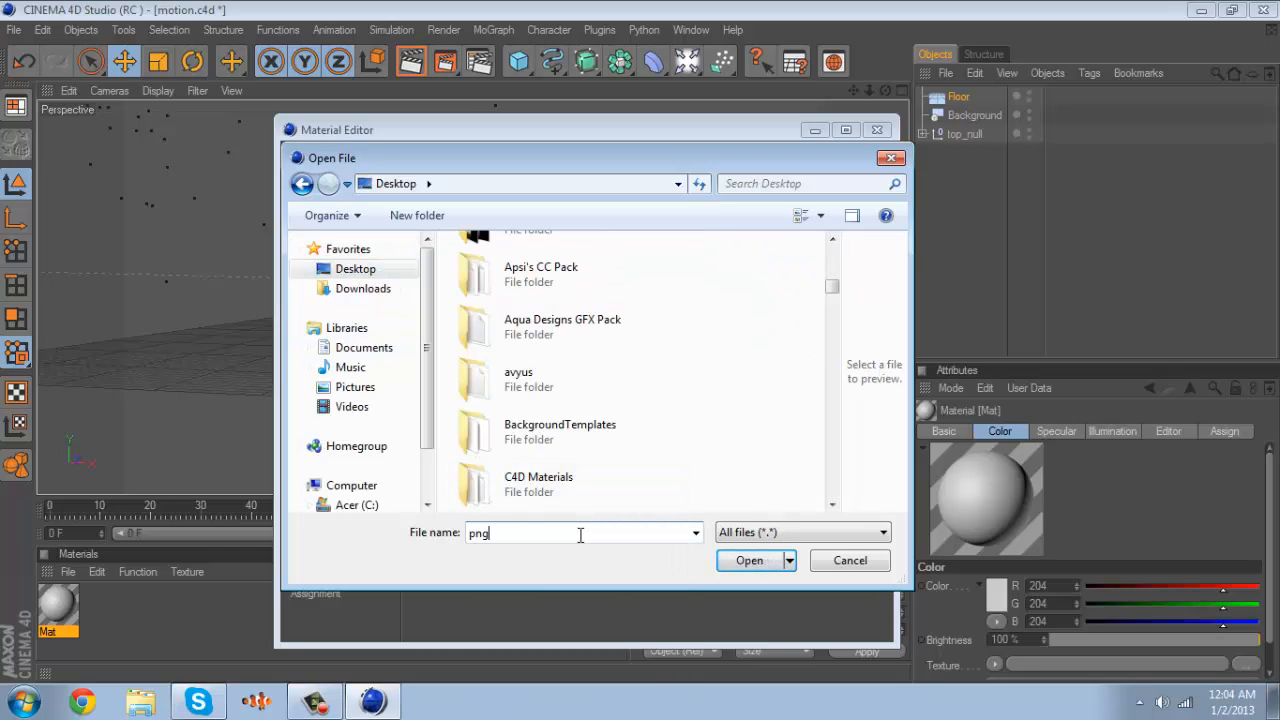
key(Return)
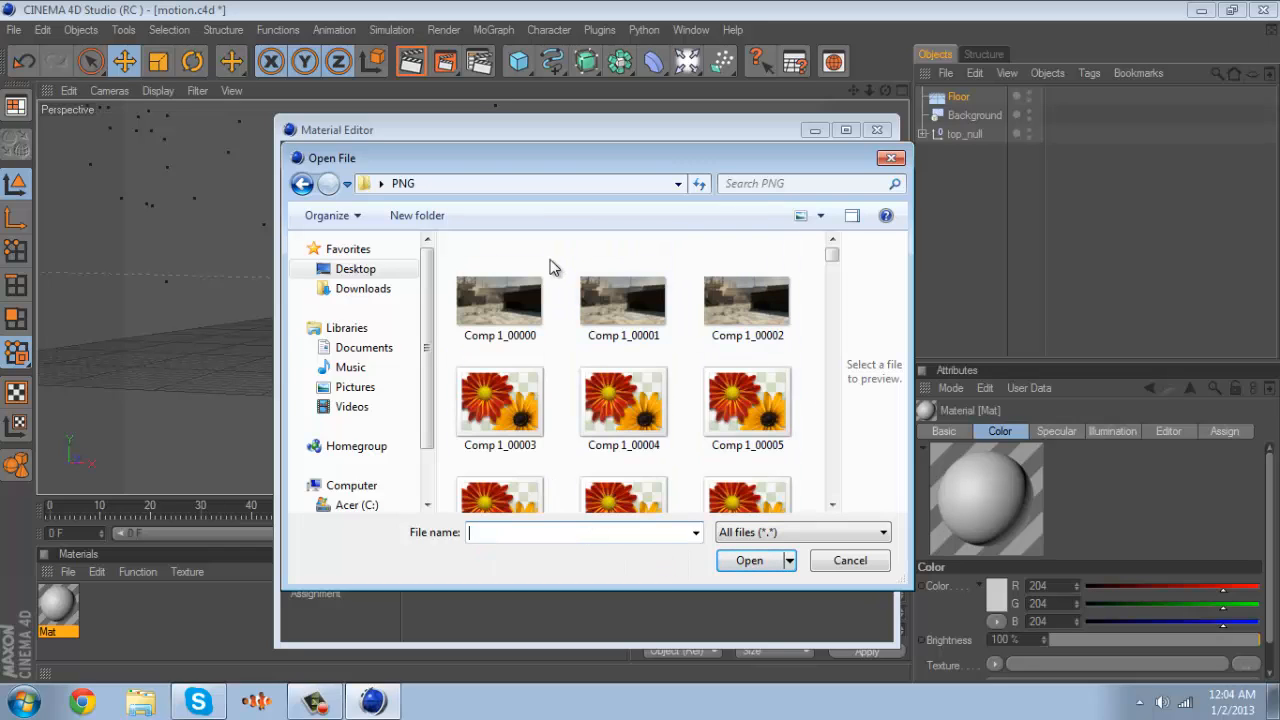
click(520, 345)
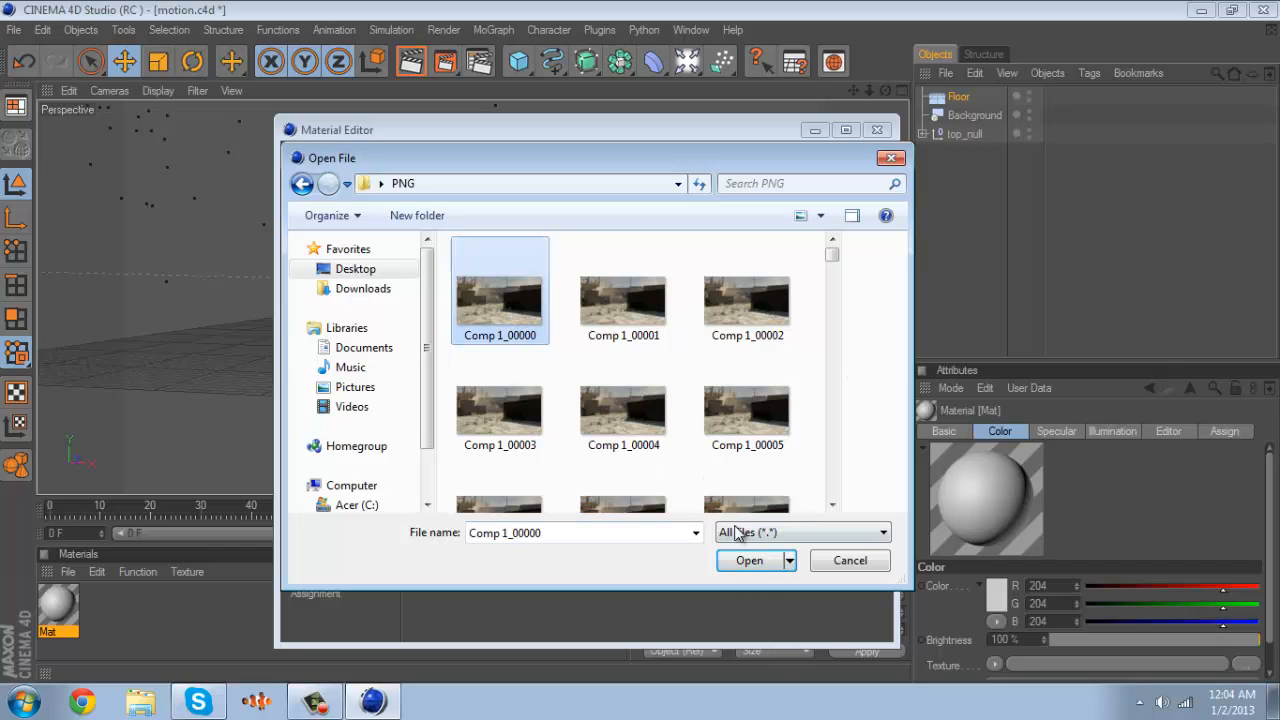
click(748, 561)
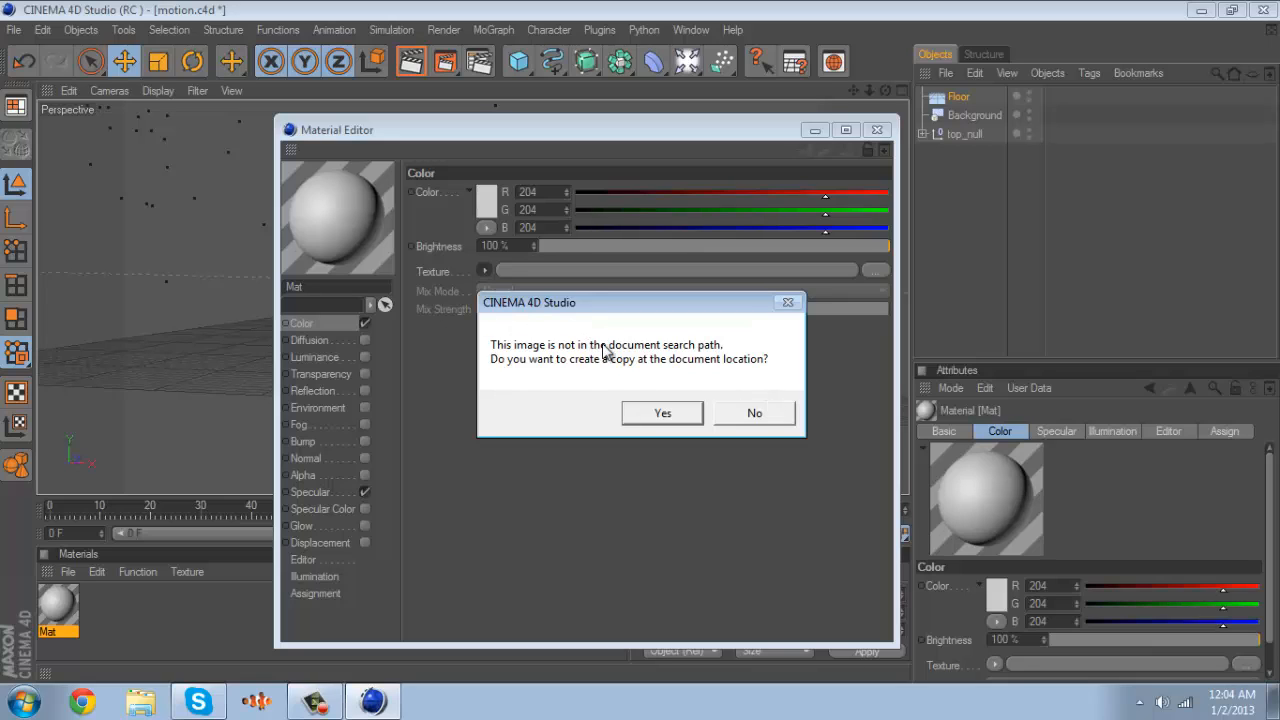
click(755, 414)
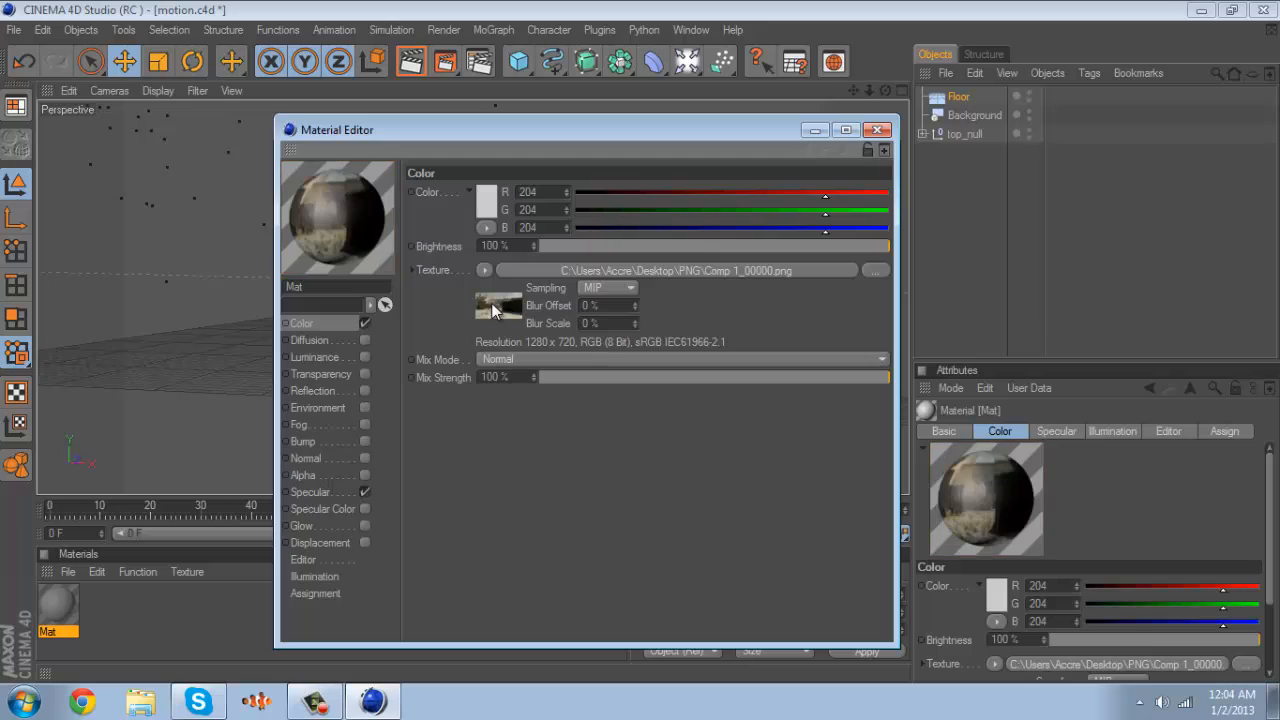
Calculate the movie frame range in the texture's animation settings so the material plays the whole image sequence
click(491, 303)
click(532, 165)
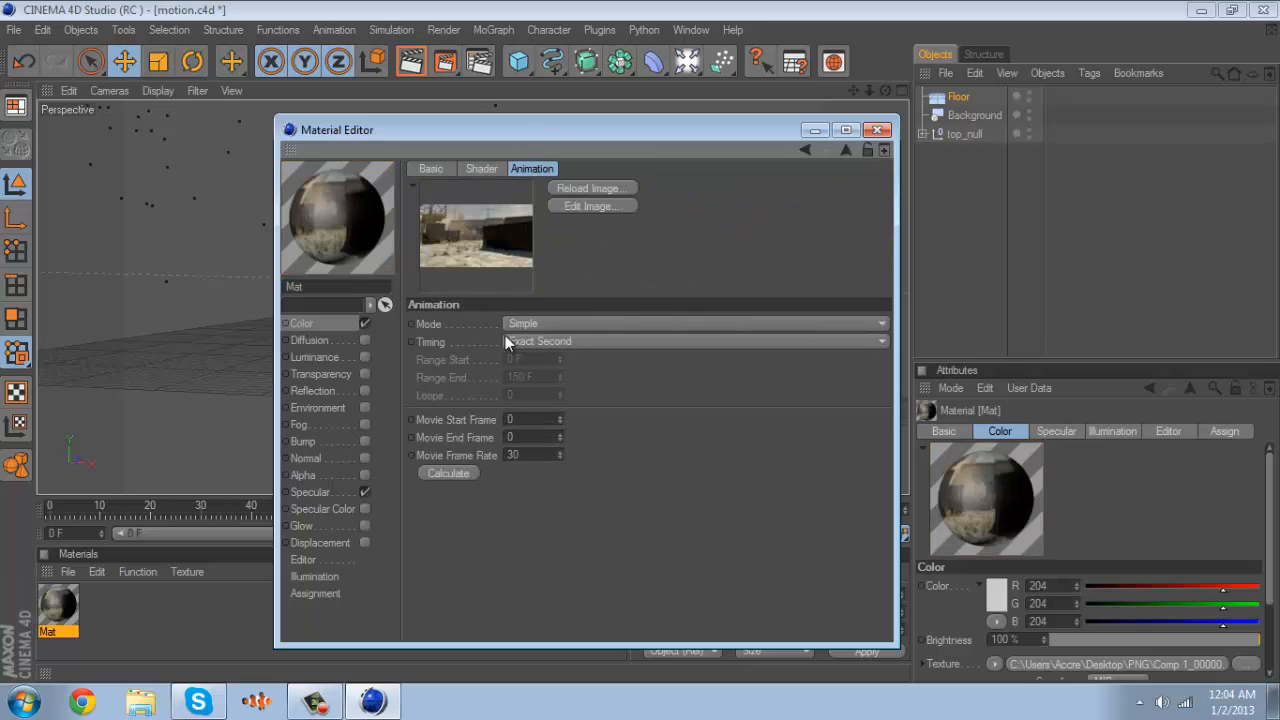
click(450, 473)
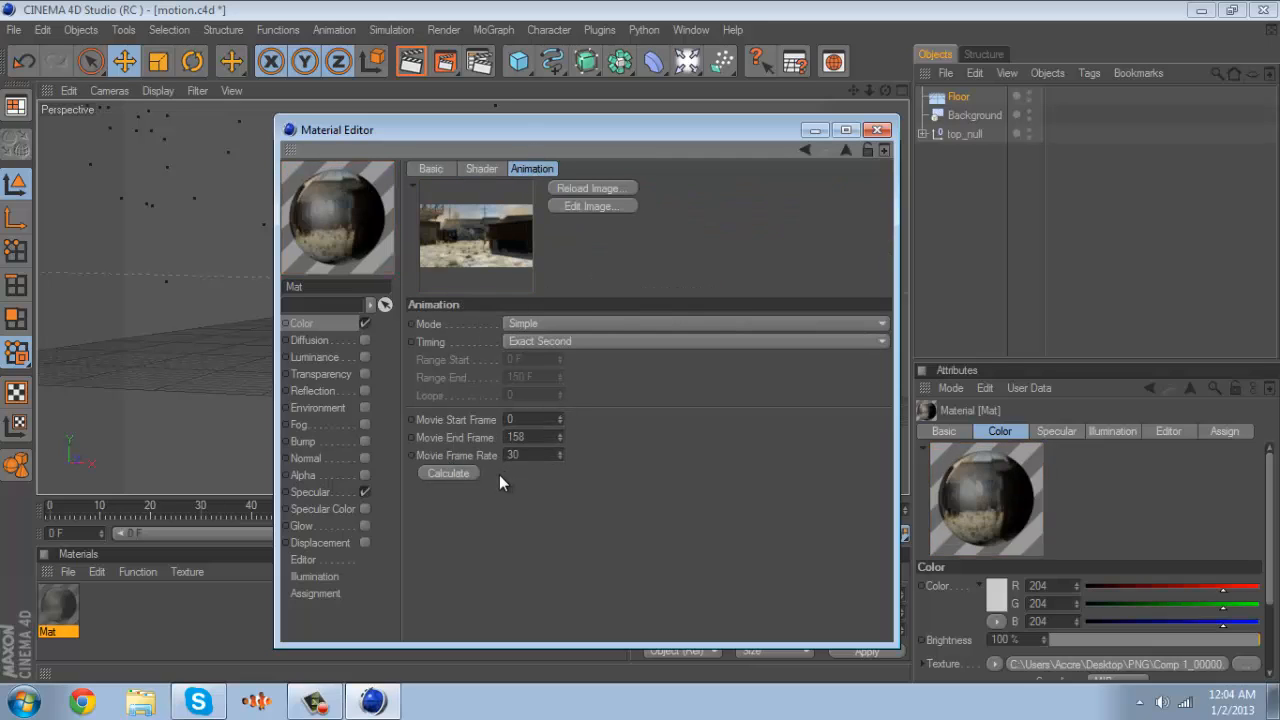
Apply the footage material to the Background object and scrub through the timeline to check it, ending at frame 70
click(877, 131)
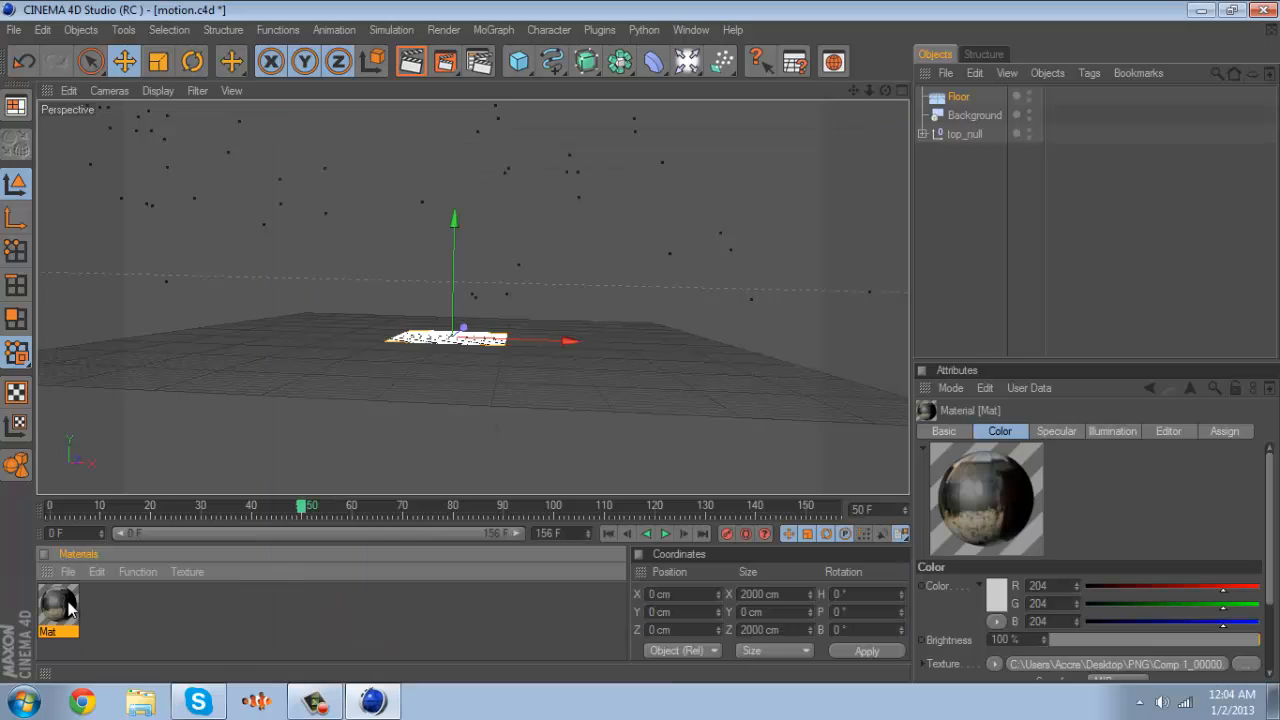
drag(58, 605, 962, 116)
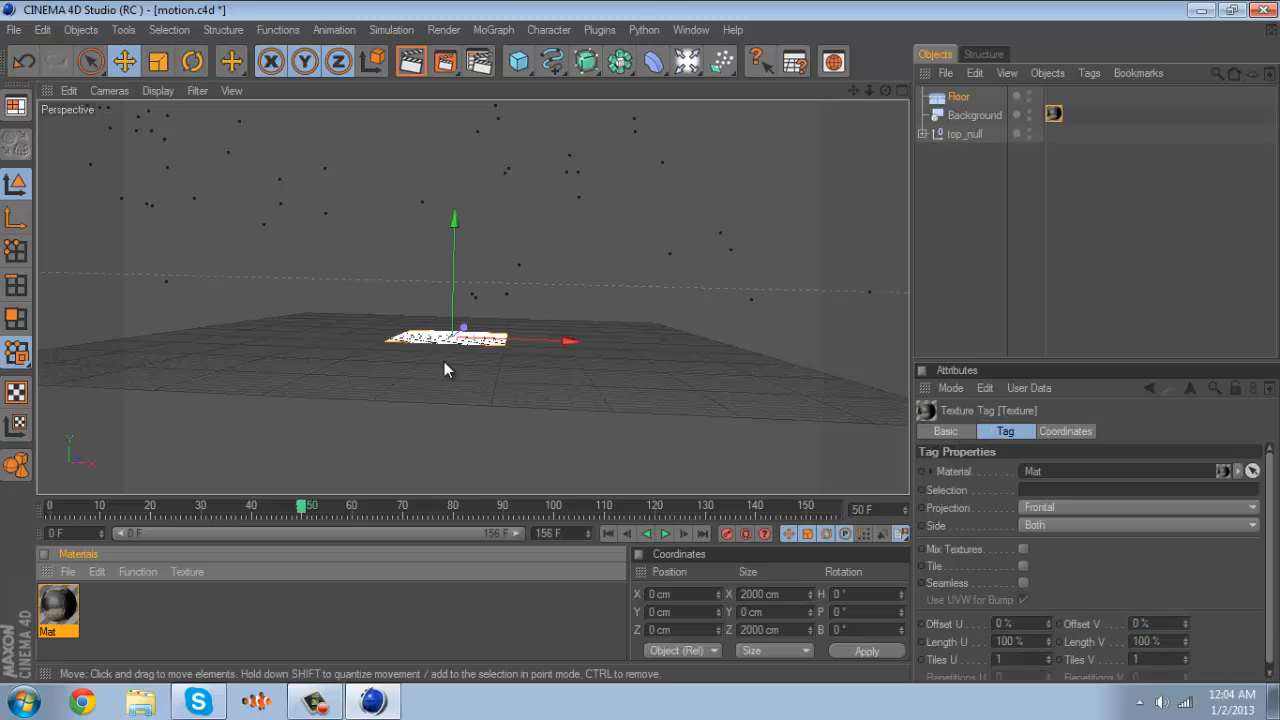
drag(59, 506, 462, 517)
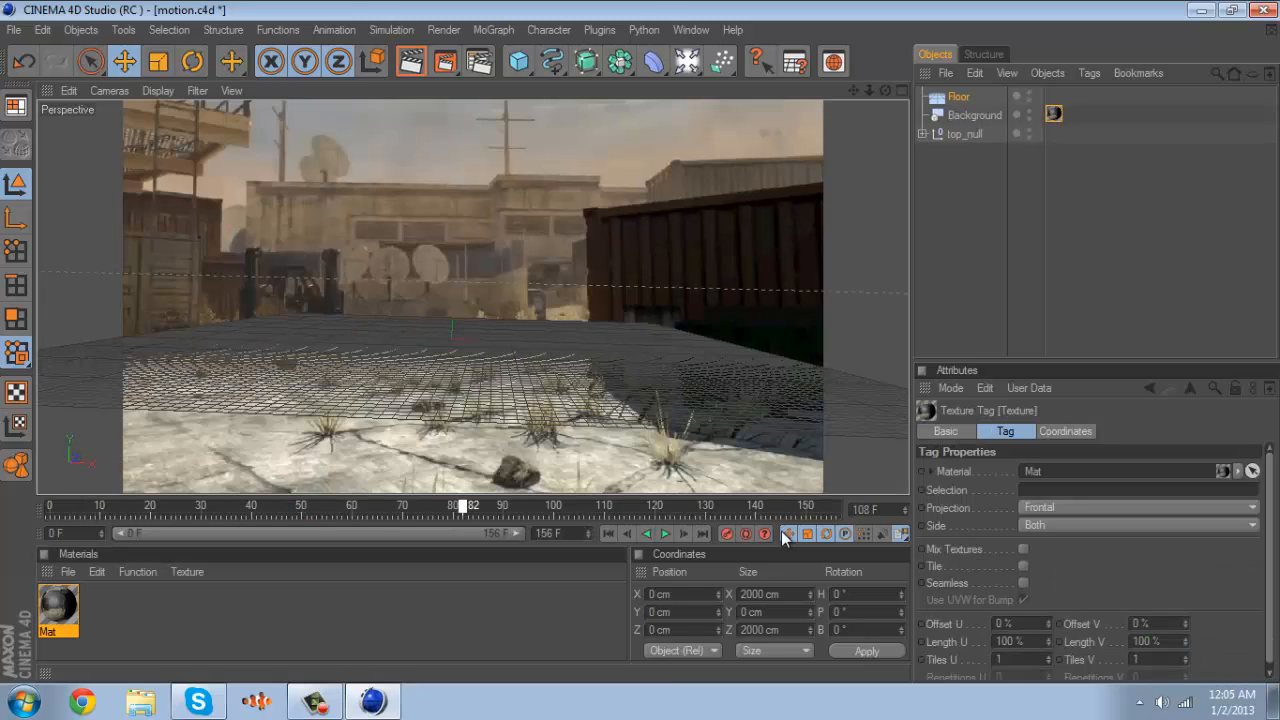
drag(926, 536, 202, 516)
Apply the same footage material to the Floor object and set its texture projection to Frontal
drag(63, 617, 960, 98)
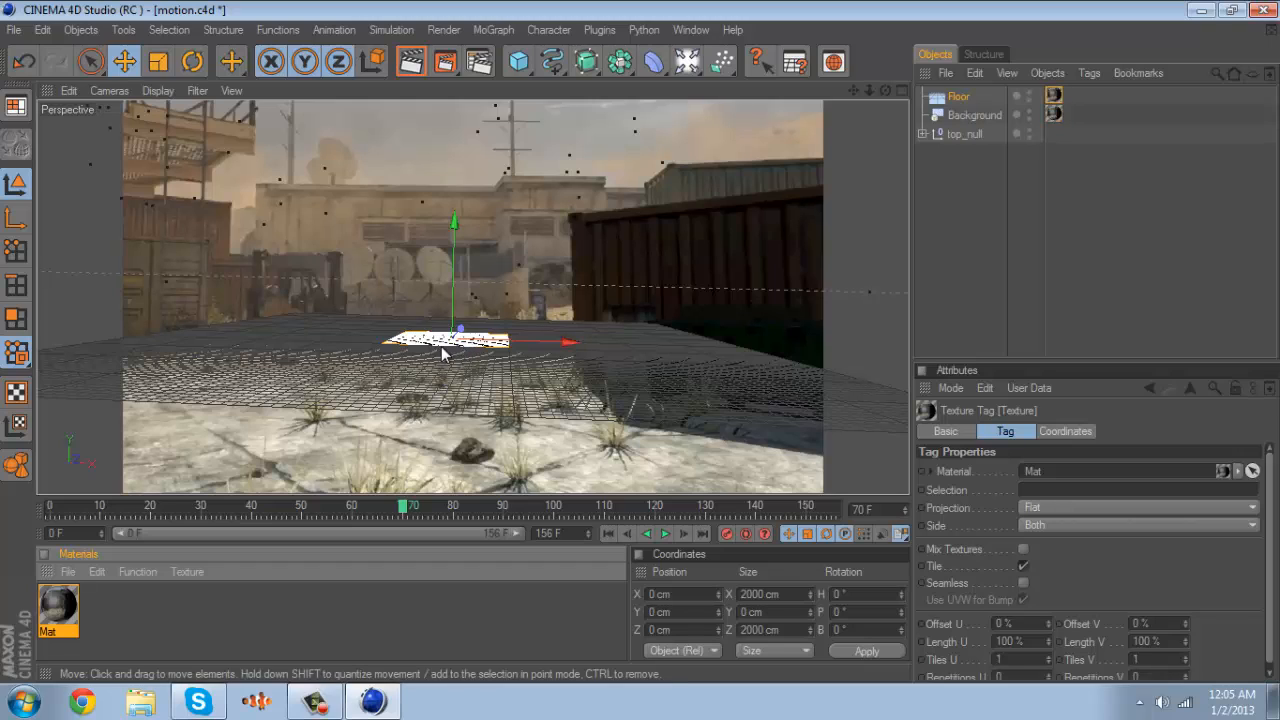
click(1064, 510)
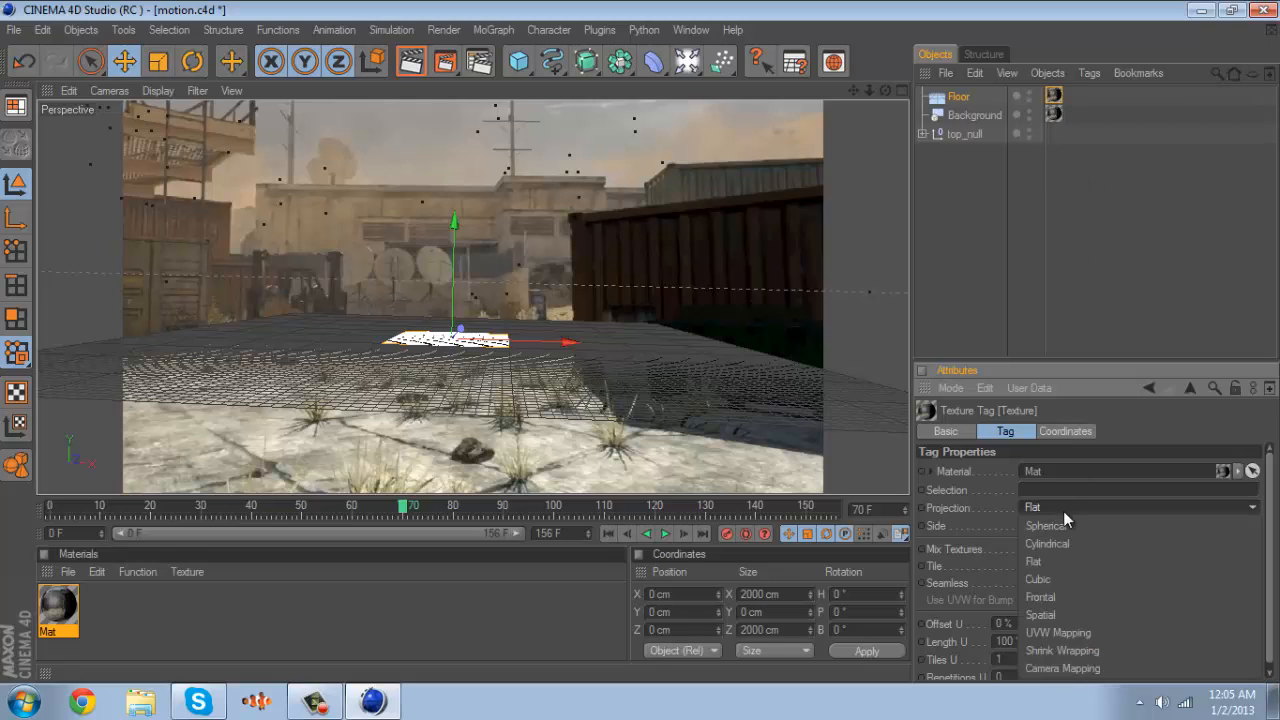
click(1064, 593)
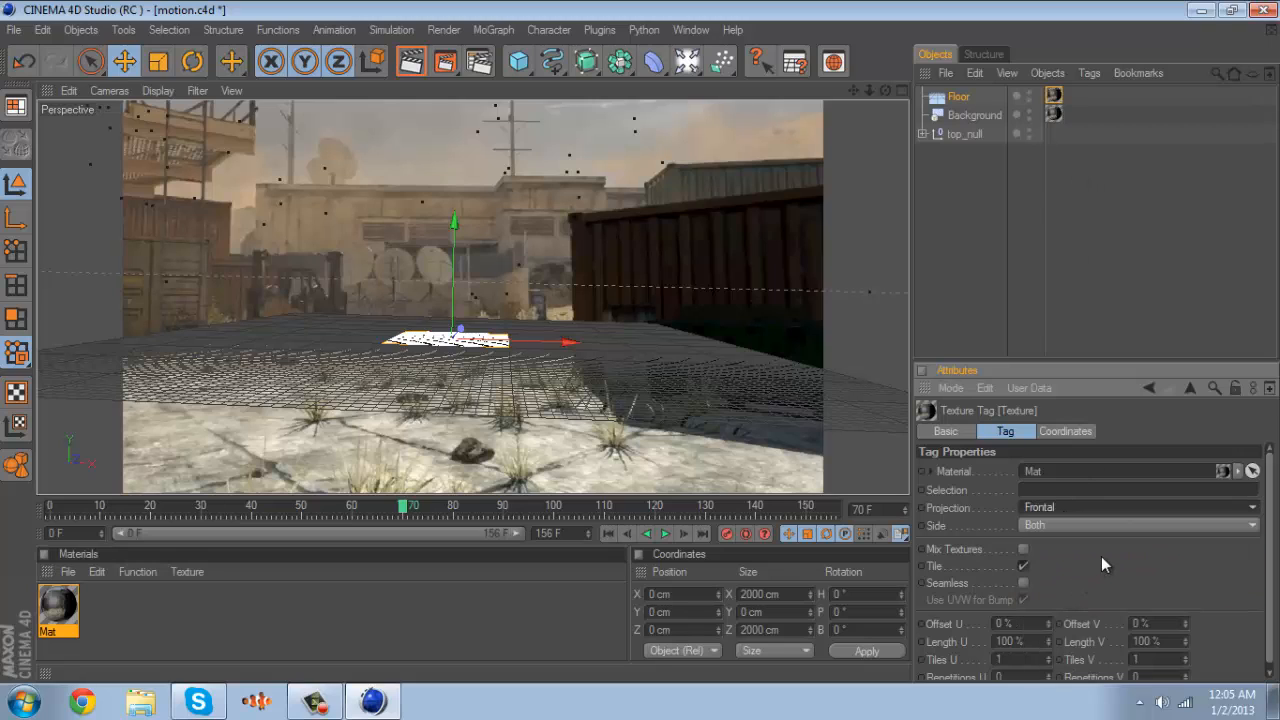
Add a Compositing tag to the Floor with Self Shadowing off and Compositing Background on, and test-render the view
click(962, 97)
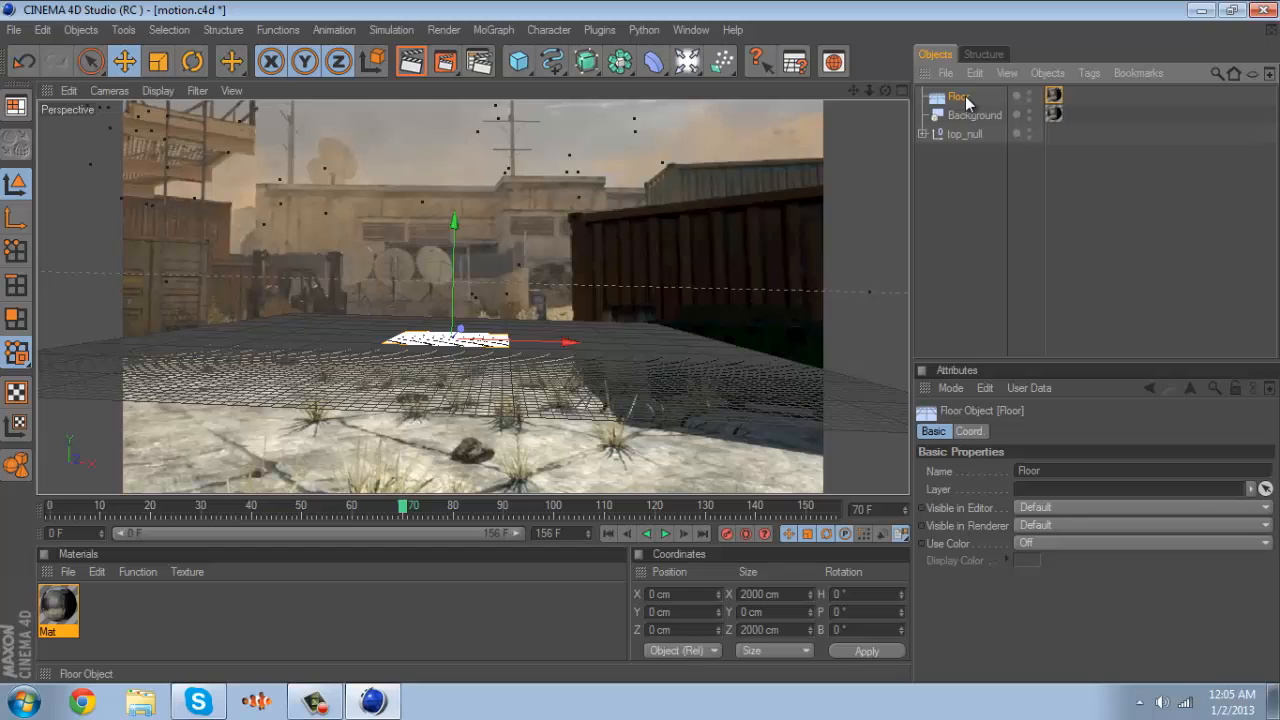
right_click(965, 96)
mouse_move(1002, 70)
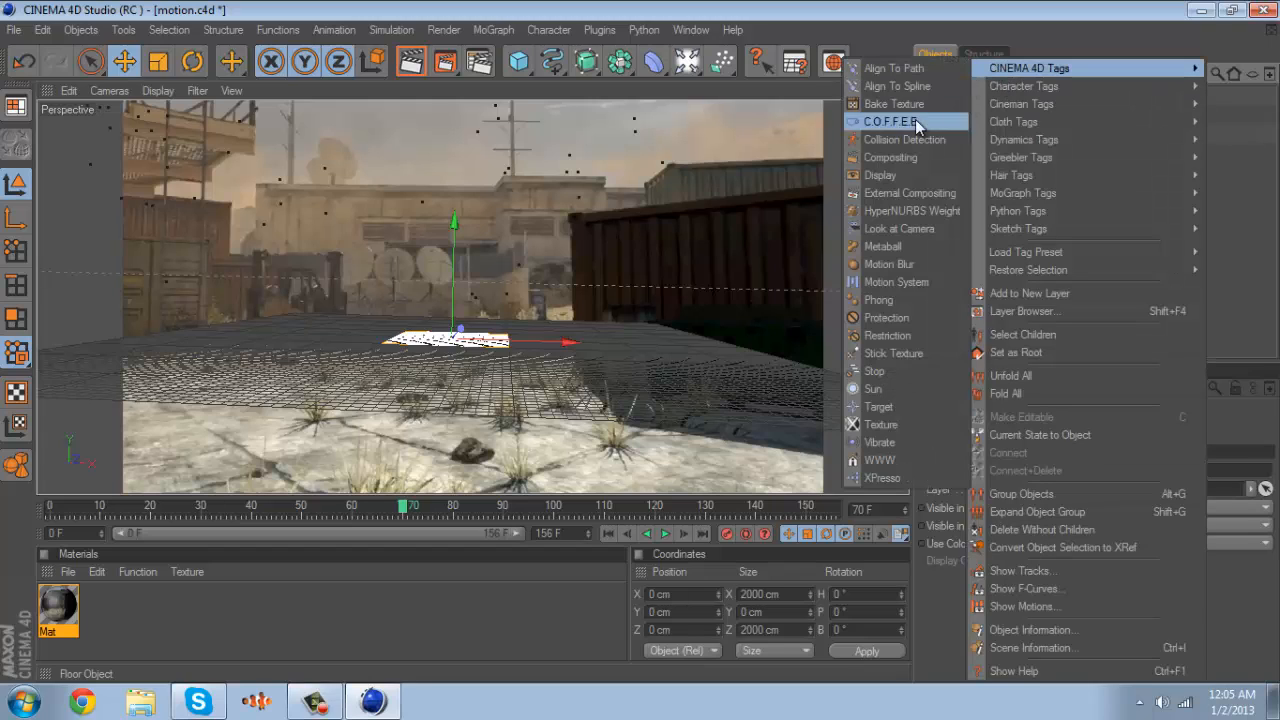
click(893, 158)
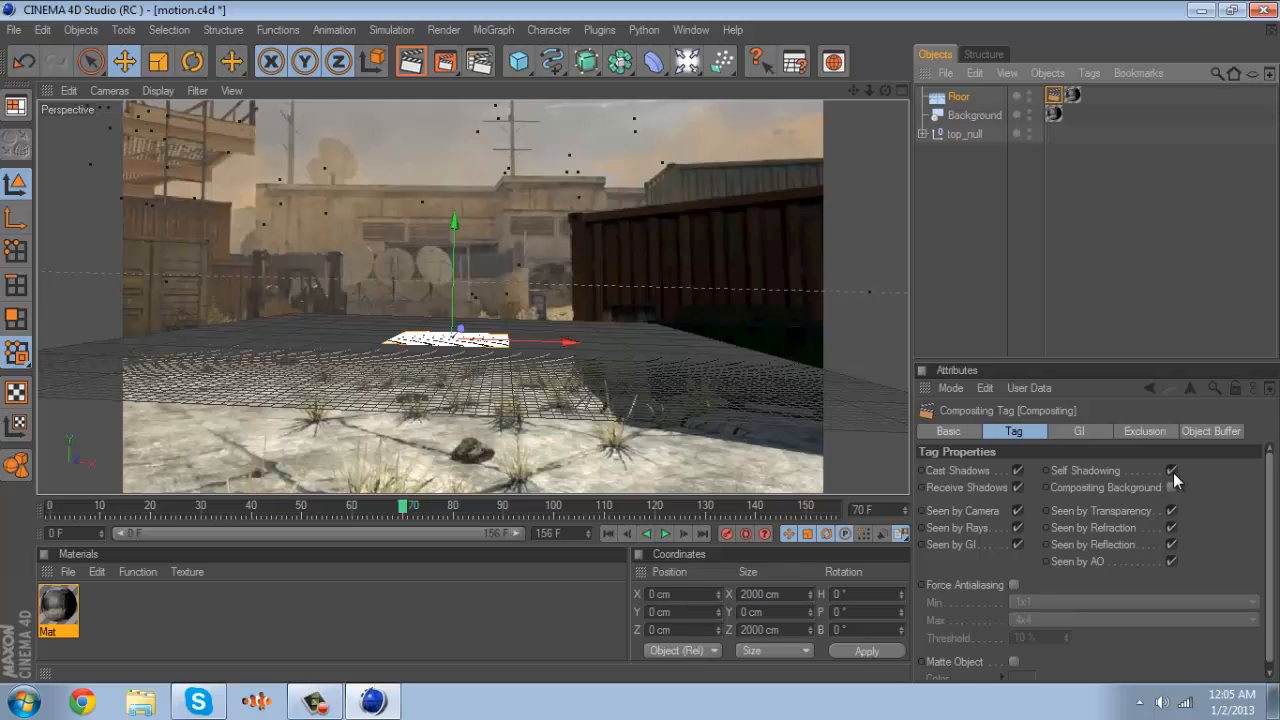
click(1171, 470)
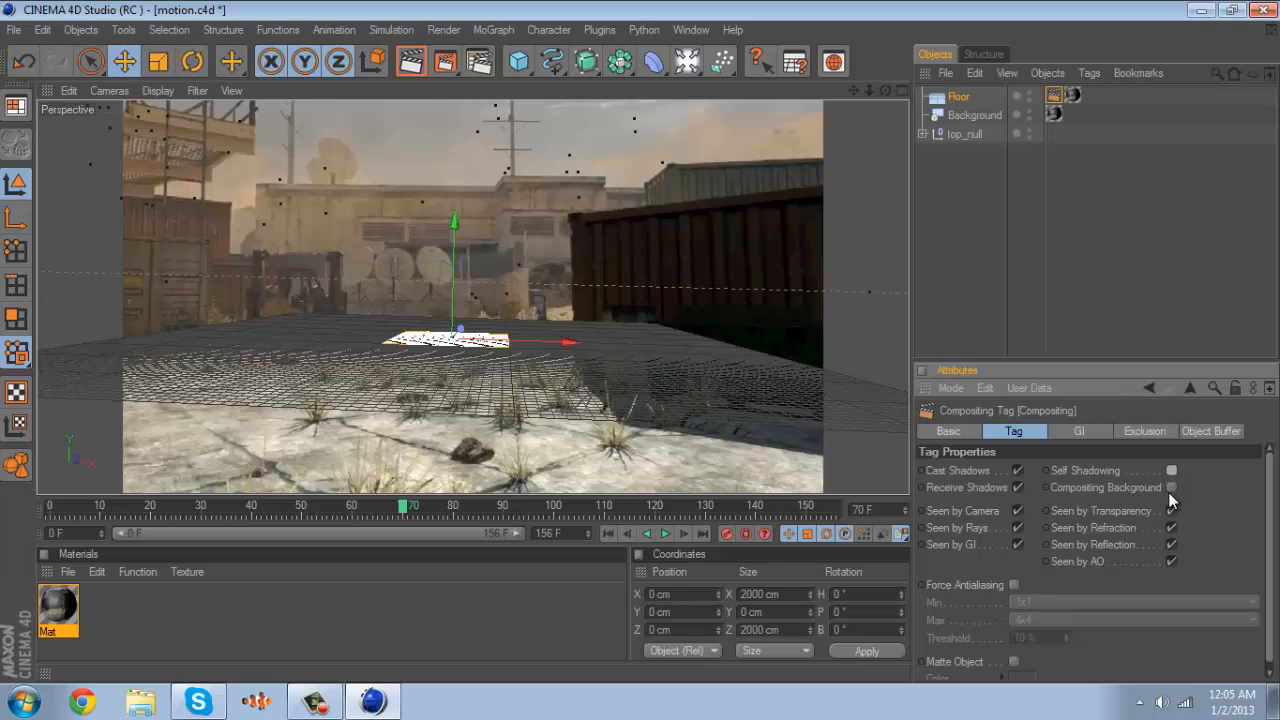
click(411, 62)
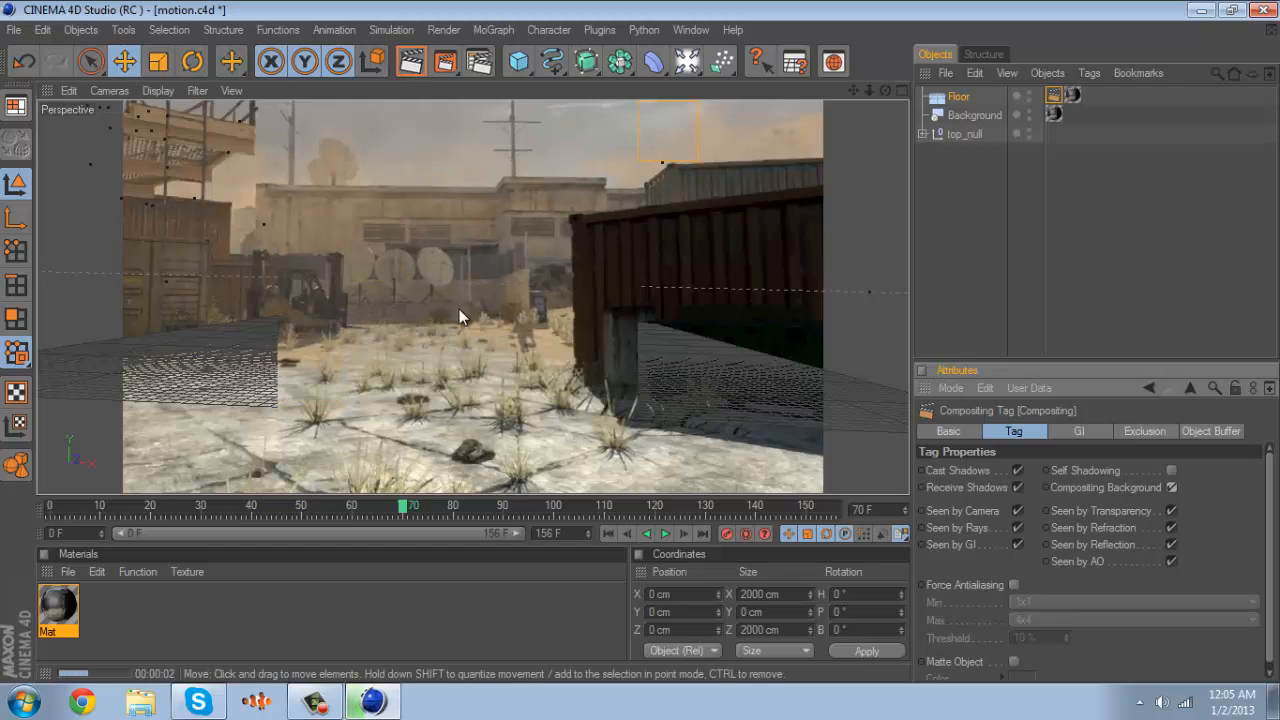
click(438, 361)
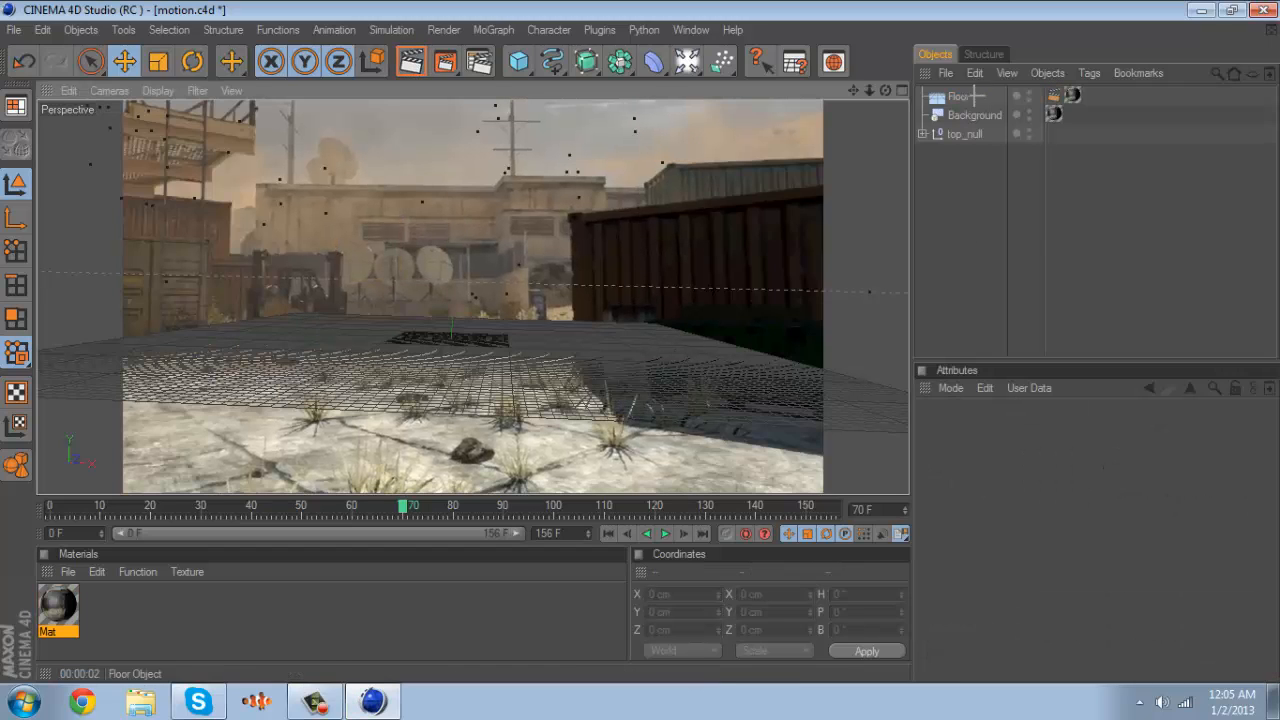
Compare test renders of the view with the Floor tag's Compositing Background turned off and back on
click(1053, 95)
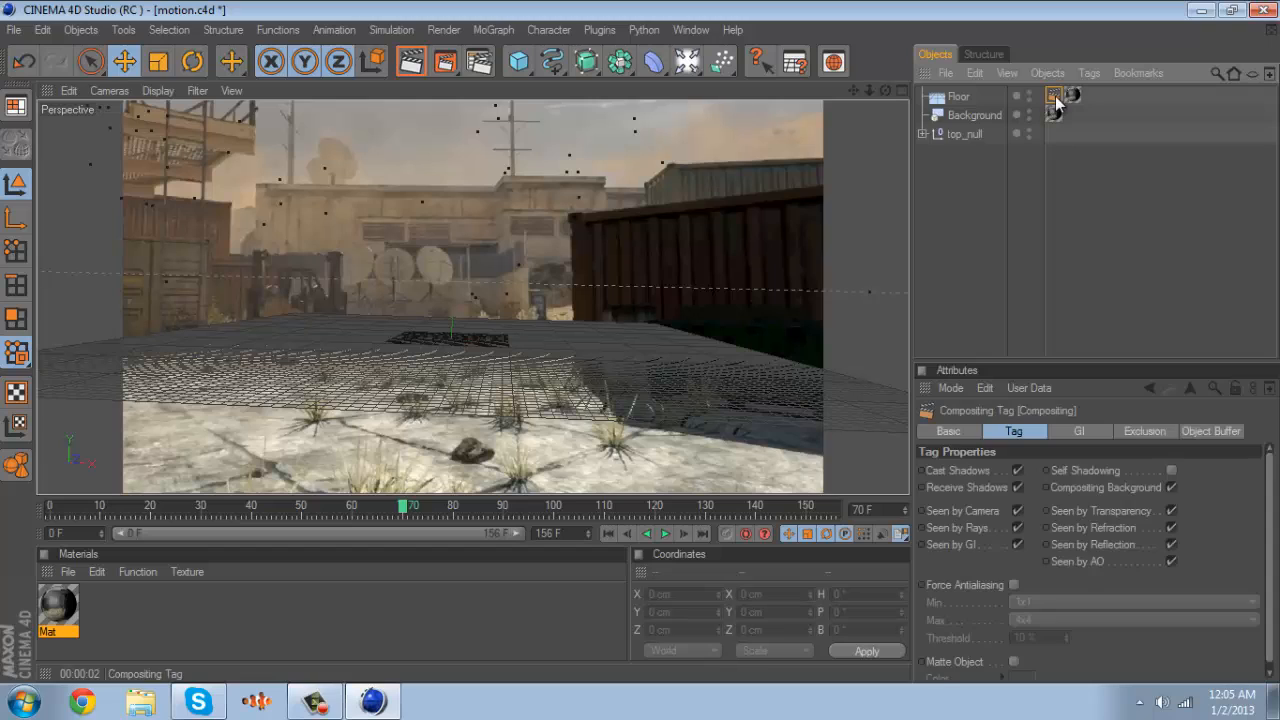
click(1171, 488)
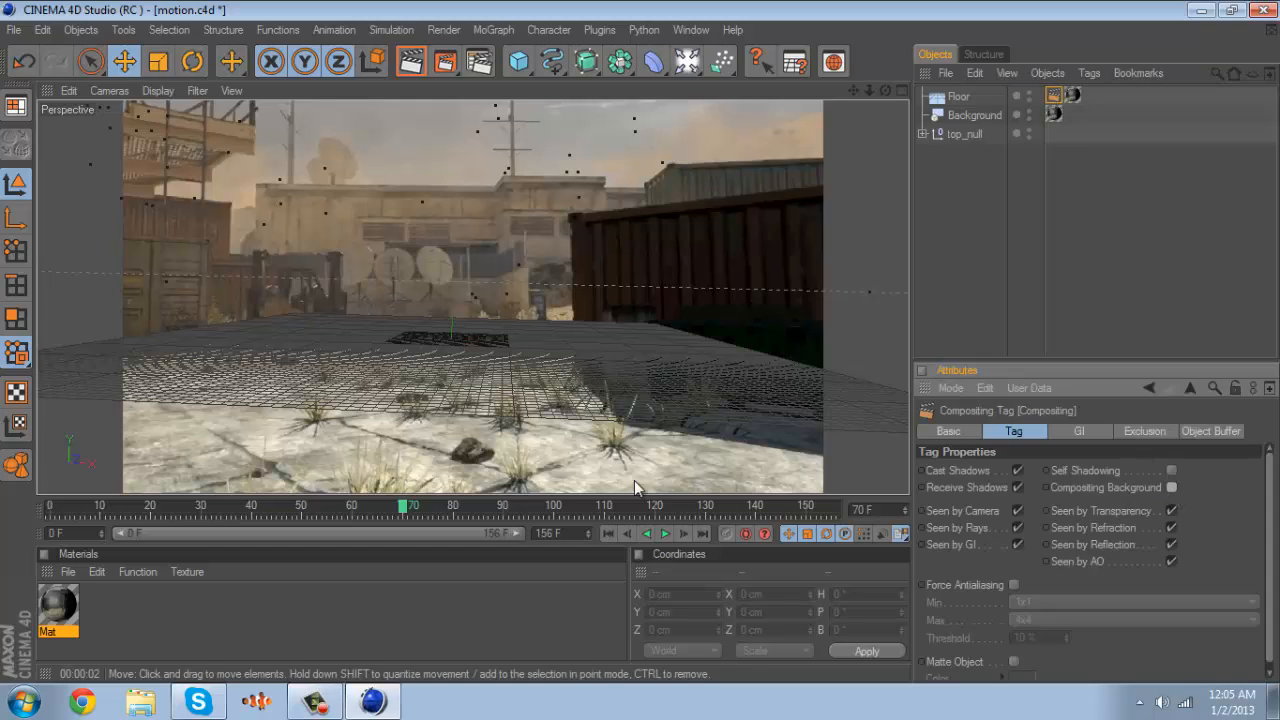
click(414, 63)
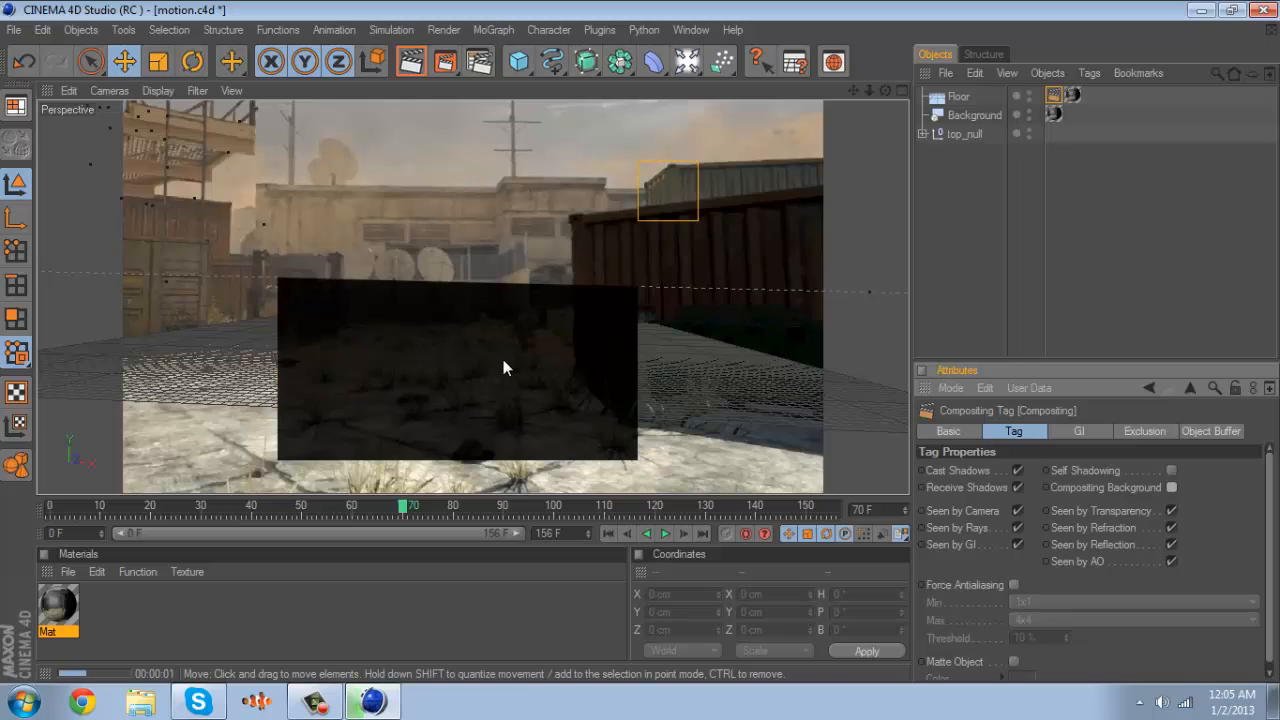
click(503, 359)
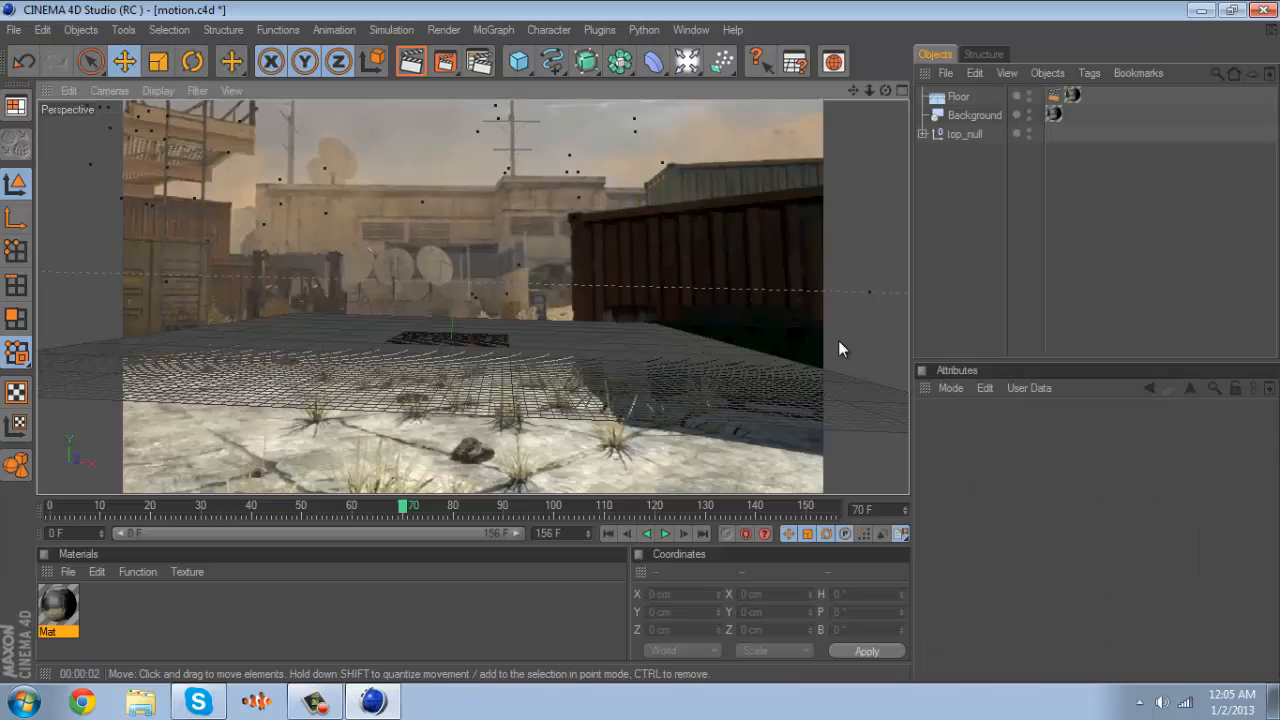
click(1053, 95)
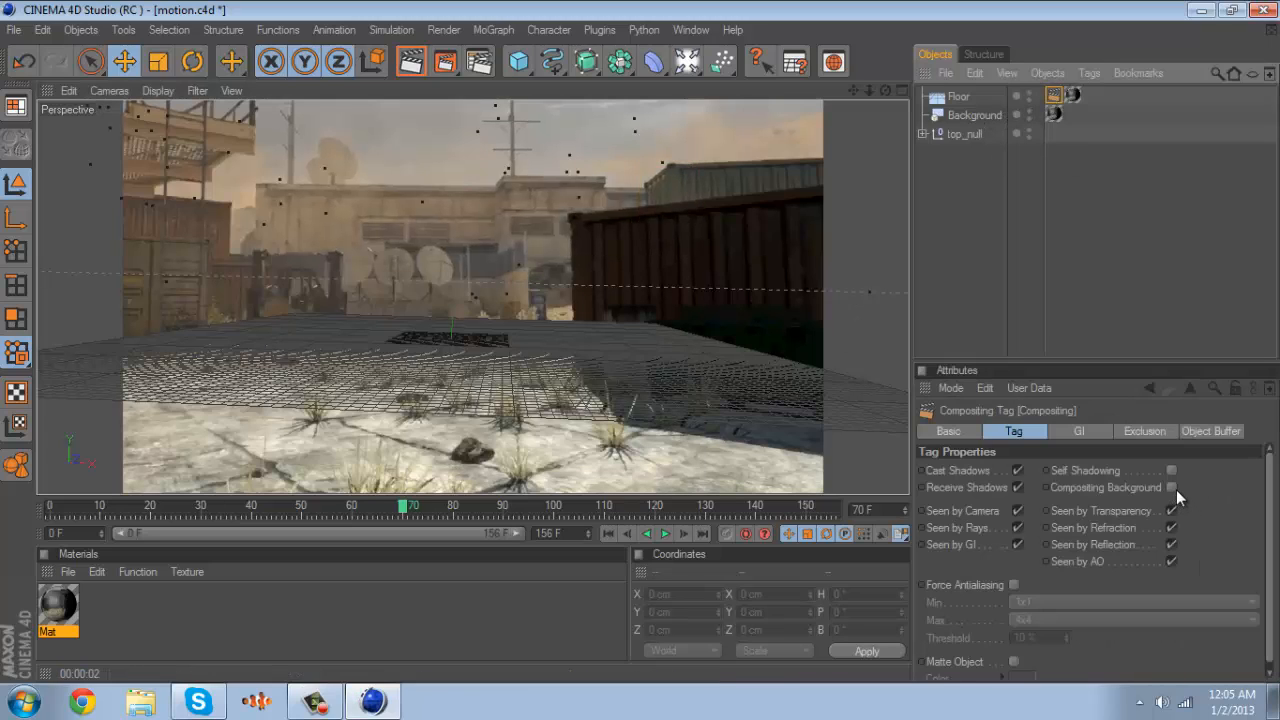
click(1169, 487)
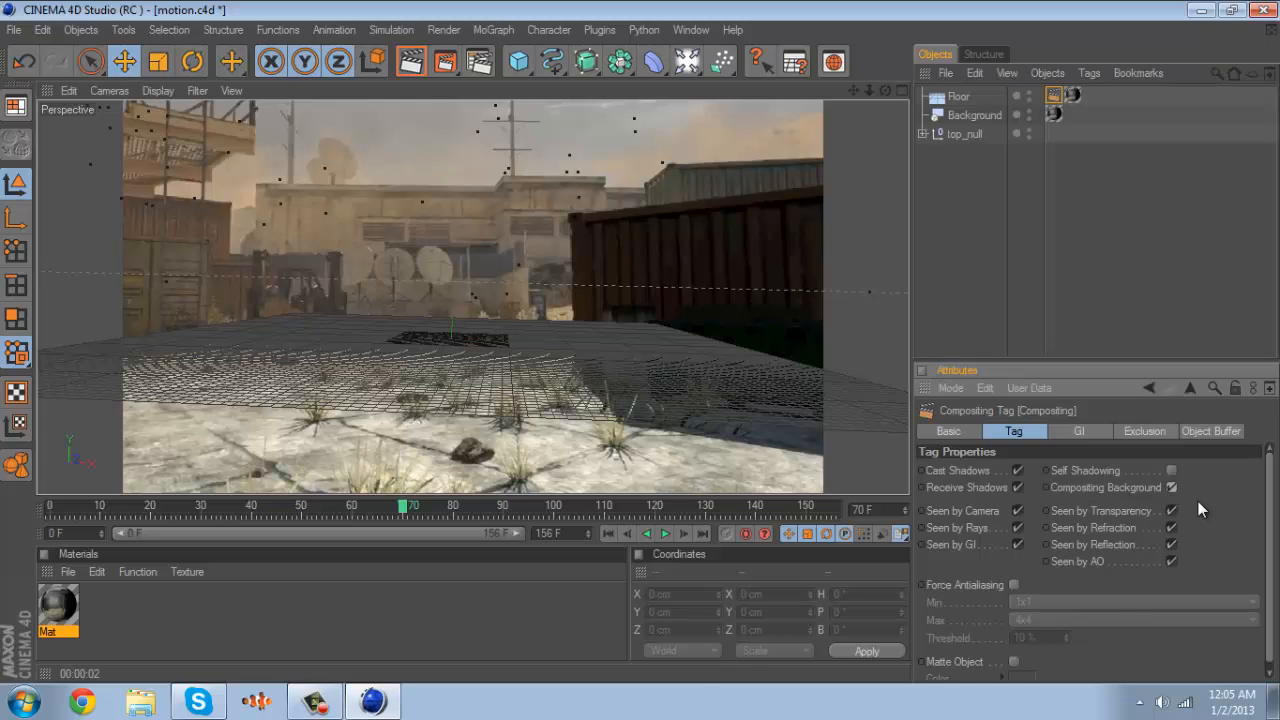
click(410, 62)
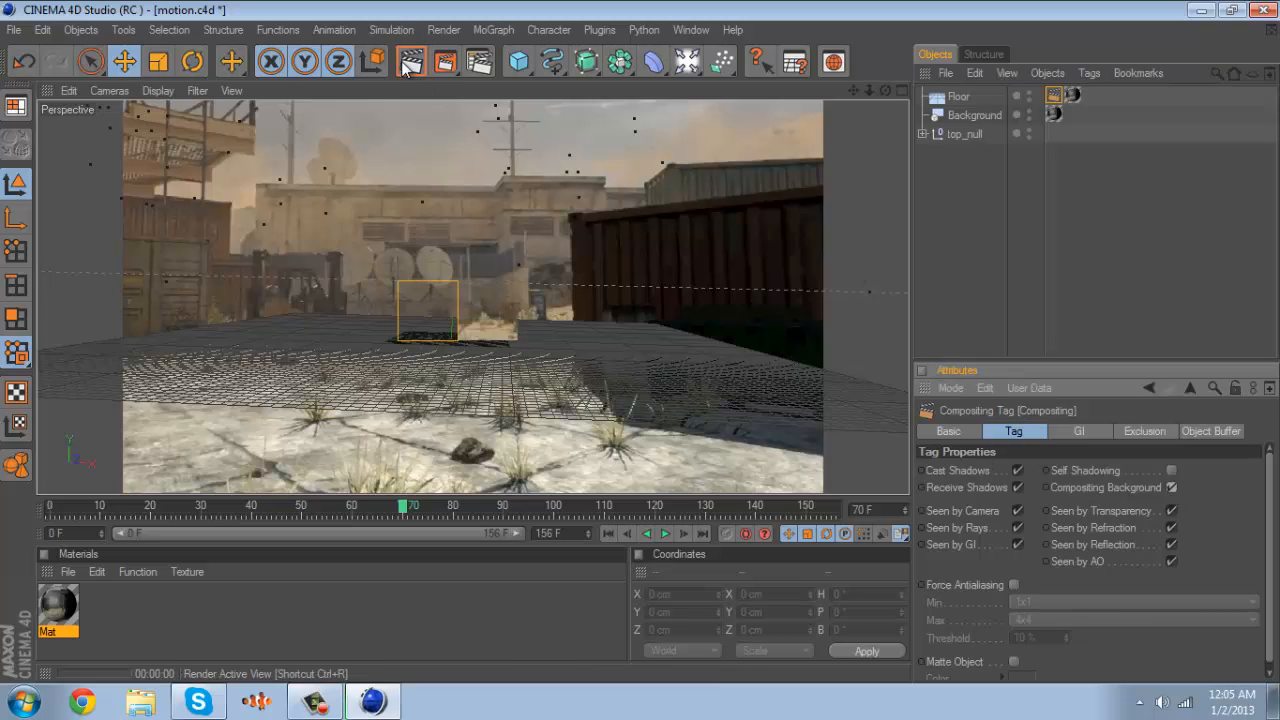
click(475, 270)
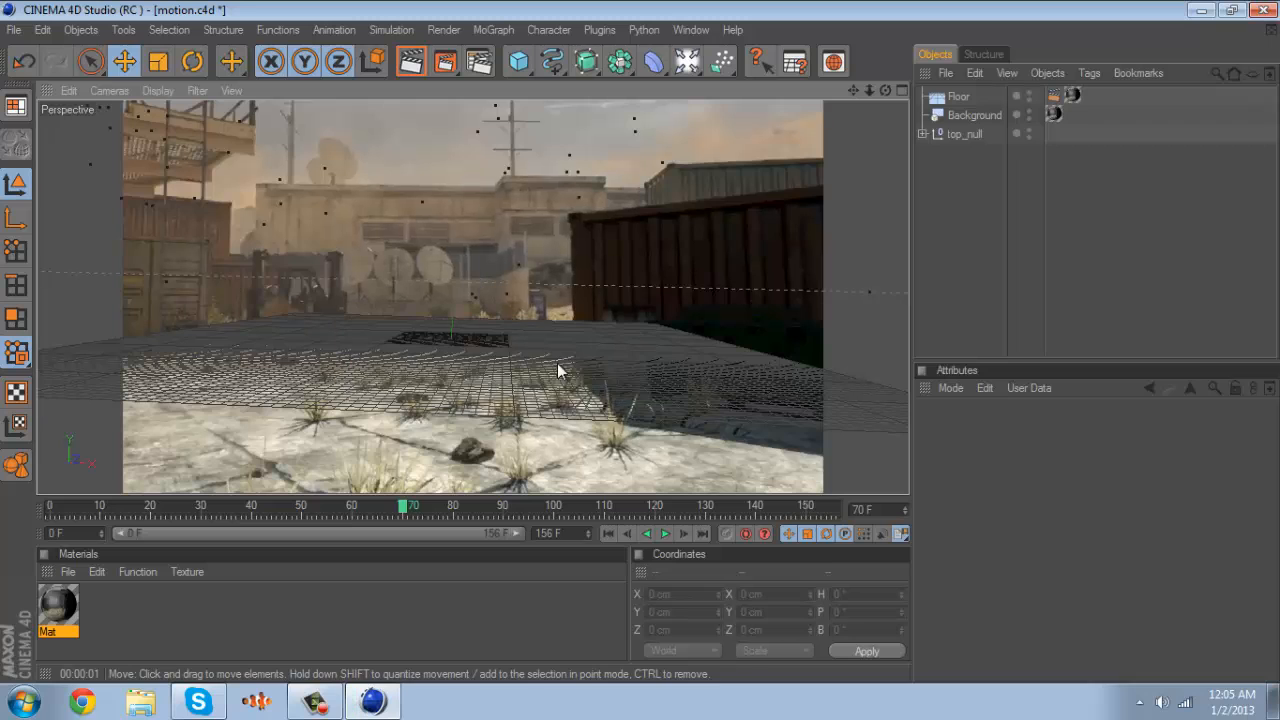
Scrub the timeline to frame 141 and add a MoText object to the scene
click(410, 509)
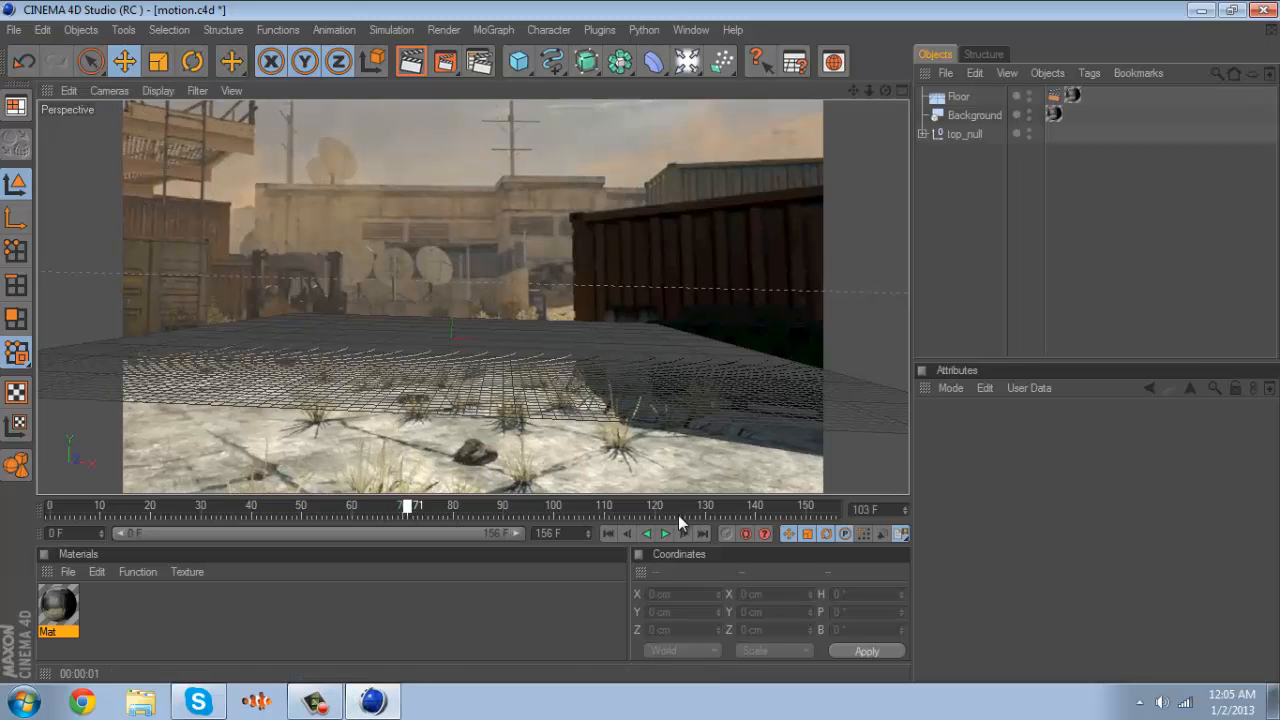
drag(678, 515, 760, 523)
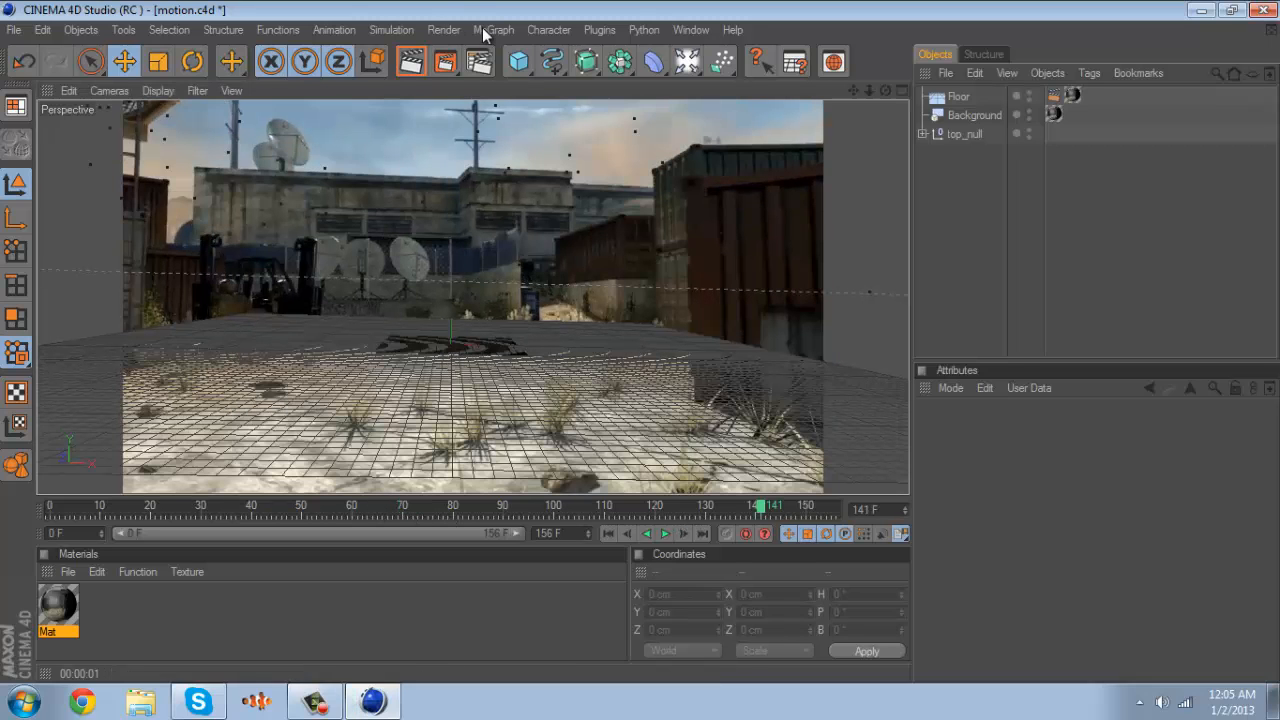
click(485, 30)
click(532, 235)
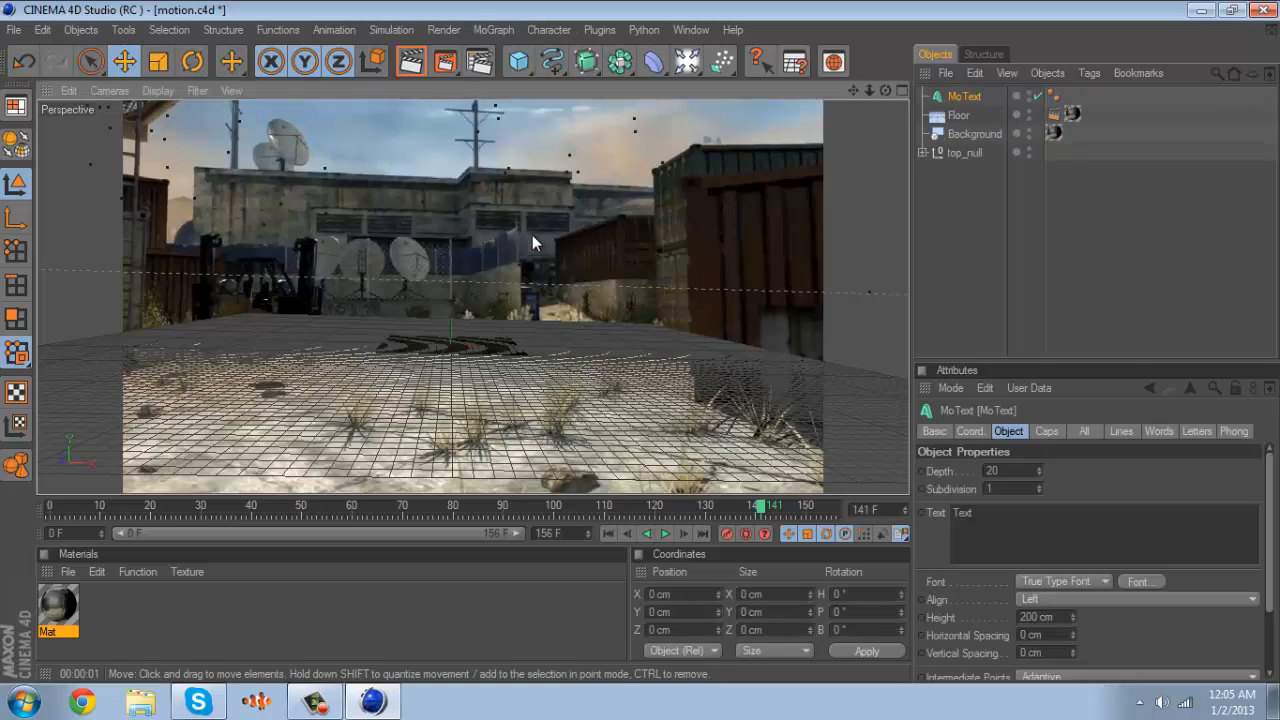
Scale the MoText object up to a text height of about 824 cm
click(532, 235)
click(158, 61)
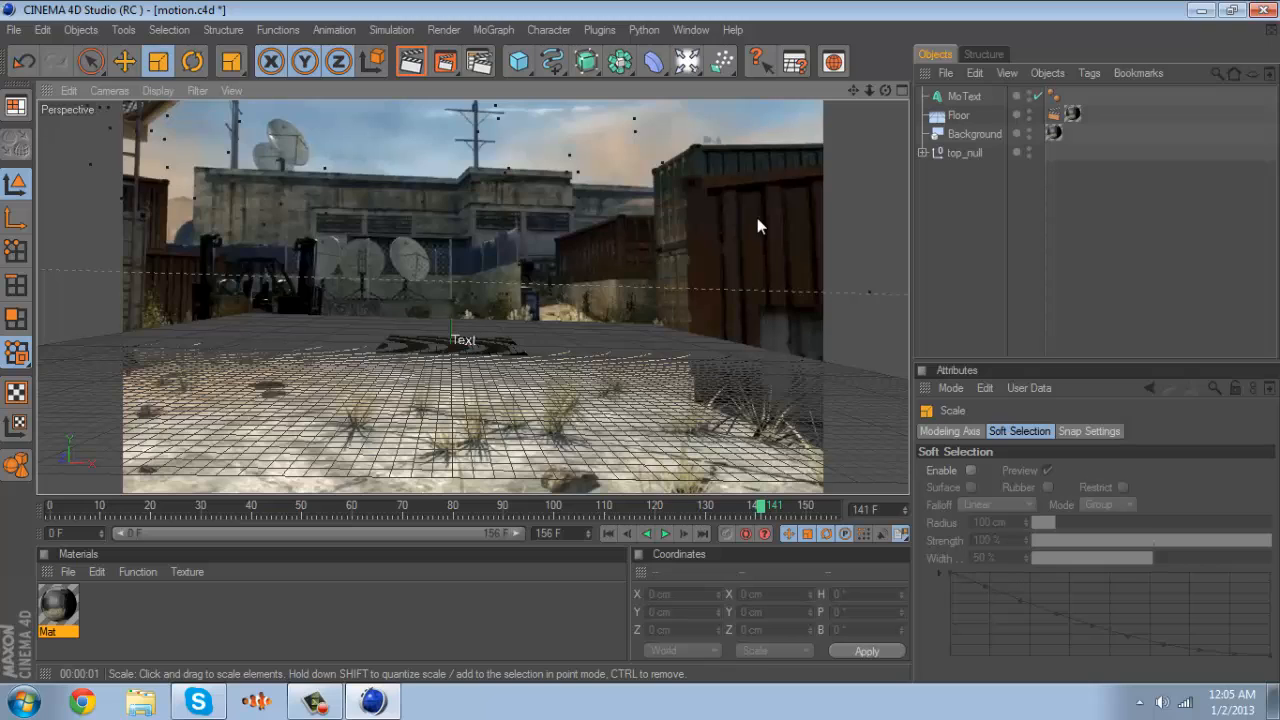
click(1004, 94)
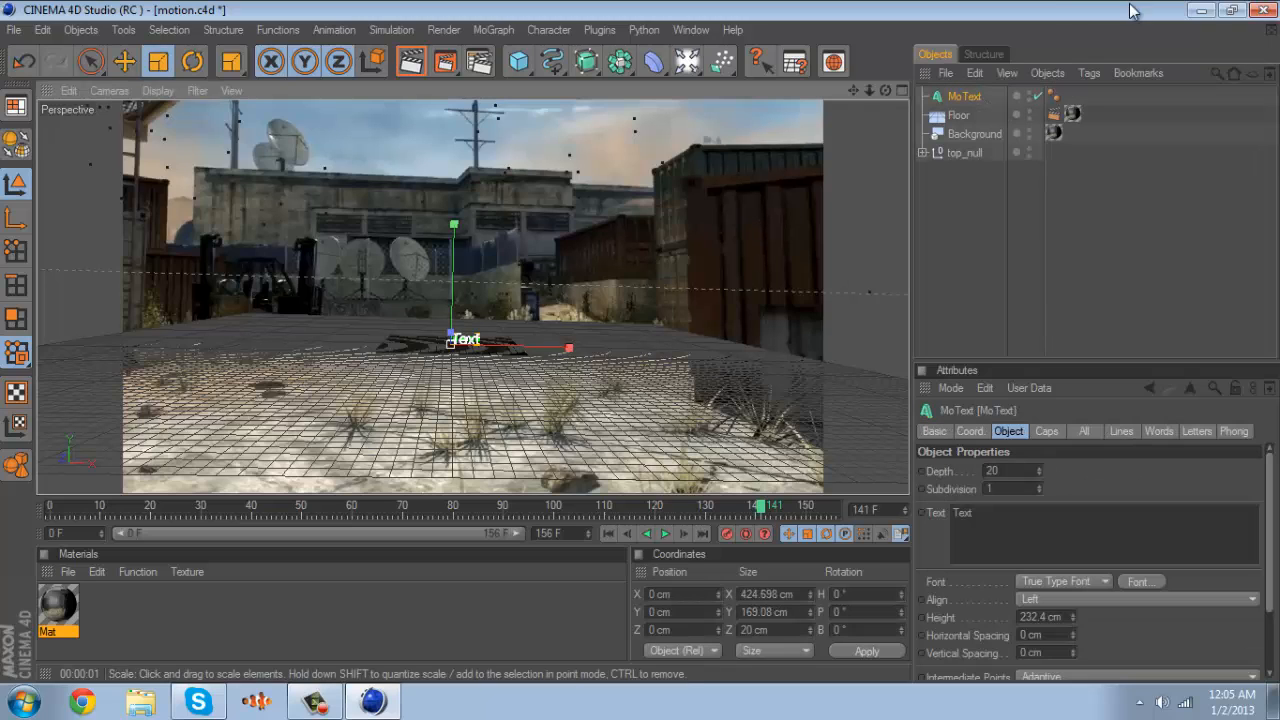
drag(1130, 5, 758, 290)
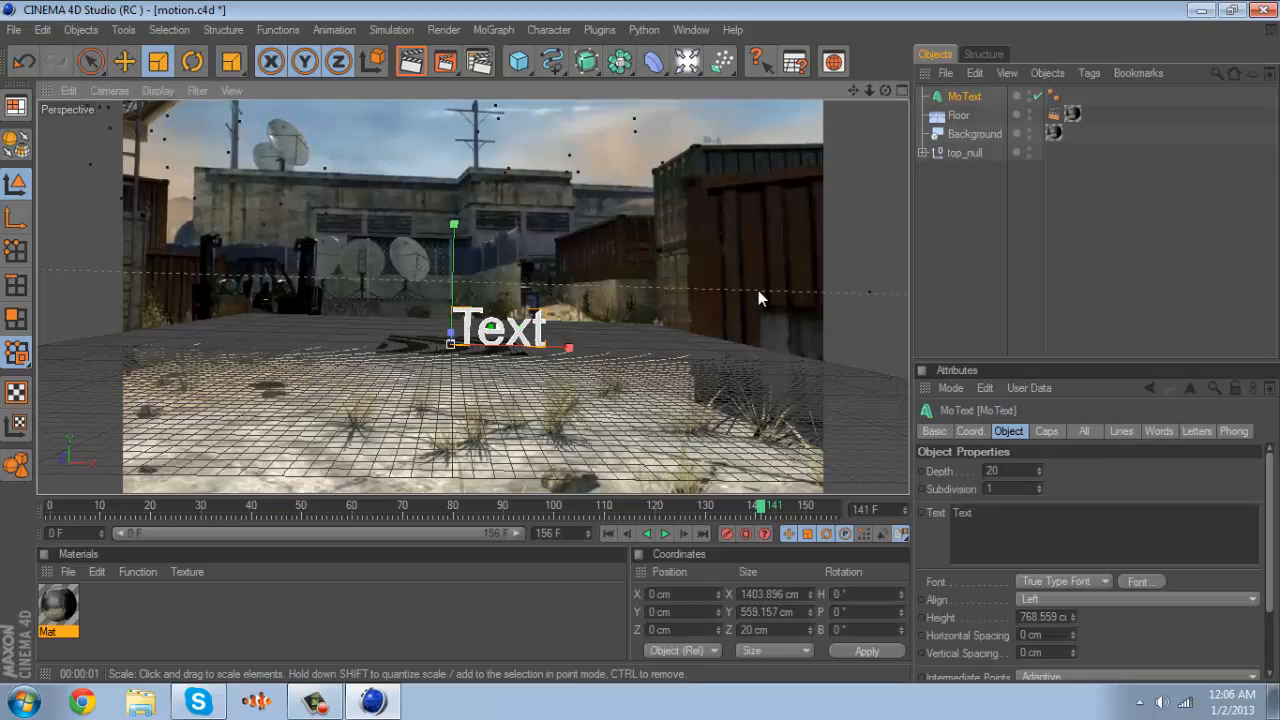
Move the MoText to about X -816 cm, Y 495 cm and rotate its bank to about -2.2°
click(122, 62)
drag(460, 266, 395, 208)
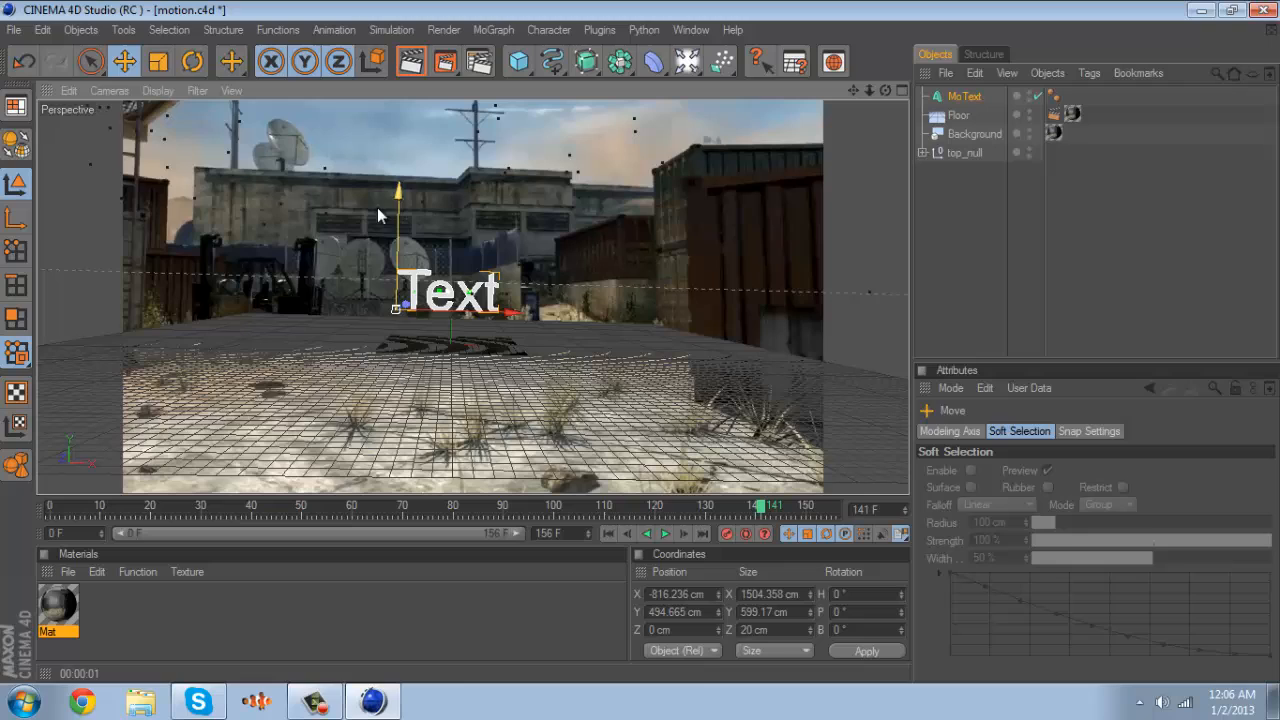
click(194, 63)
drag(425, 265, 451, 267)
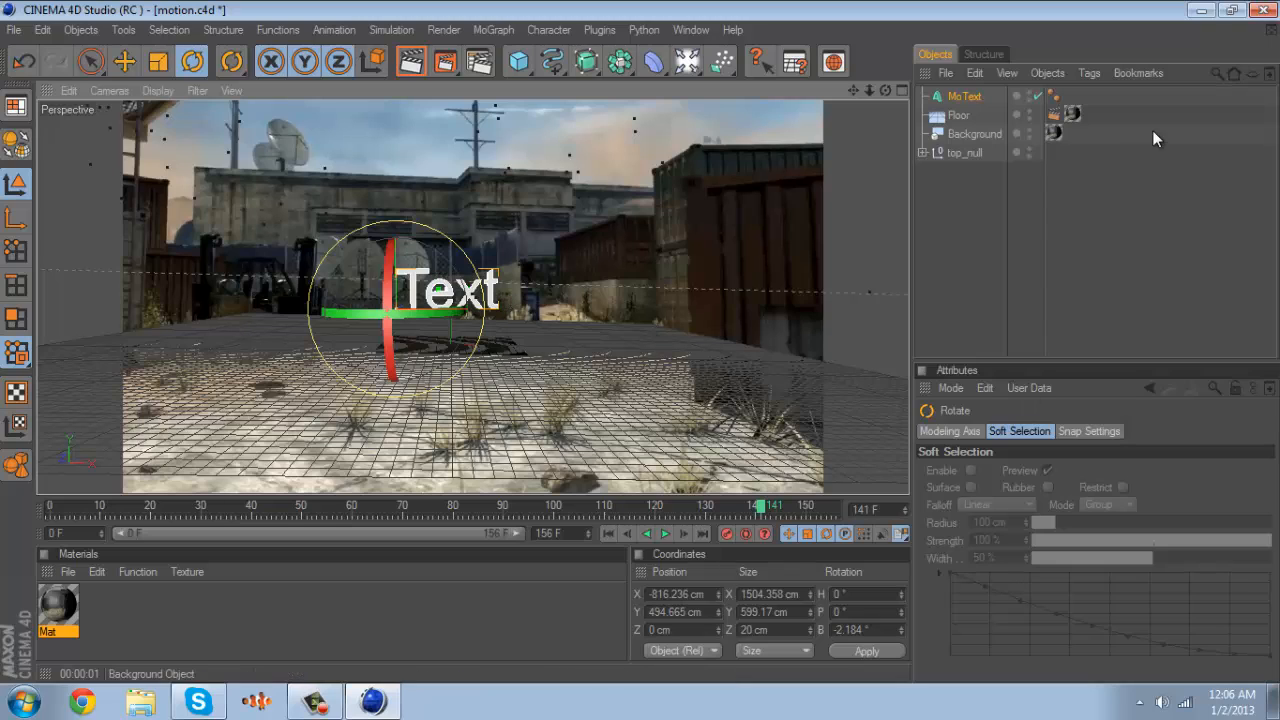
Replace the MoText object's wording with "Accre"
click(963, 96)
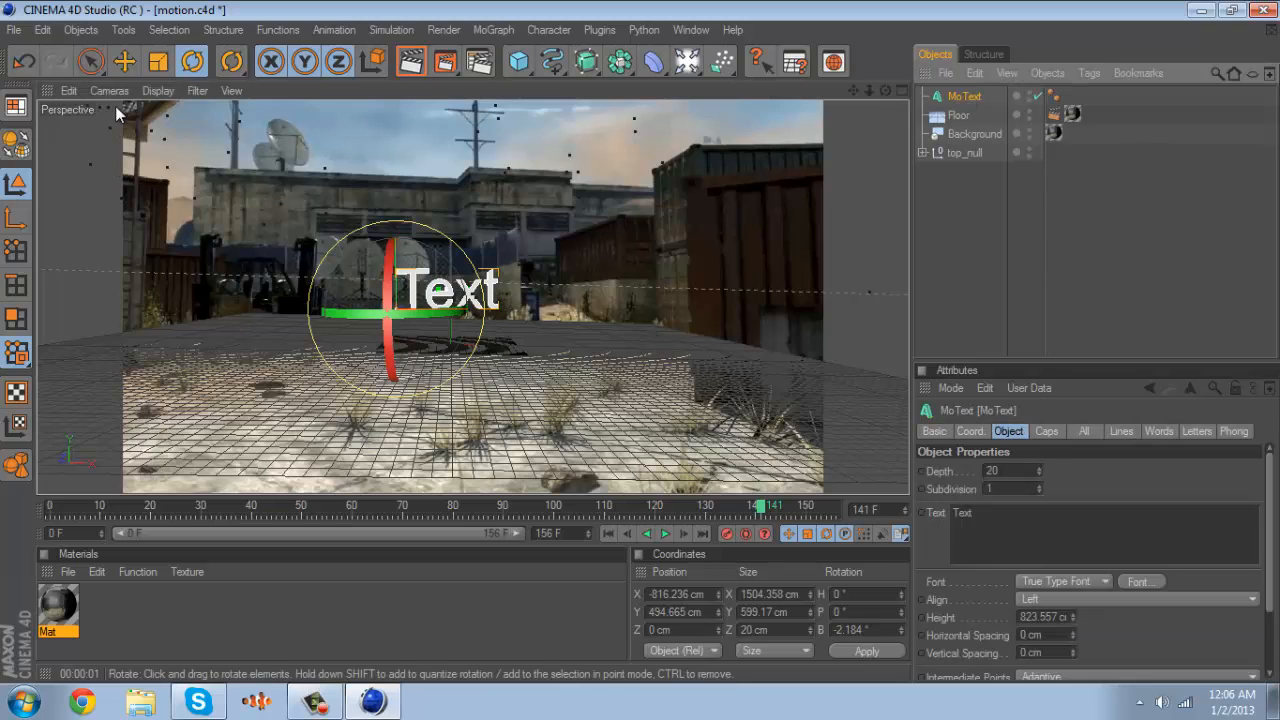
click(121, 64)
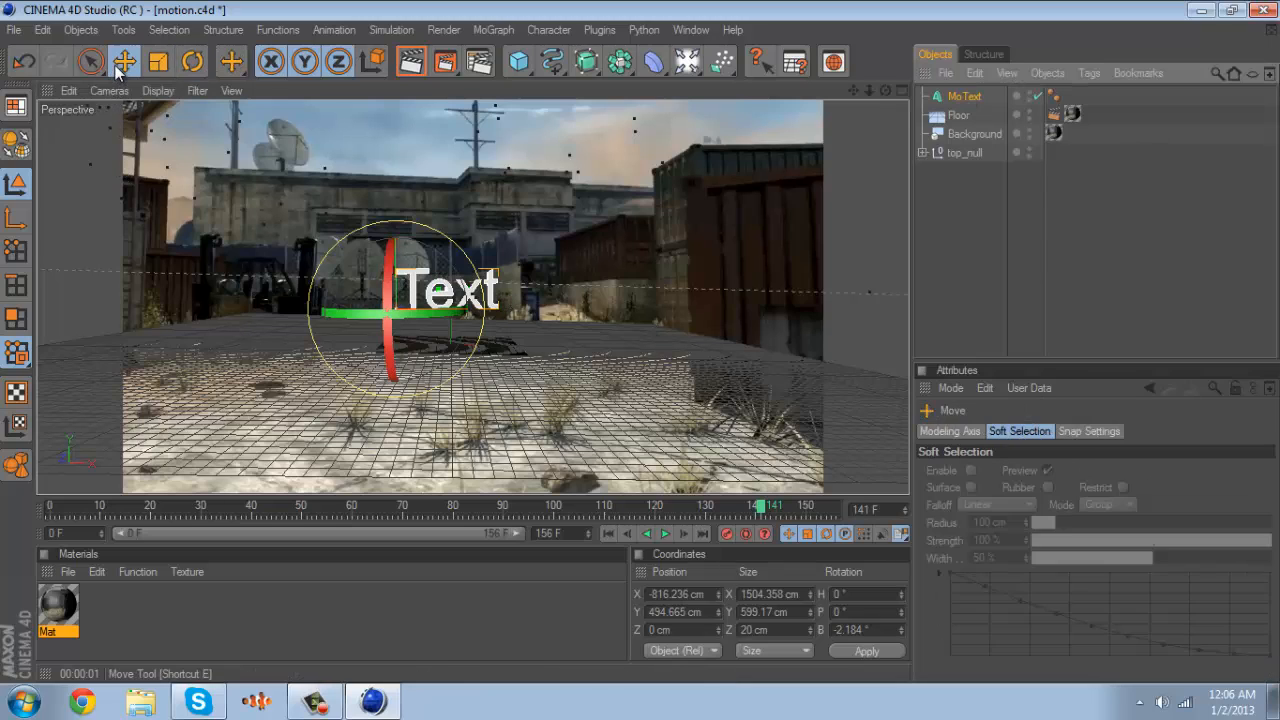
click(968, 94)
click(1000, 515)
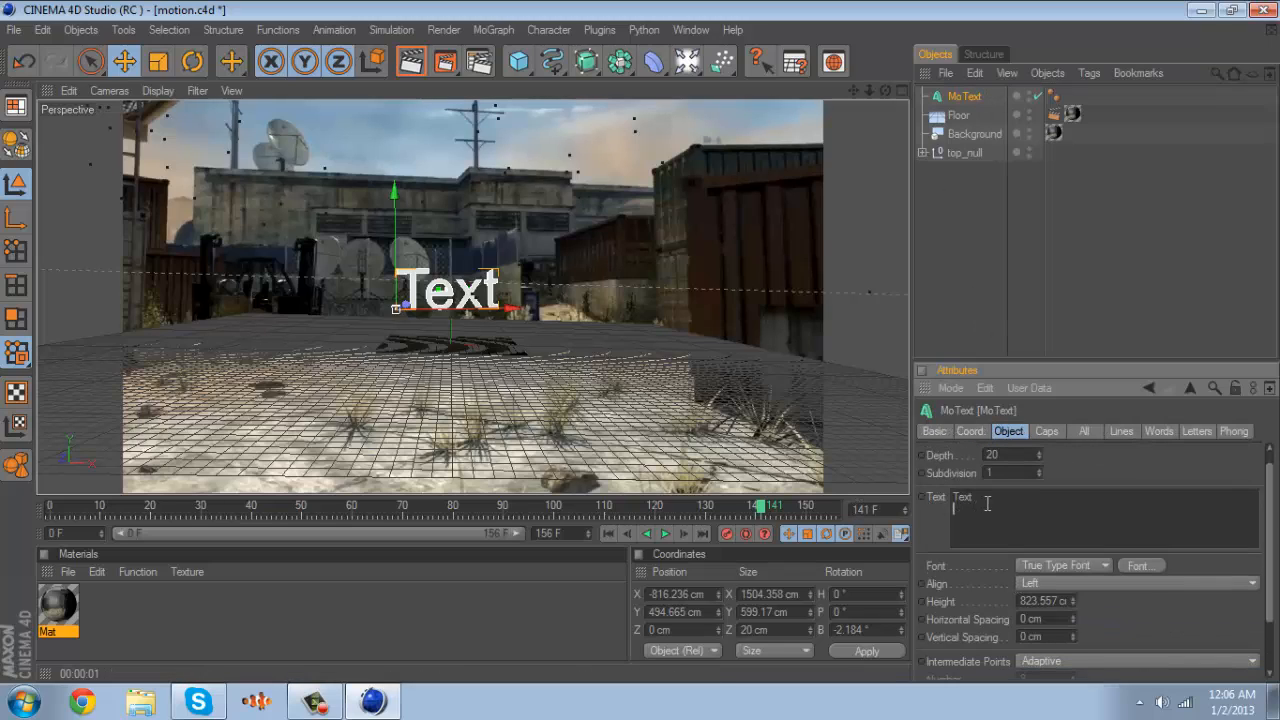
key(ctrl+a)
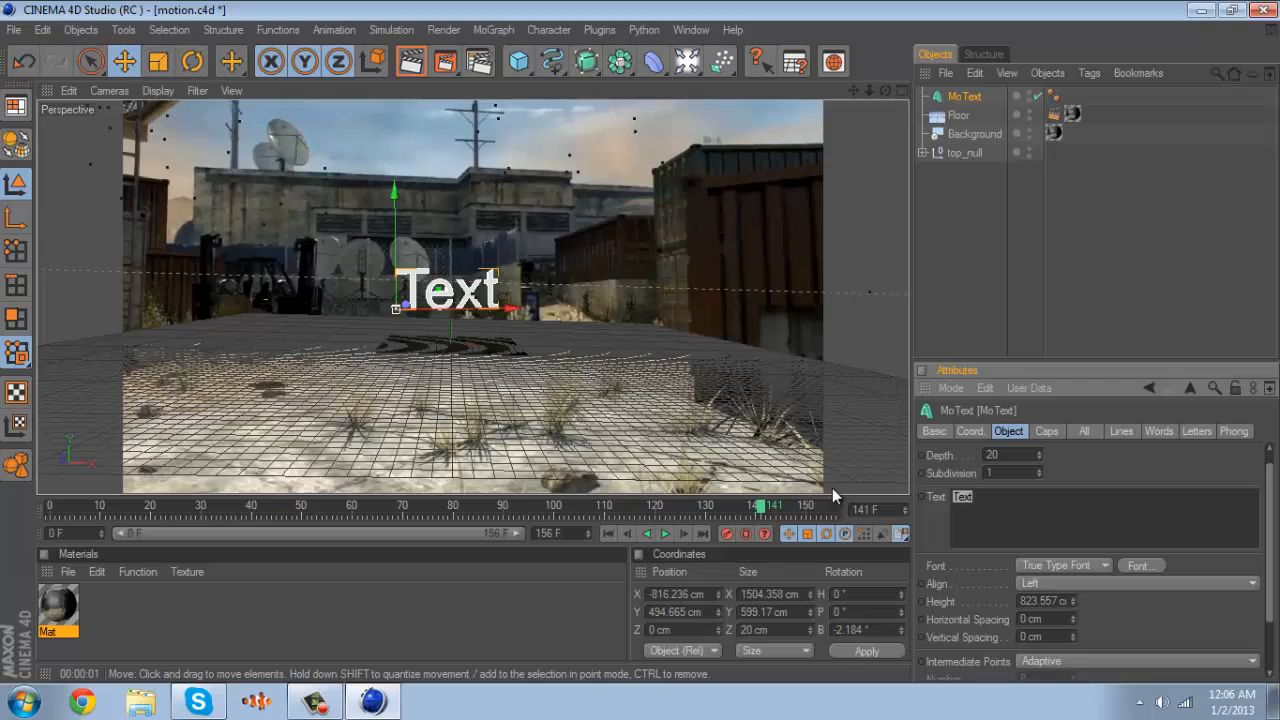
click(832, 488)
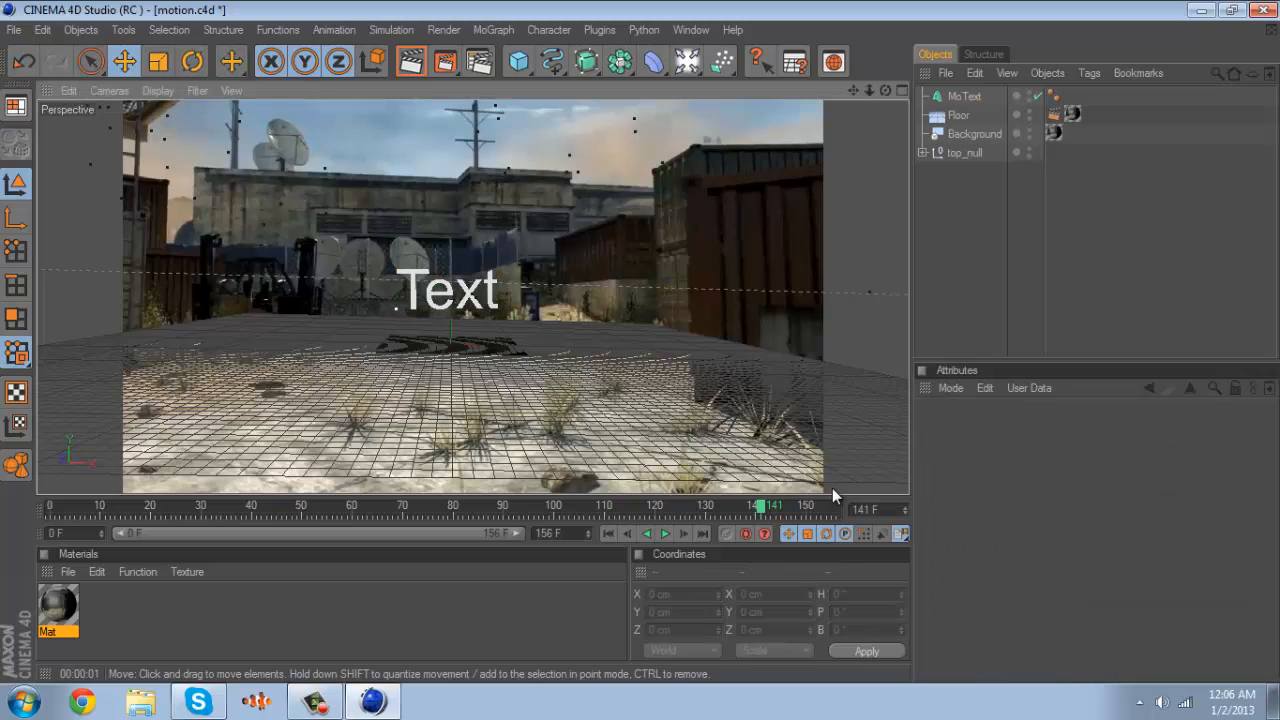
click(968, 96)
click(920, 512)
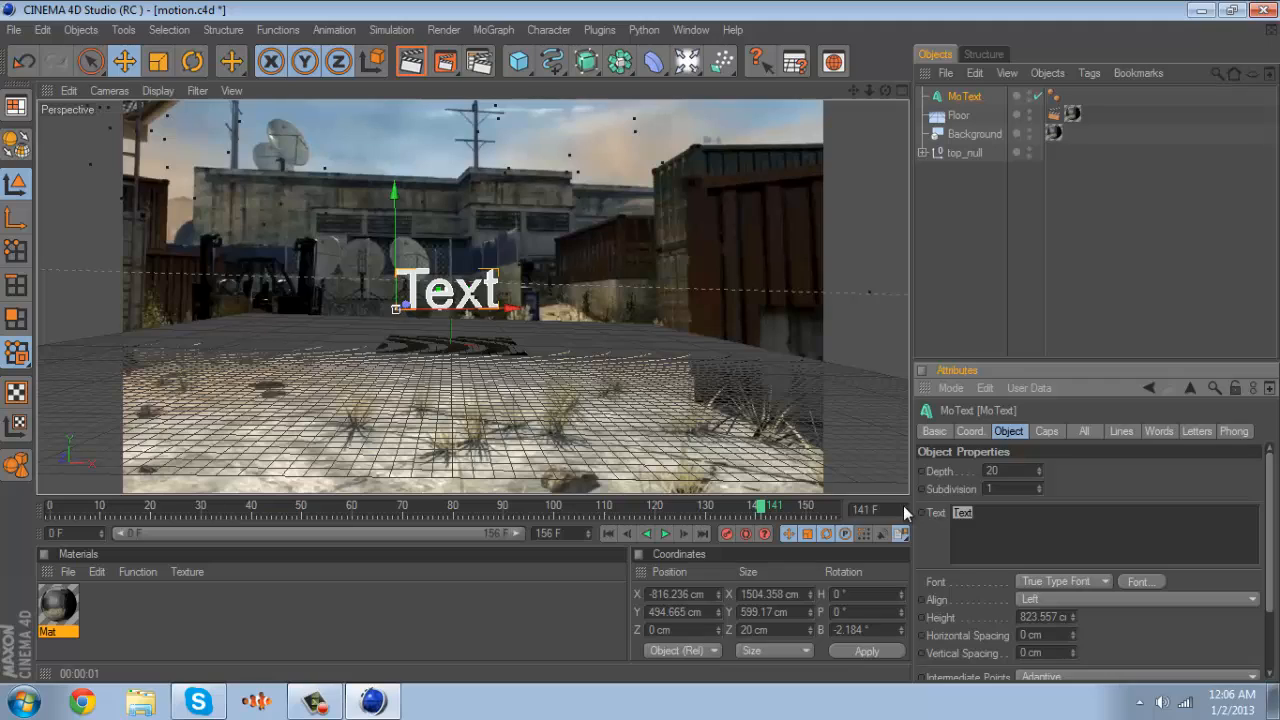
text(Accre)
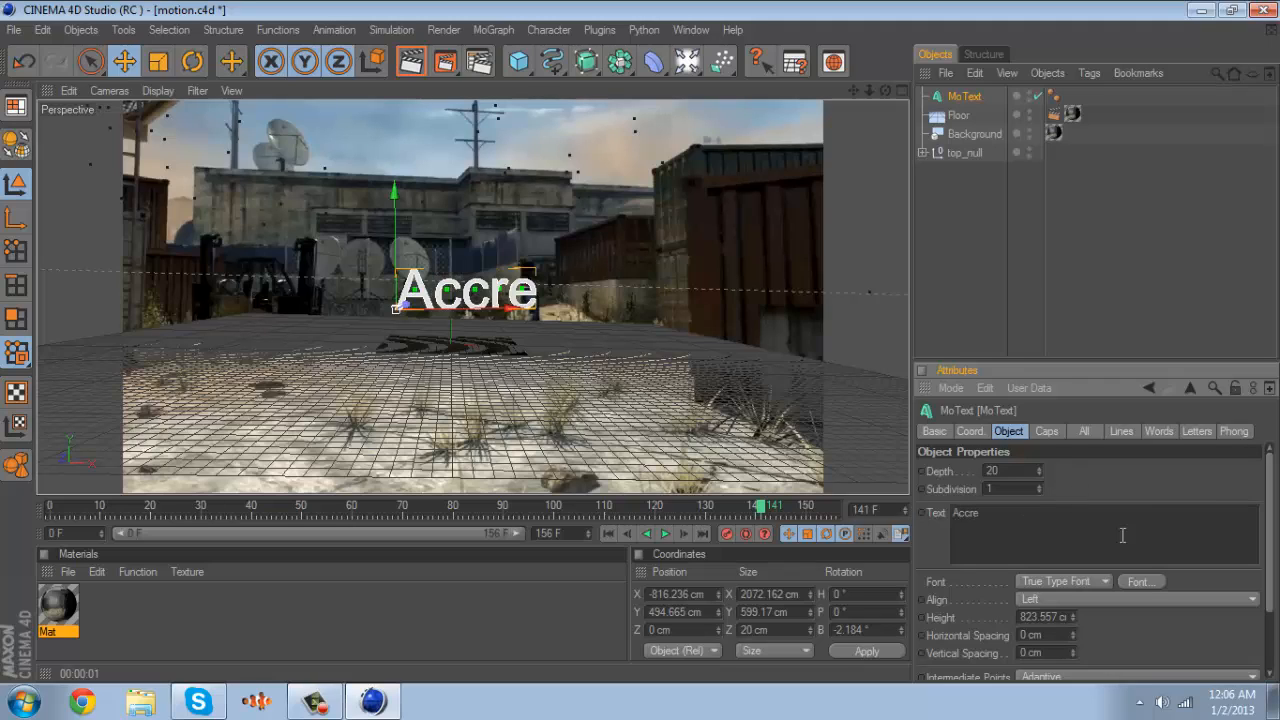
Change the MoText object's font to Hemi Head 426
click(1139, 581)
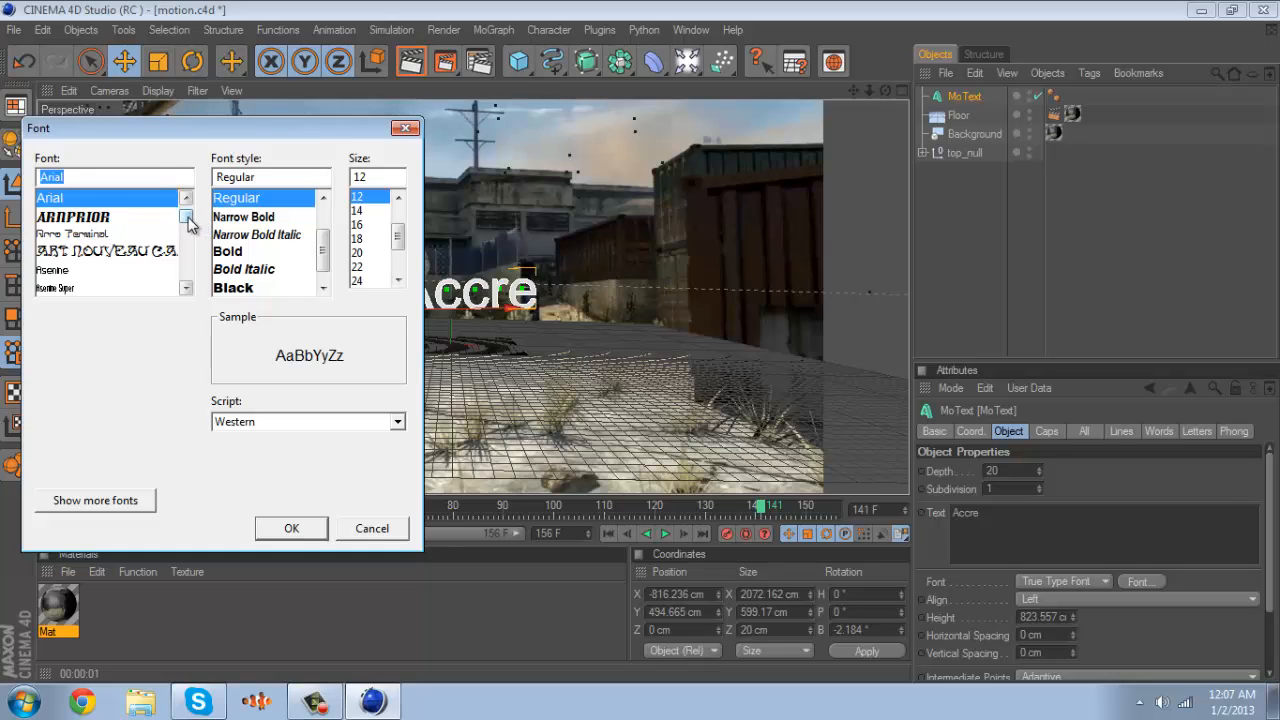
drag(187, 218, 186, 262)
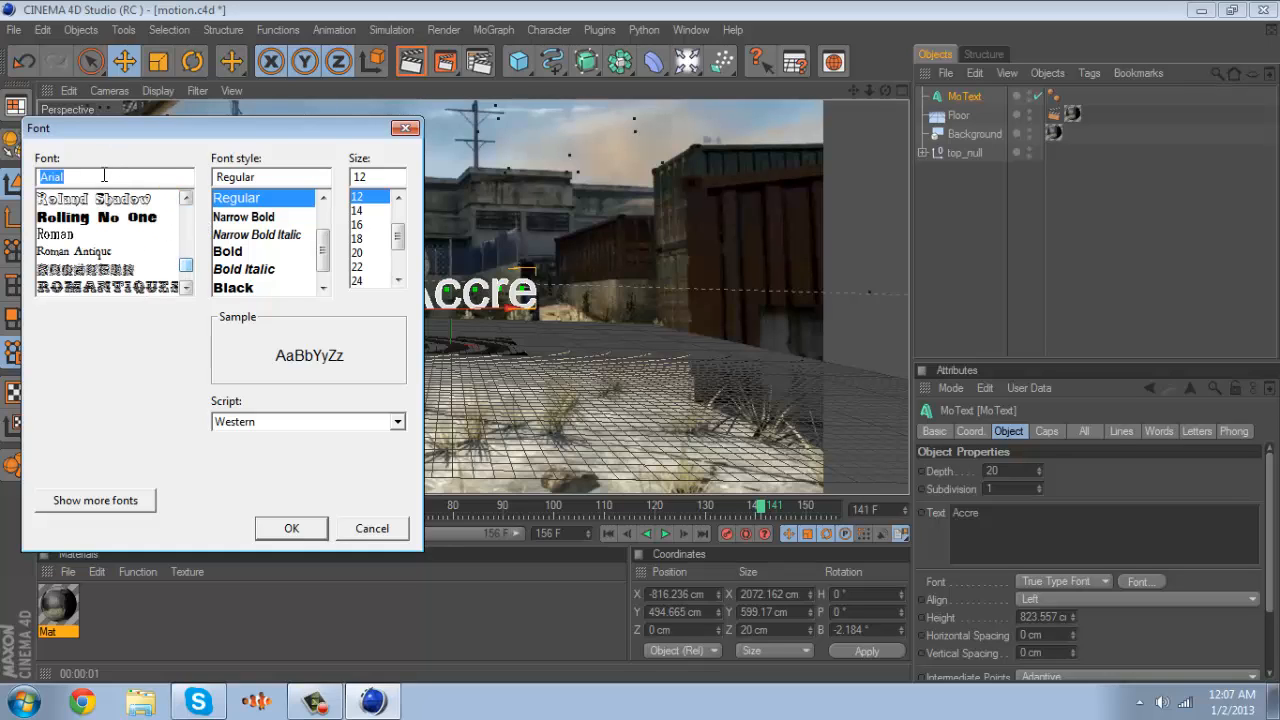
text(hemi)
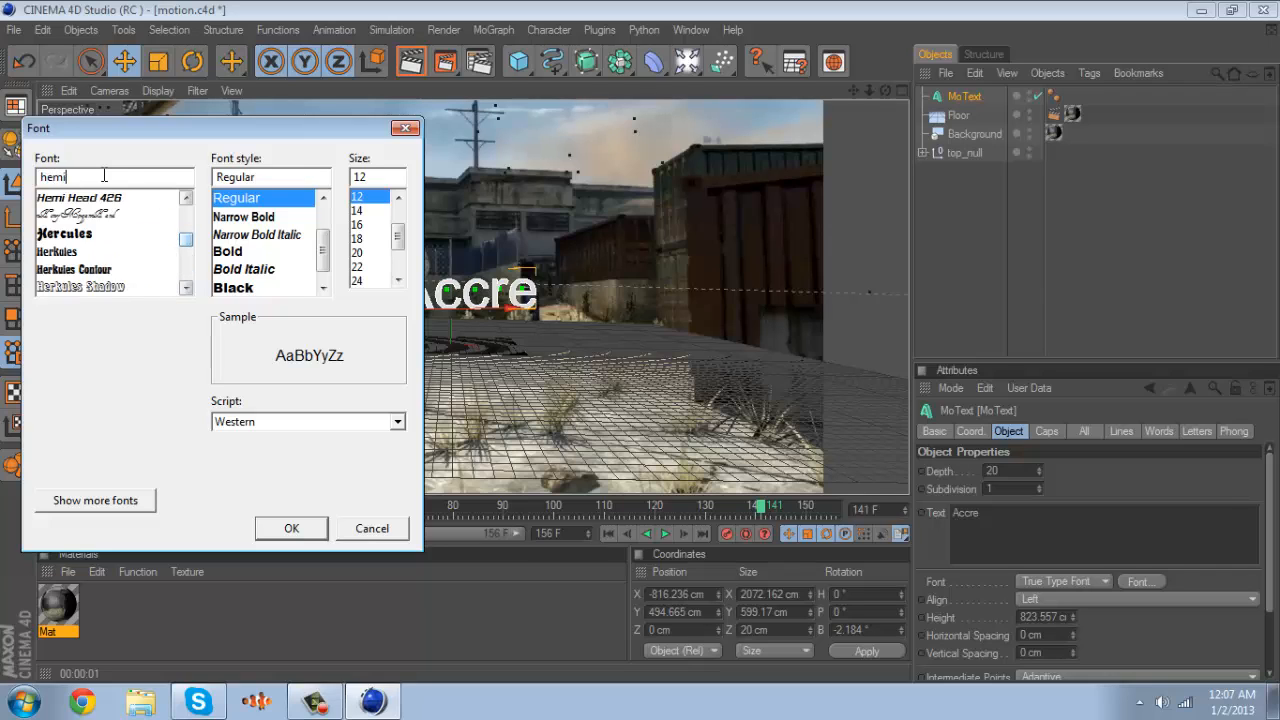
key(Return)
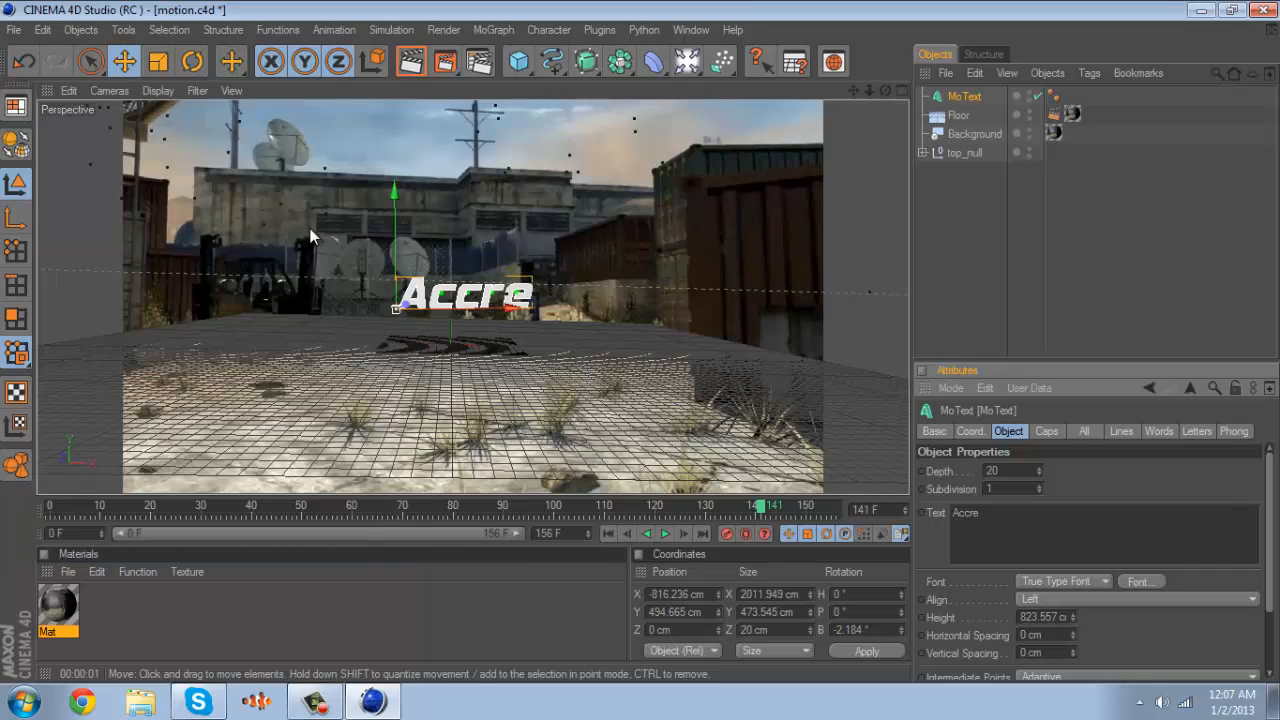
Shift the MoText along its X axis to about X -1090 cm and set its extrusion depth to 132
drag(445, 318, 425, 318)
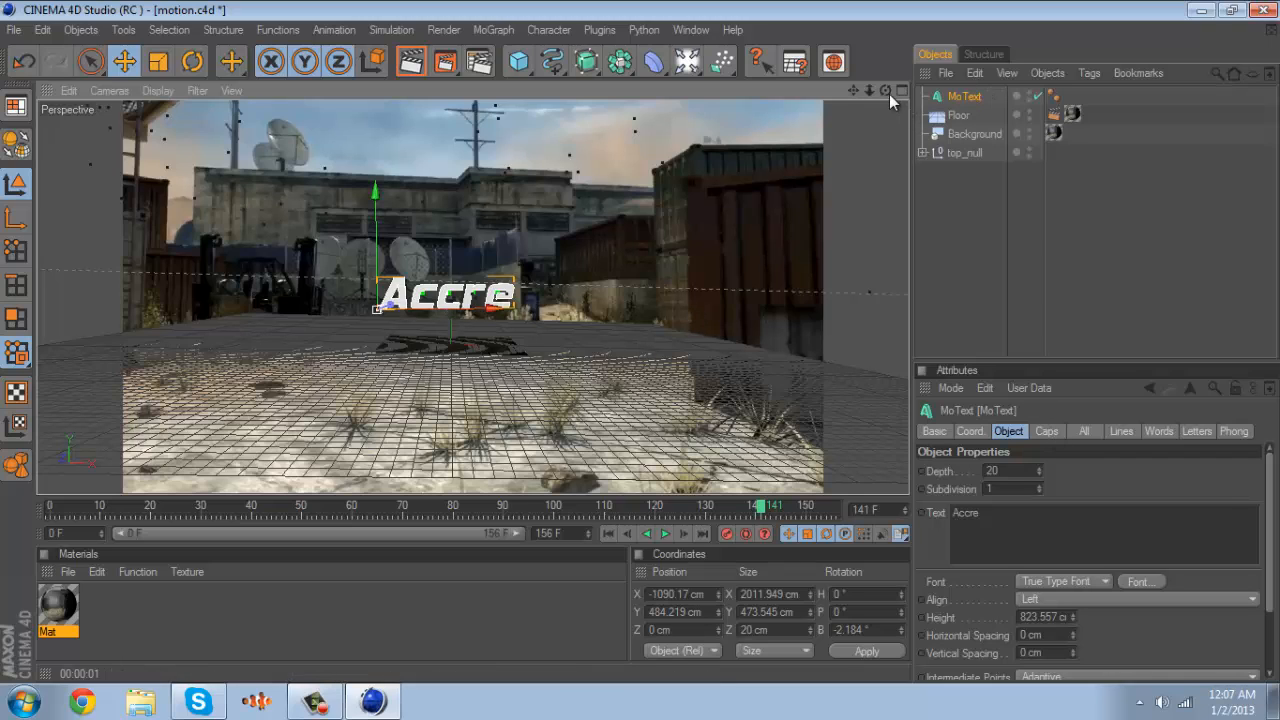
alt+drag(676, 344, 643, 340)
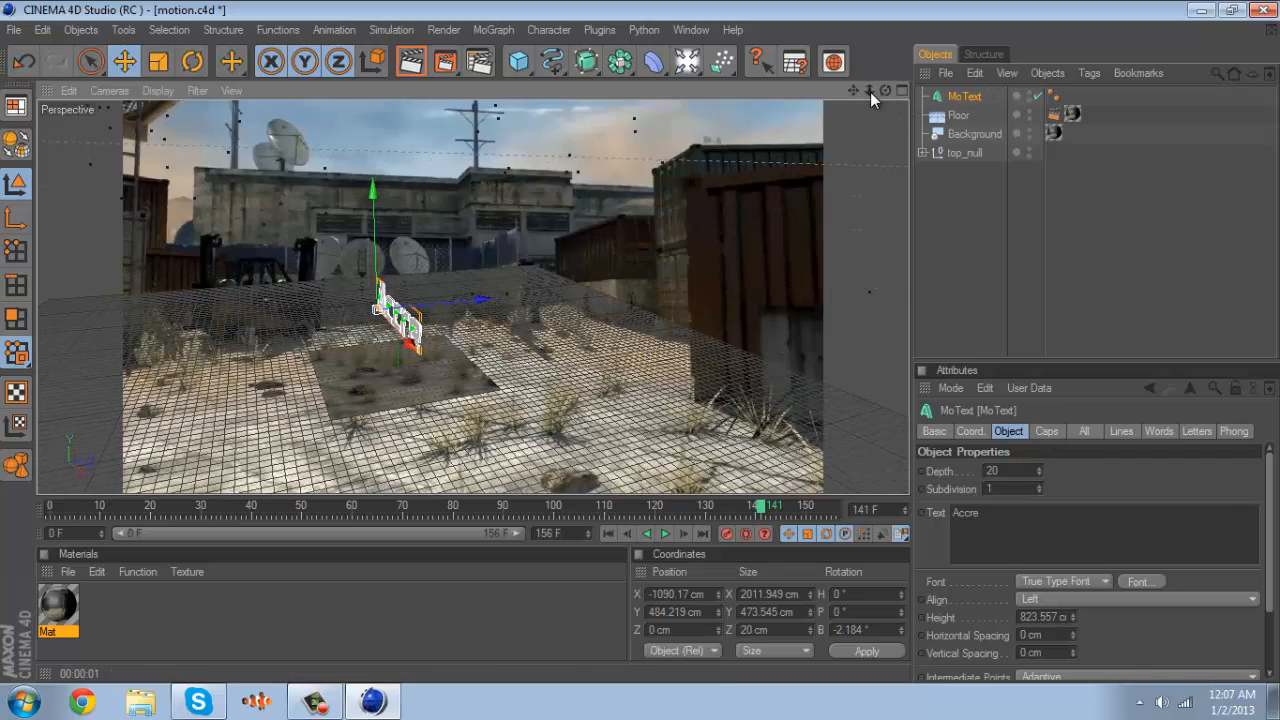
drag(870, 92, 637, 334)
drag(854, 90, 652, 346)
mouse_move(1040, 470)
mouse_down()
mouse_move(1037, 234)
mouse_move(1047, 483)
mouse_up()
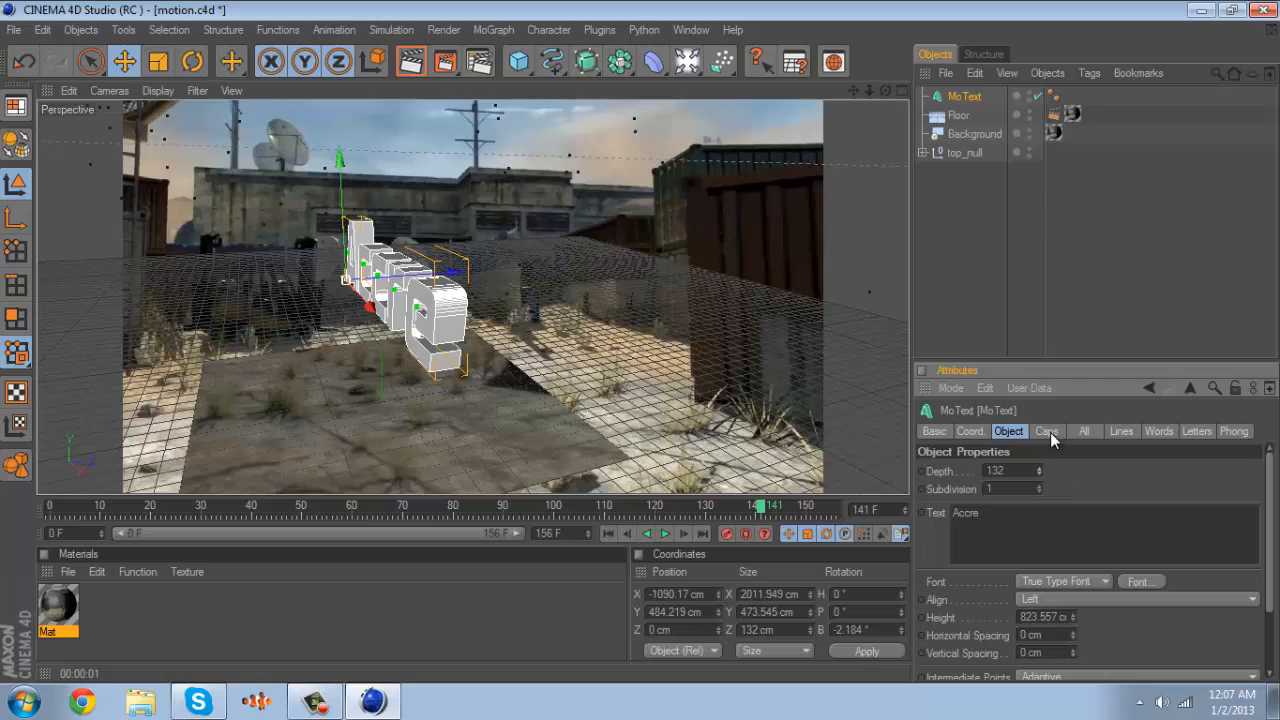
Set both the start and end caps of the MoText to Fillet Cap with a radius of about 15.6 cm
click(1048, 431)
click(1046, 471)
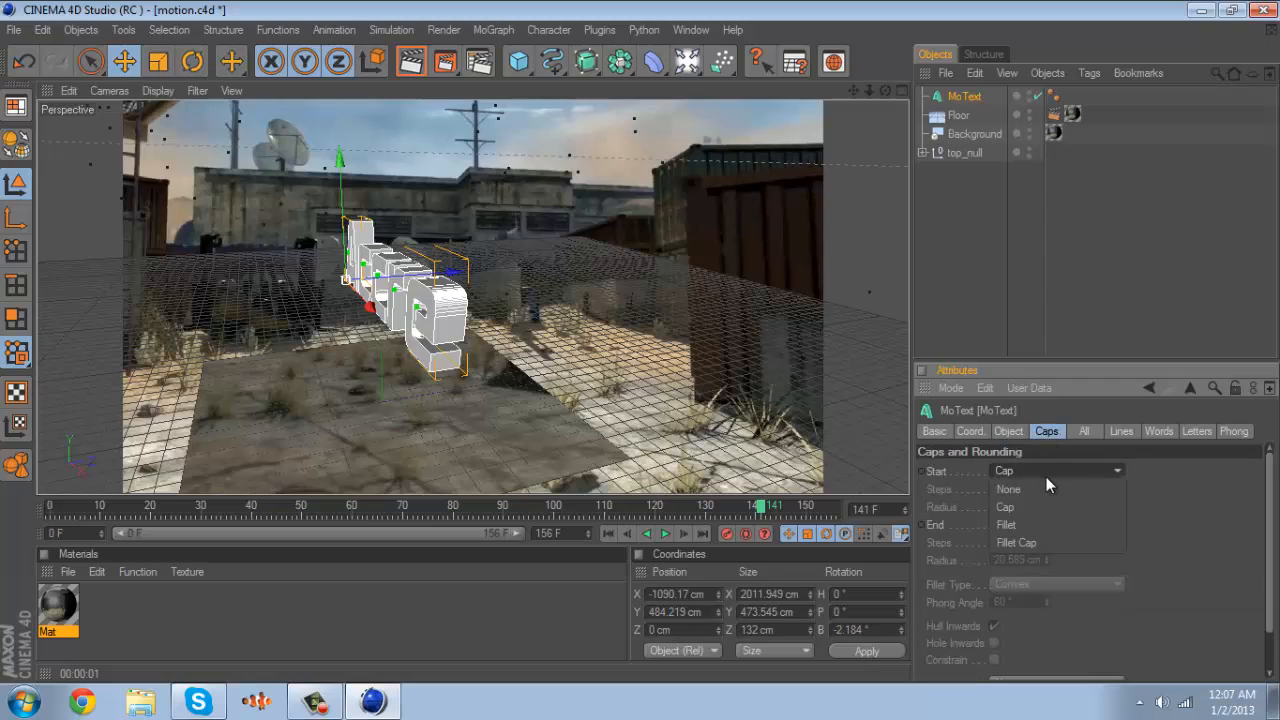
click(1042, 540)
drag(1049, 512, 1047, 511)
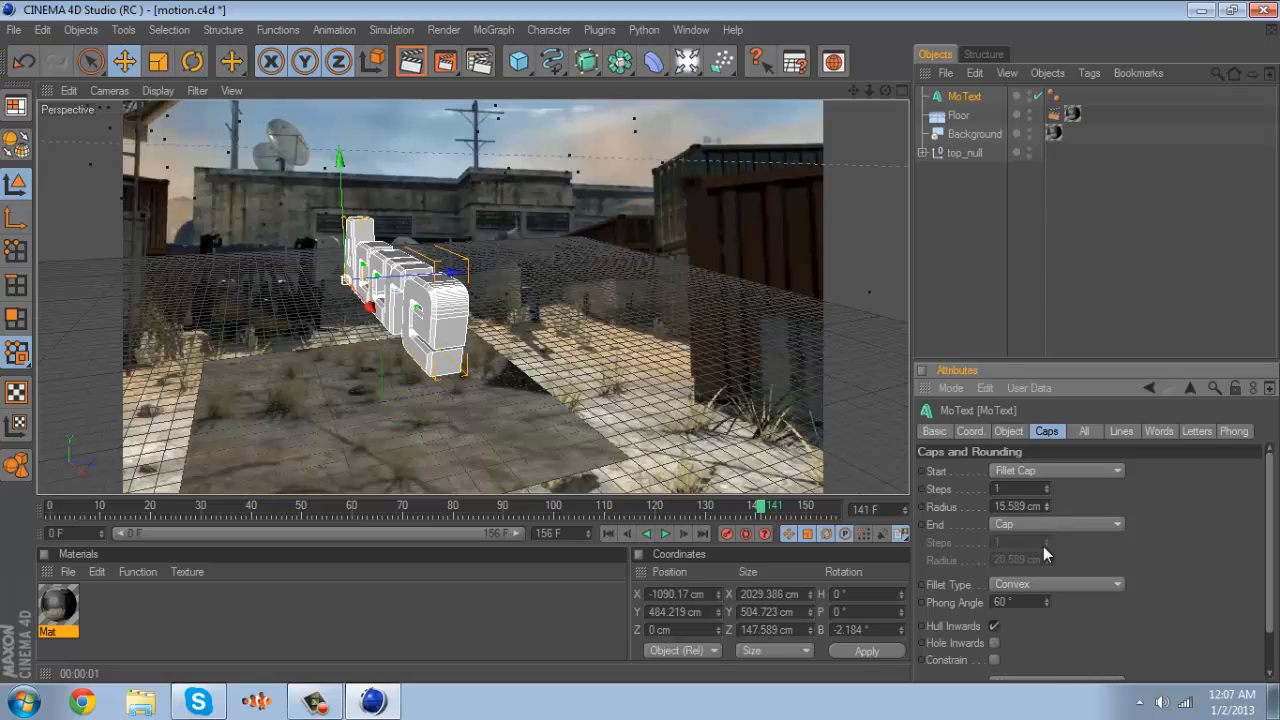
click(1043, 526)
click(1046, 596)
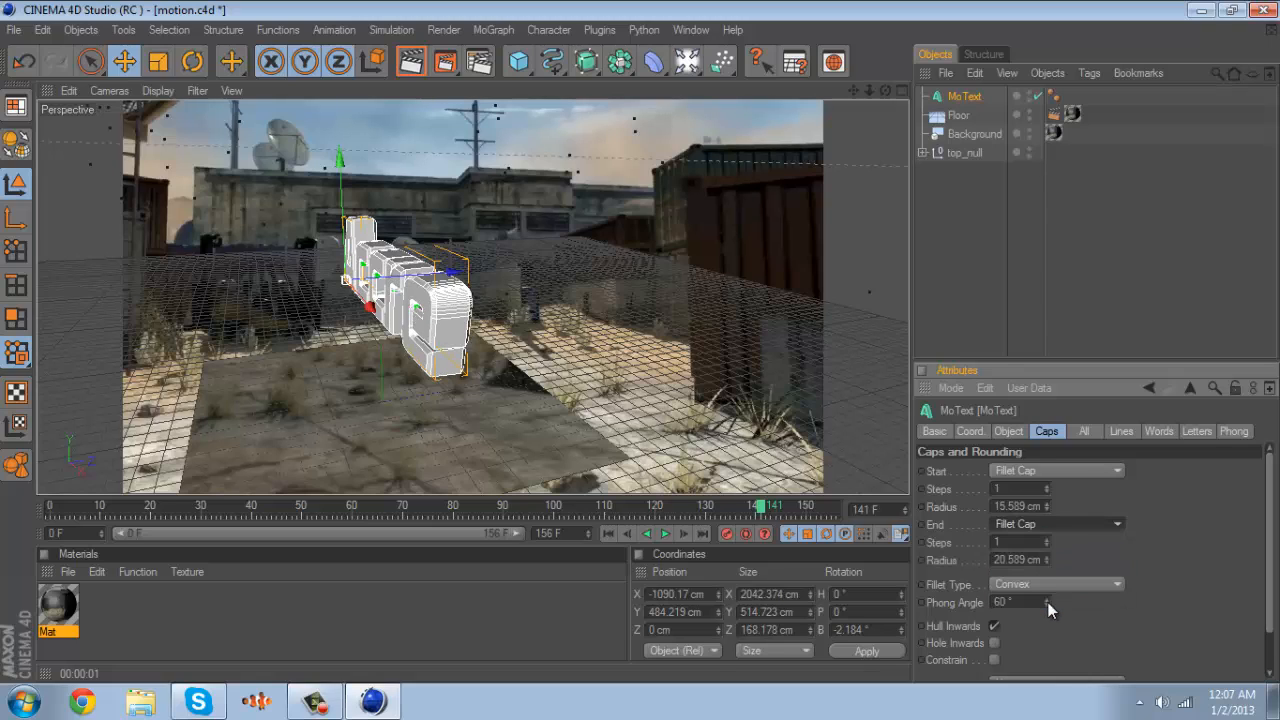
drag(1046, 561, 1046, 561)
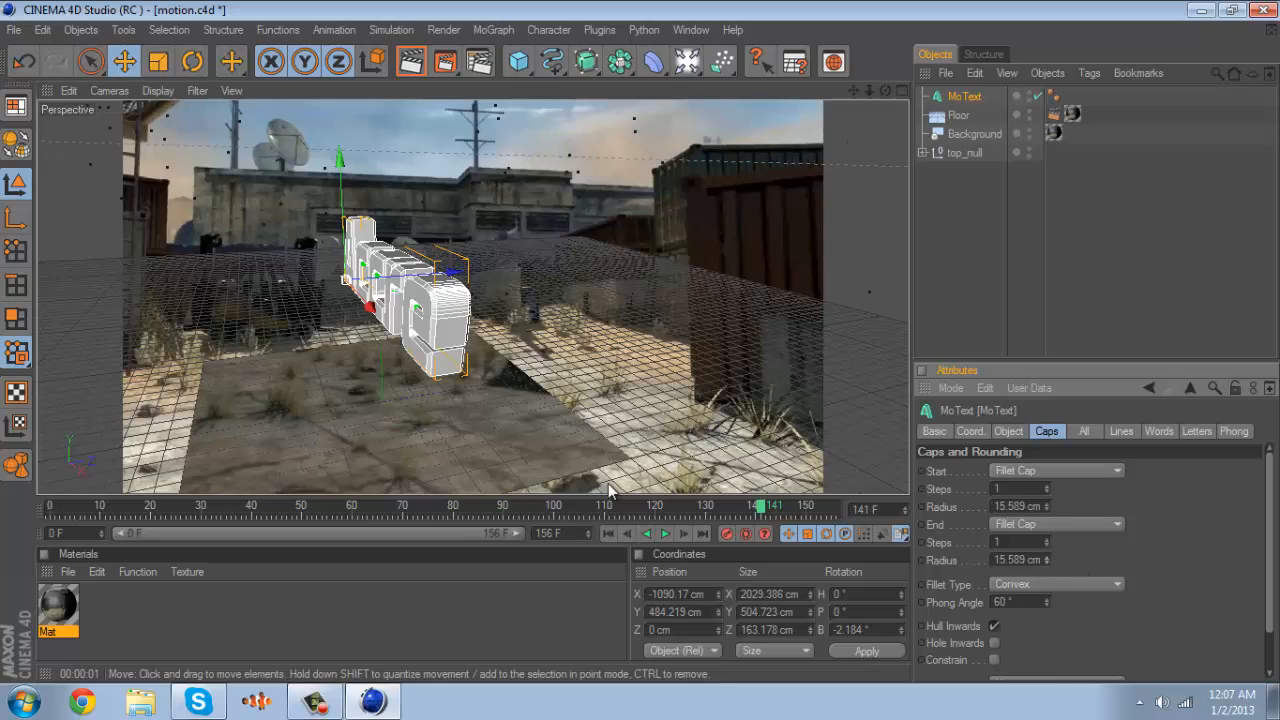
At frame 145, scale the MoText up to about 4030 cm wide and move it to about X -1671 cm
drag(466, 511, 816, 505)
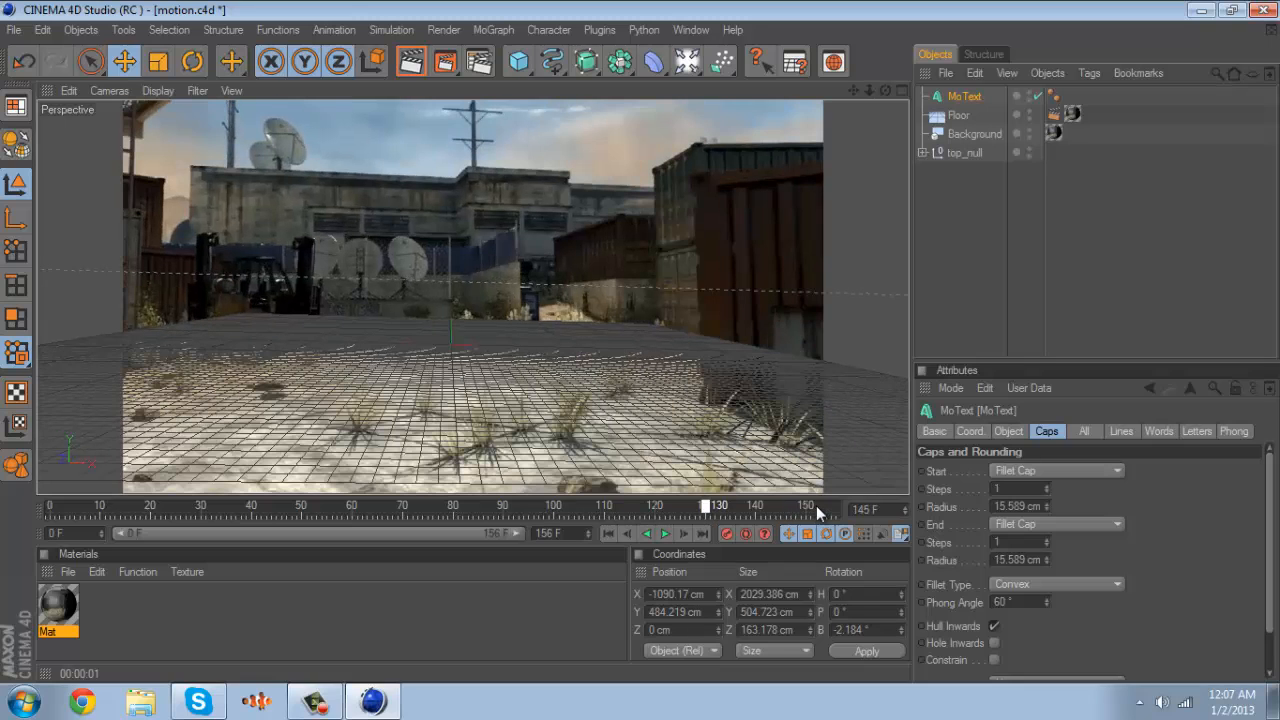
click(152, 60)
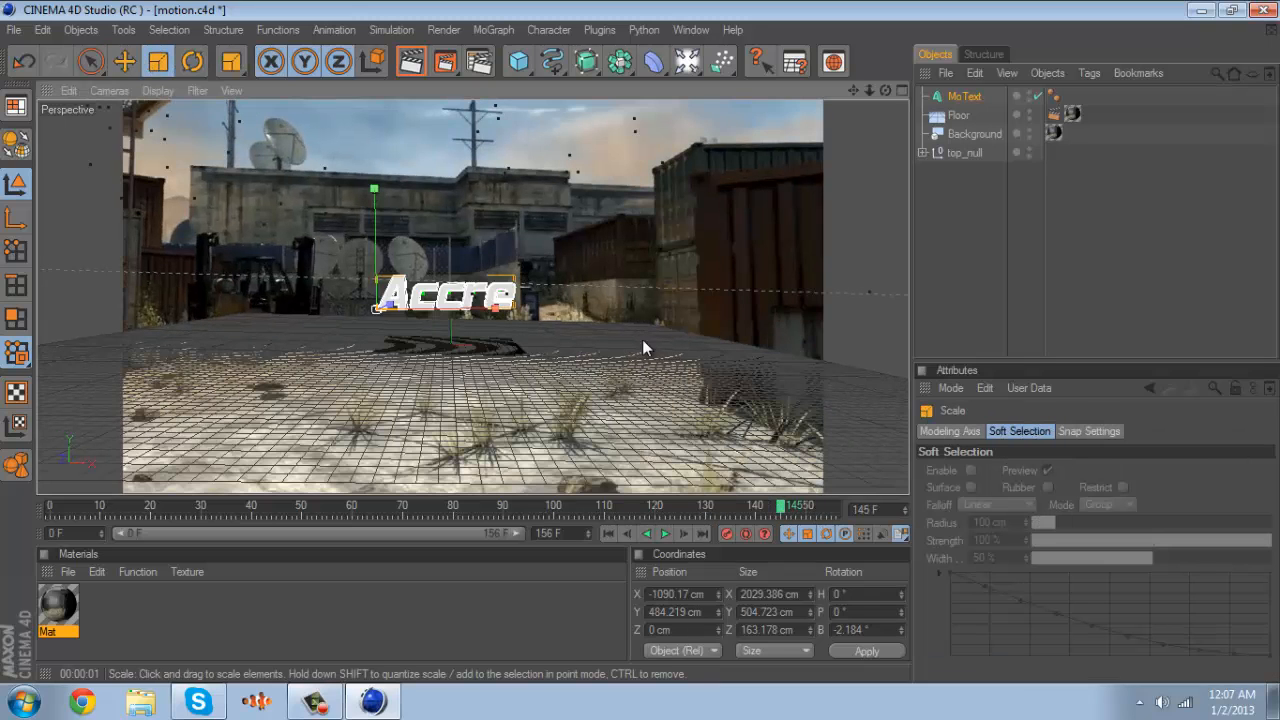
drag(642, 339, 1031, 229)
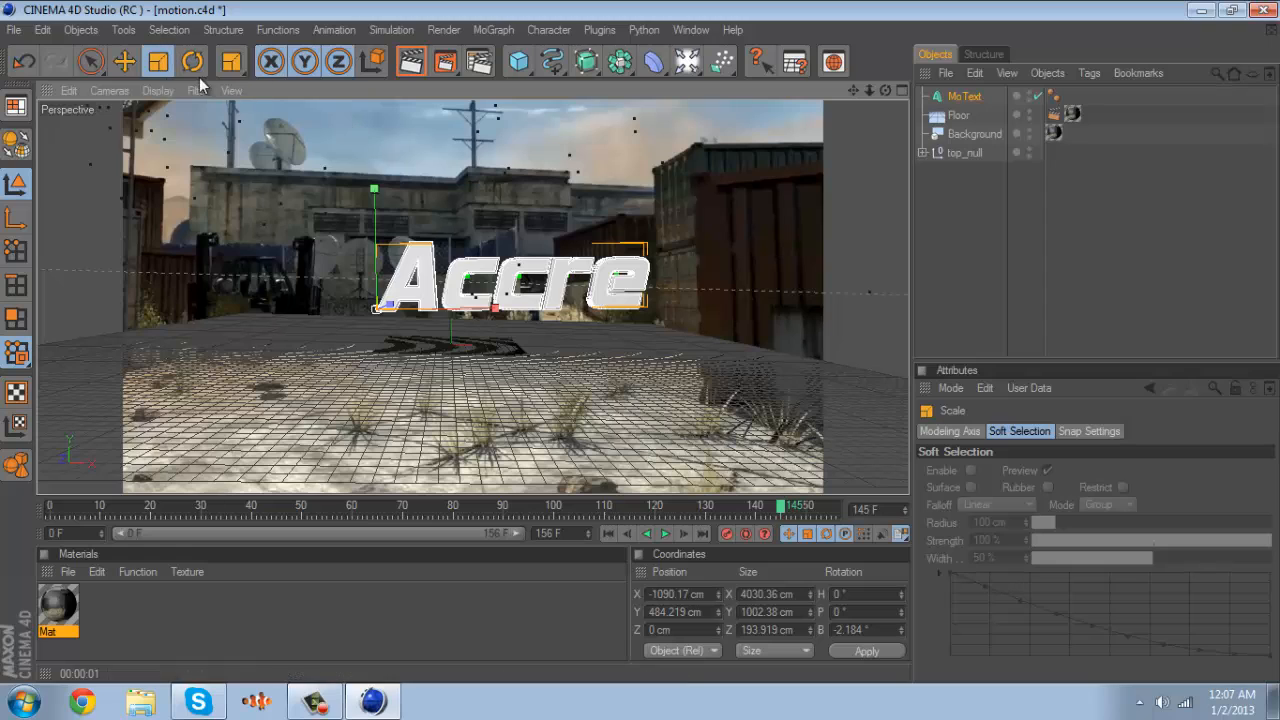
click(124, 61)
drag(487, 309, 446, 310)
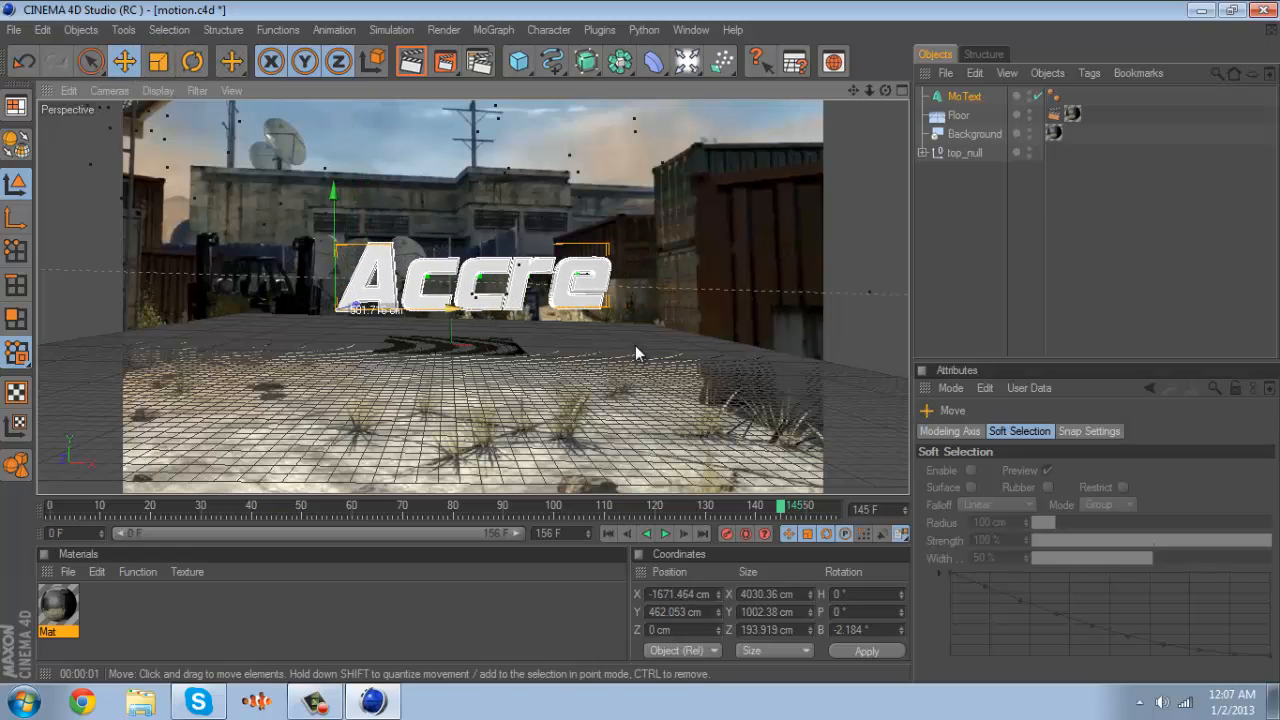
Check the text from frame 0 to frame 123 and move it to about X -2884 cm, Y 1047 cm
click(48, 505)
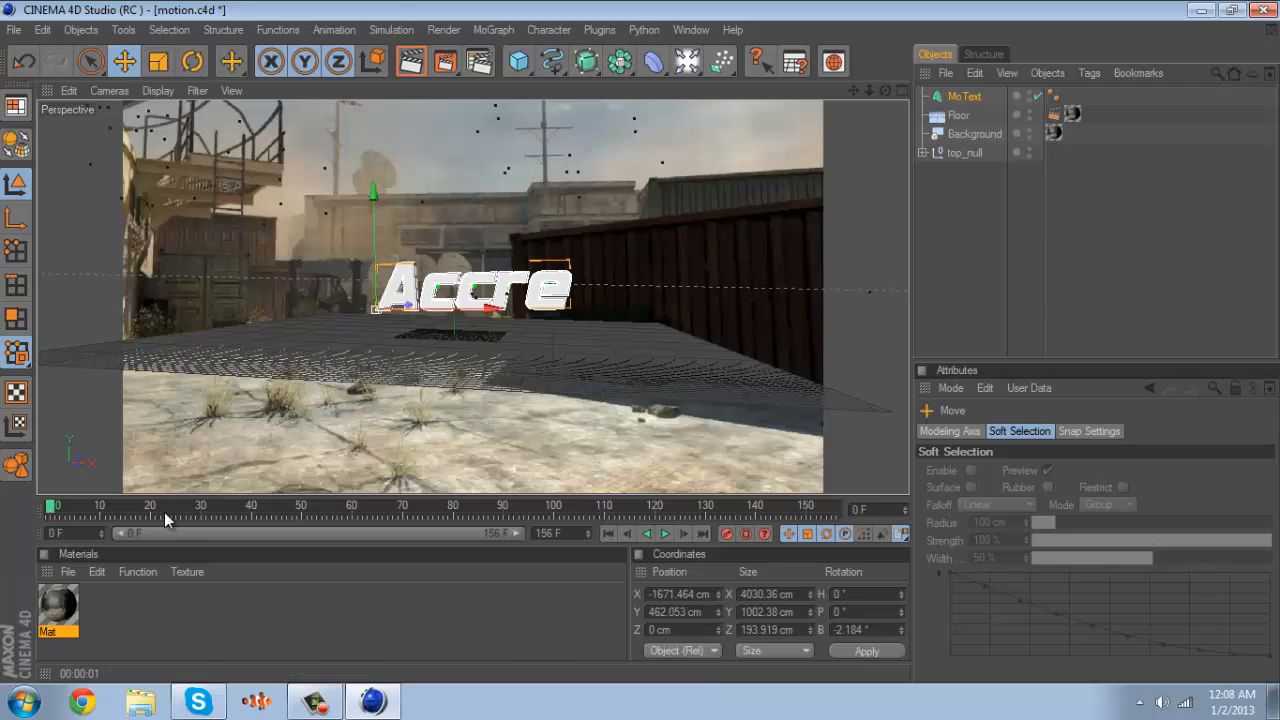
drag(83, 505, 670, 506)
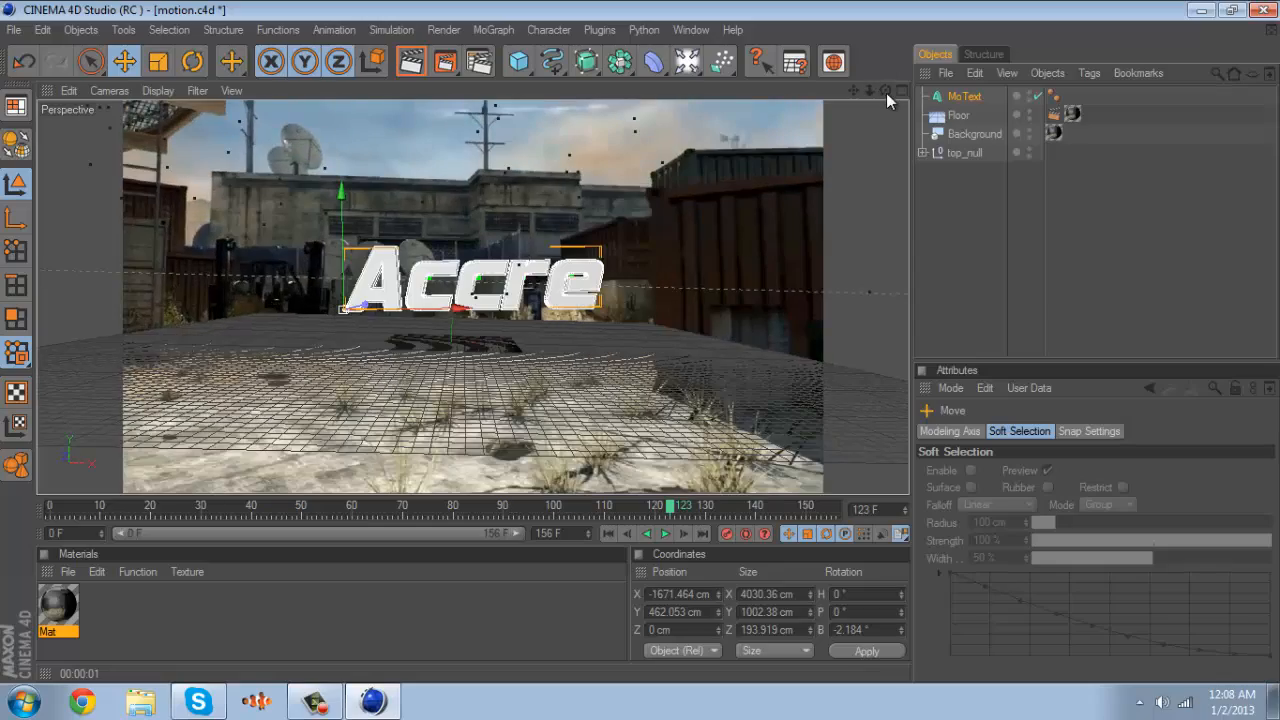
drag(886, 91, 673, 123)
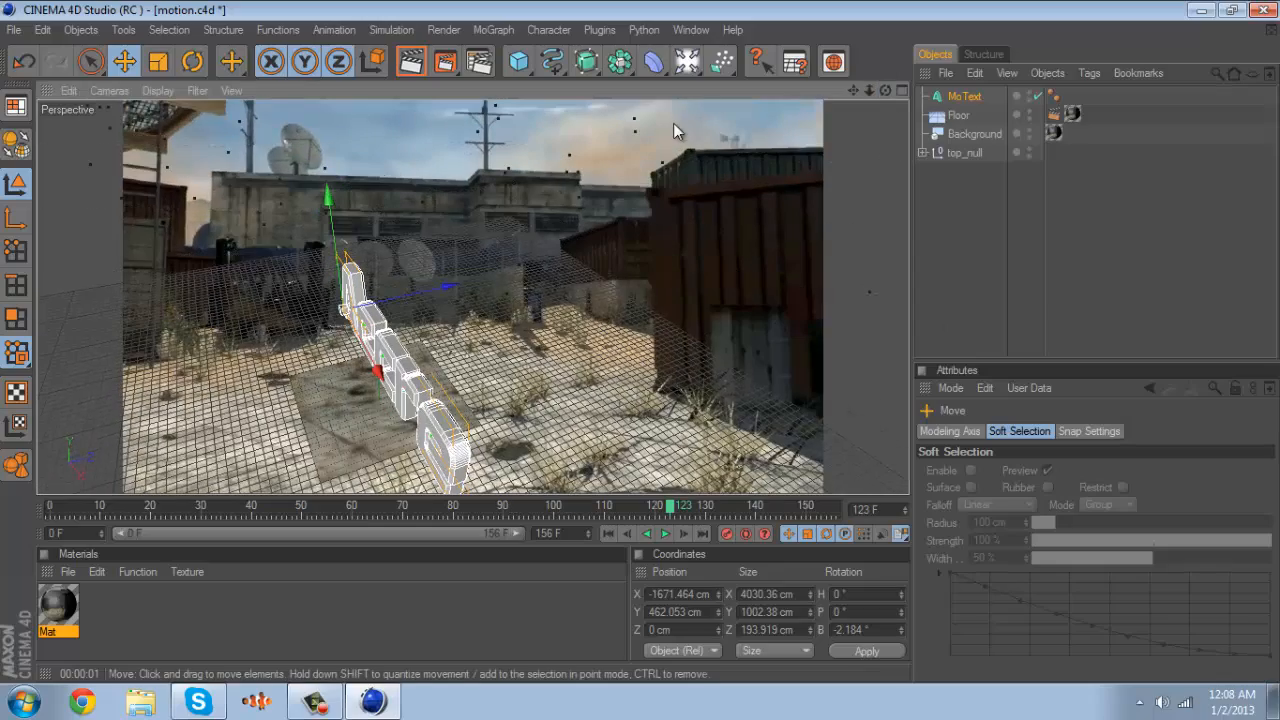
drag(327, 198, 323, 158)
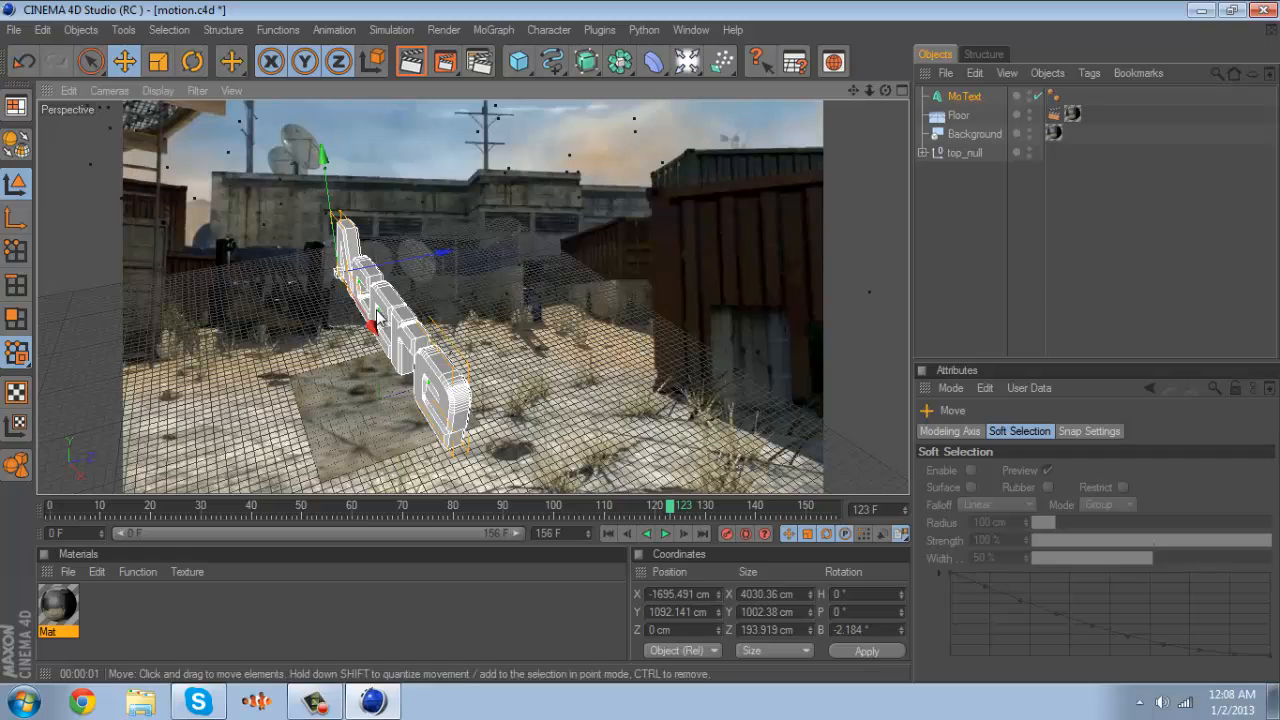
drag(373, 325, 349, 291)
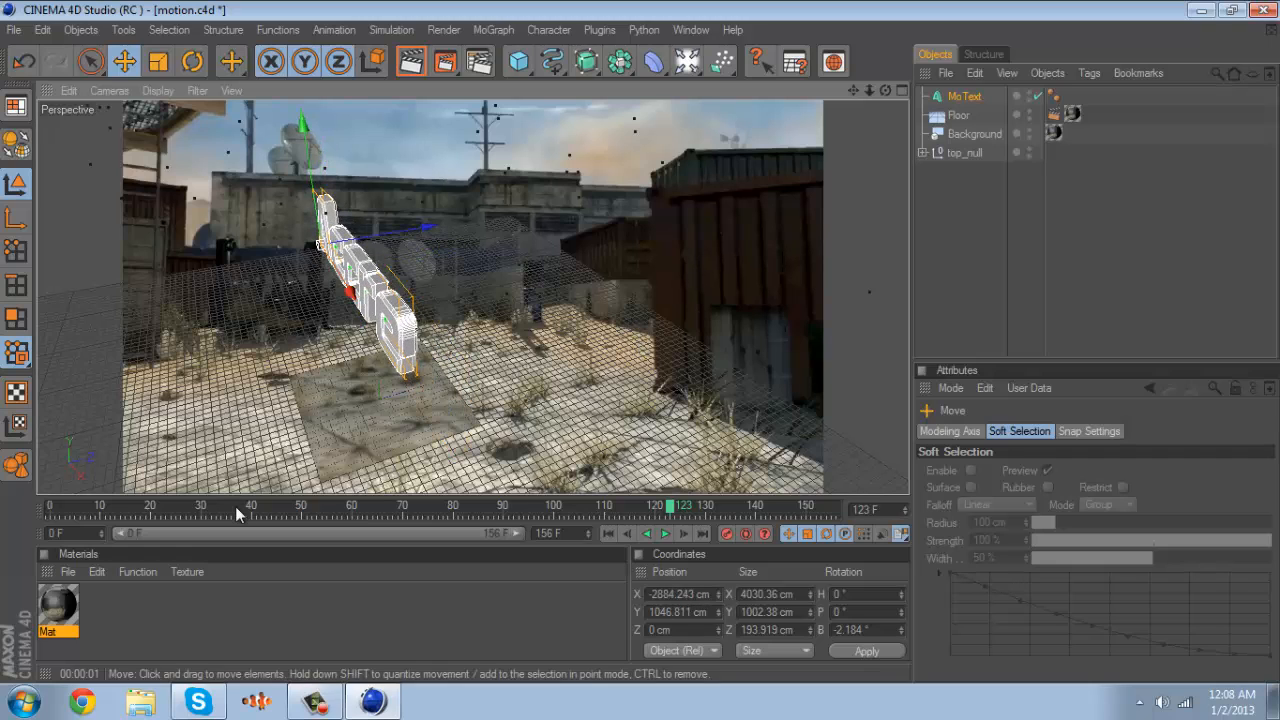
Review the shot from frame 0, set the preview and project start to frame 60, and scrub through to frame 156
click(51, 507)
drag(51, 511, 375, 528)
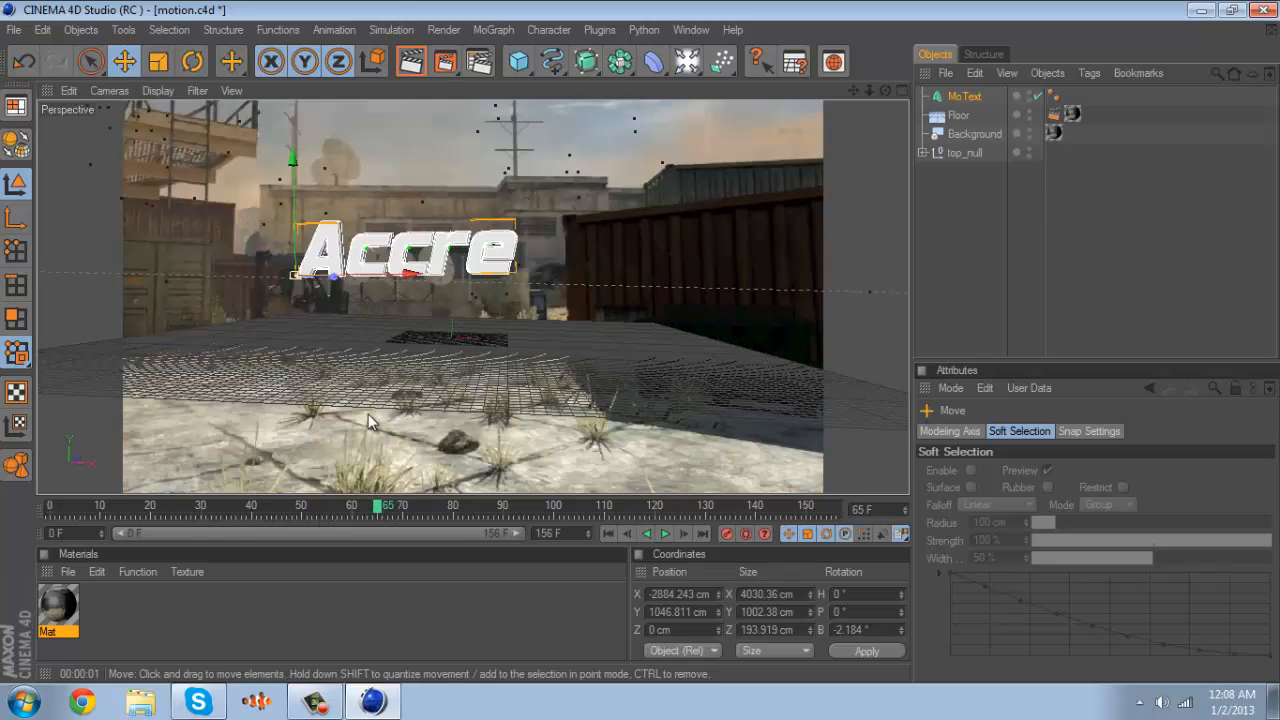
drag(401, 504, 392, 504)
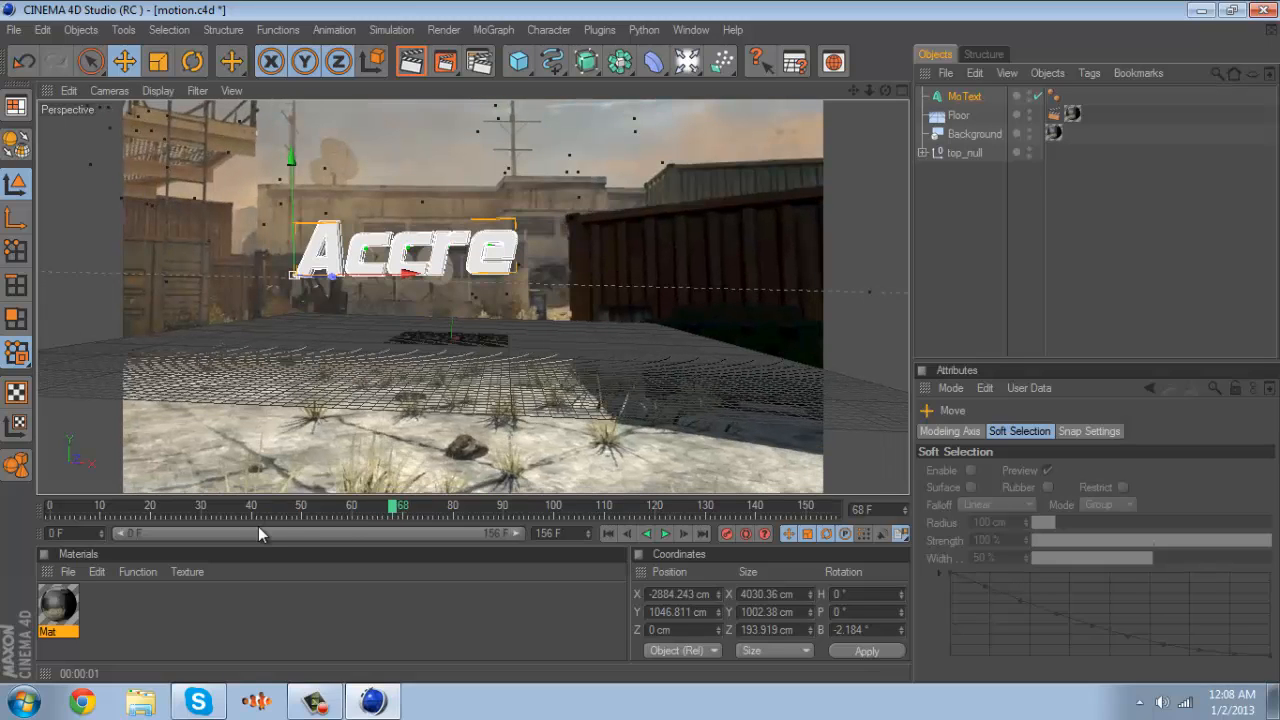
click(357, 503)
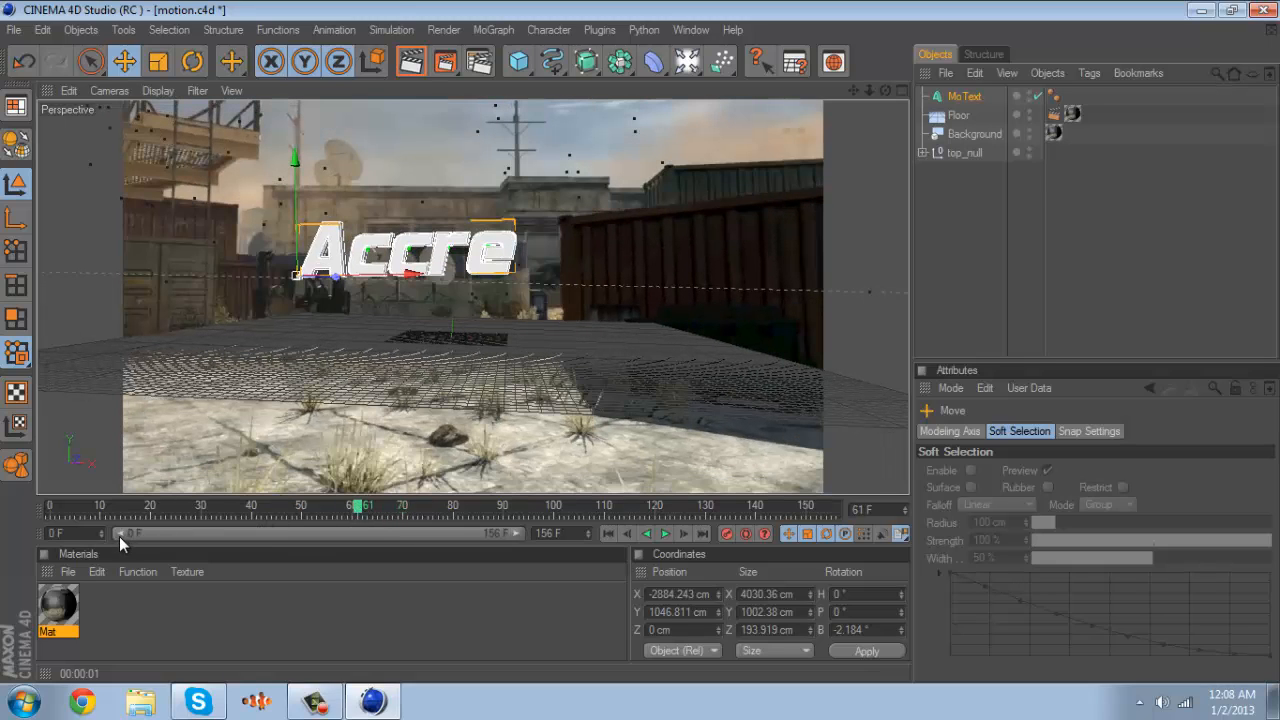
drag(119, 535, 264, 539)
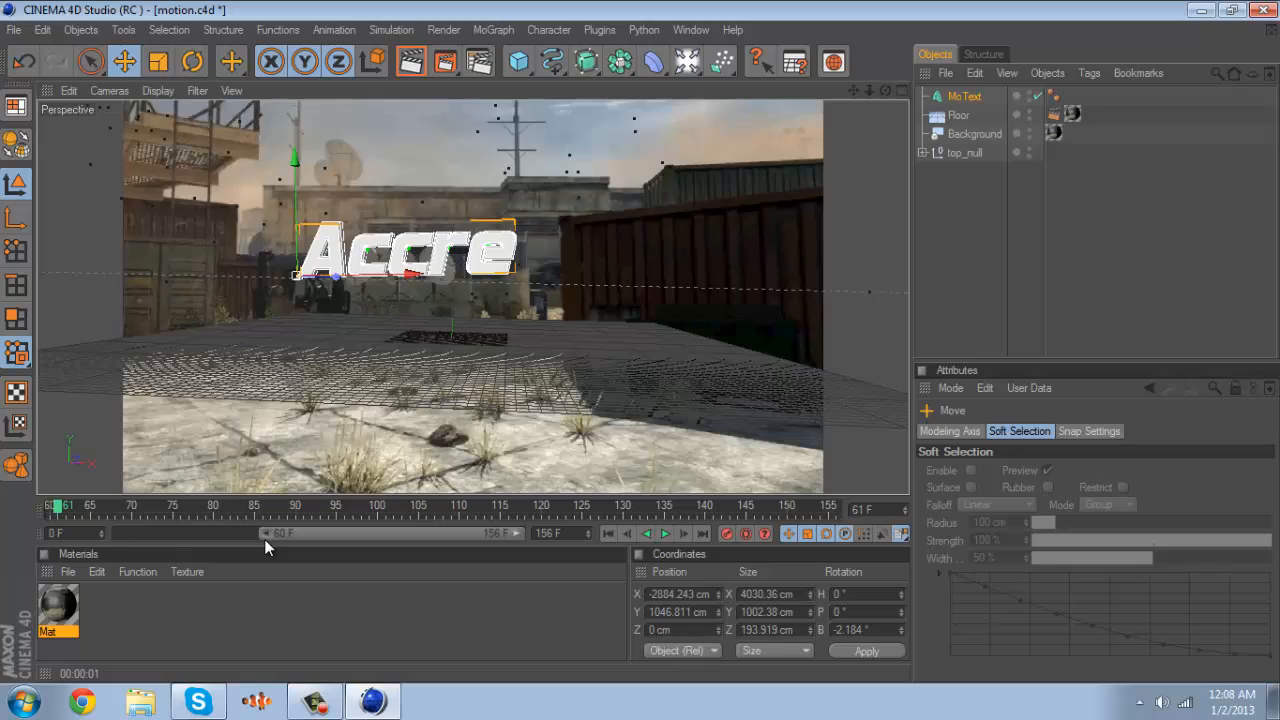
drag(71, 532, 0, 531)
text(60)
click(269, 651)
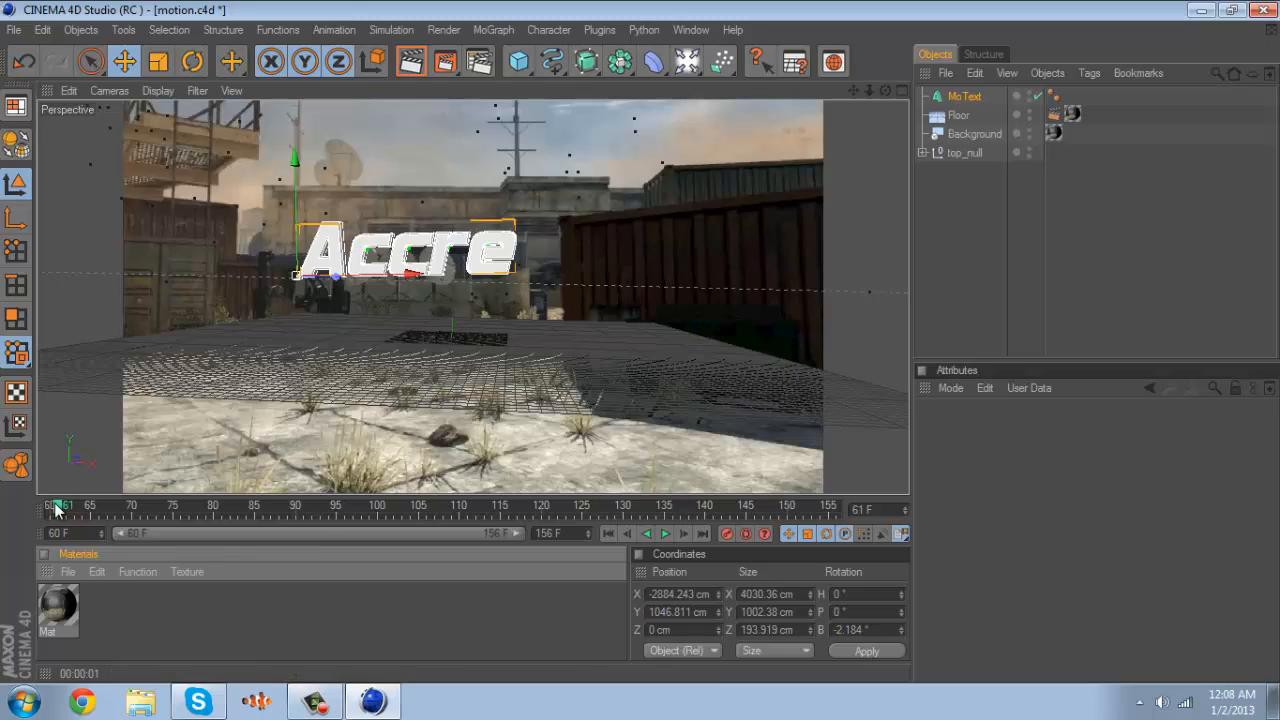
drag(57, 505, 258, 514)
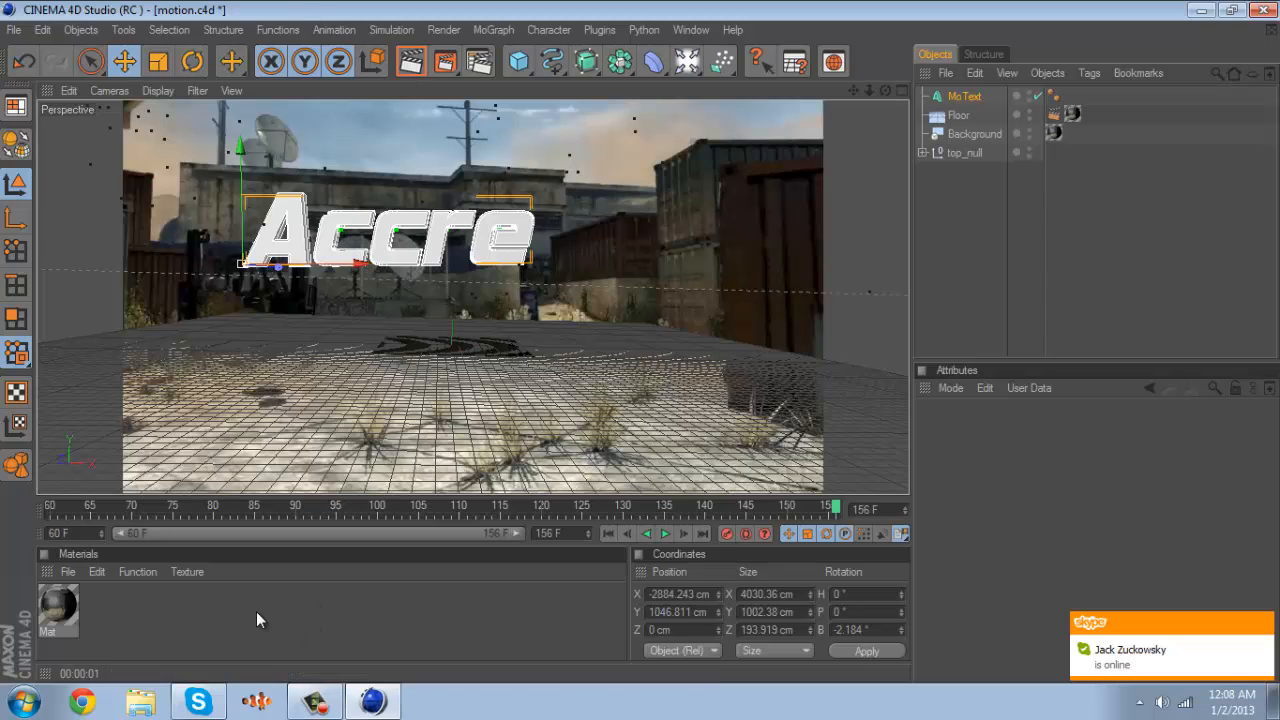
Try loading the Banzi Blue preset from the Prime Misc materials, and delete it from the scene's materials
click(67, 571)
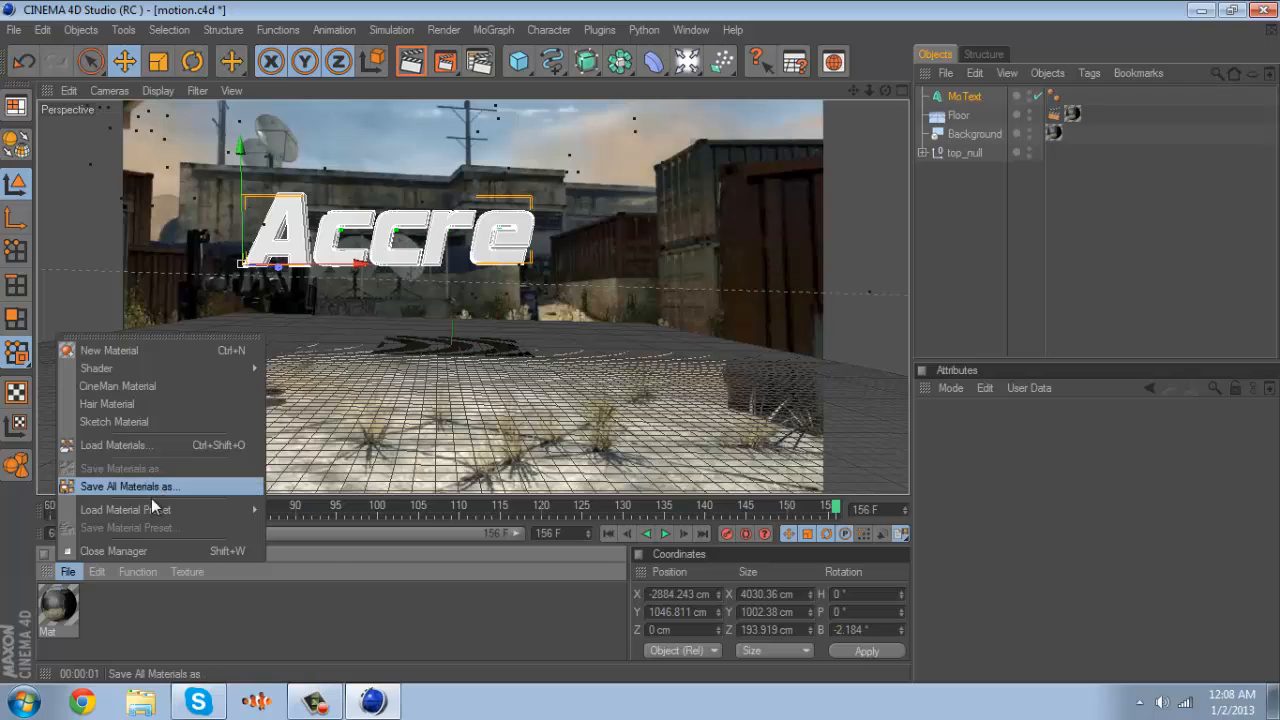
mouse_move(151, 502)
mouse_move(293, 526)
mouse_move(361, 532)
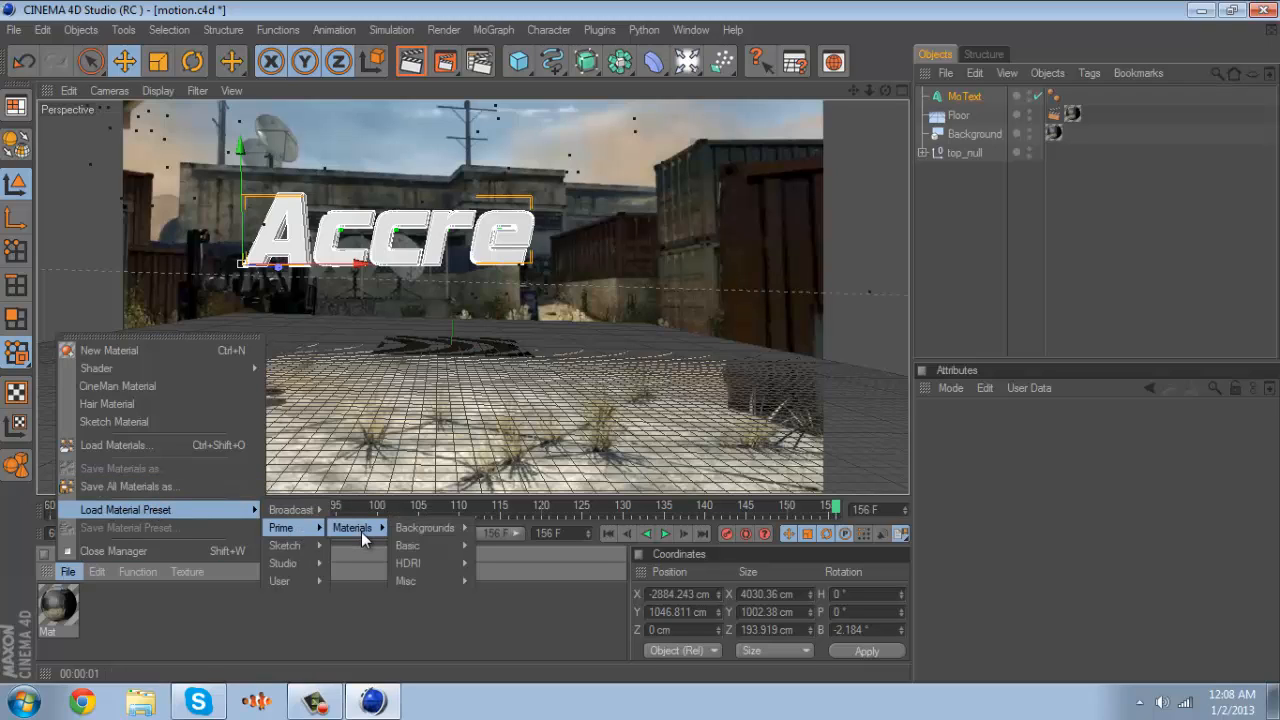
mouse_move(418, 567)
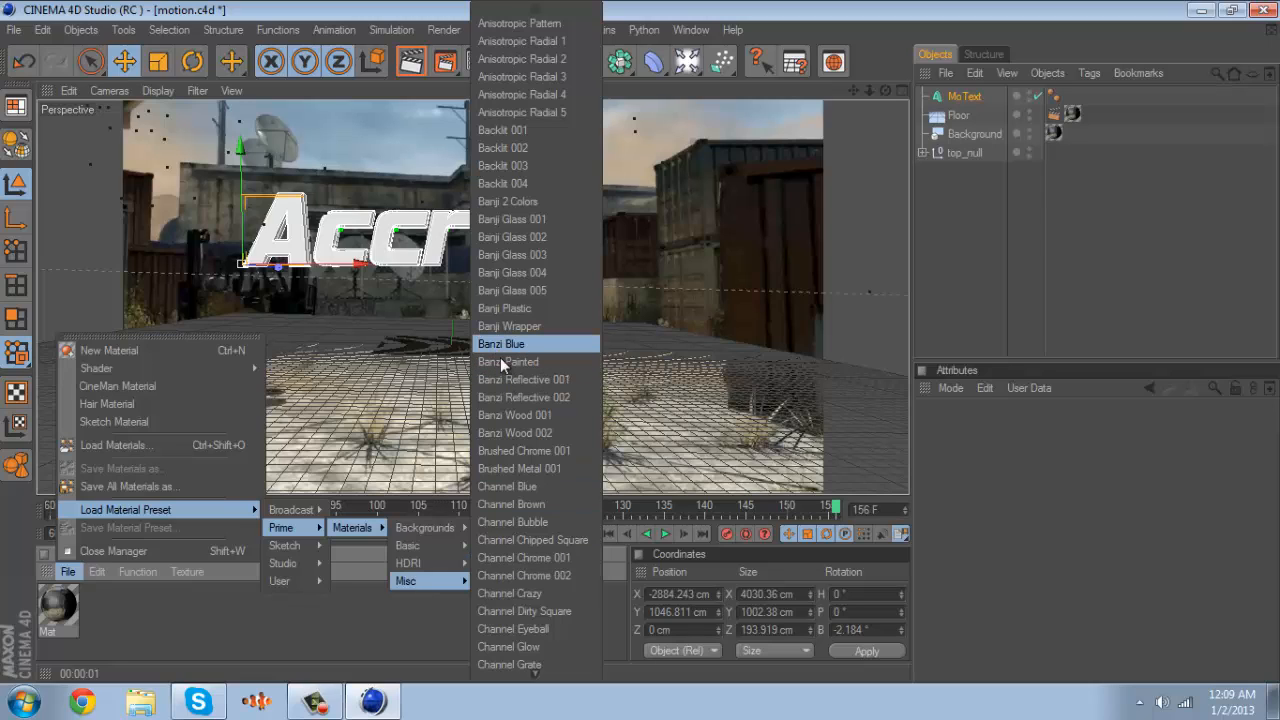
mouse_move(535, 666)
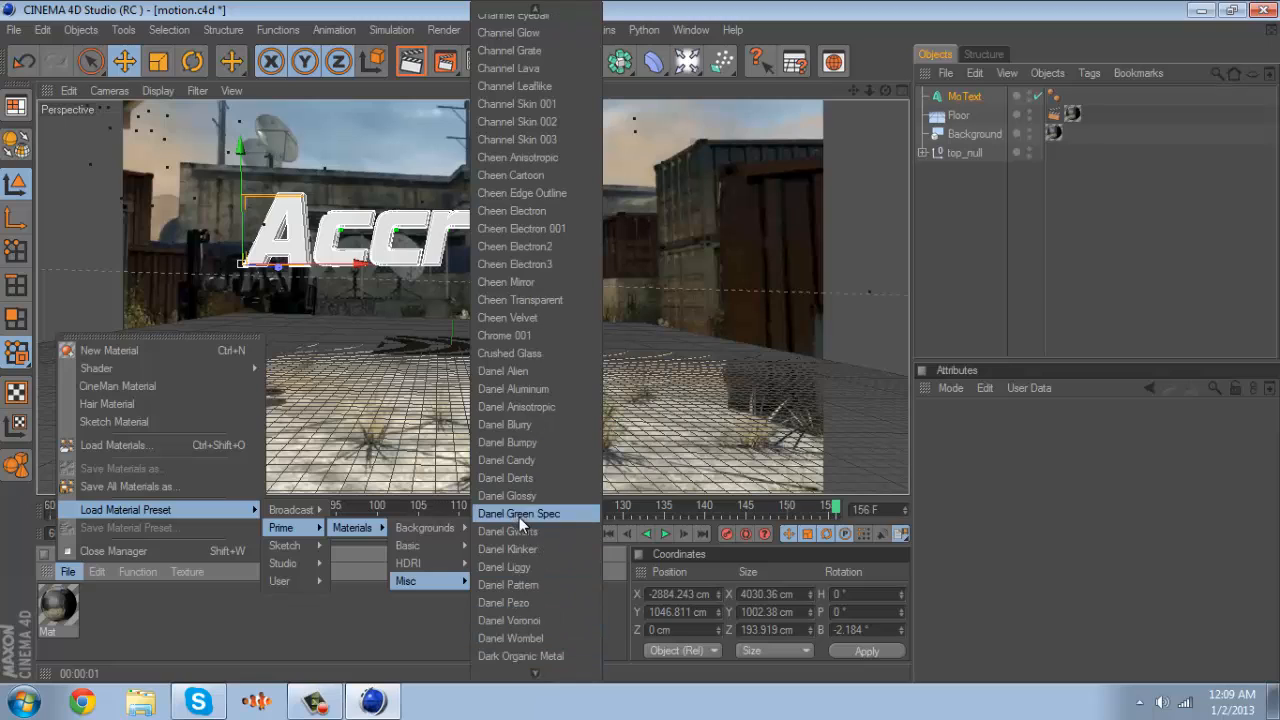
mouse_move(541, 7)
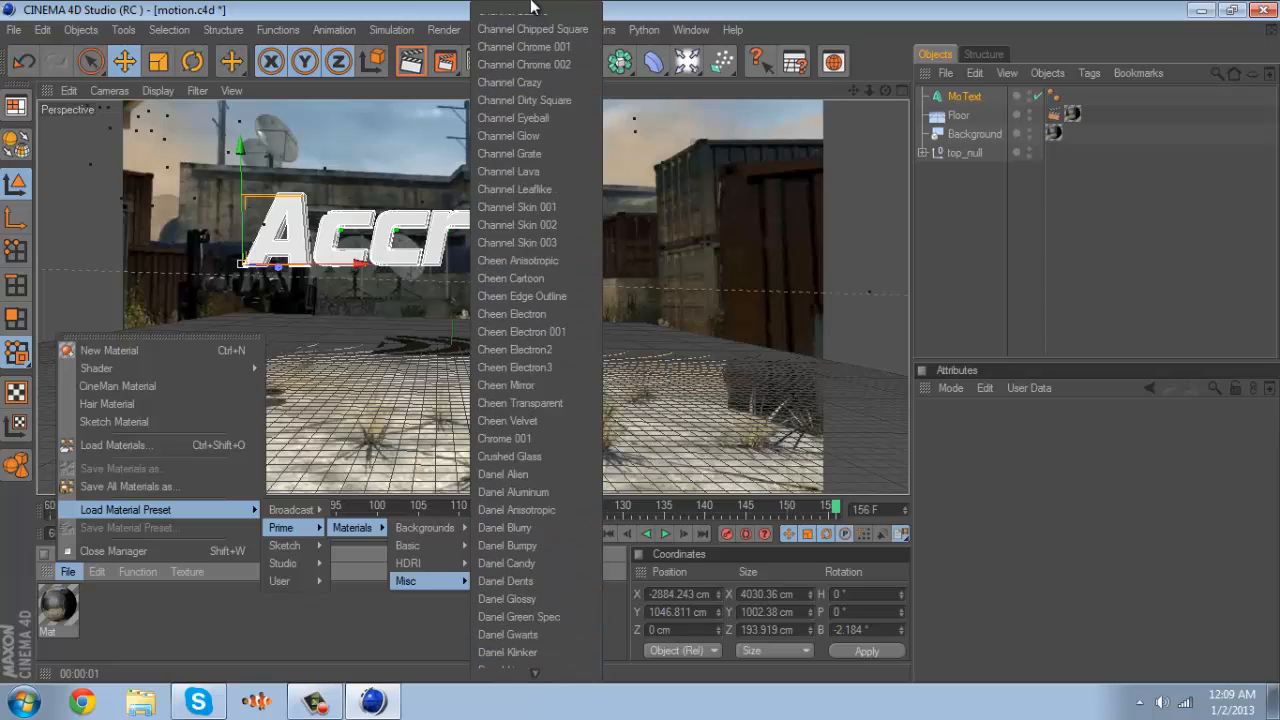
click(505, 257)
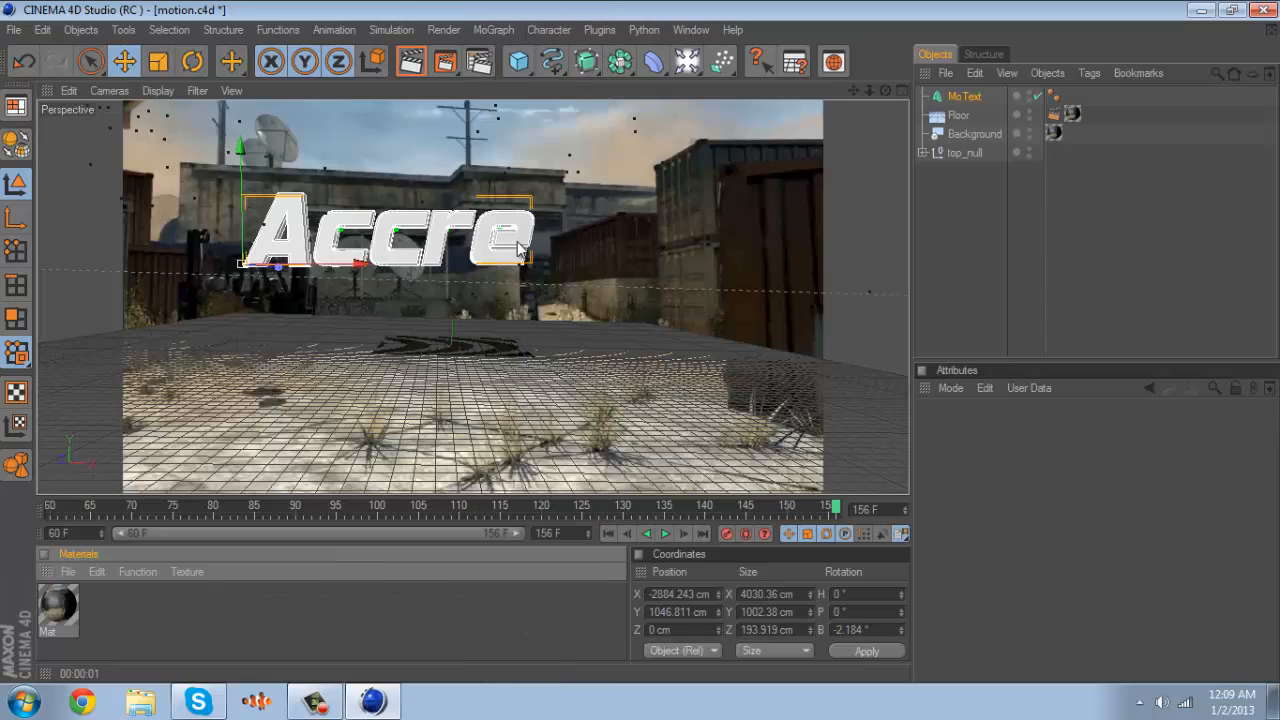
click(58, 612)
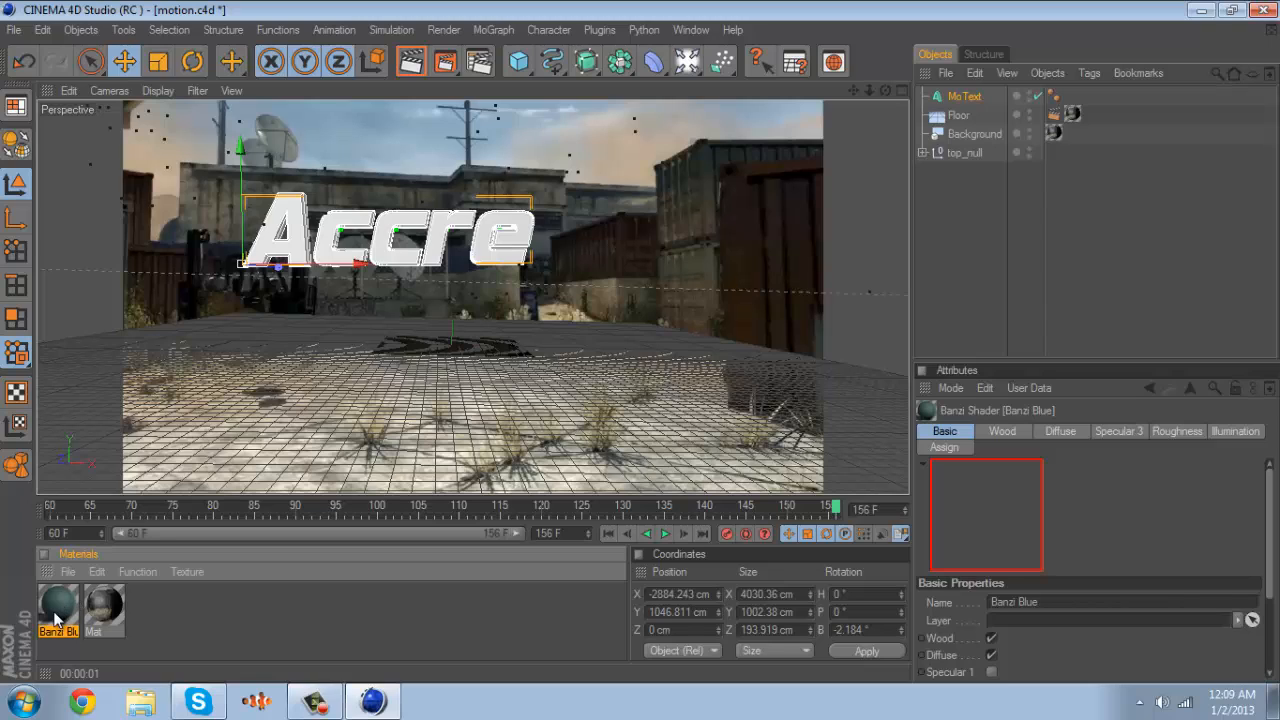
key(Delete)
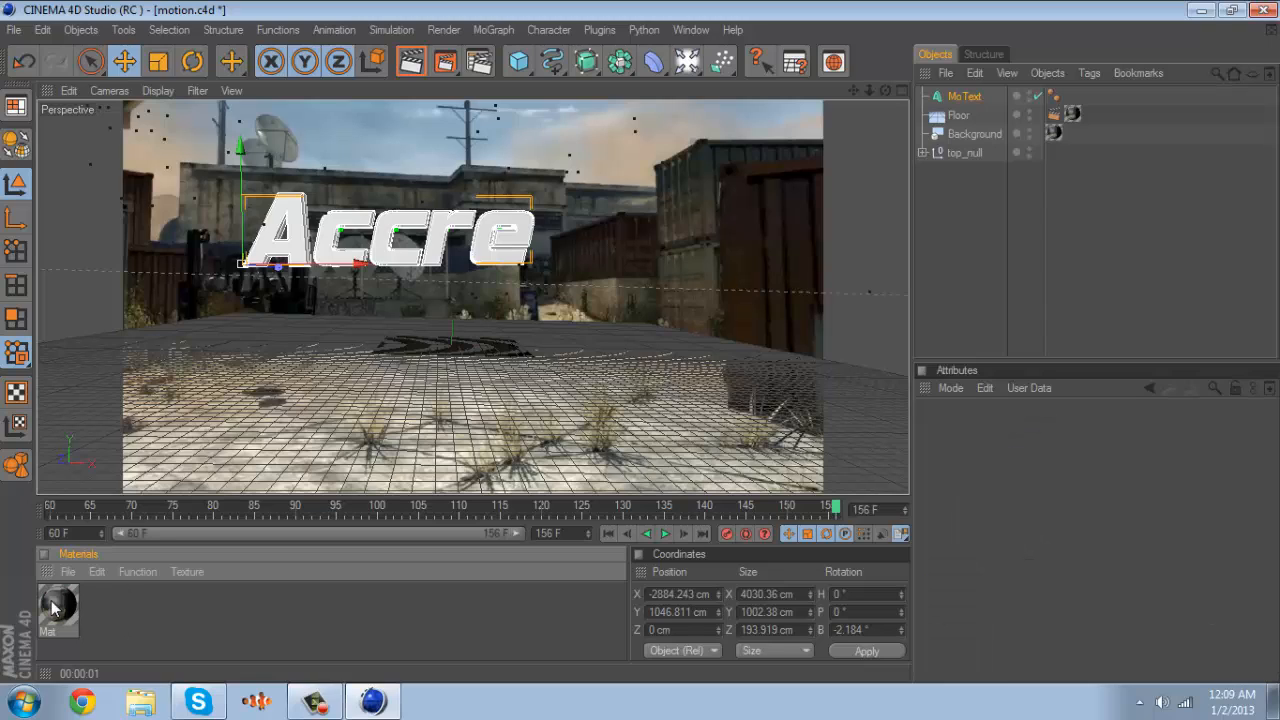
Load the Materials by Lemon file into the scene and apply its Red material to the MoText
click(67, 572)
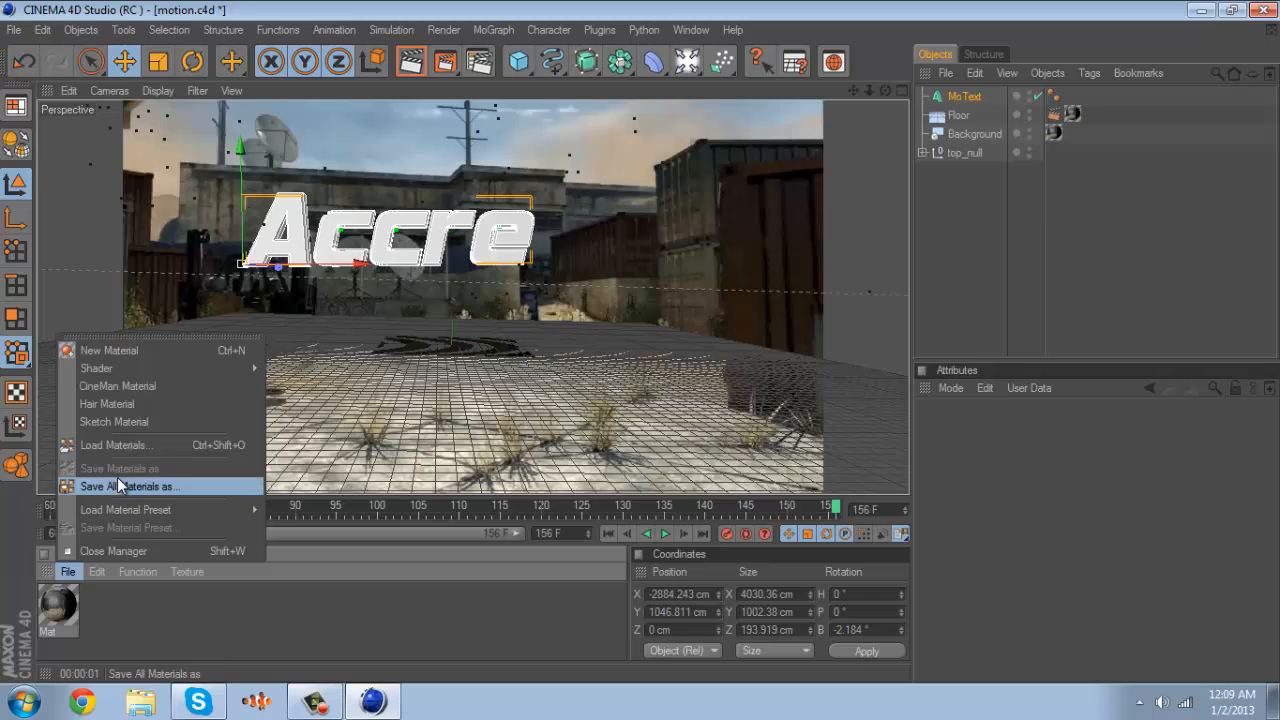
click(120, 447)
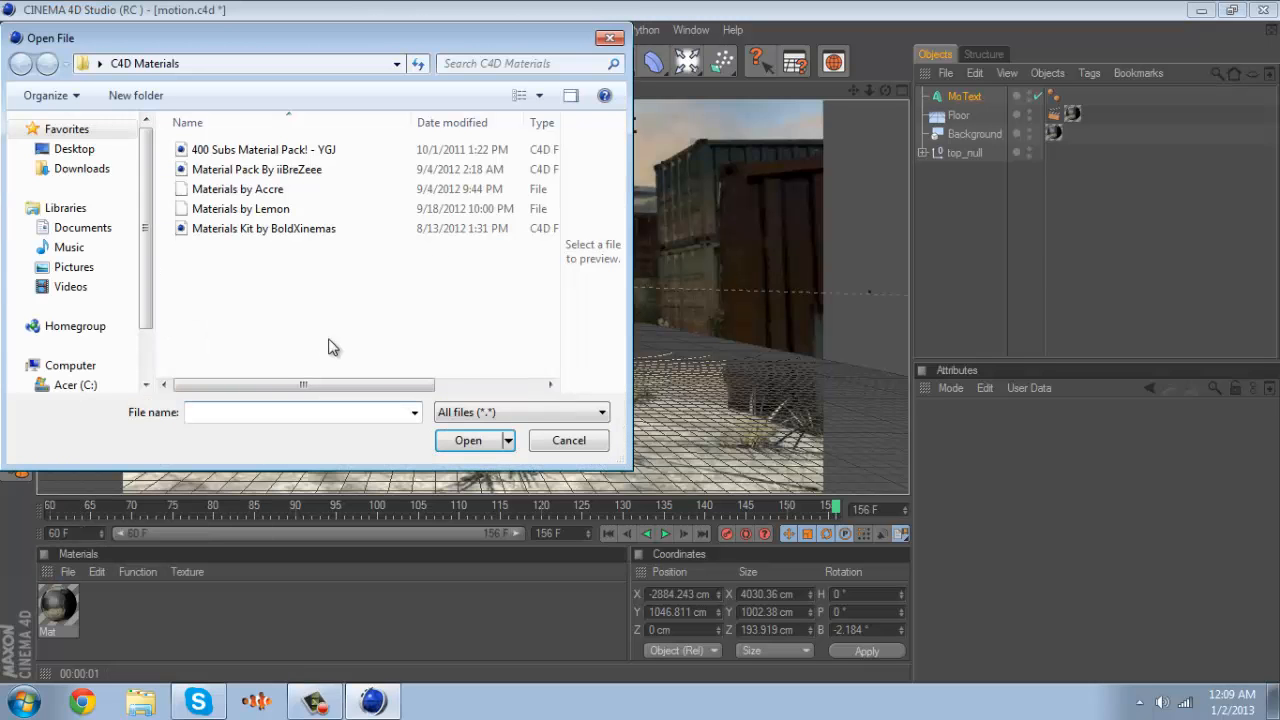
click(290, 209)
click(470, 440)
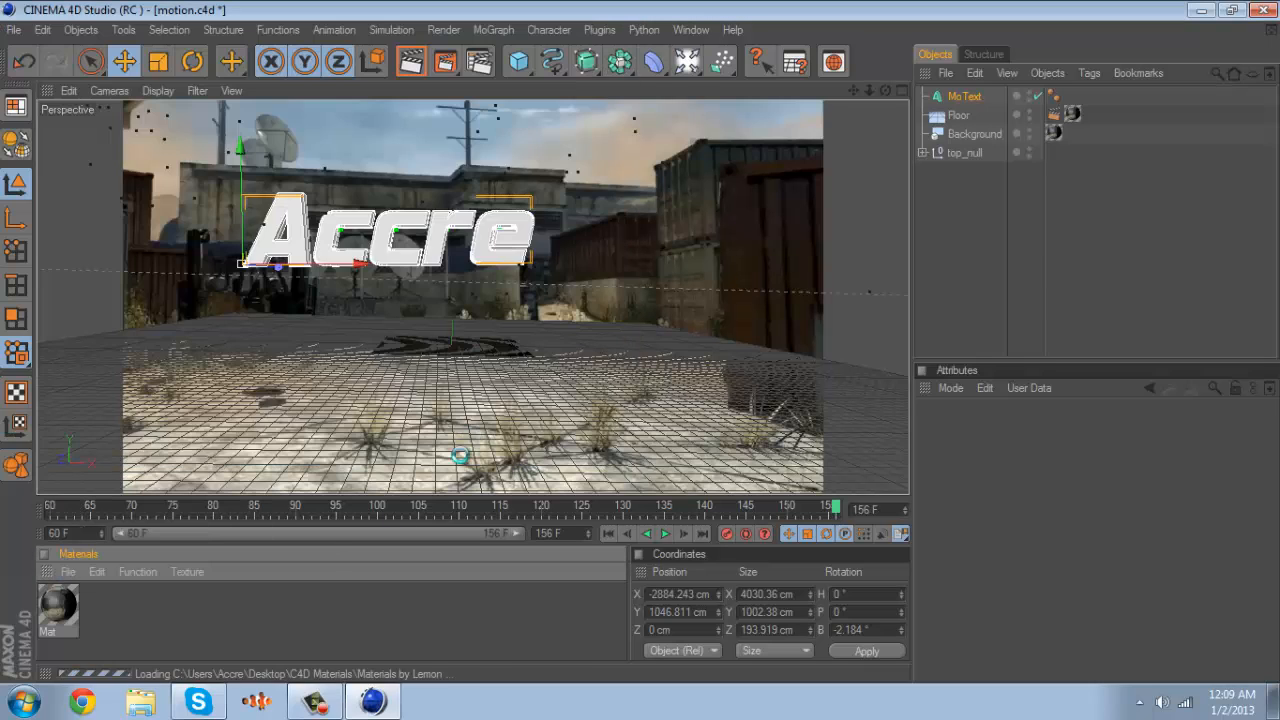
drag(118, 600, 395, 265)
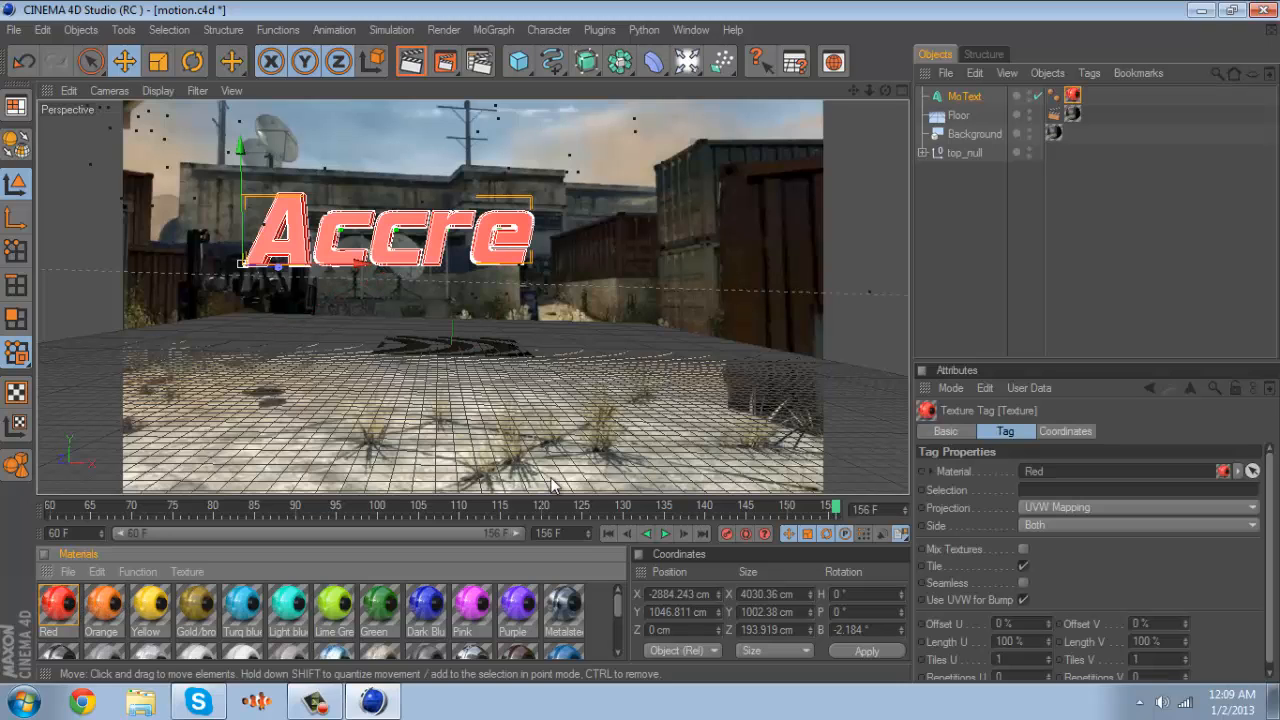
Apply the Black material to the MoText with its selection restricted to C1, and render the view to check the text
scroll(611, 598, down, 3)
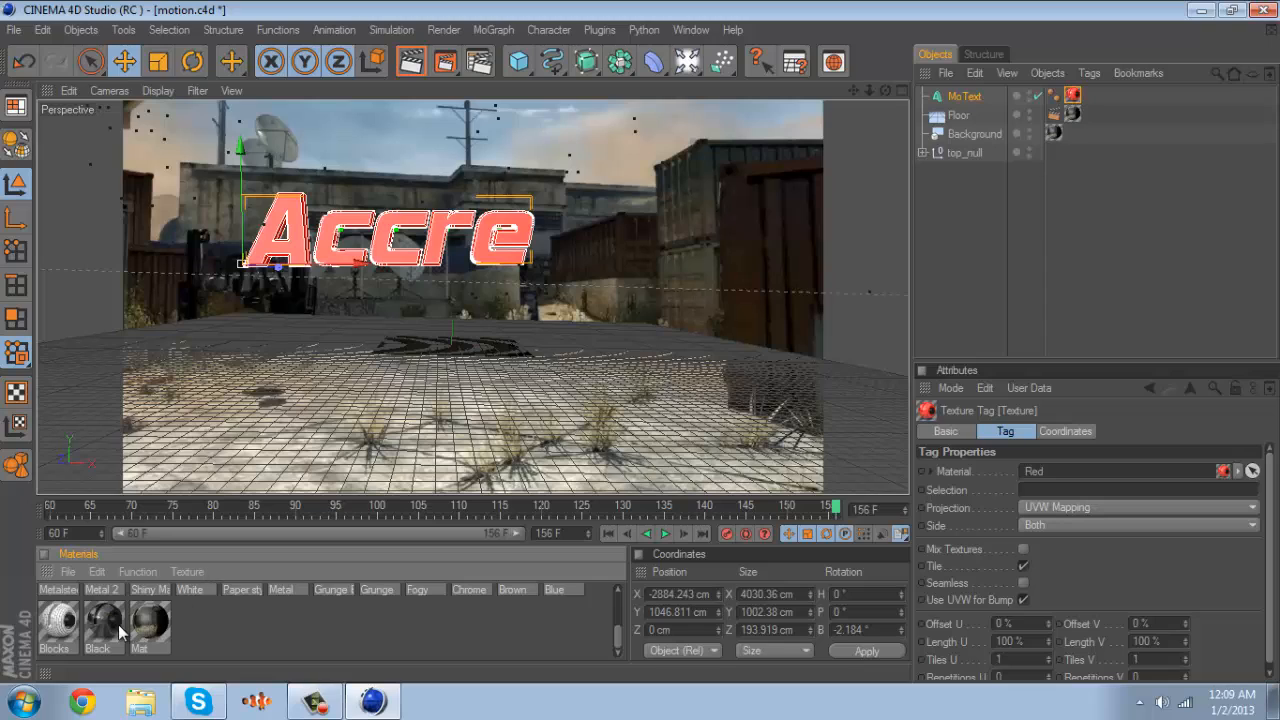
drag(130, 593, 405, 262)
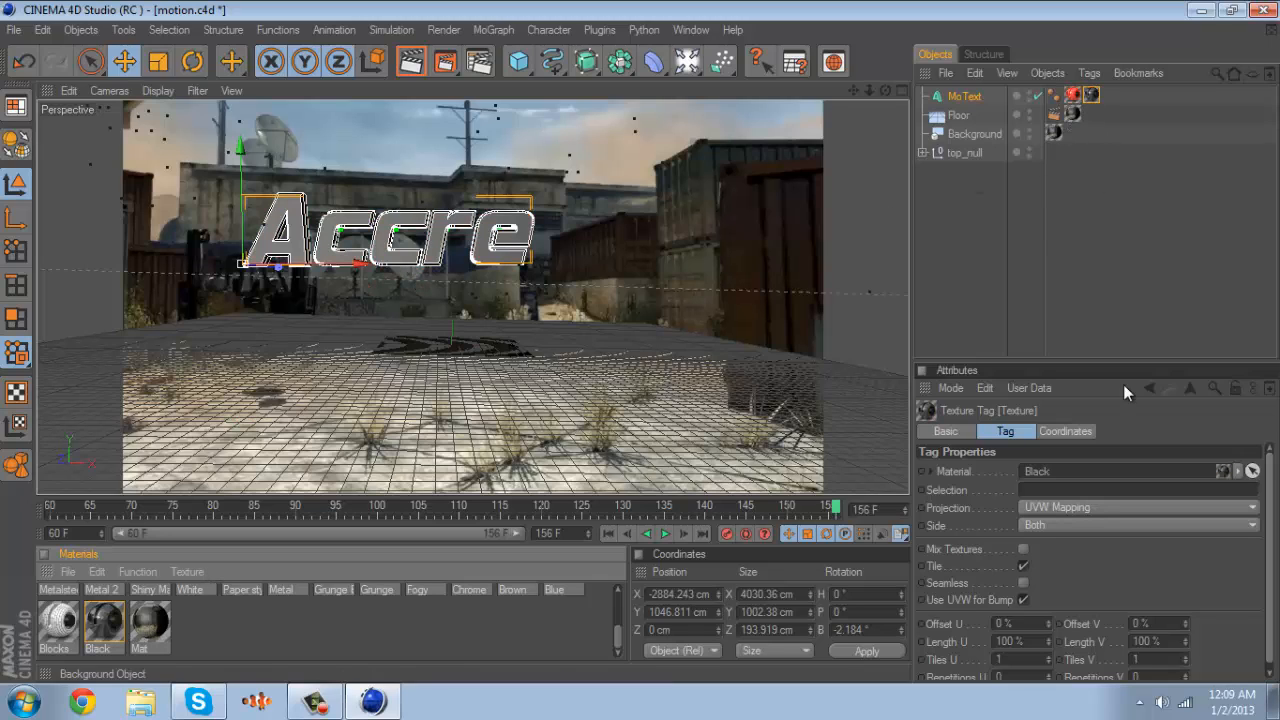
click(1070, 489)
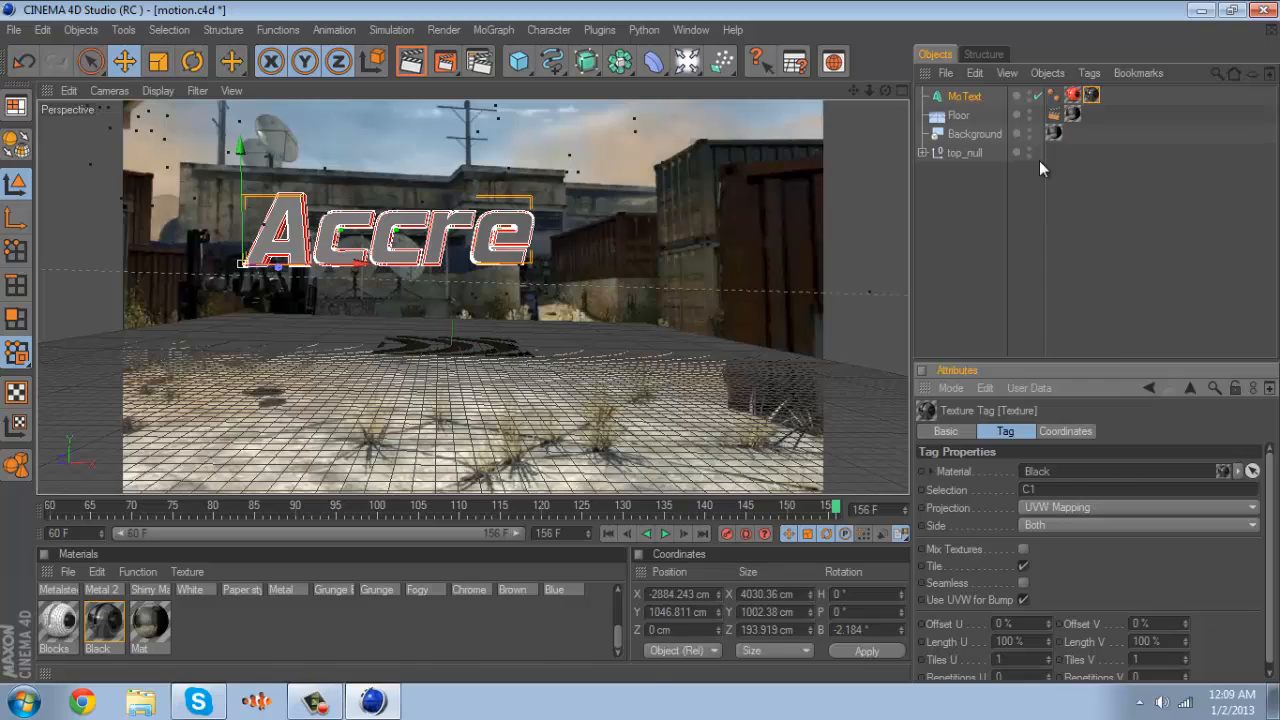
click(410, 62)
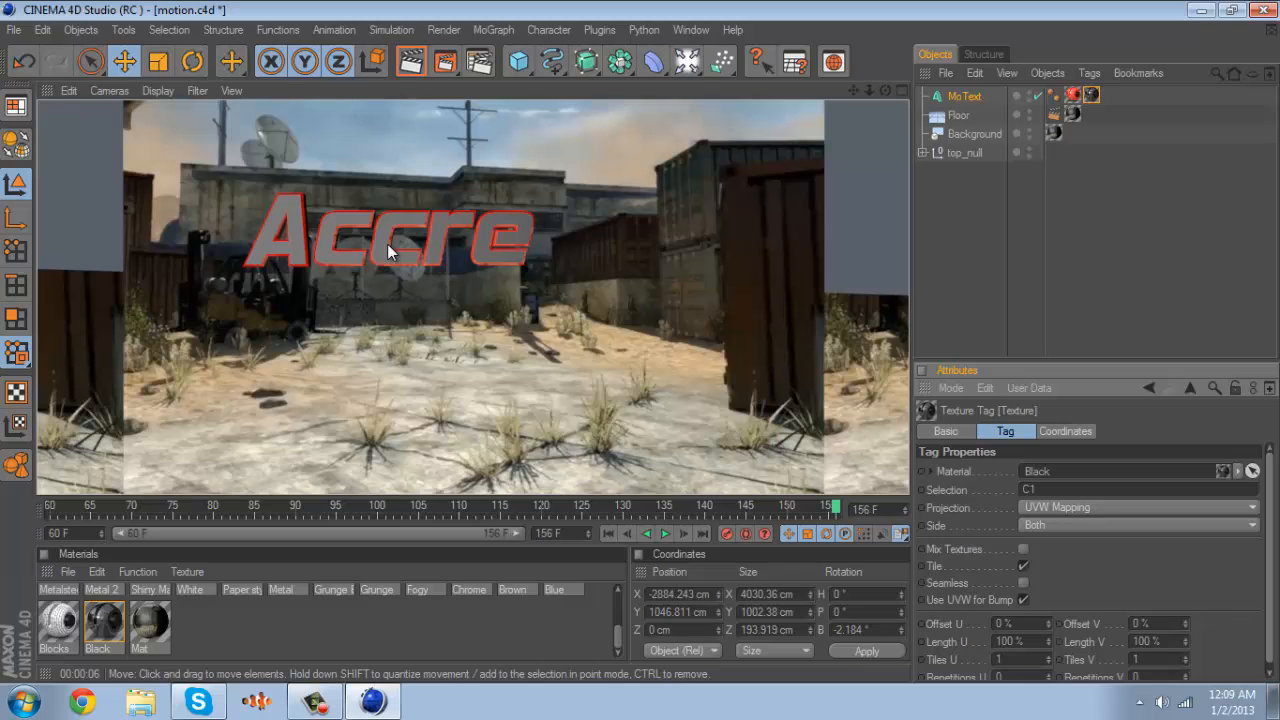
click(444, 347)
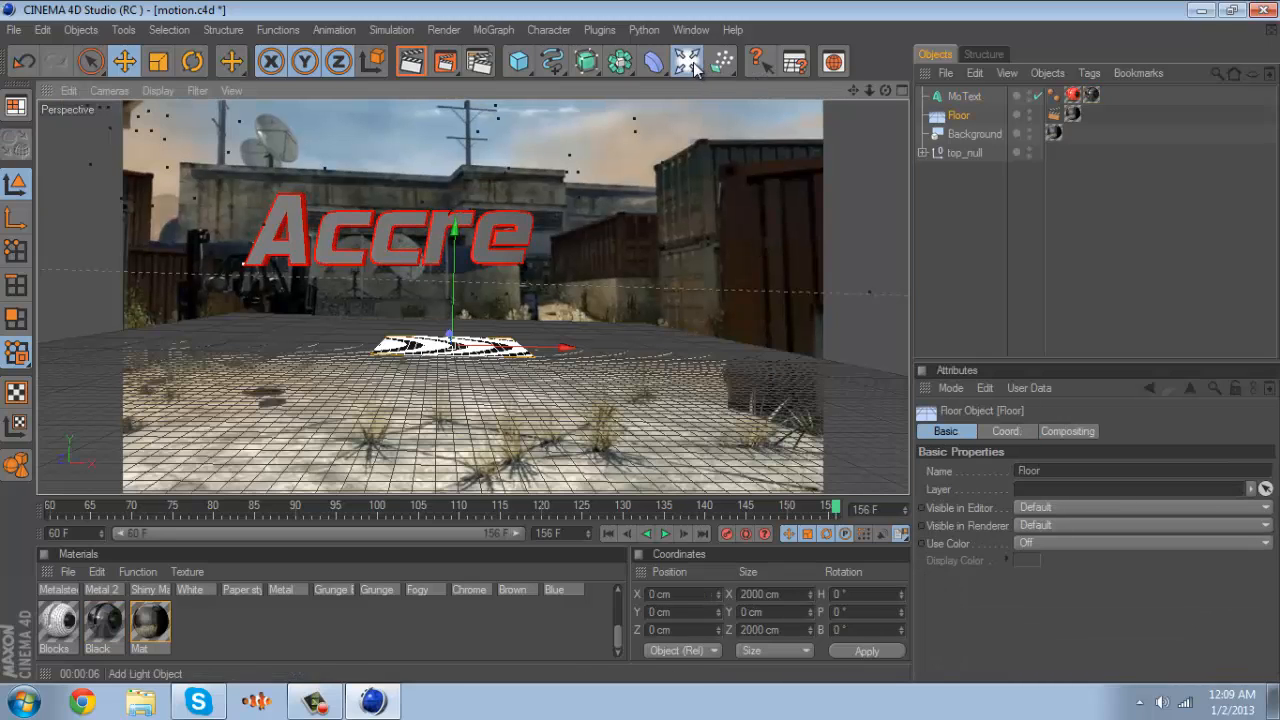
Add a light to the scene and set its shadow type to Shadow Maps (Soft)
drag(712, 66, 717, 80)
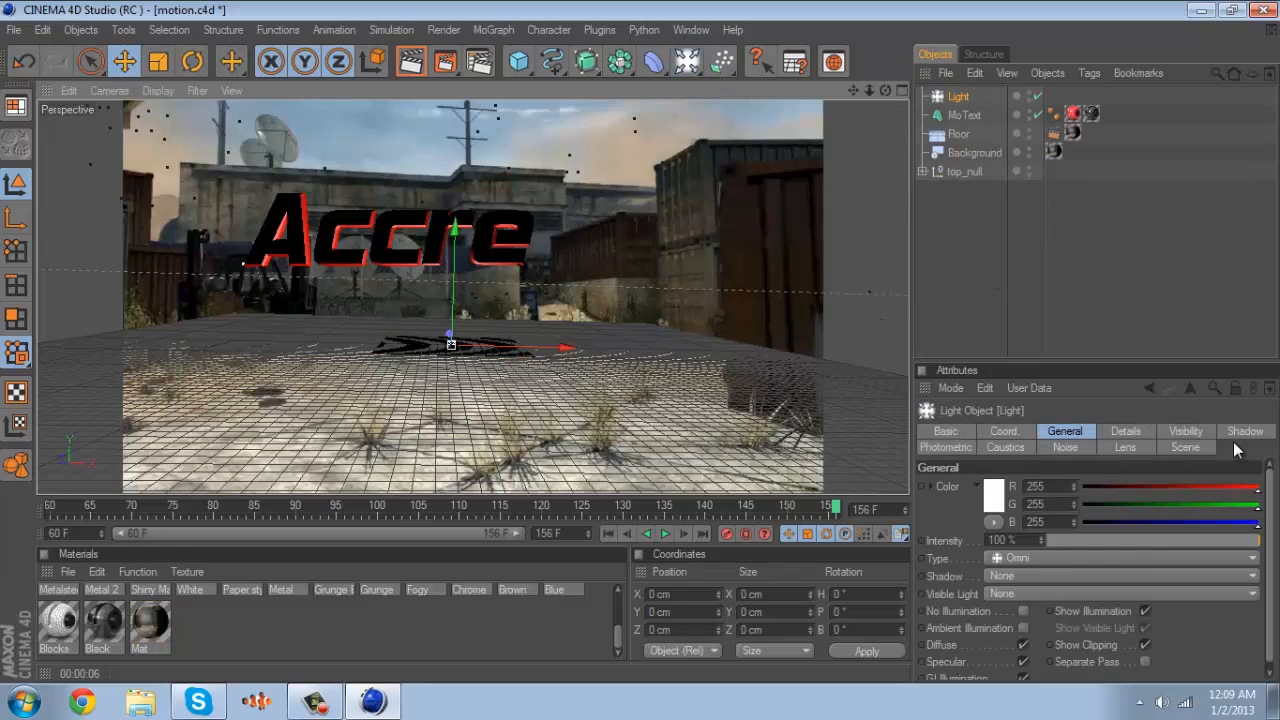
click(1233, 436)
click(1086, 487)
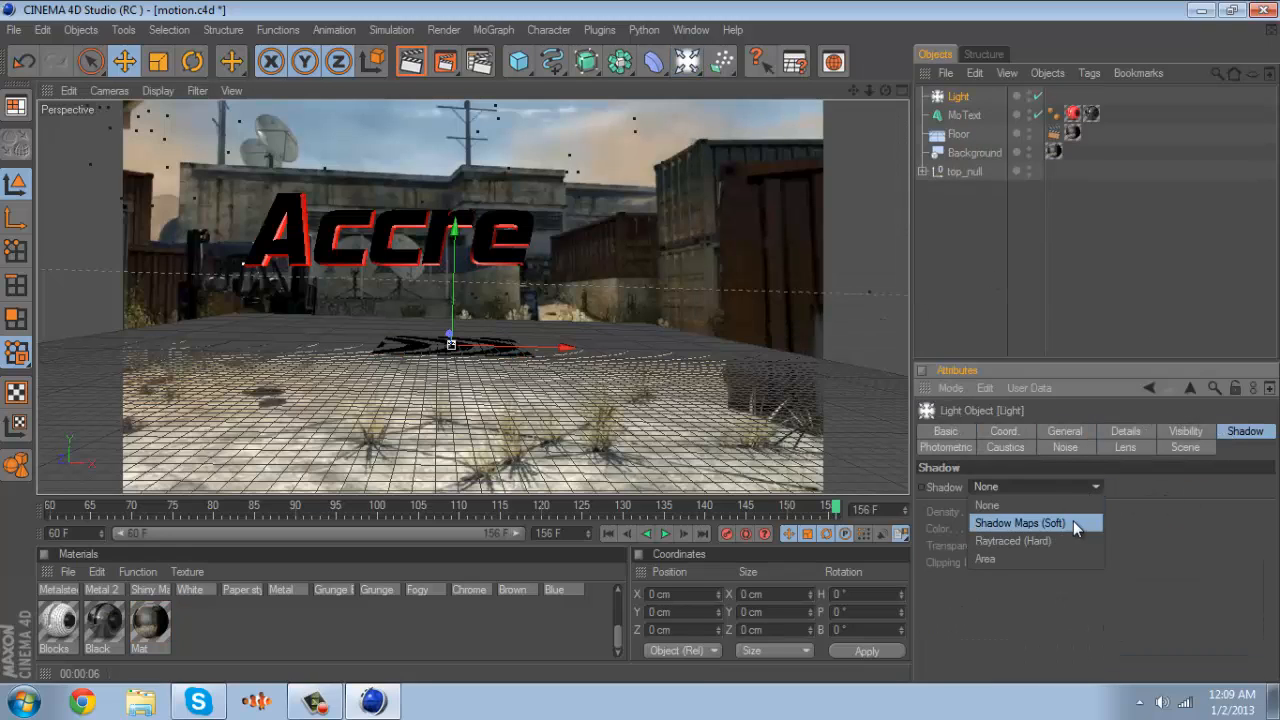
click(1070, 522)
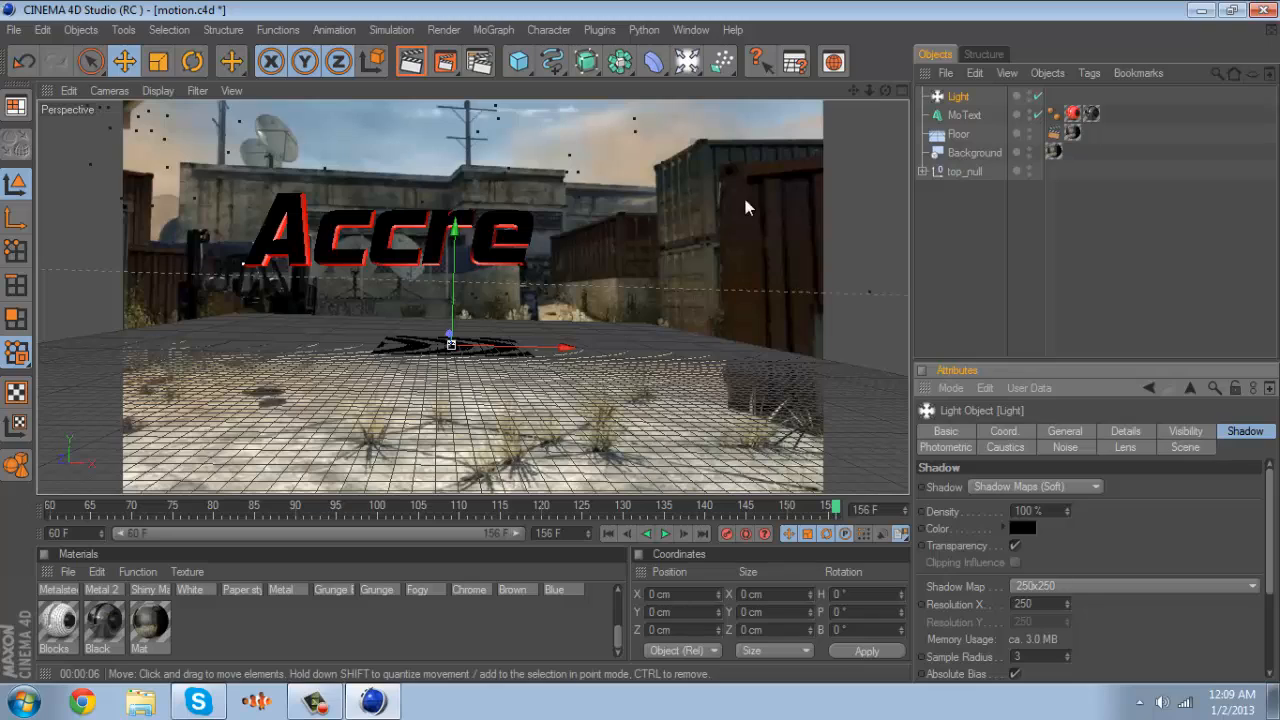
Try raising the light to about Y 23433 cm, render the view at frame 109, and undo the move
drag(884, 91, 650, 262)
drag(449, 284, 633, 270)
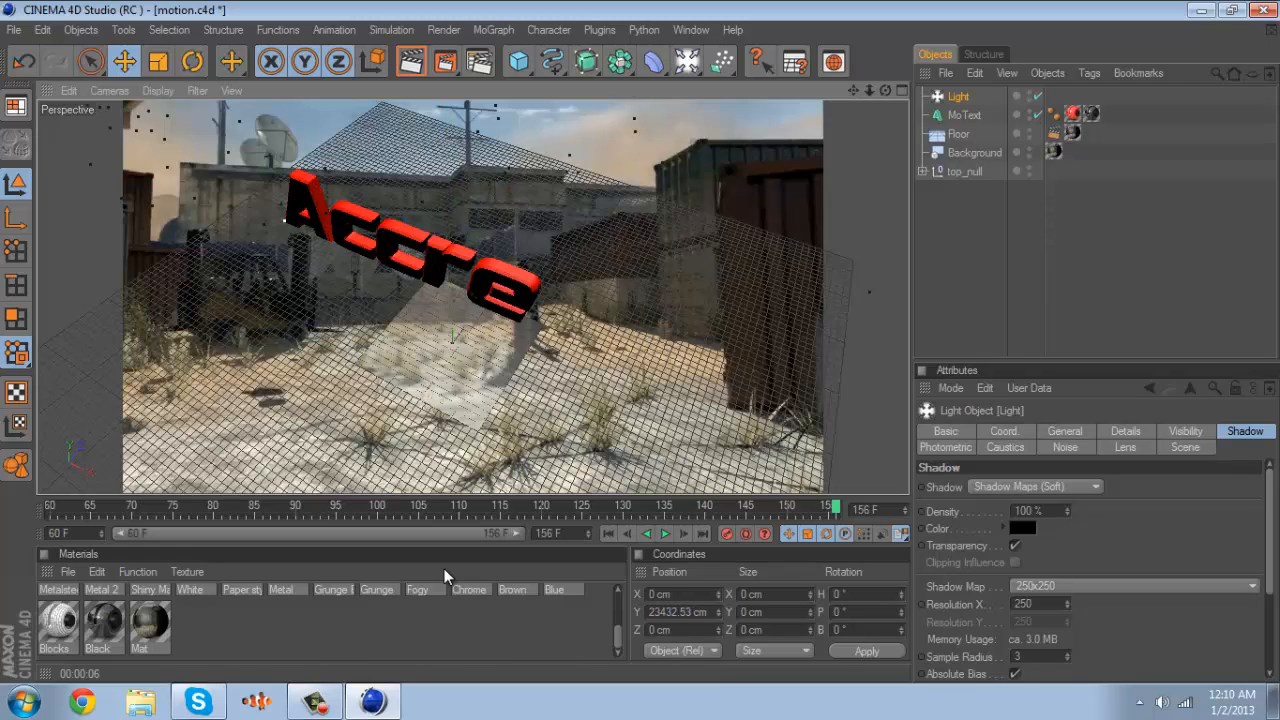
click(453, 507)
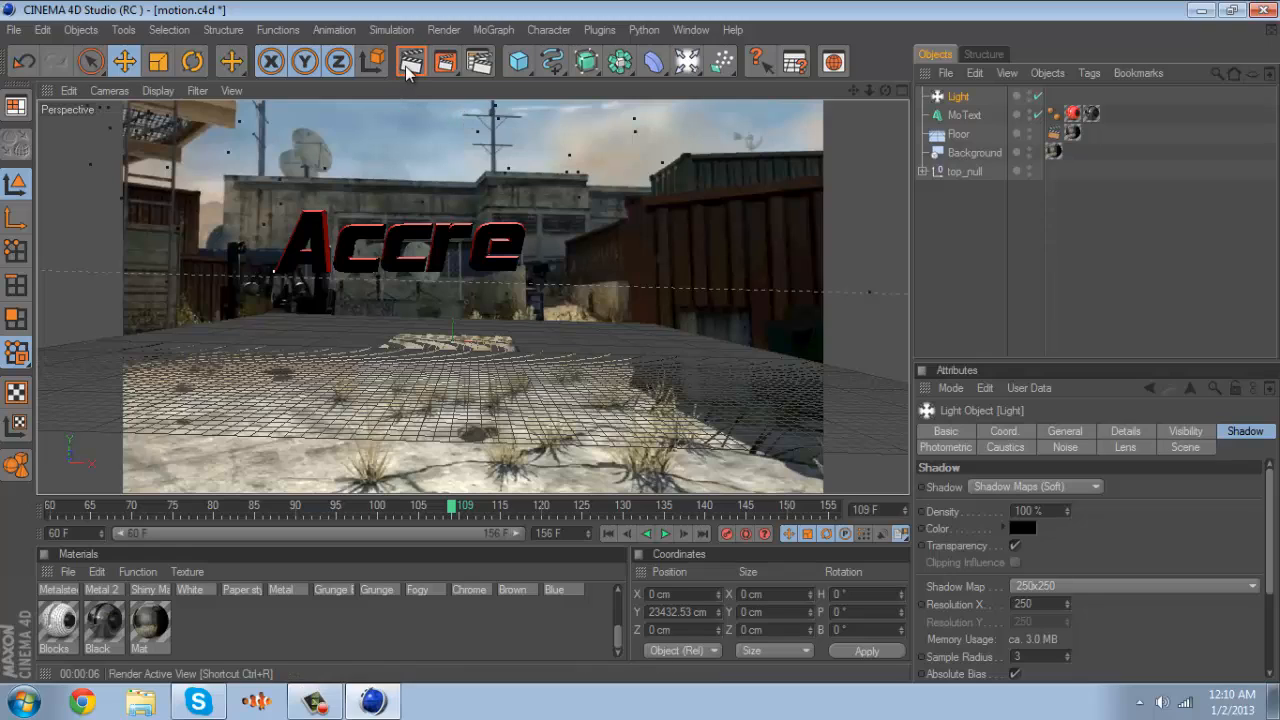
click(410, 62)
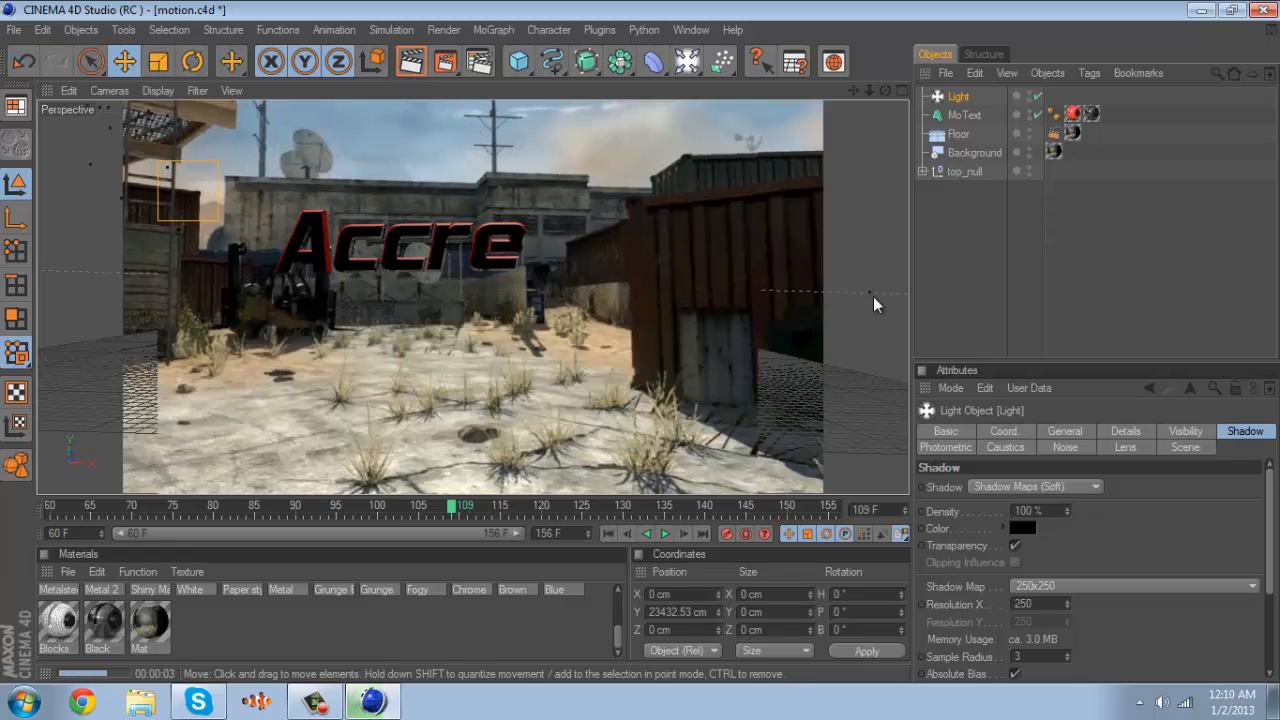
click(871, 89)
key(ctrl+z)
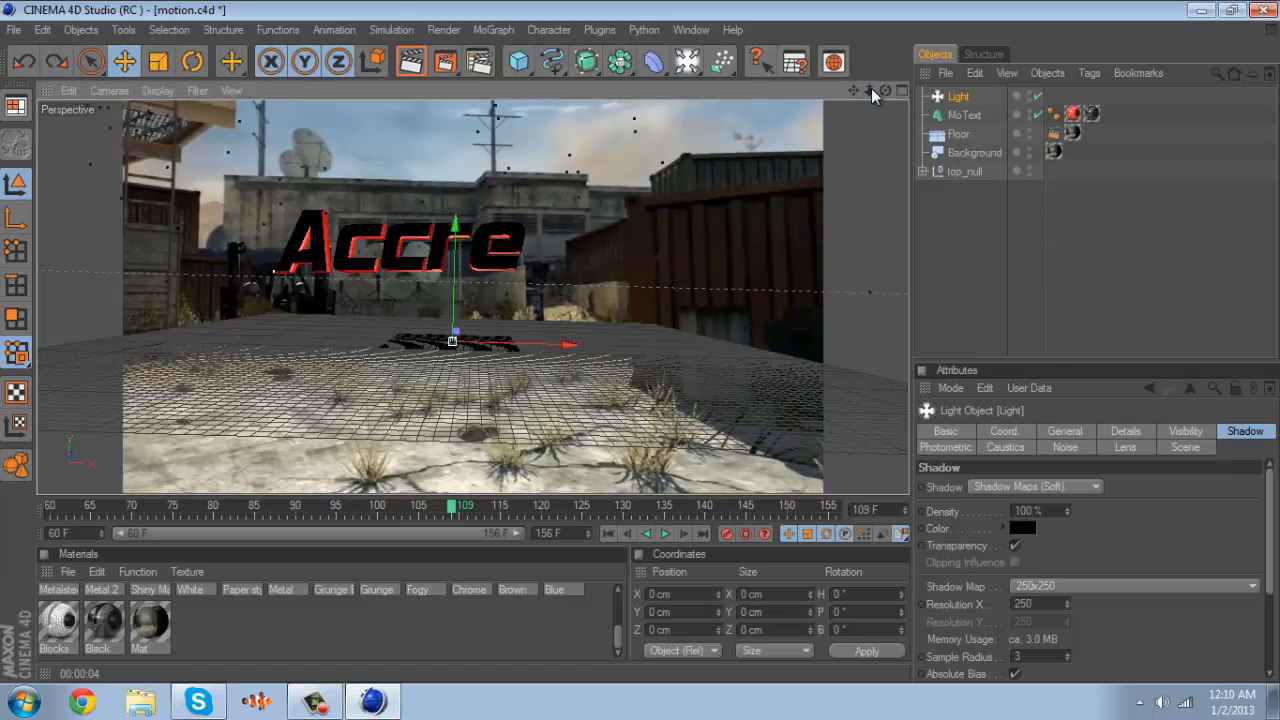
Raise the light to about Y 12361 cm and render the view to check for a shadow
mouse_move(640, 340)
mouse_down()
mouse_move(651, 212)
mouse_move(641, 350)
mouse_move(640, 335)
mouse_up()
click(409, 63)
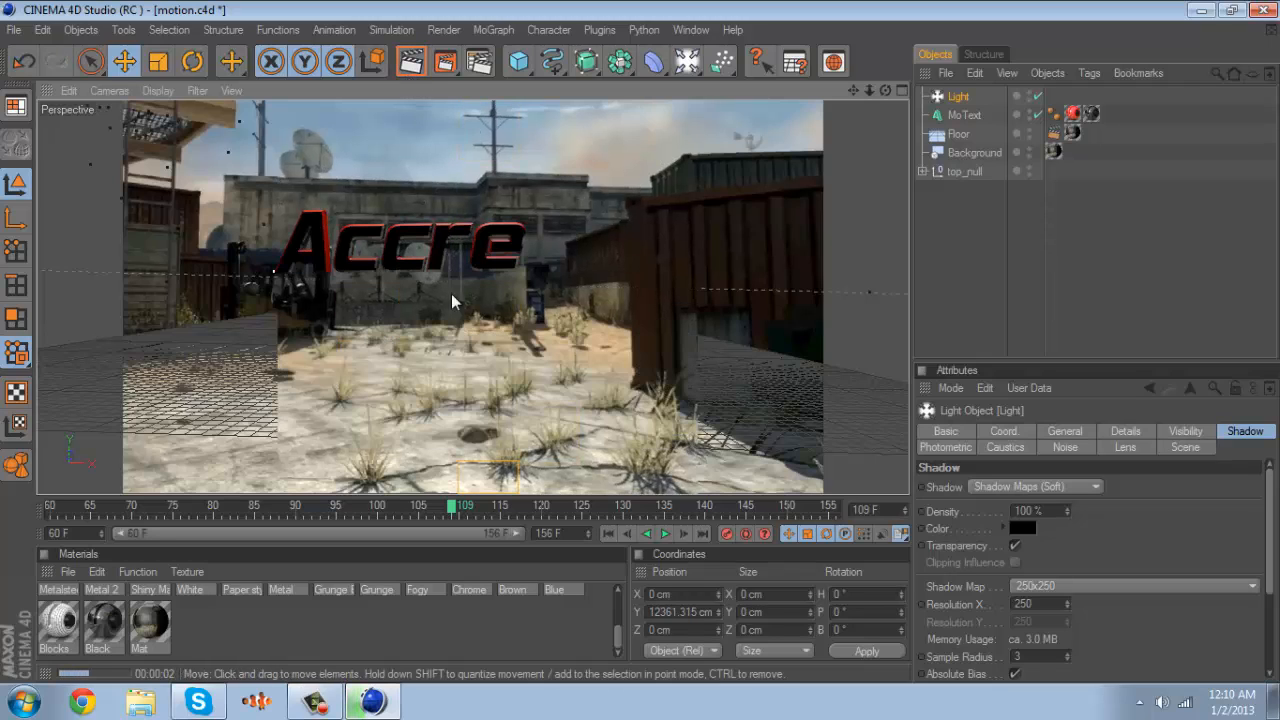
click(466, 419)
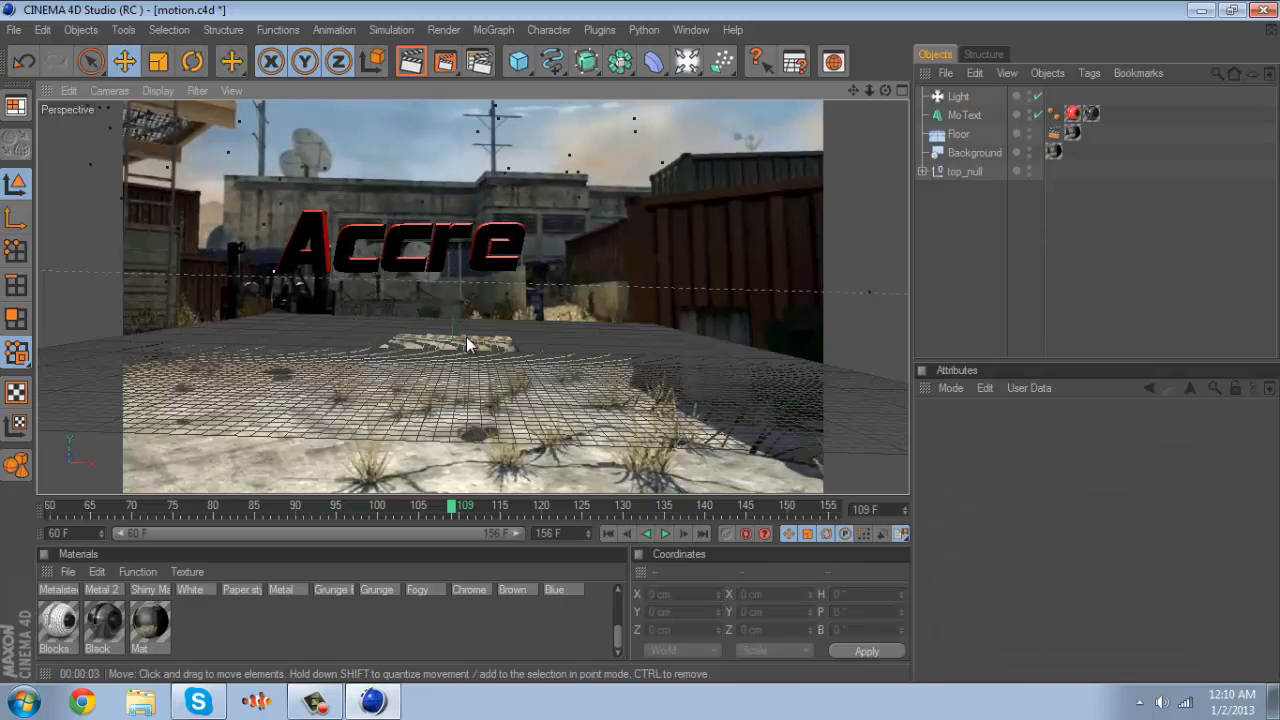
Lower the Floor to about Y -1633 cm and render the view to check for the text's shadow
click(466, 343)
drag(458, 292, 645, 378)
click(419, 64)
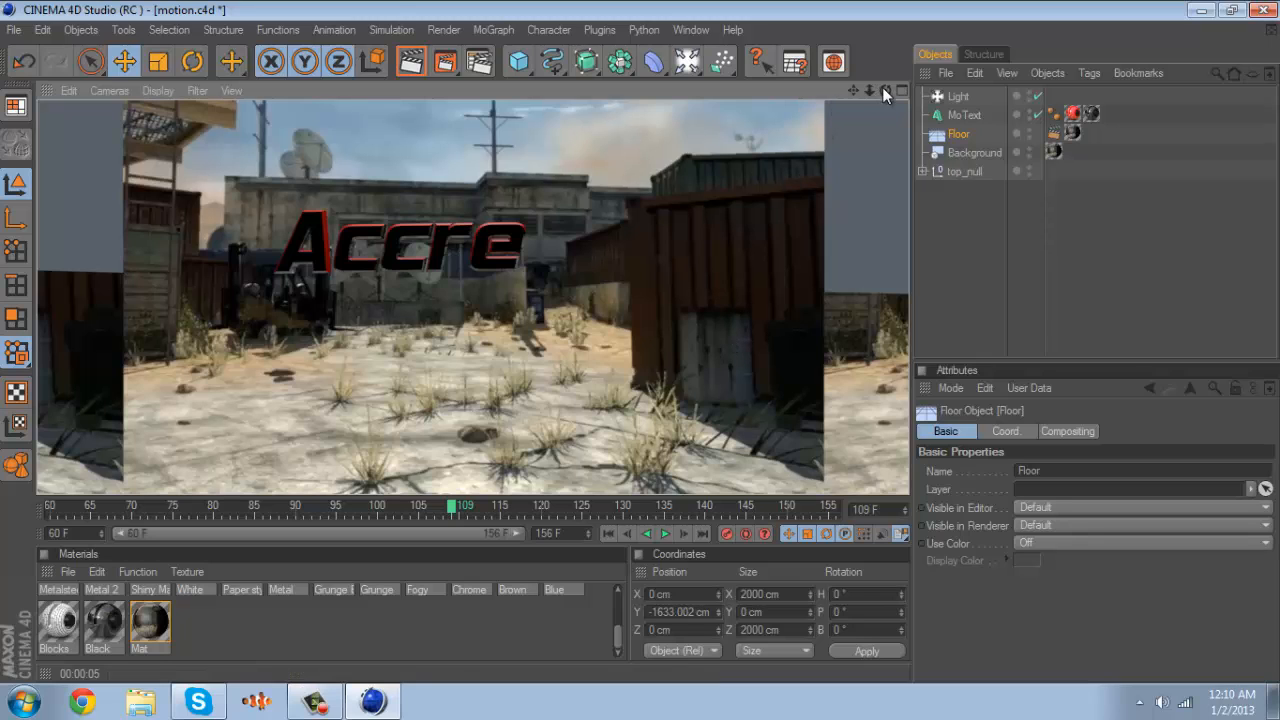
Keep the light on Shadow Maps (Soft), lower it to about Y 4088 cm, and render frame 109
click(945, 96)
click(1019, 488)
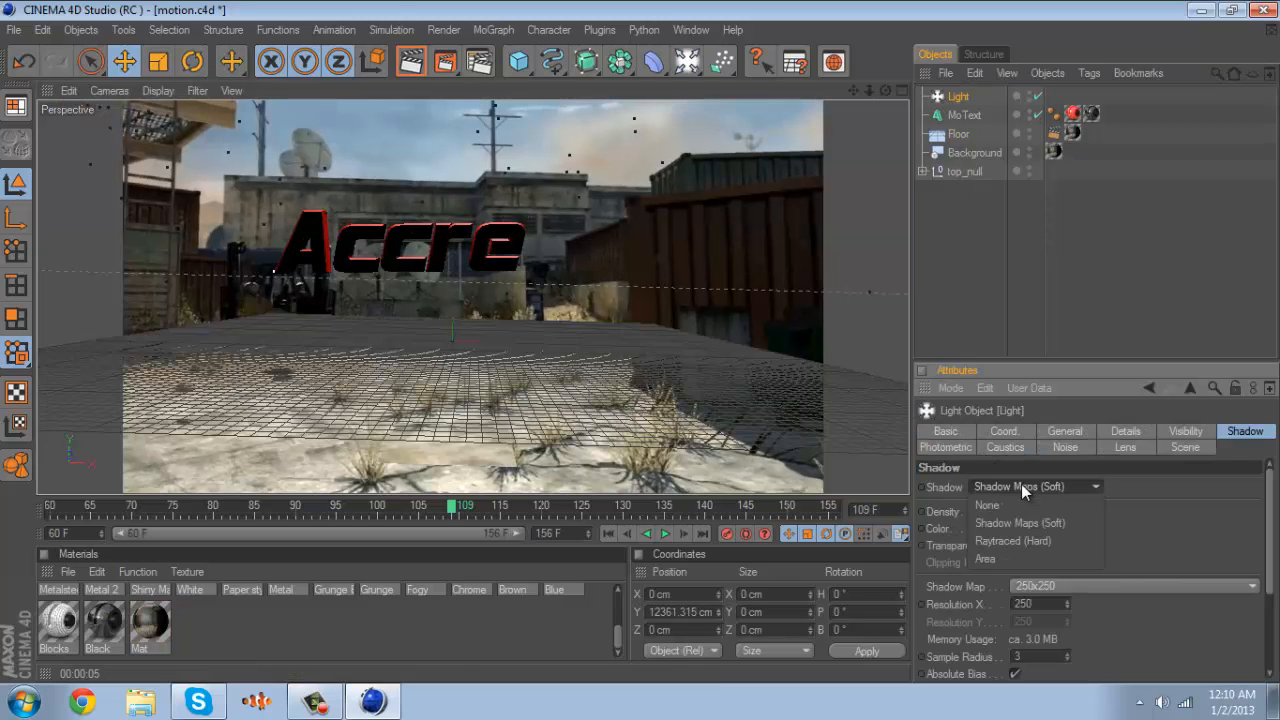
click(1030, 523)
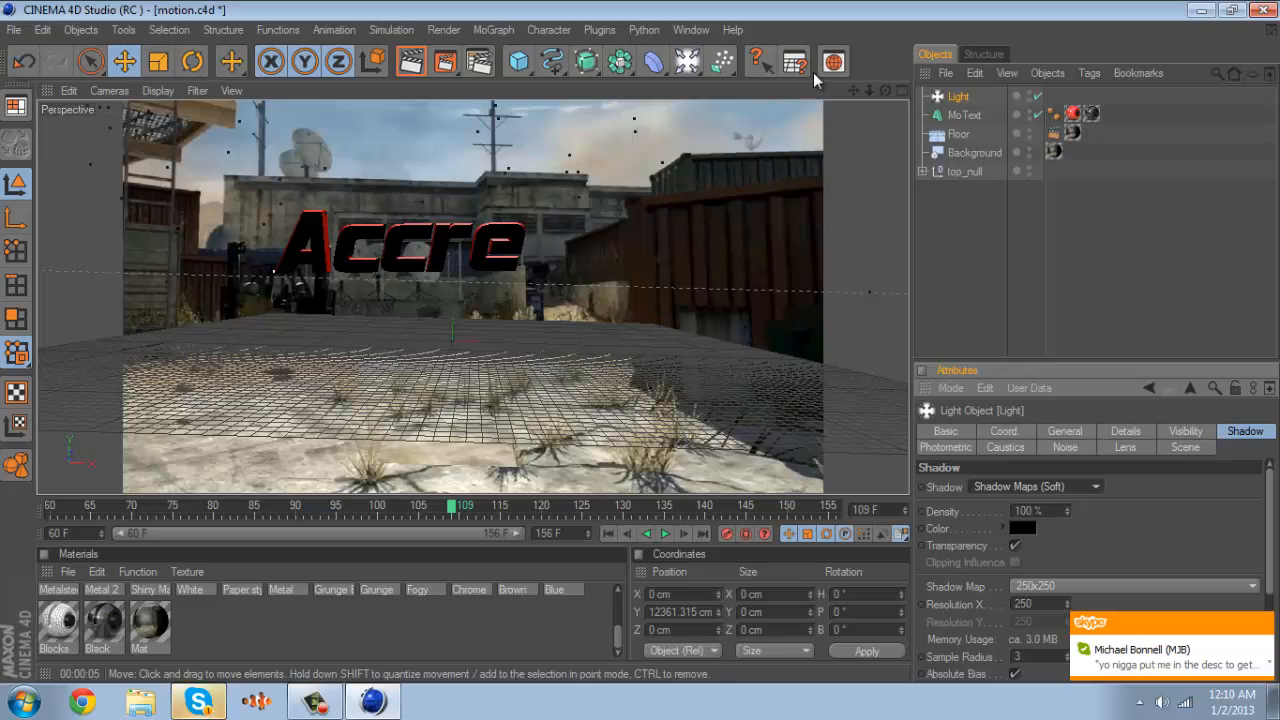
drag(870, 90, 169, 413)
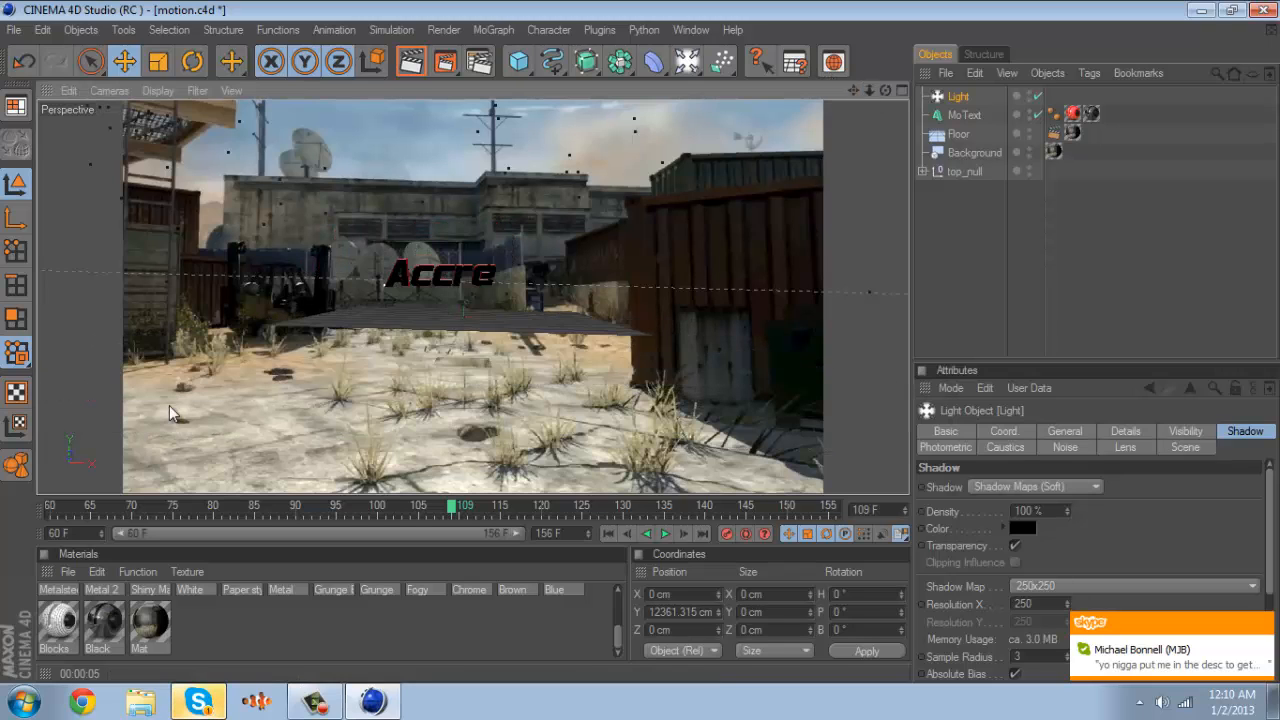
drag(641, 349, 650, 378)
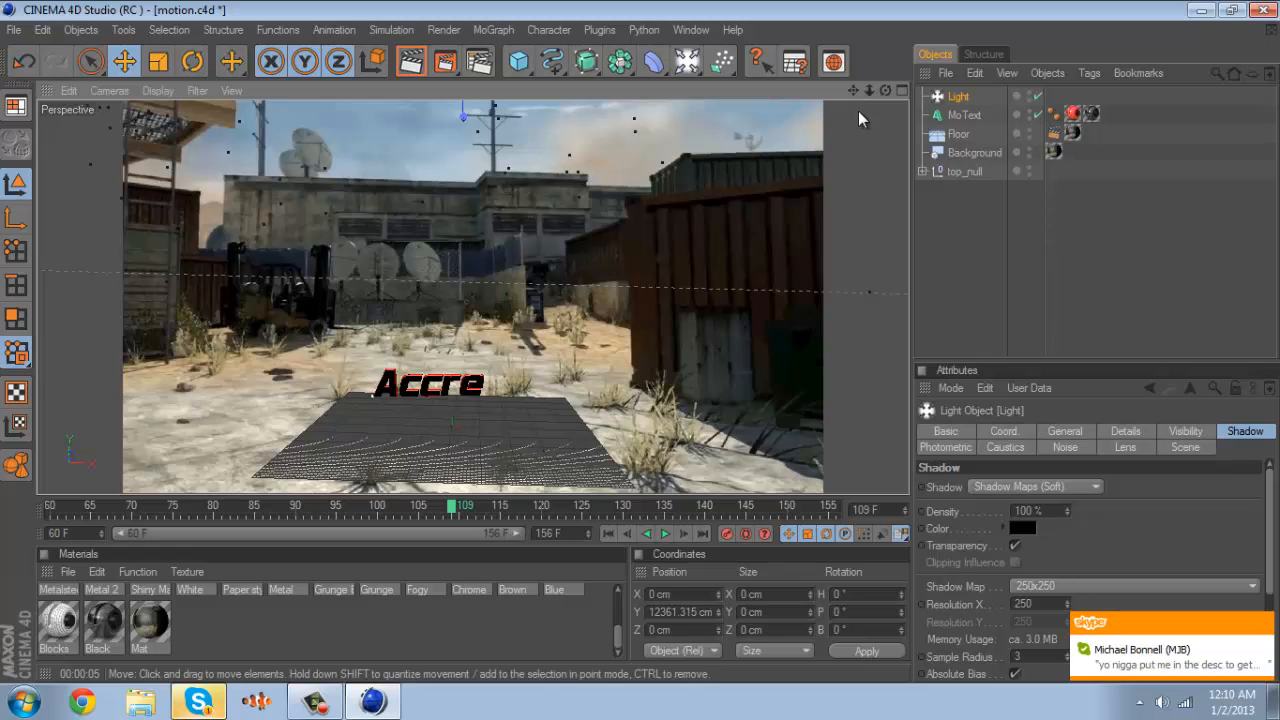
drag(852, 91, 751, 103)
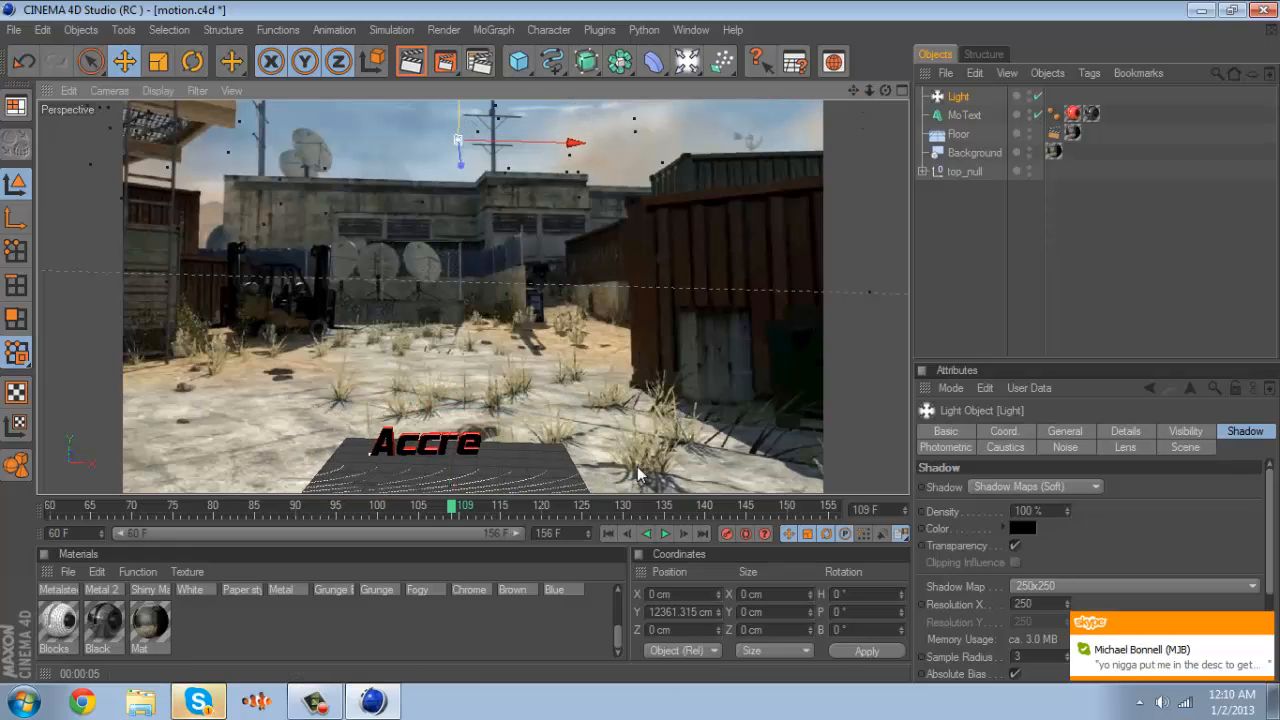
drag(638, 468, 640, 360)
drag(455, 510, 455, 509)
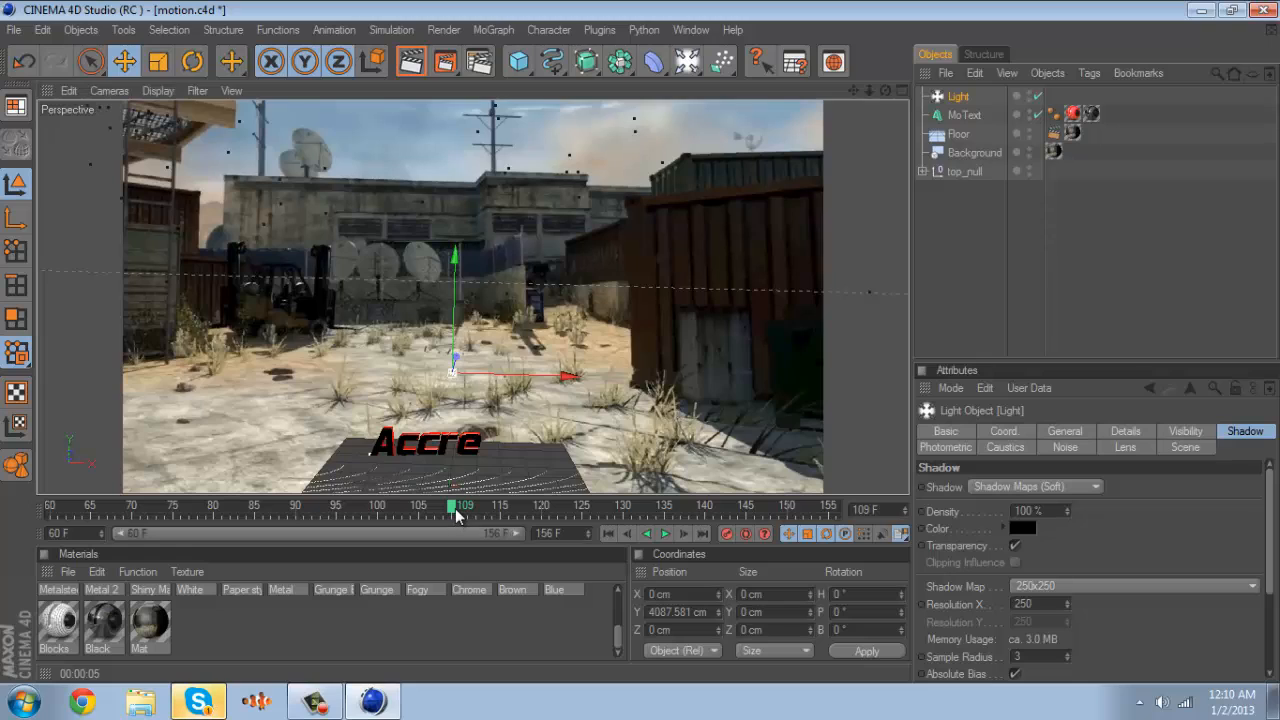
click(412, 61)
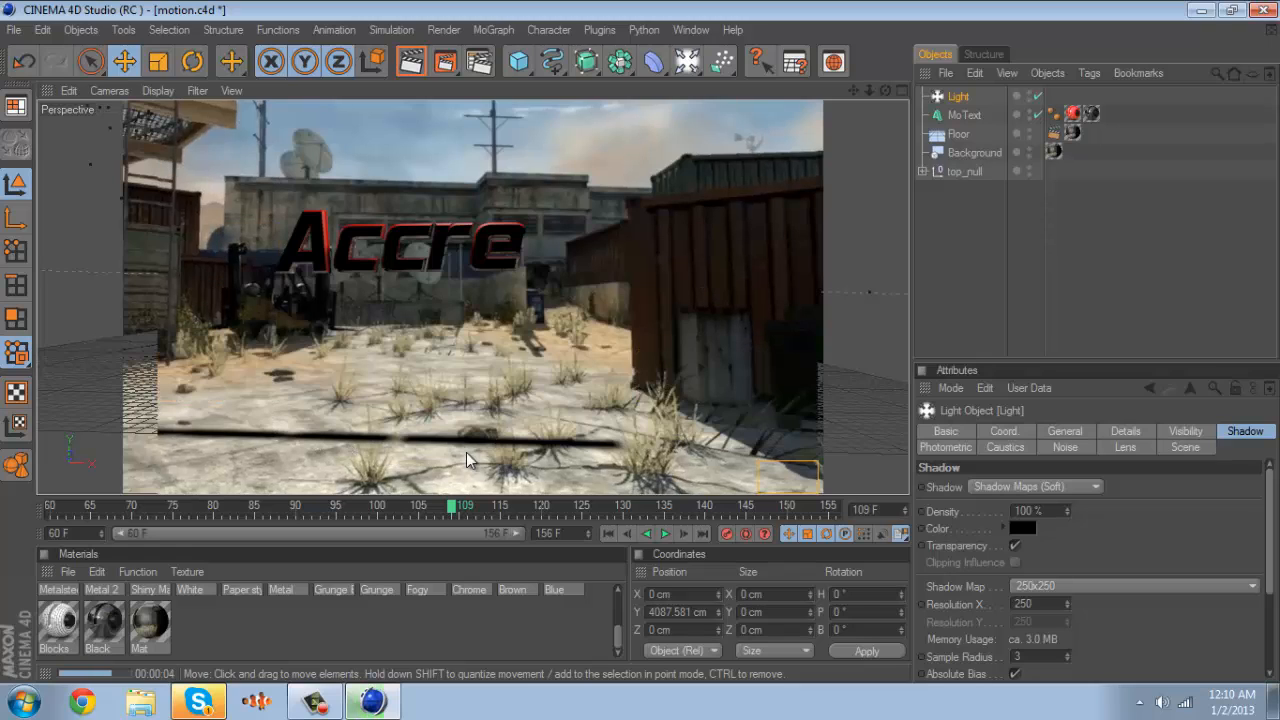
Replace the existing light with a new one whose shadow type is Shadow Maps (Soft)
click(882, 92)
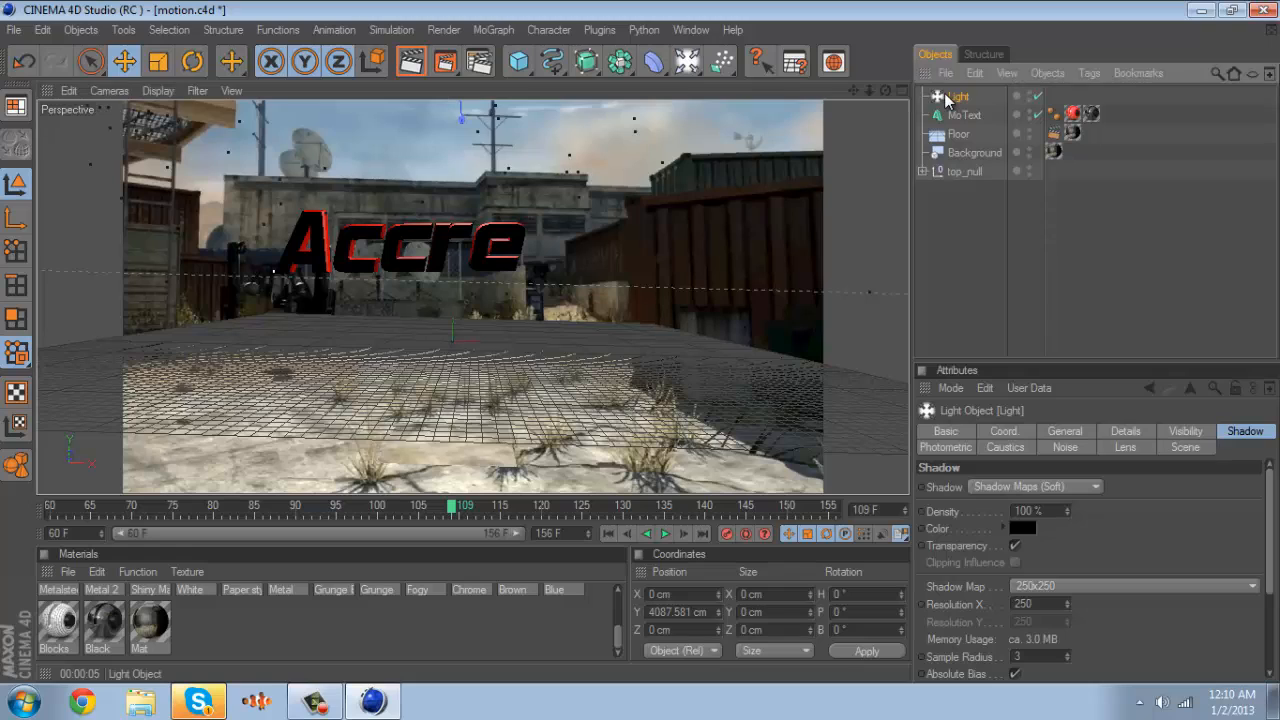
key(Delete)
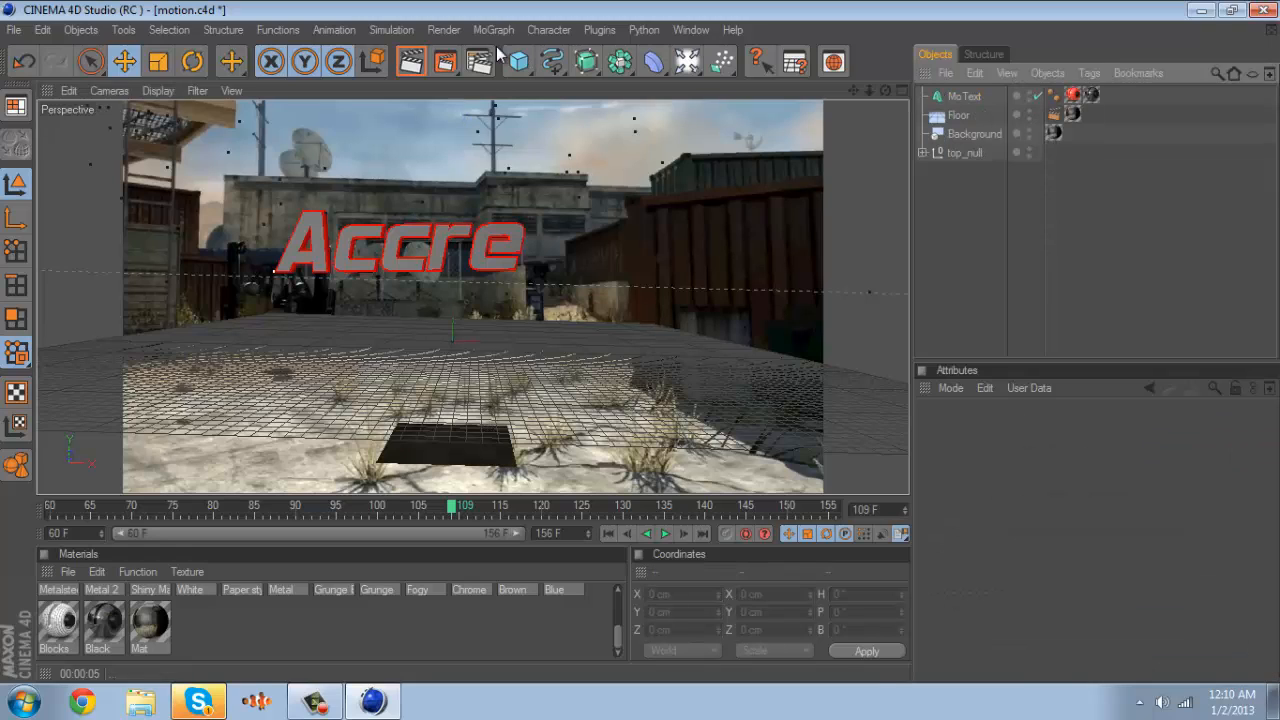
click(687, 62)
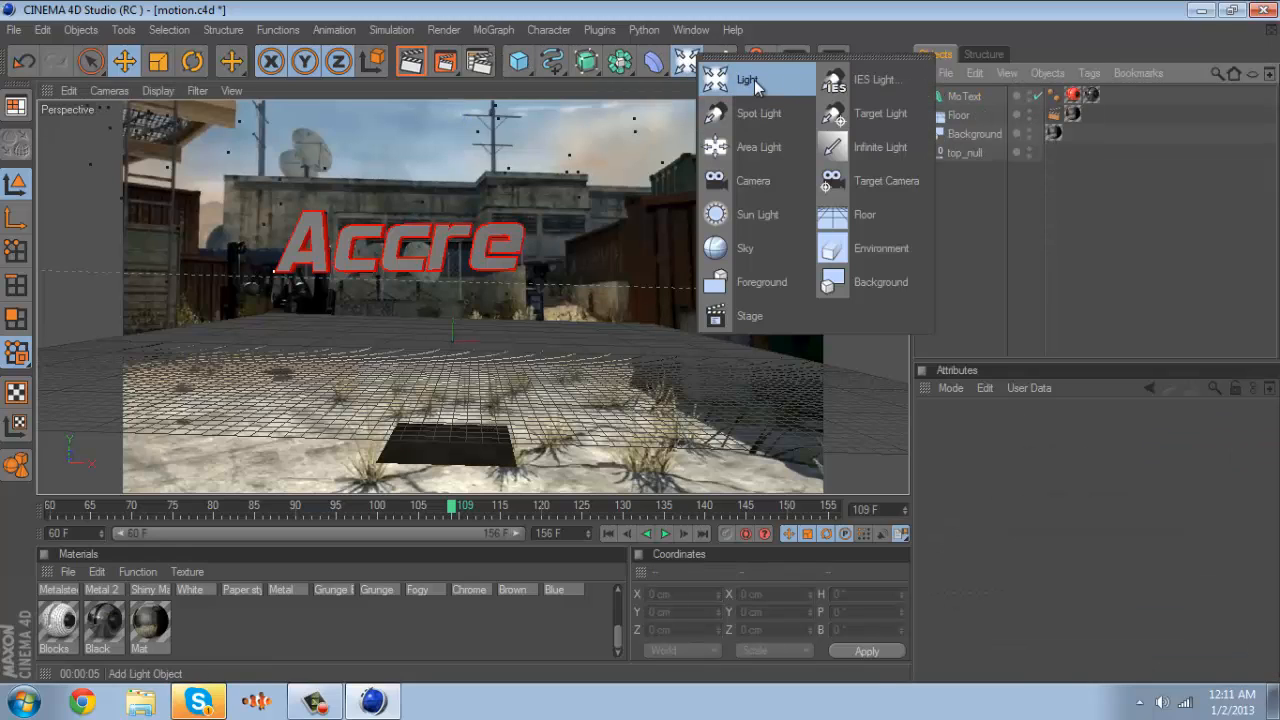
click(720, 80)
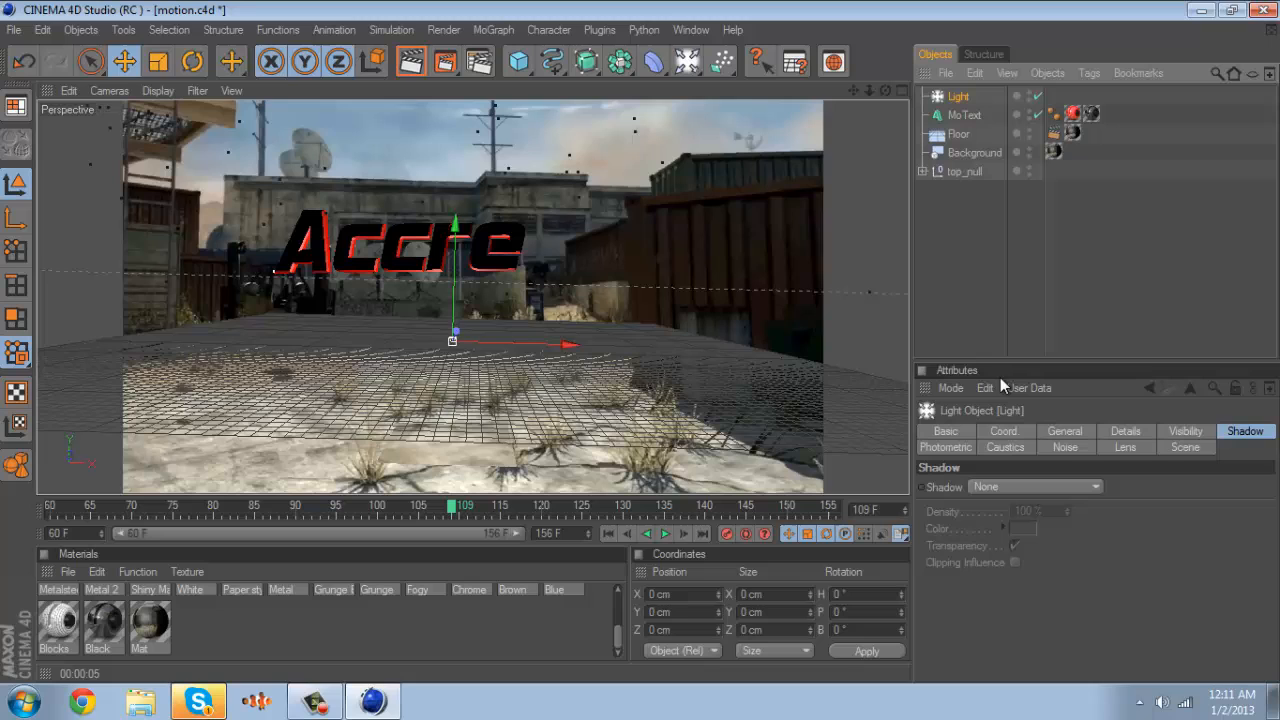
click(1010, 488)
click(1010, 522)
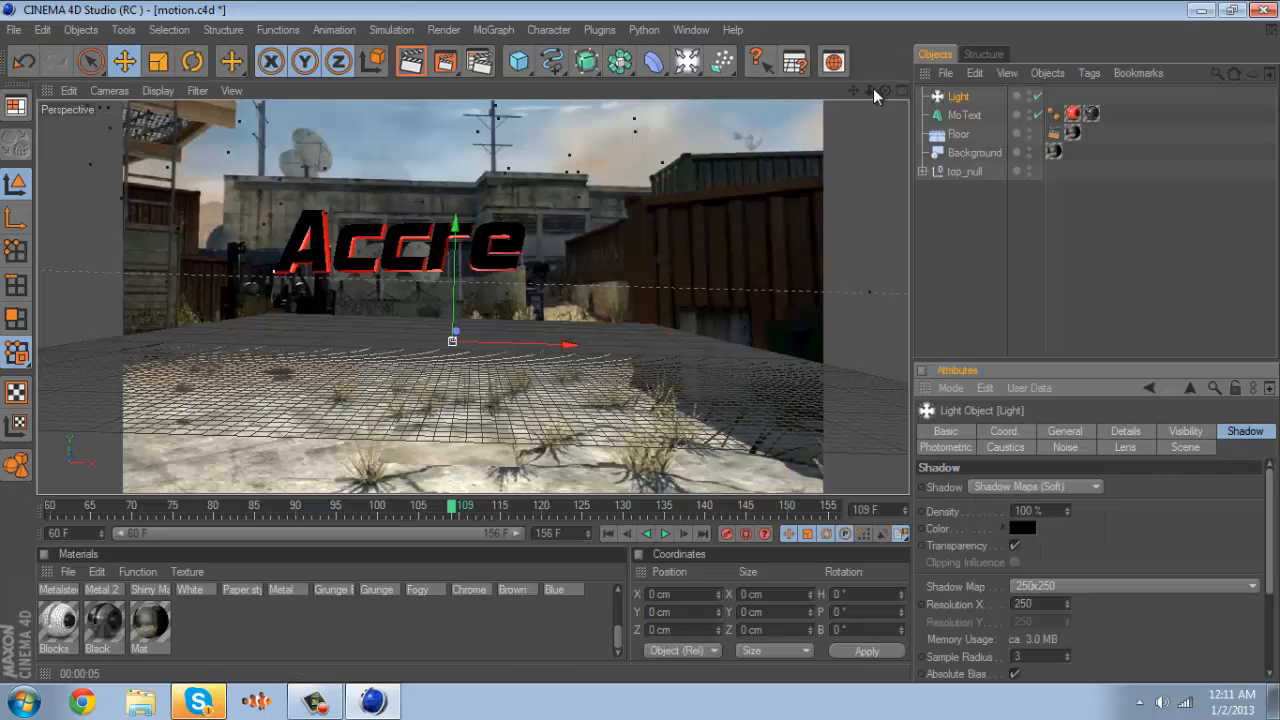
Move the new light to about Y 7560 cm, Z -2368 cm, and render frame 108 to check the shadow
drag(870, 91, 620, 340)
drag(574, 304, 641, 349)
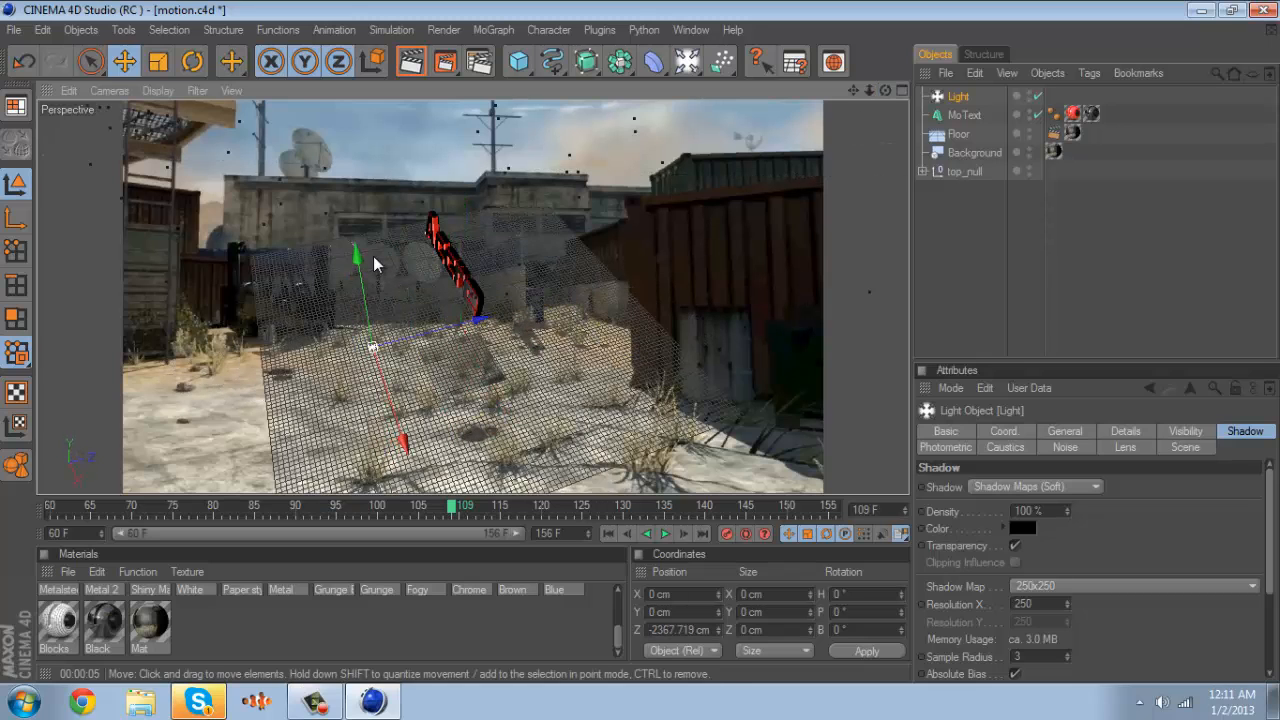
drag(373, 256, 640, 341)
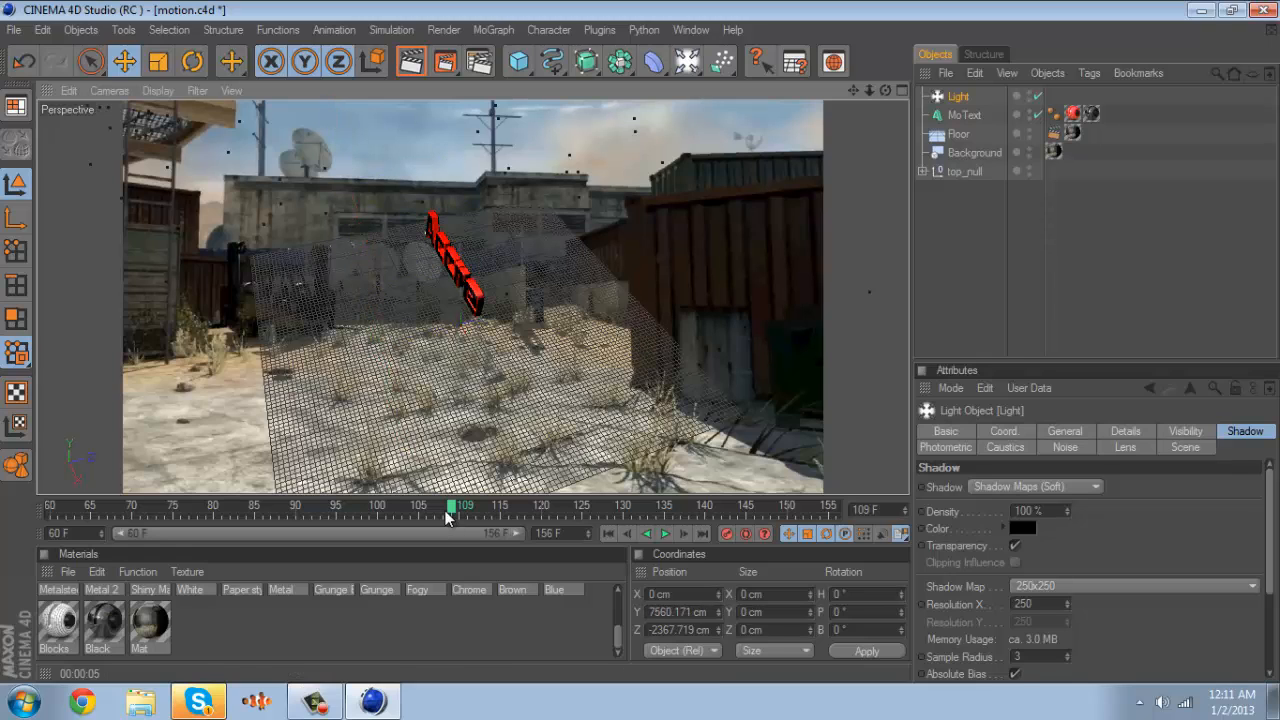
click(445, 514)
click(414, 63)
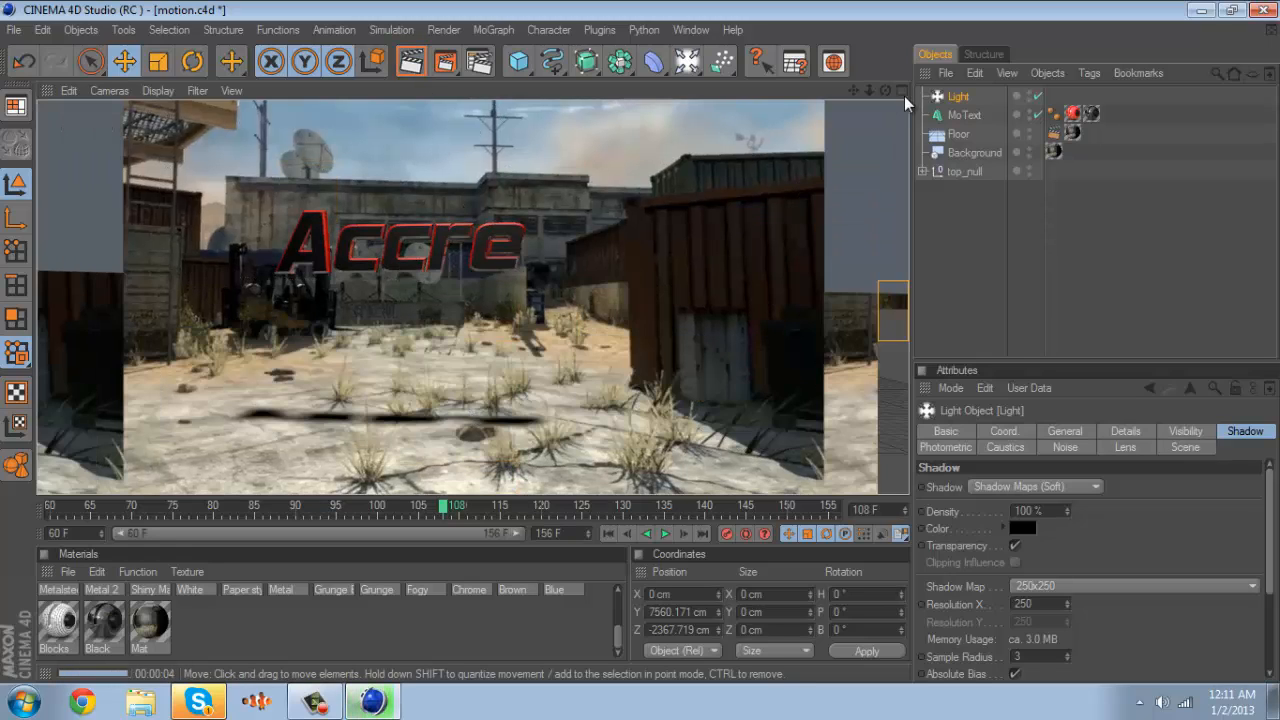
click(874, 92)
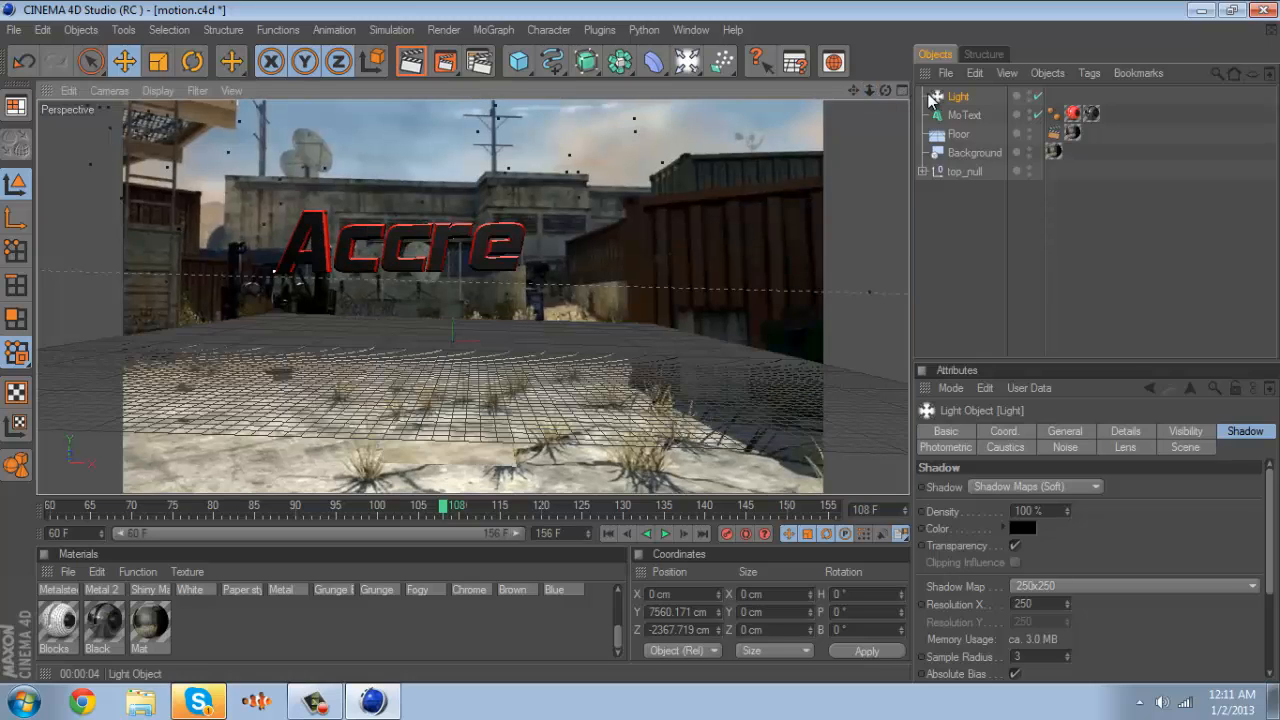
Undo the light's last vertical move, raise it to about Y 10852 cm instead, and render frame 108
key(ctrl+z)
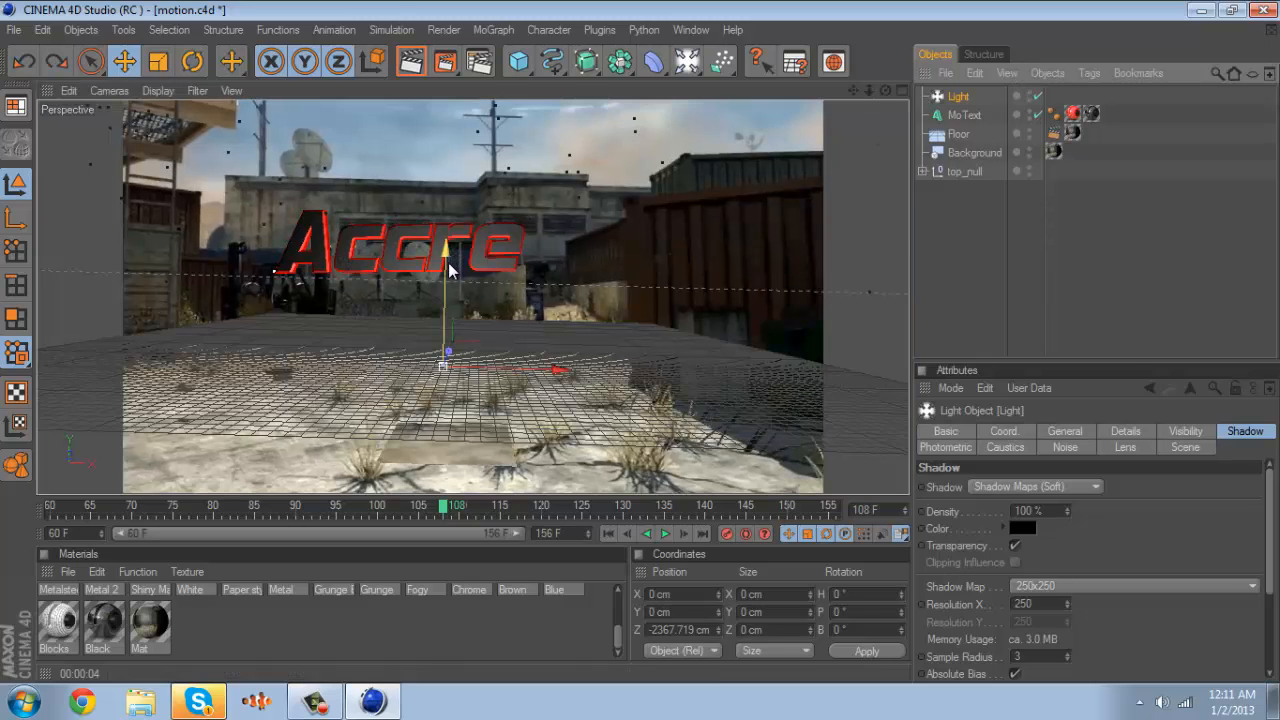
mouse_move(449, 260)
mouse_down()
mouse_move(632, 101)
mouse_move(641, 347)
mouse_move(636, 325)
mouse_up()
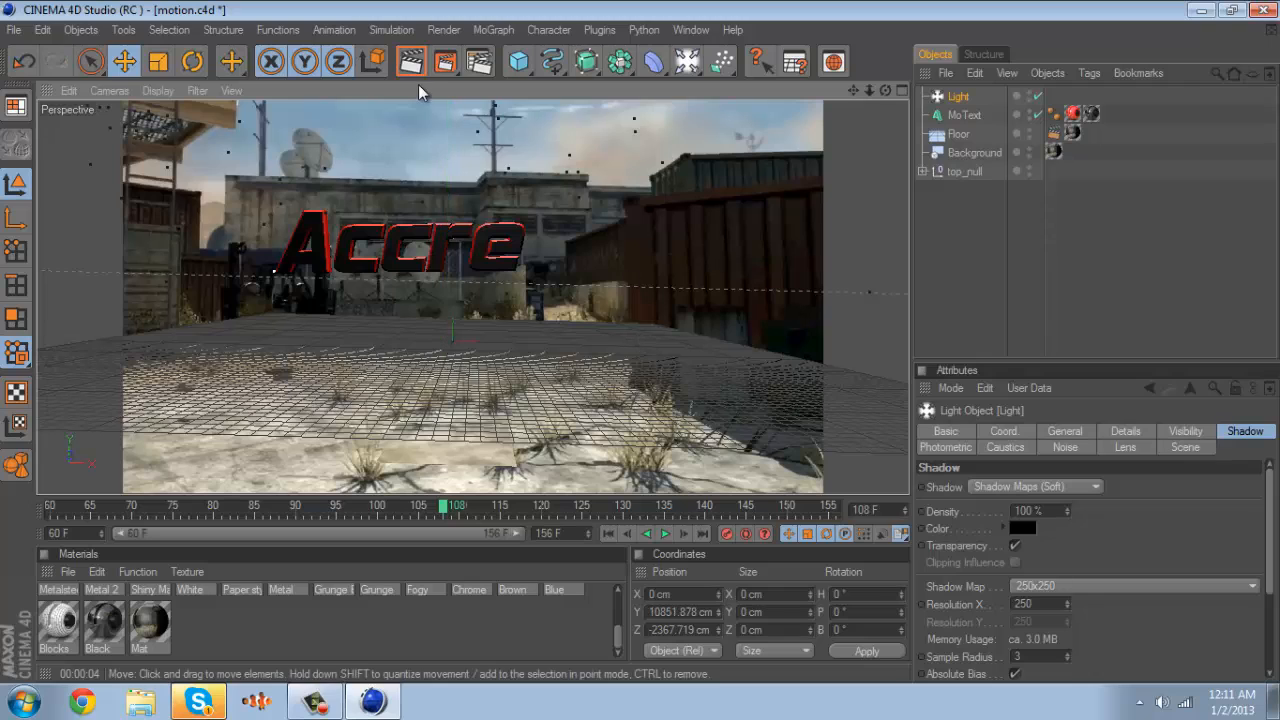
click(412, 61)
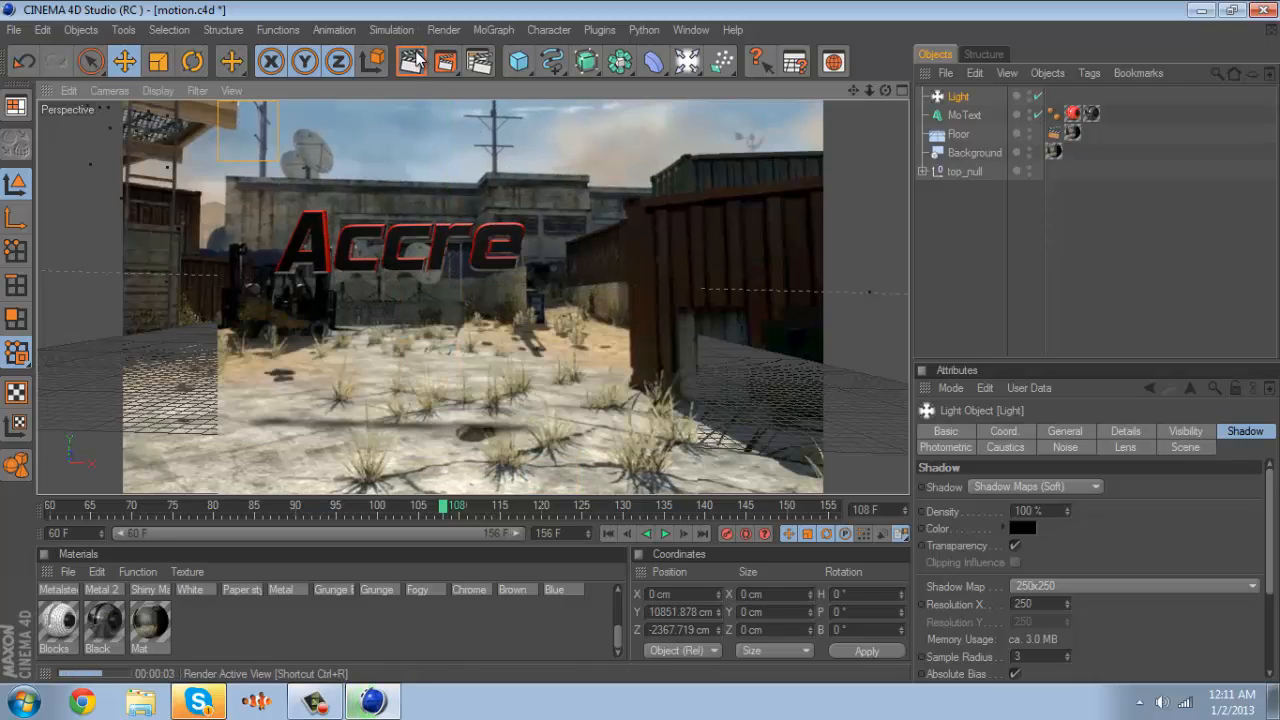
Render the view at frames 60 and 155 to check the text's shadow, and scrub the timeline to frame 131
click(49, 505)
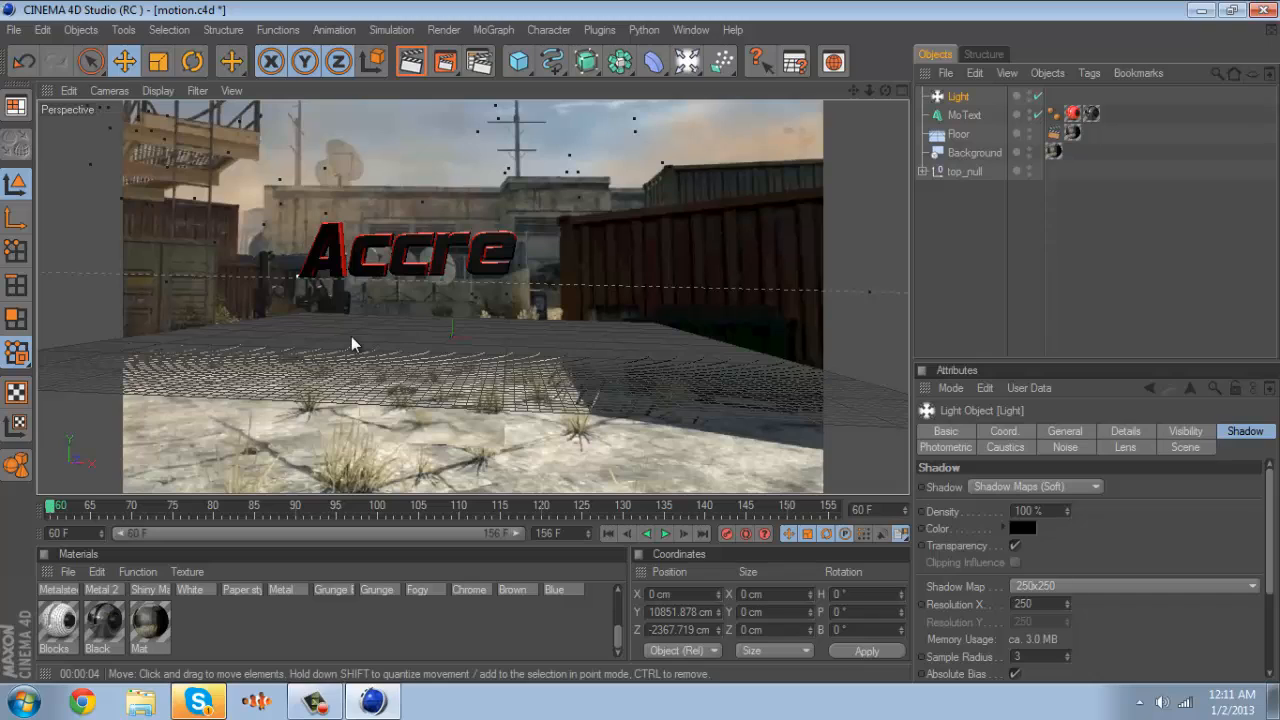
click(403, 68)
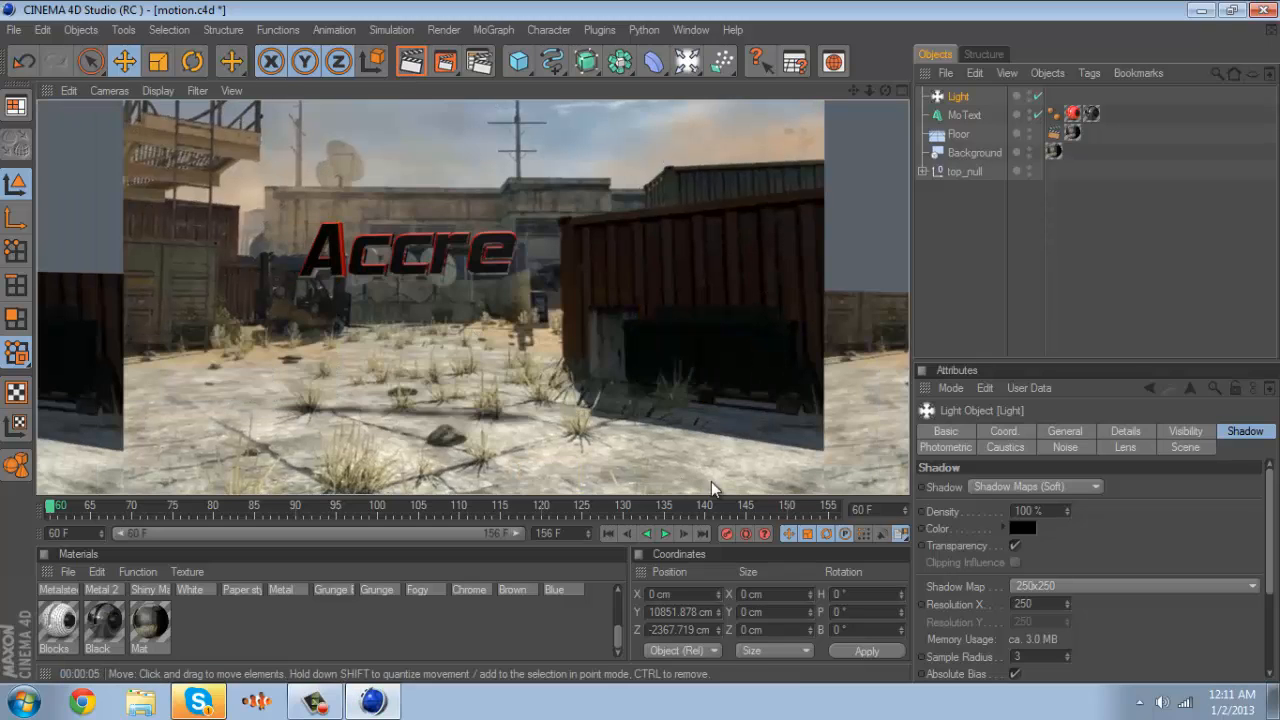
click(831, 508)
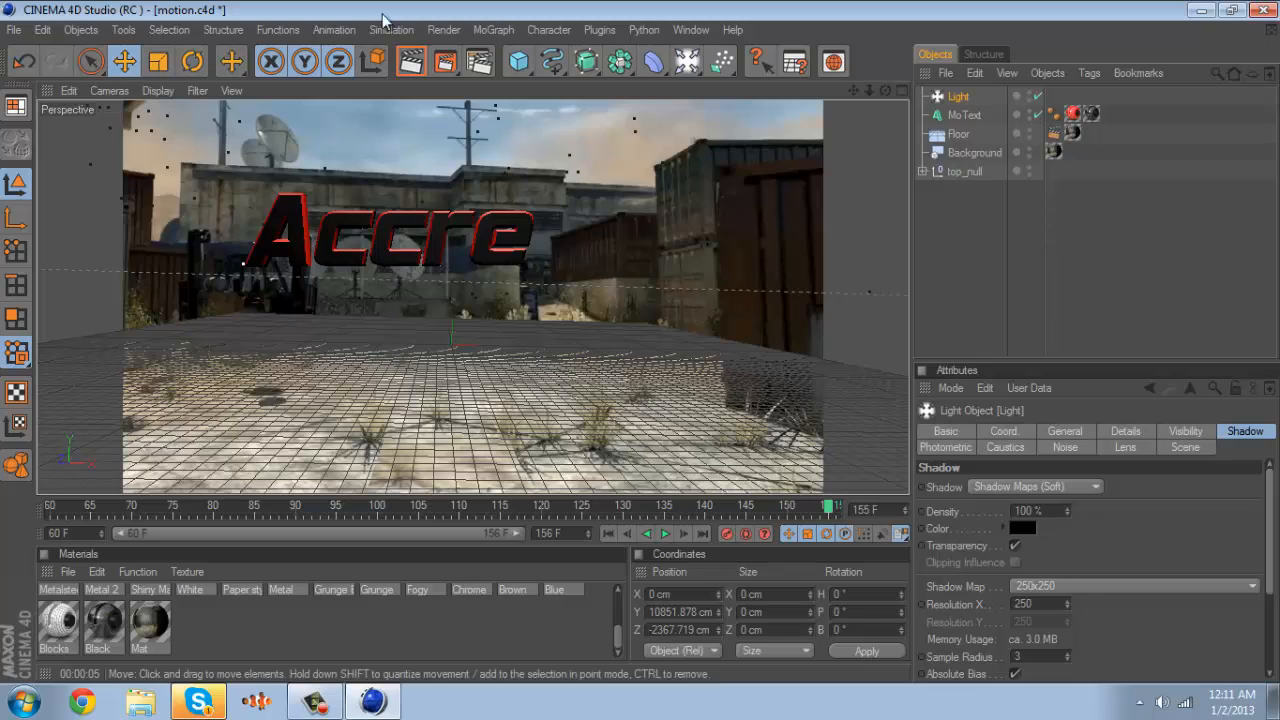
click(405, 70)
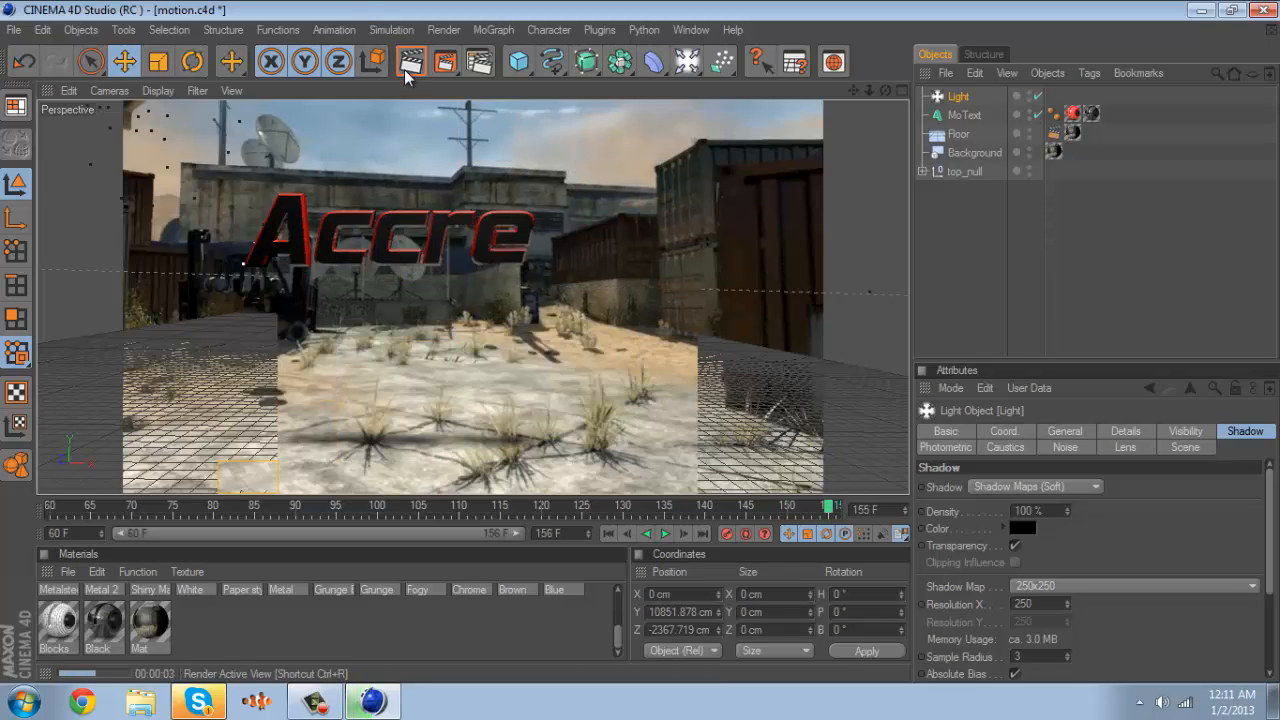
click(49, 506)
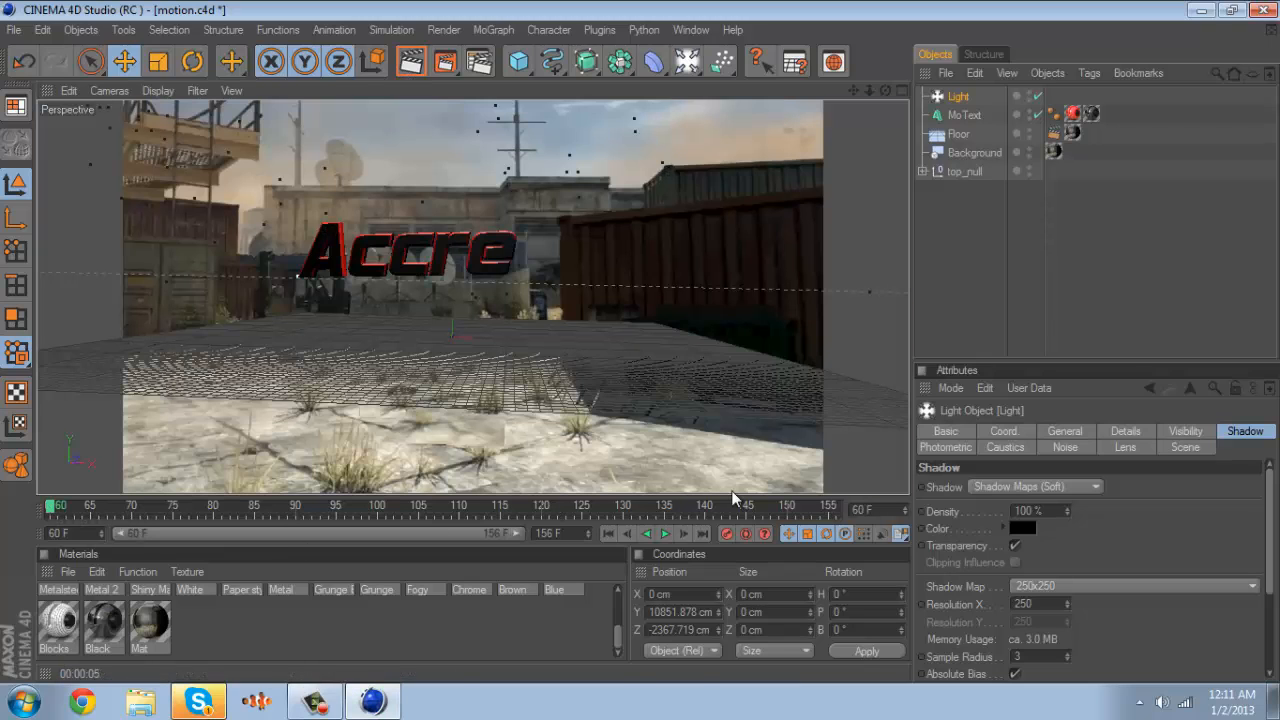
drag(543, 509, 660, 505)
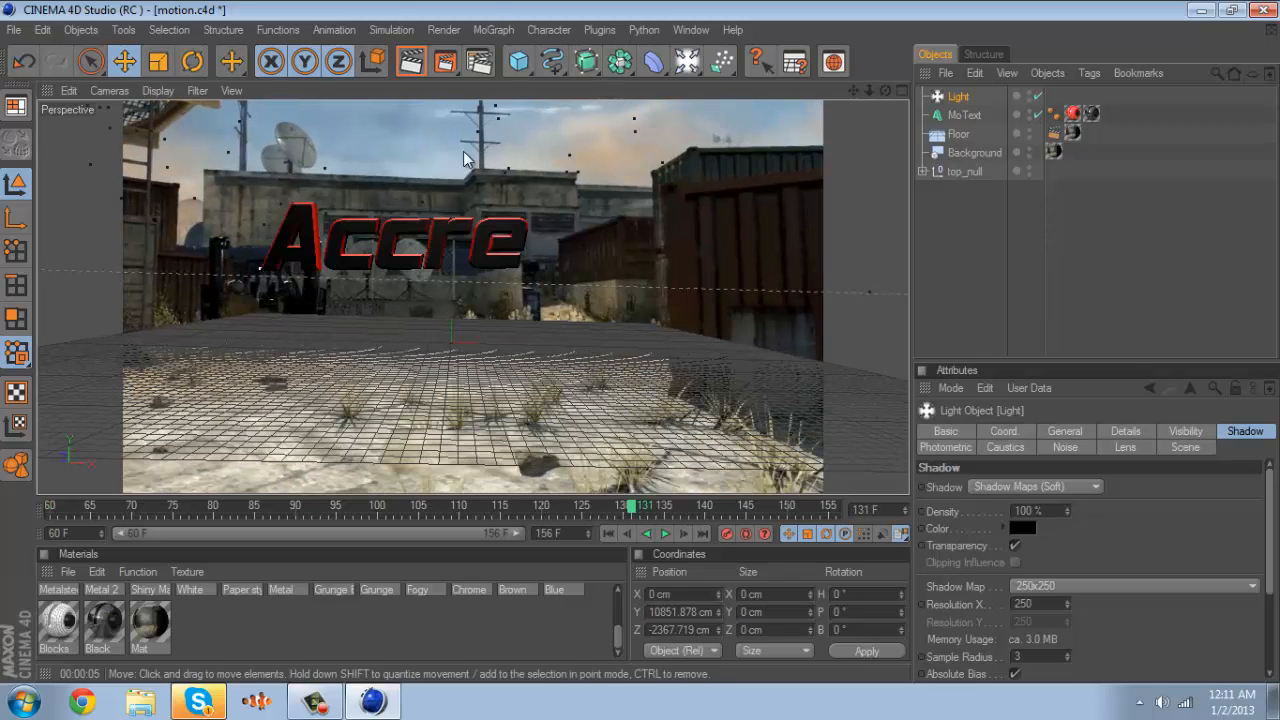
Set the render output's frame range from 60 F to 156 F in the Render Settings
click(479, 62)
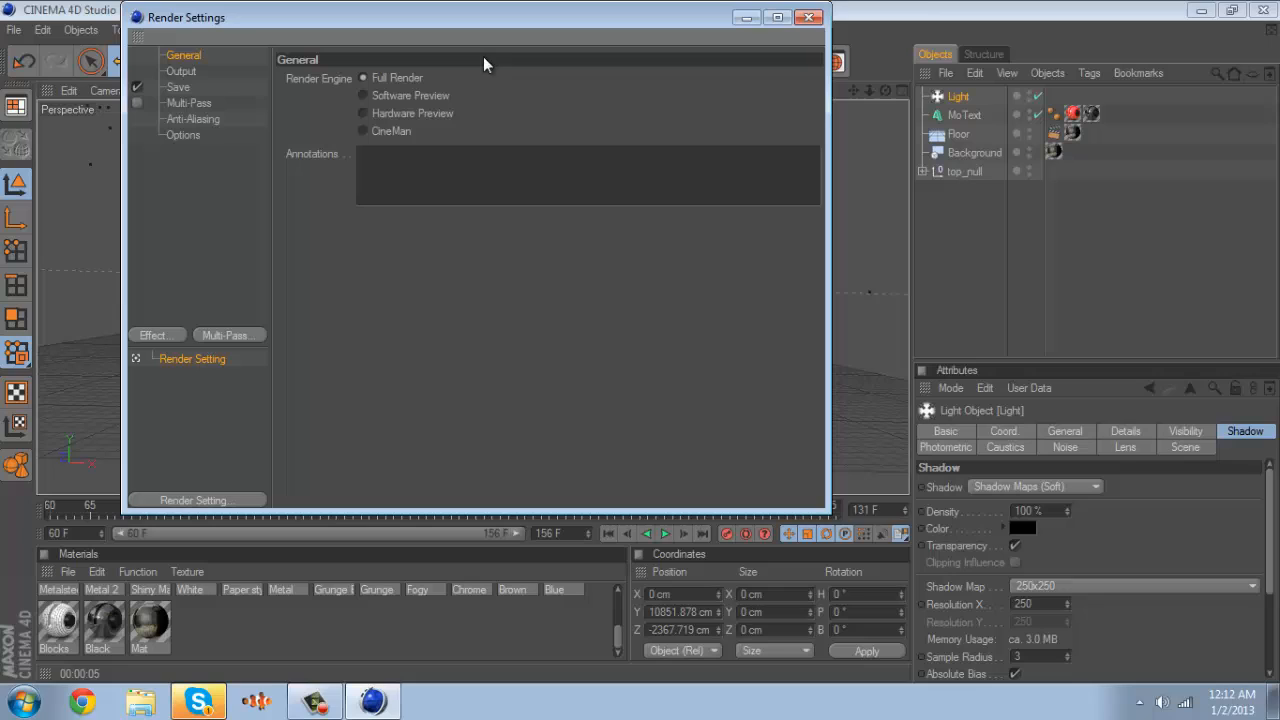
click(185, 71)
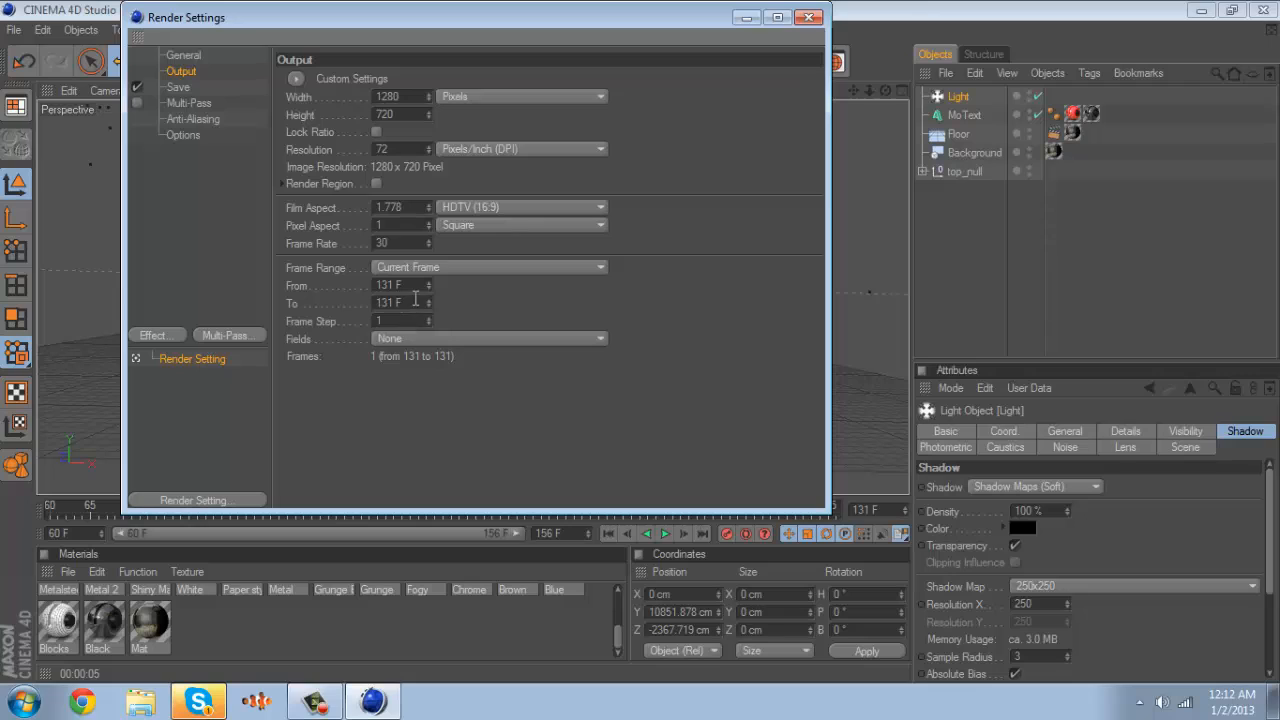
double_click(372, 285)
text(60)
double_click(409, 302)
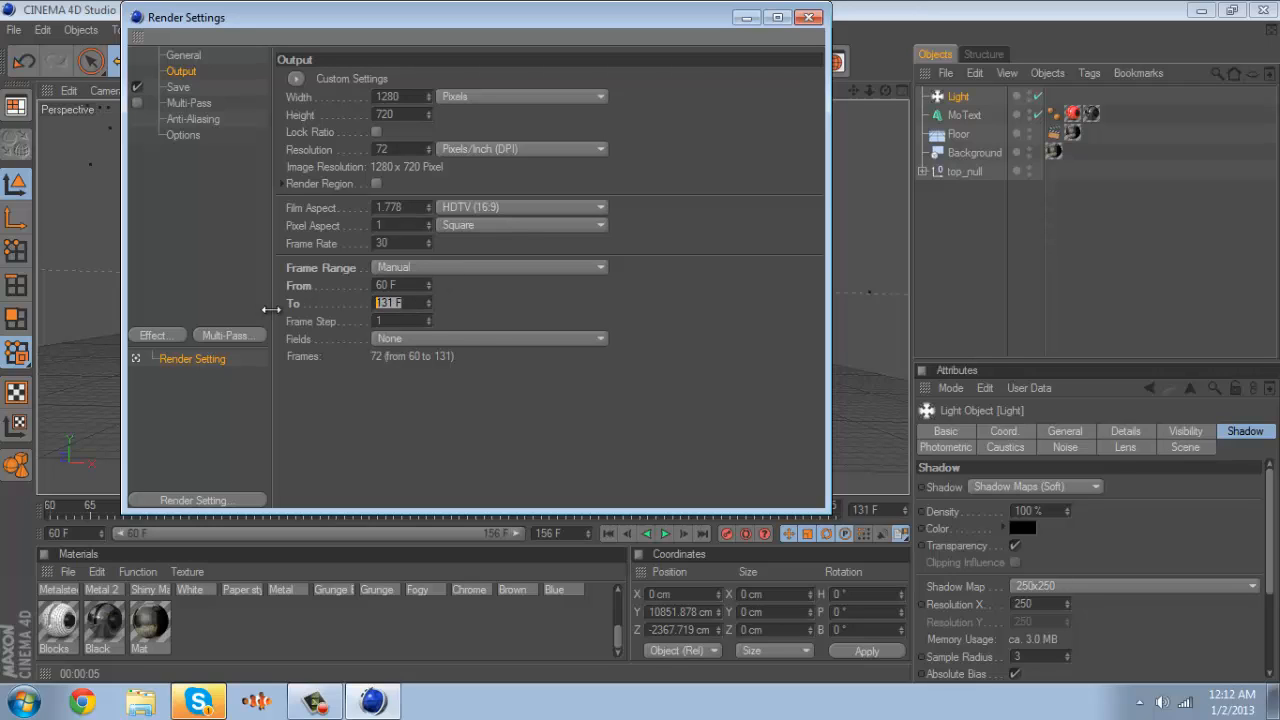
text(1)
Set the render's save format to AVI Movie and close the Render Settings
click(185, 87)
click(465, 129)
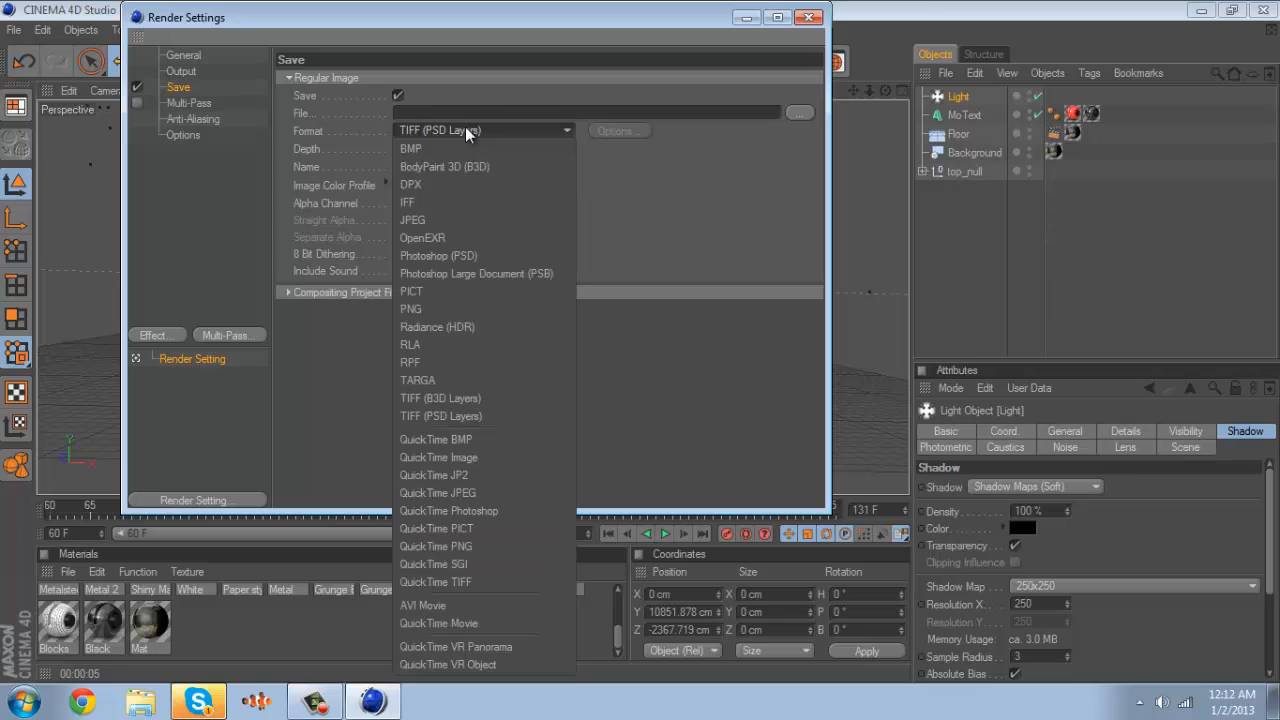
click(475, 605)
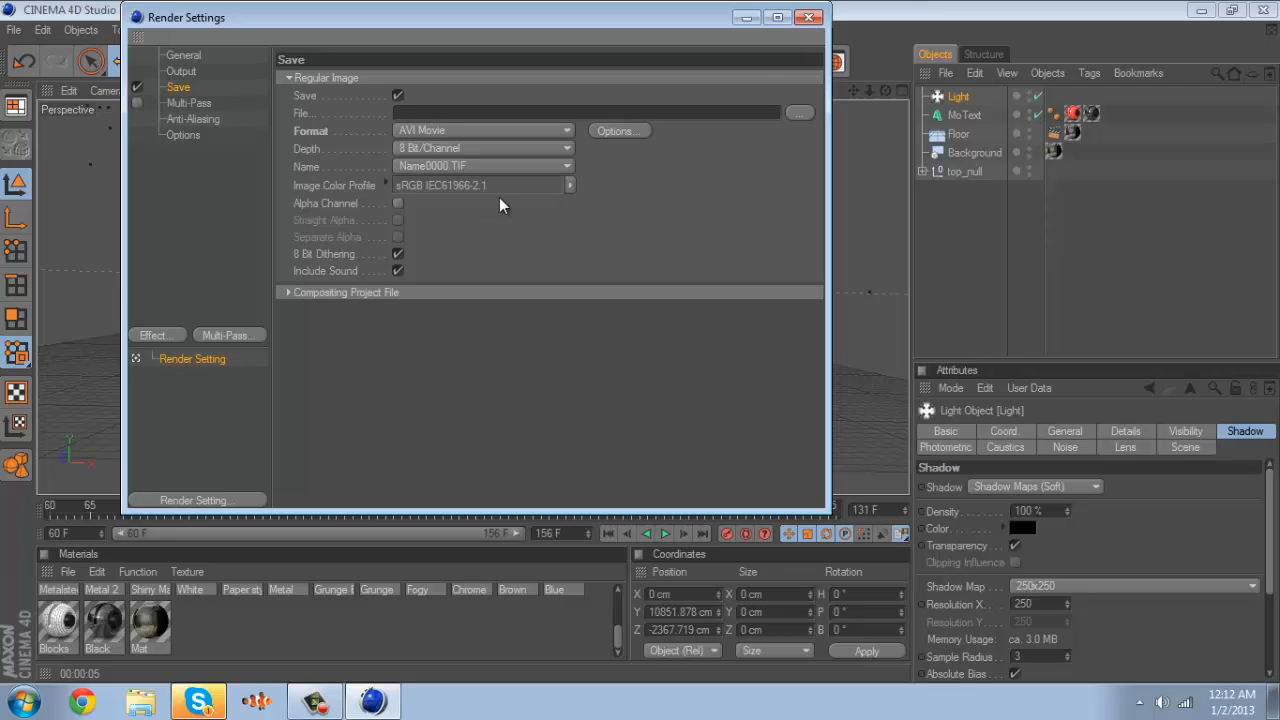
click(808, 18)
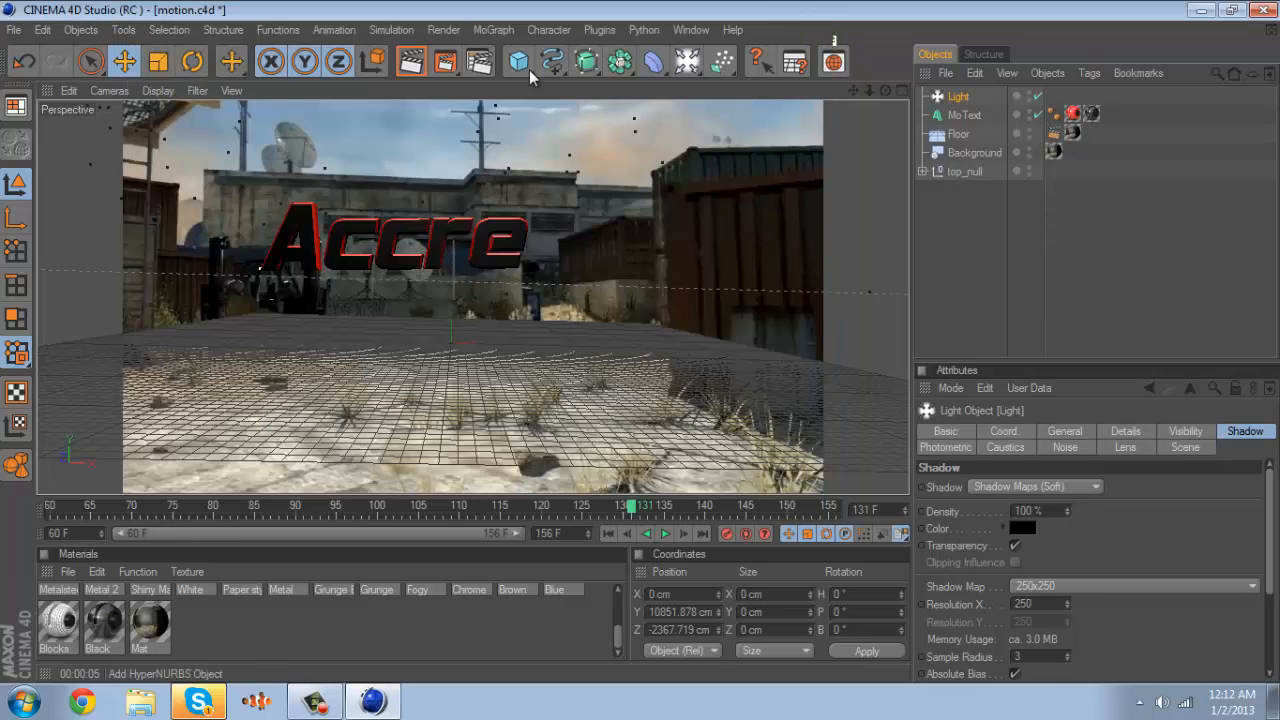
Render the animation in the Picture Viewer, continuing without a save file name
click(445, 63)
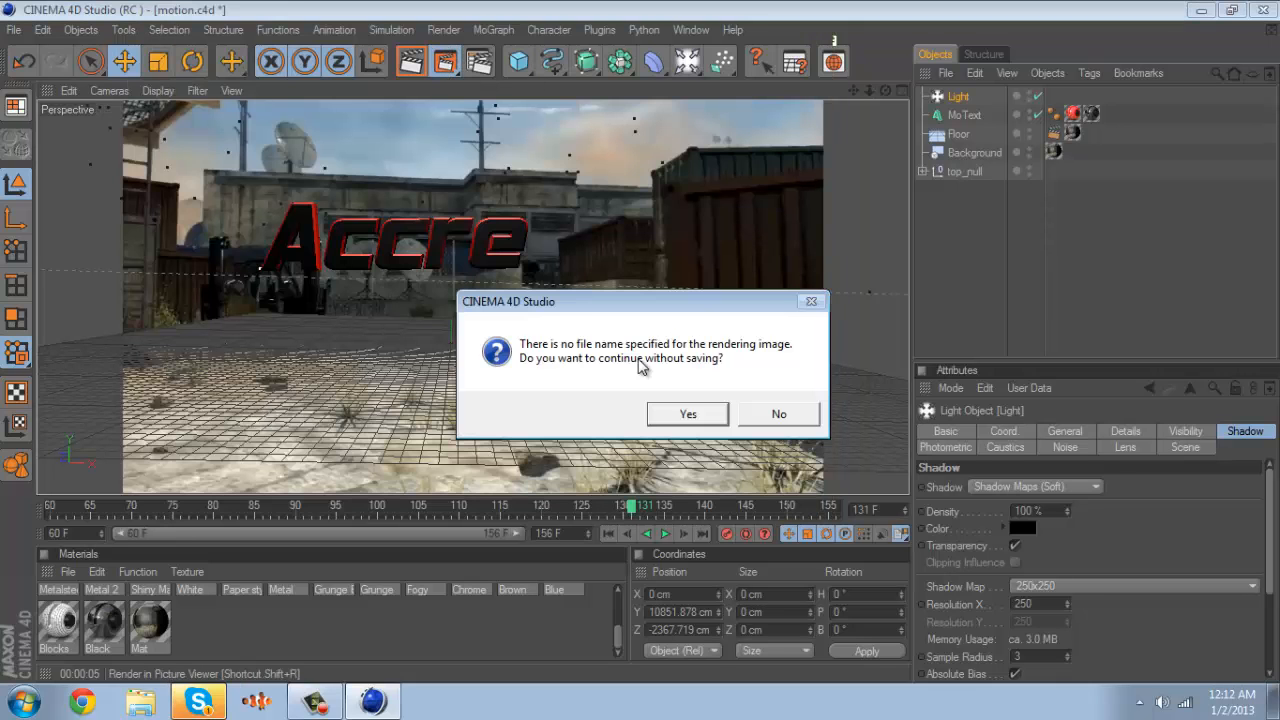
click(676, 414)
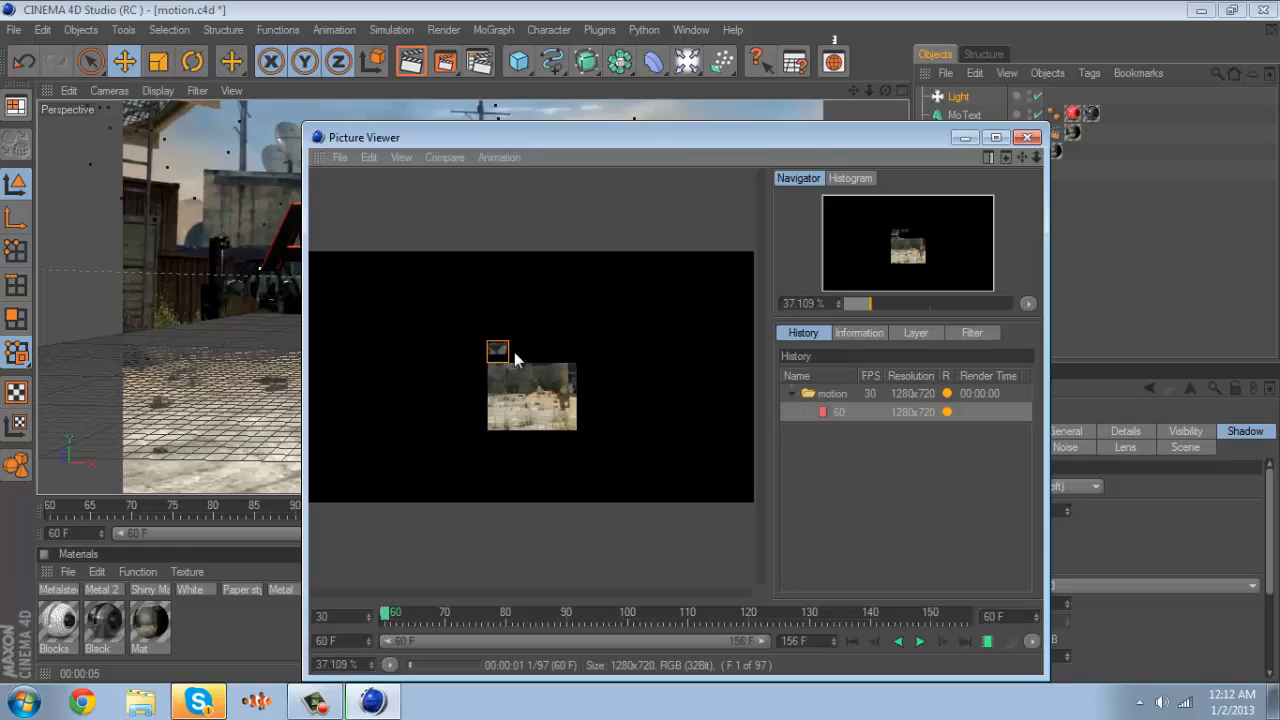